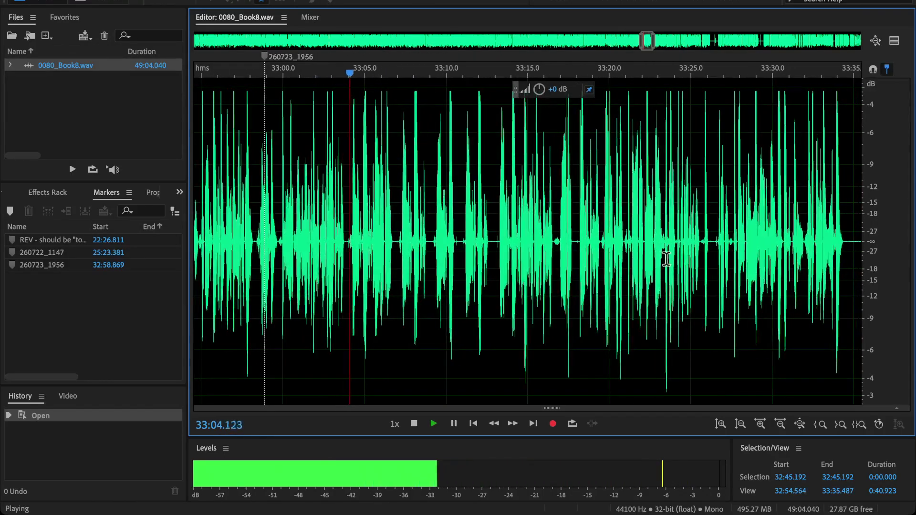
Play short portions between about 33:05 and 33:18 to compare the repeated takes of the narration.
{"action": "scroll", "coordinate": [488, 259], "scroll_direction": "up", "scroll_amount": 2}
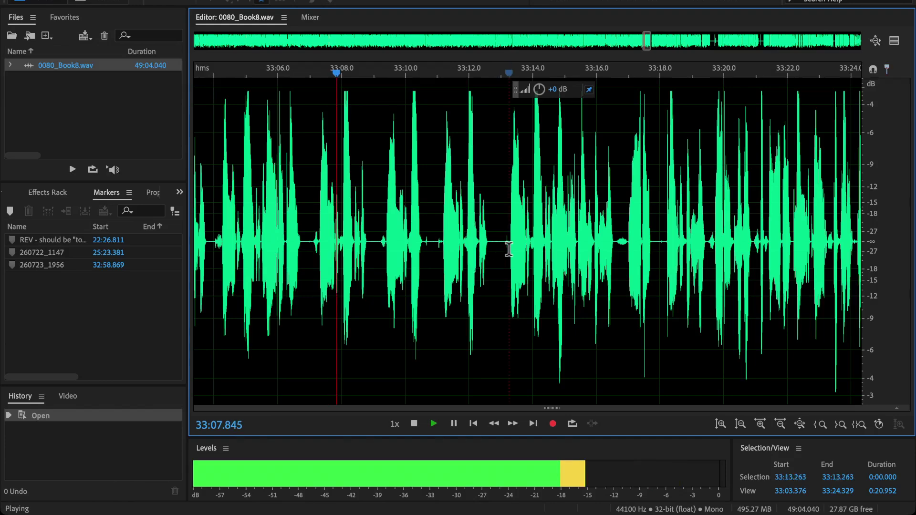
{"action": "left_click", "coordinate": [505, 247]}
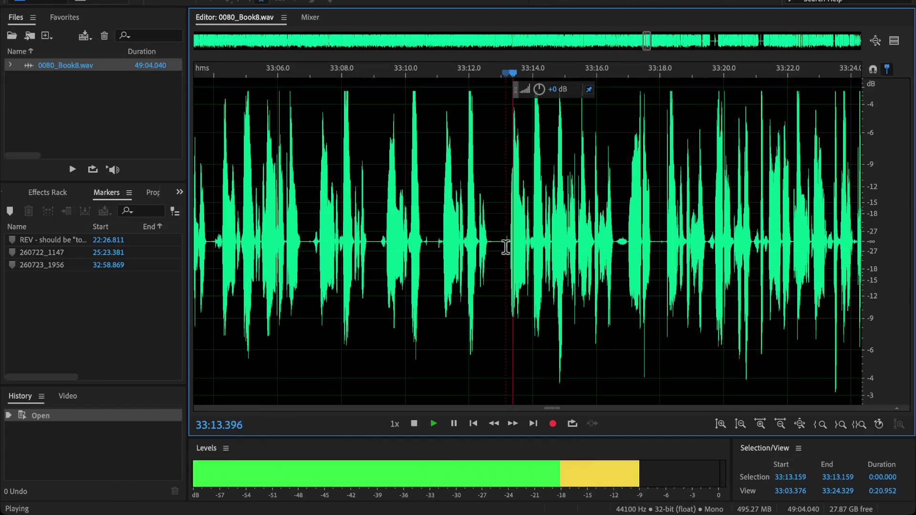
{"action": "key", "text": "space"}
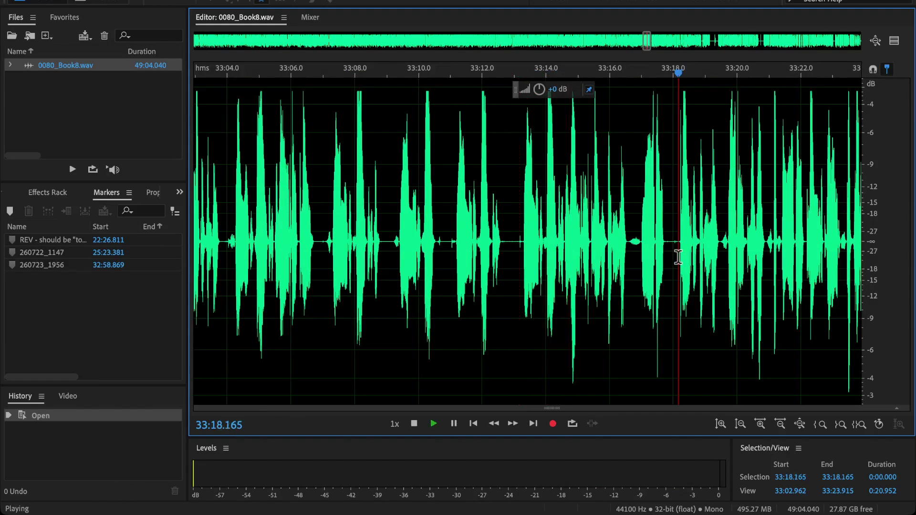
{"action": "key", "text": "space"}
{"action": "left_click", "coordinate": [260, 230]}
{"action": "key", "text": "space"}
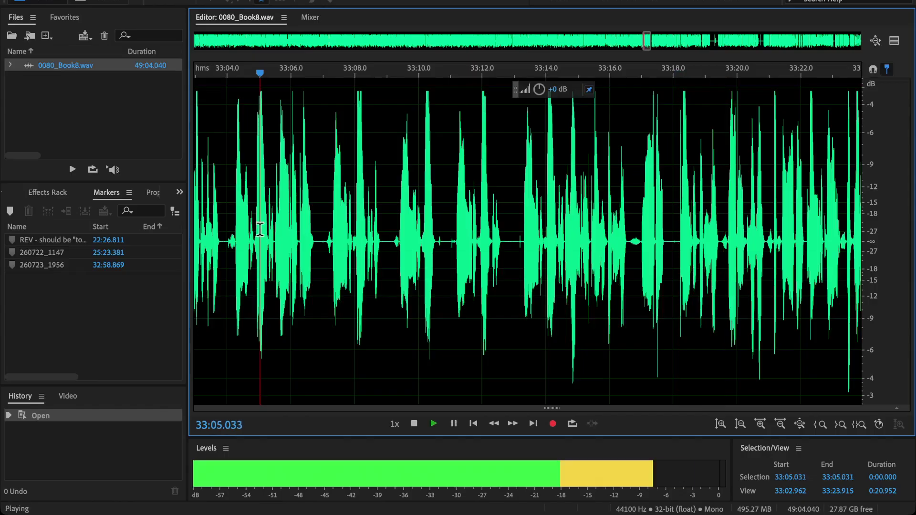
{"action": "key", "text": "space"}
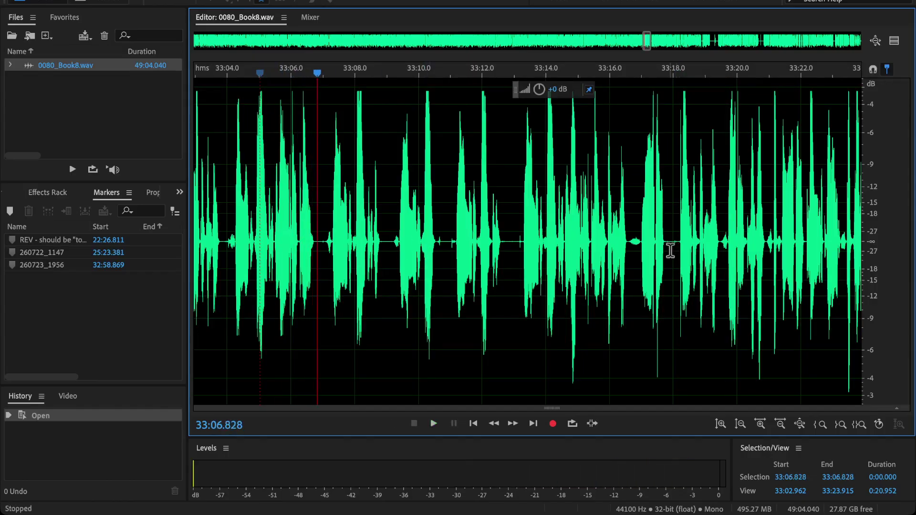
{"action": "left_click", "coordinate": [533, 243]}
{"action": "key", "text": "space"}
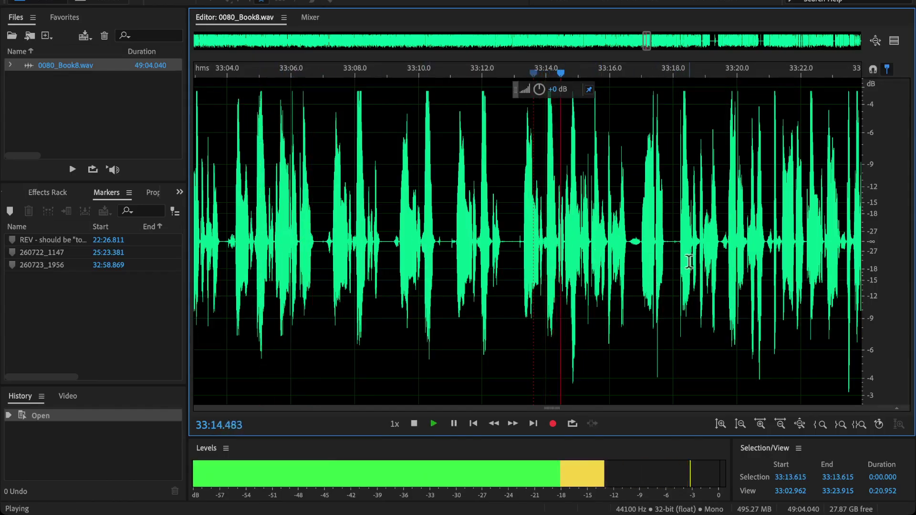
{"action": "key", "text": "space"}
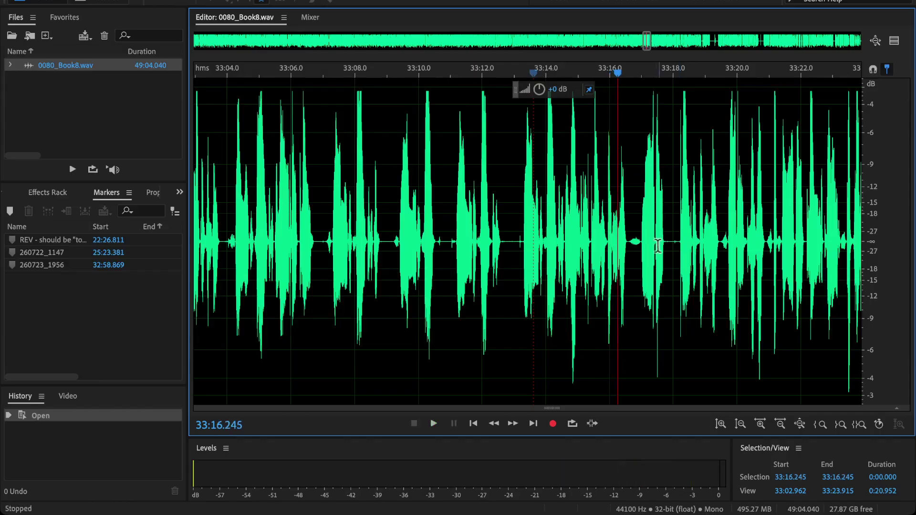
{"action": "key", "text": "space"}
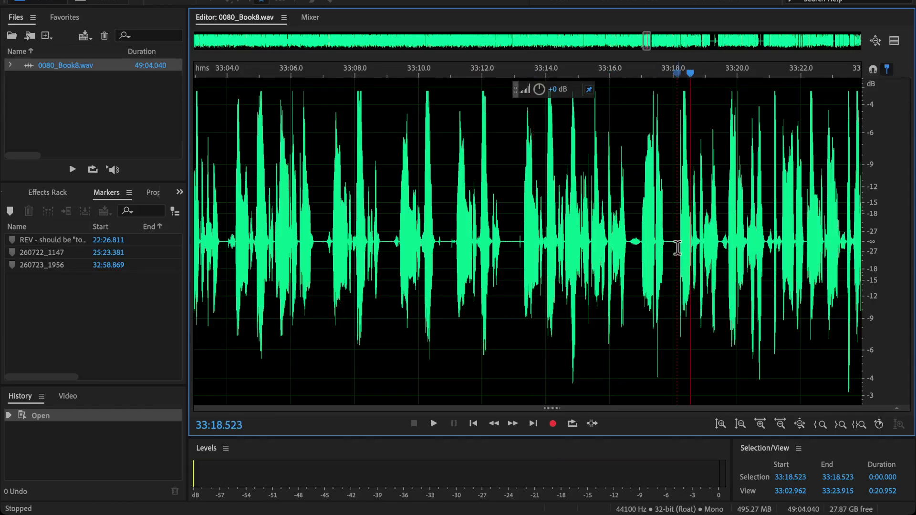
{"action": "key", "text": "space"}
{"action": "left_click", "coordinate": [585, 241]}
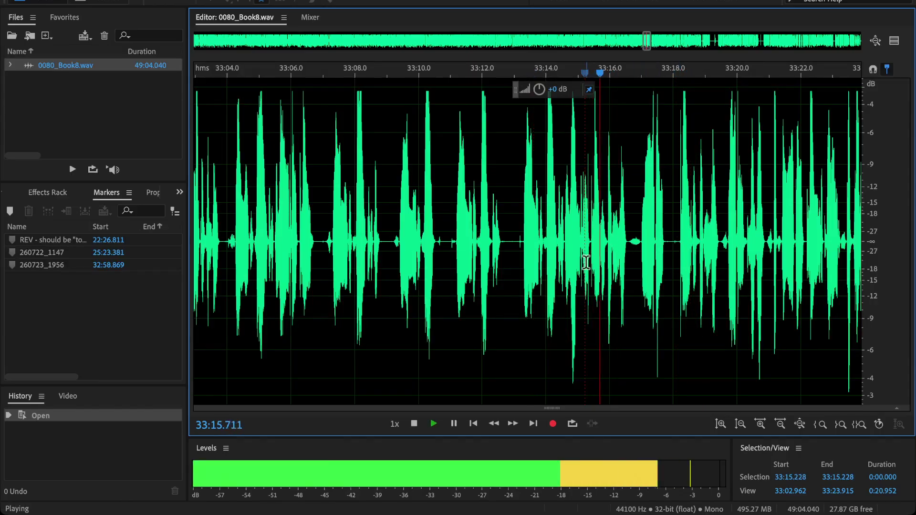
{"action": "key", "text": "space"}
Delete the audio from 33:04.265 to 33:13.284 and play back the join from about 33:03.
{"action": "left_click_drag", "start_coordinate": [522, 233], "coordinate": [242, 233]}
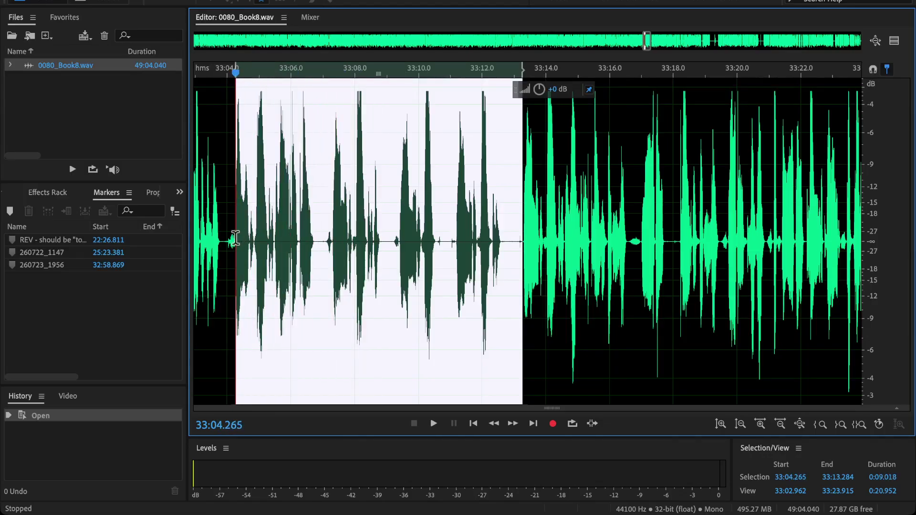
{"action": "scroll", "coordinate": [225, 255], "scroll_direction": "up", "scroll_amount": 1}
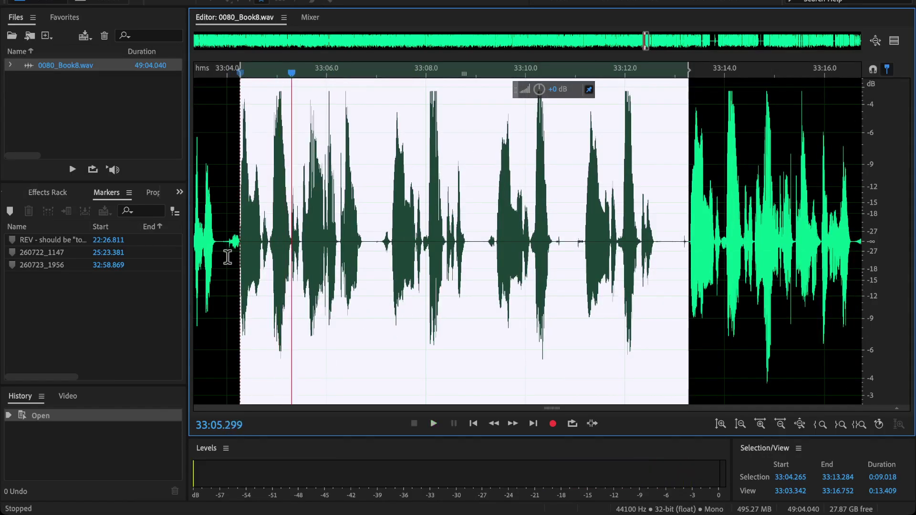
{"action": "key", "text": "Delete"}
{"action": "scroll", "coordinate": [227, 256], "scroll_direction": "left", "scroll_amount": 1}
{"action": "left_click", "coordinate": [228, 256]}
{"action": "key", "text": "space"}
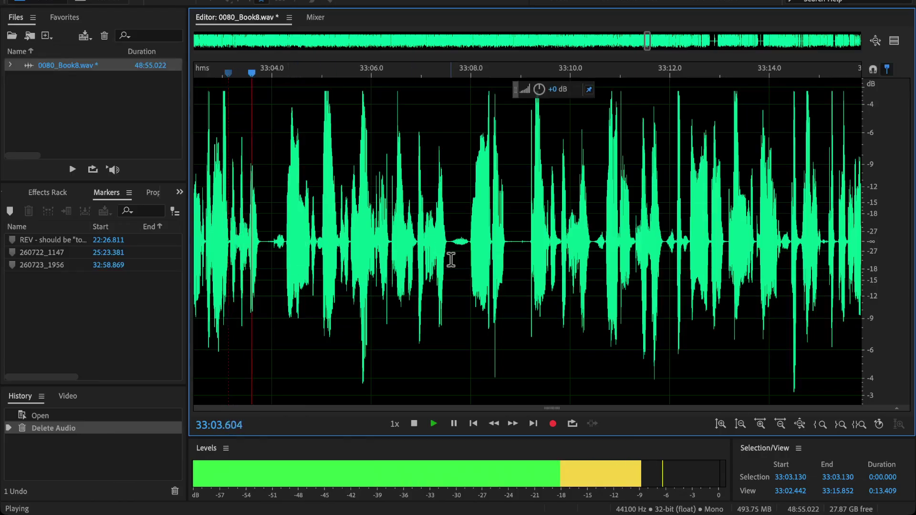
Delete the audio from about 33:07.5 to 33:10.4 and play back the join from about 33:07.
{"action": "left_click_drag", "start_coordinate": [447, 244], "coordinate": [592, 292]}
{"action": "key", "text": "Delete"}
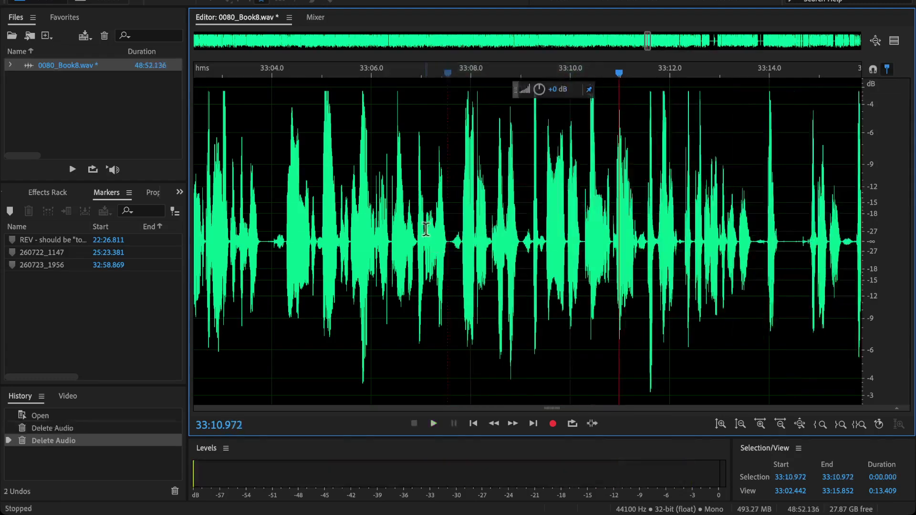
{"action": "key", "text": "space"}
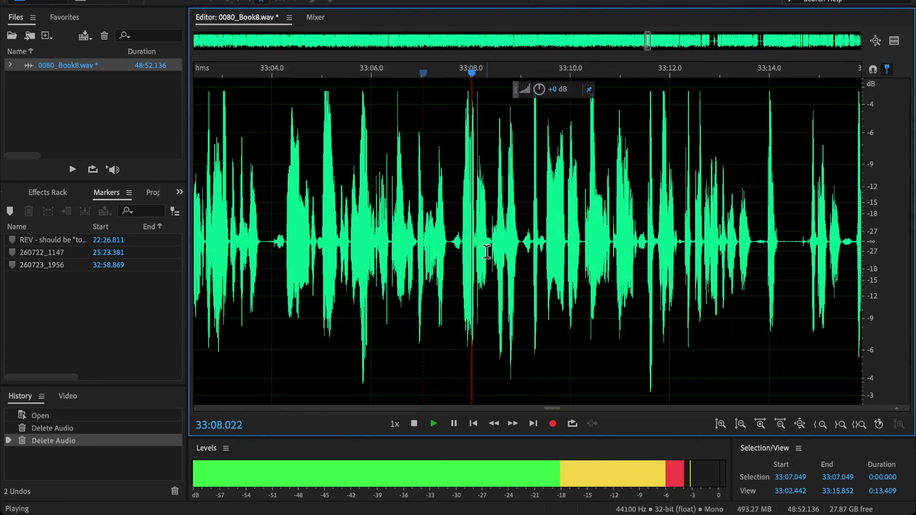
{"action": "scroll", "coordinate": [486, 252], "scroll_direction": "down", "scroll_amount": 3}
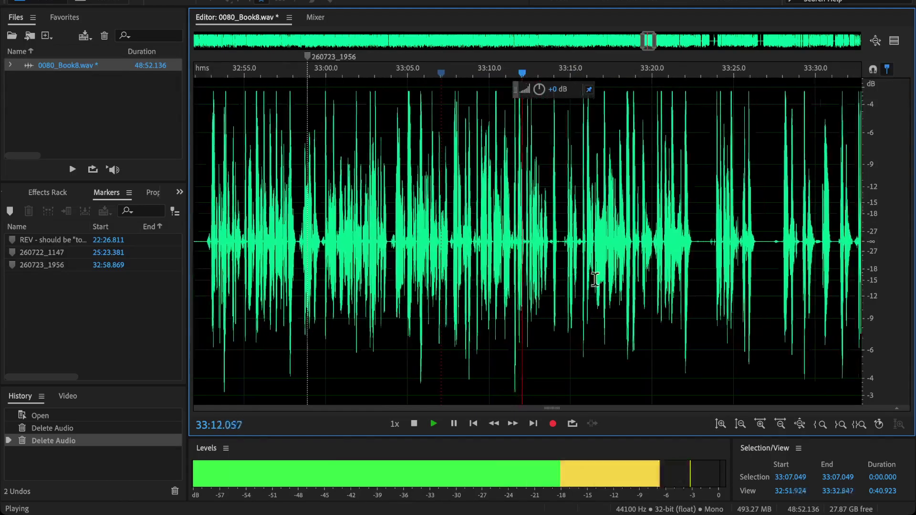
{"action": "scroll", "coordinate": [596, 280], "scroll_direction": "up", "scroll_amount": 1}
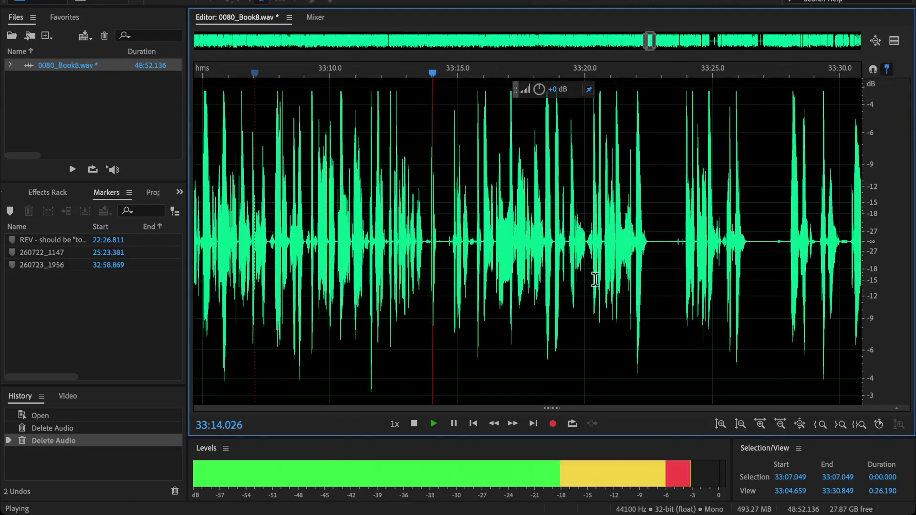
Delete the short passage from about 33:13.7 to 33:15.5 and play back the join from about 33:12.6.
{"action": "key", "text": "space"}
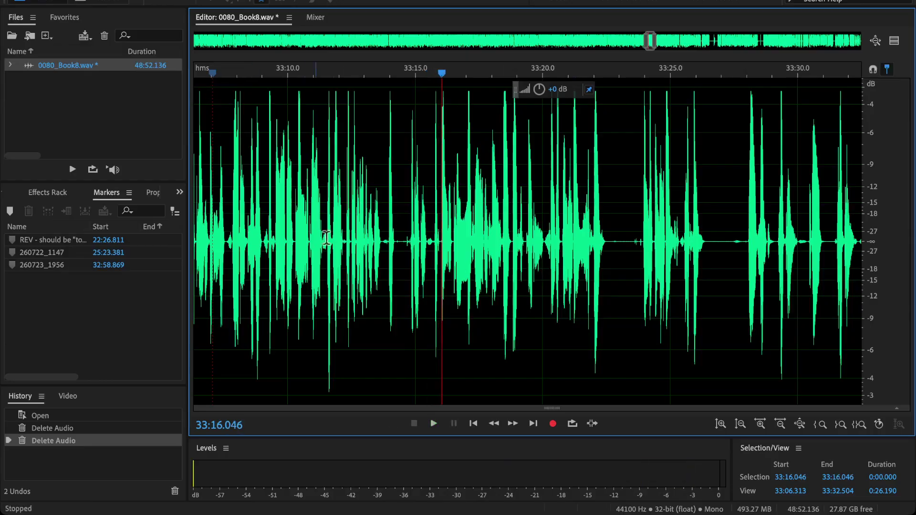
{"action": "left_click_drag", "start_coordinate": [382, 241], "coordinate": [427, 282]}
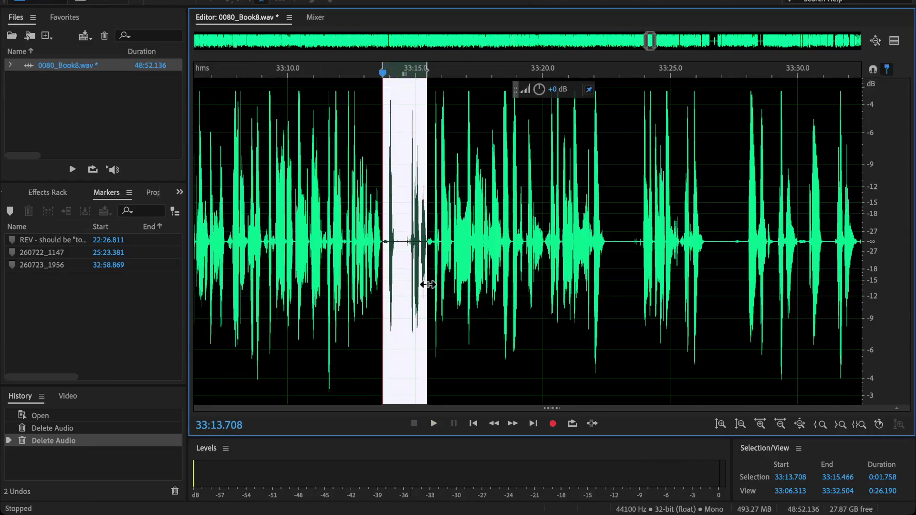
{"action": "scroll", "coordinate": [390, 273], "scroll_direction": "up", "scroll_amount": 2}
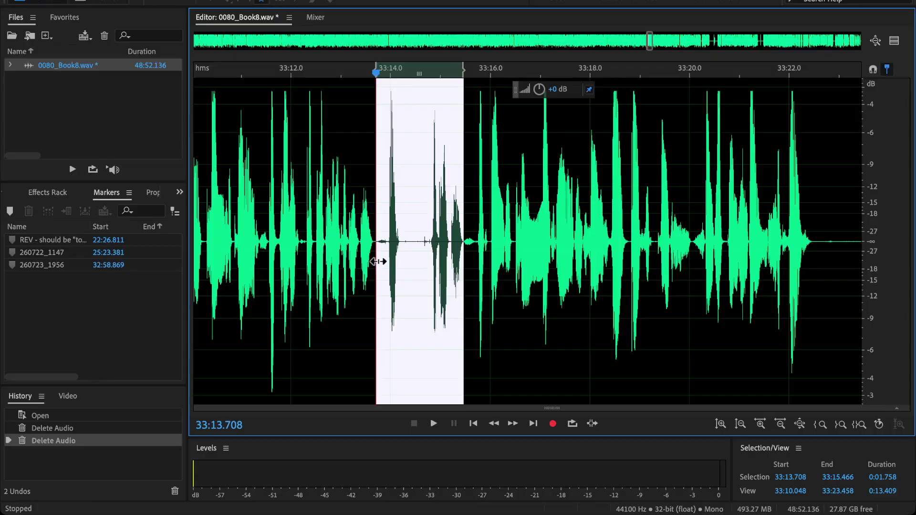
{"action": "key", "text": "Delete"}
{"action": "key", "text": "space"}
{"action": "scroll", "coordinate": [432, 267], "scroll_direction": "down", "scroll_amount": 3}
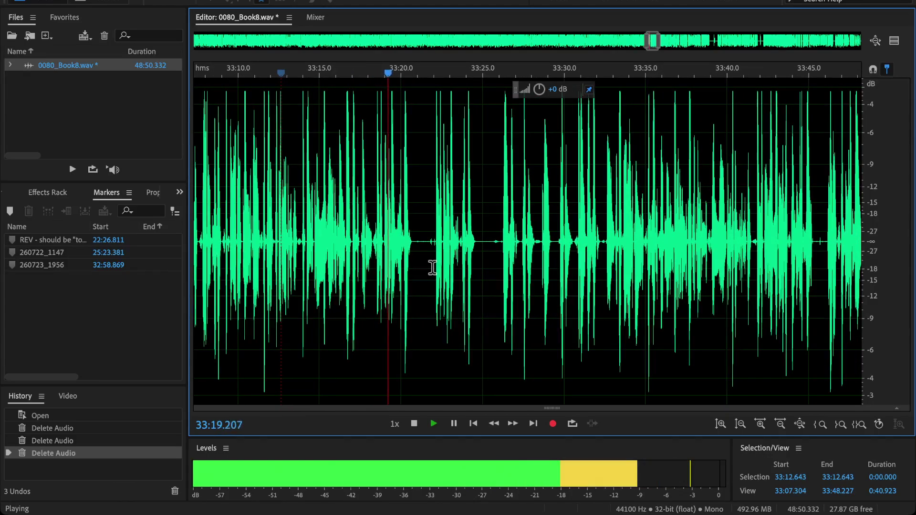
Play portions between about 33:23 and 33:31 to compare the takes after the pause.
{"action": "key", "text": "space"}
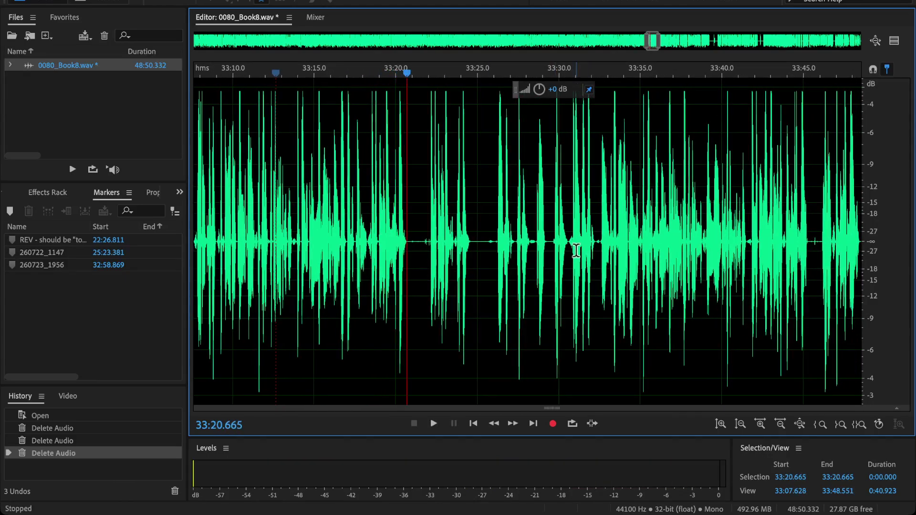
{"action": "left_click", "coordinate": [497, 243]}
{"action": "key", "text": "space"}
{"action": "key", "text": "space"}
{"action": "left_click", "coordinate": [569, 244]}
{"action": "key", "text": "space"}
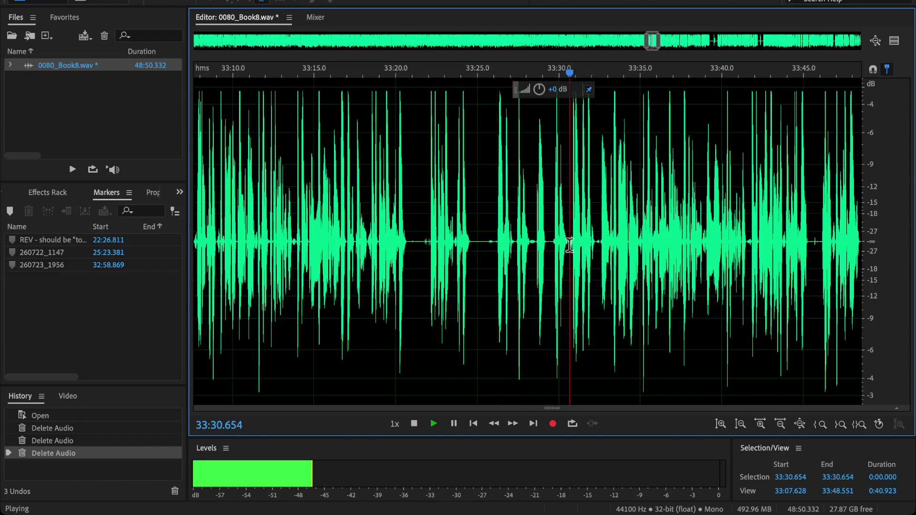
{"action": "left_click", "coordinate": [449, 242]}
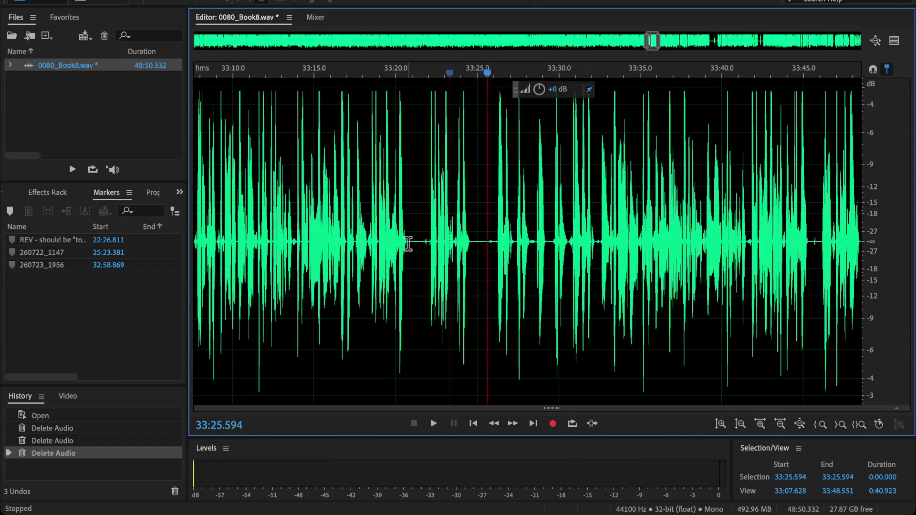
Delete the audio from about 33:20.8 to 33:24.6 and play back the join from about 33:18.4.
{"action": "left_click_drag", "start_coordinate": [408, 243], "coordinate": [470, 268]}
{"action": "key", "text": "Delete"}
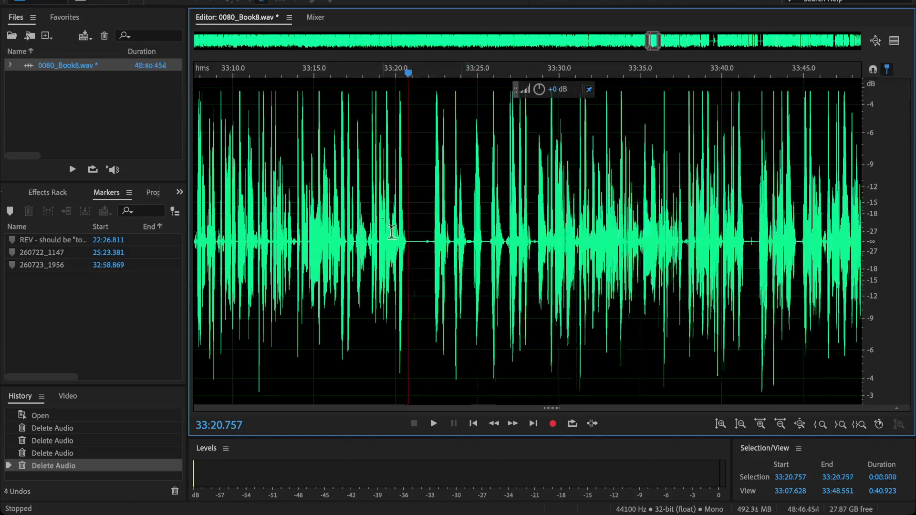
{"action": "left_click", "coordinate": [370, 242]}
{"action": "key", "text": "space"}
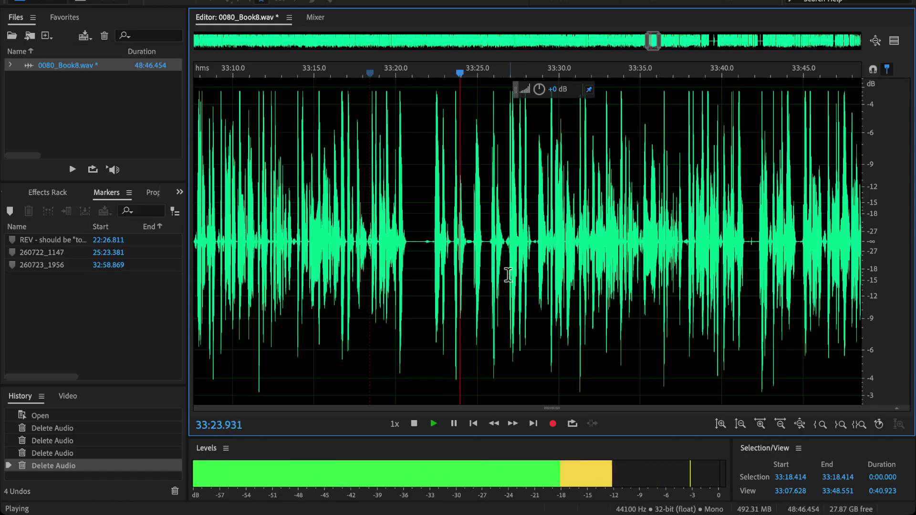
{"action": "scroll", "coordinate": [502, 265], "scroll_direction": "up", "scroll_amount": 1}
{"action": "scroll", "coordinate": [501, 265], "scroll_direction": "up", "scroll_amount": 1}
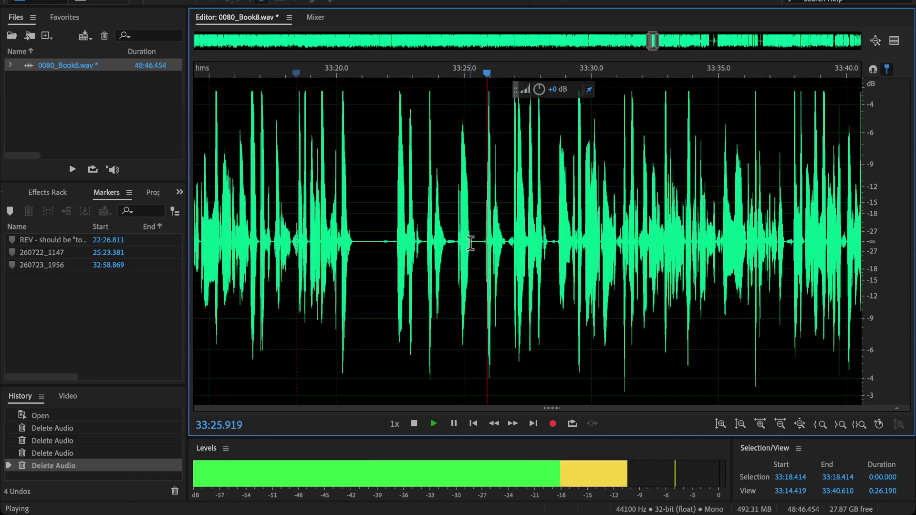
Try deleting the audio from 33:24.347 to 33:26.700, play back the join, and undo the deletion.
{"action": "key", "text": "space"}
{"action": "left_click_drag", "start_coordinate": [448, 241], "coordinate": [497, 278]}
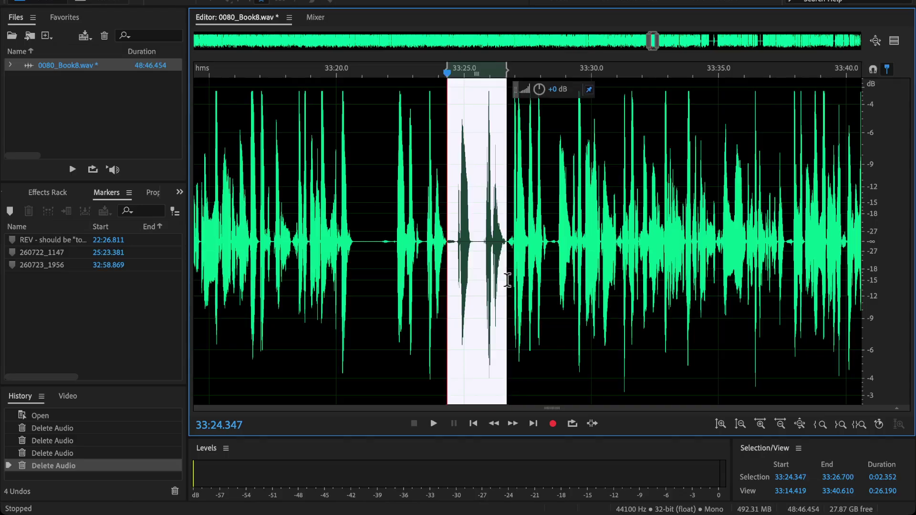
{"action": "key", "text": "Delete"}
{"action": "left_click", "coordinate": [425, 224]}
{"action": "key", "text": "space"}
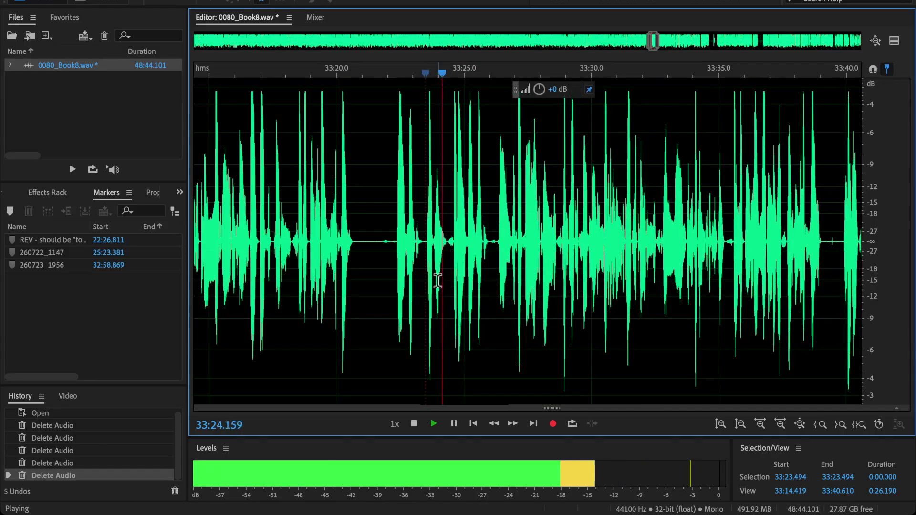
{"action": "key", "text": "space"}
{"action": "key", "text": "ctrl+z"}
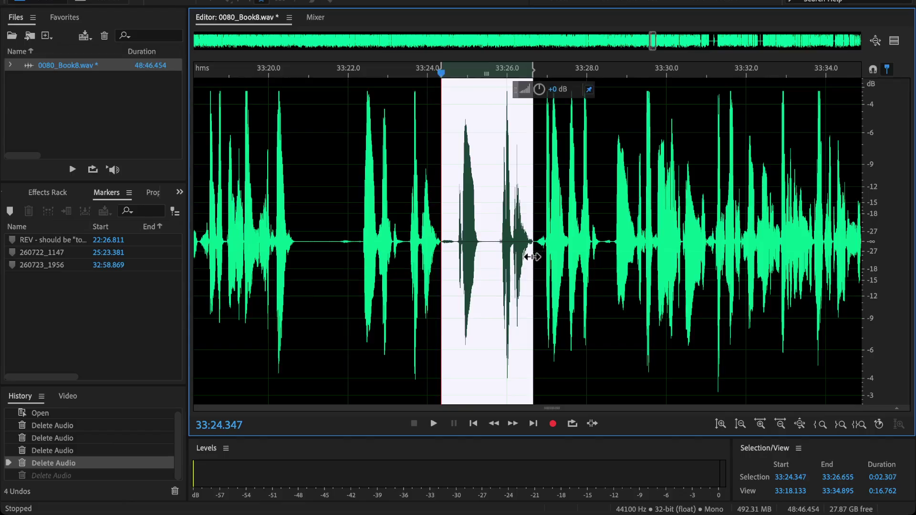
Delete the audio from 33:24.347 to 33:26.655 and play back the join from about 33:22.5.
{"action": "key", "text": "Delete"}
{"action": "left_click", "coordinate": [369, 234]}
{"action": "key", "text": "space"}
Add a cue marker at about 33:26.1 during playback.
{"action": "key", "text": "backslash"}
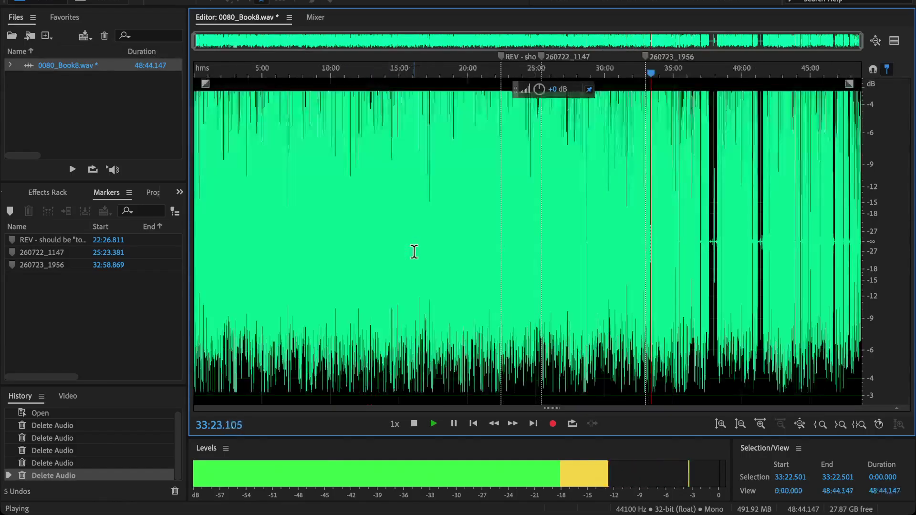
{"action": "key", "text": "backslash"}
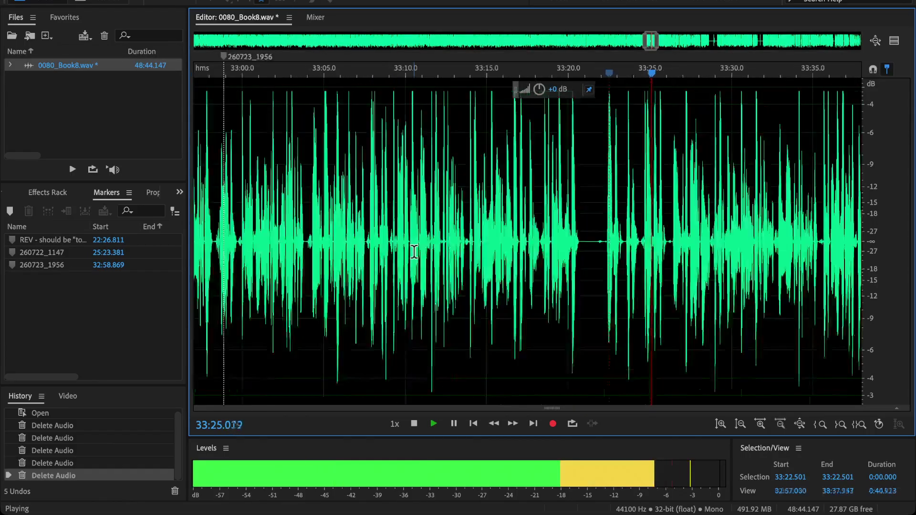
{"action": "key", "text": "m"}
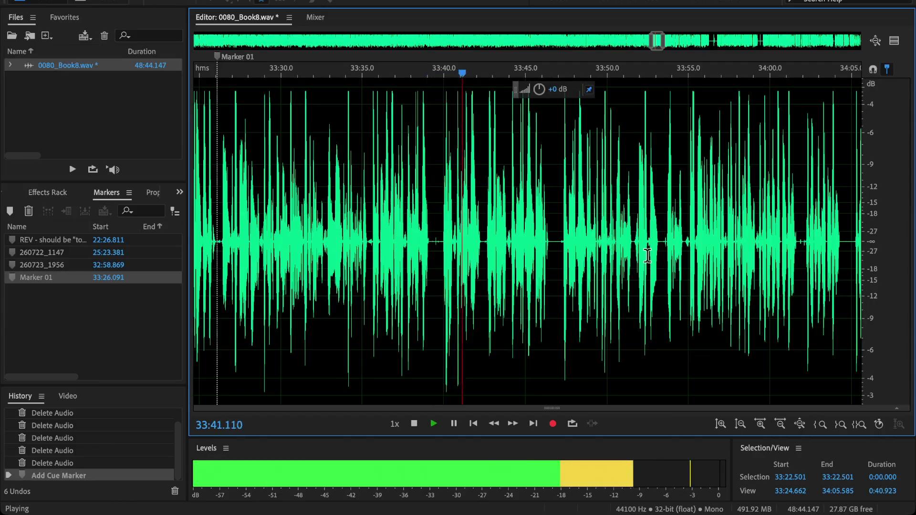
Compare the repeated takes by playing back from about 33:37.9, 33:41.8 and 33:46.0.
{"action": "key", "text": "space"}
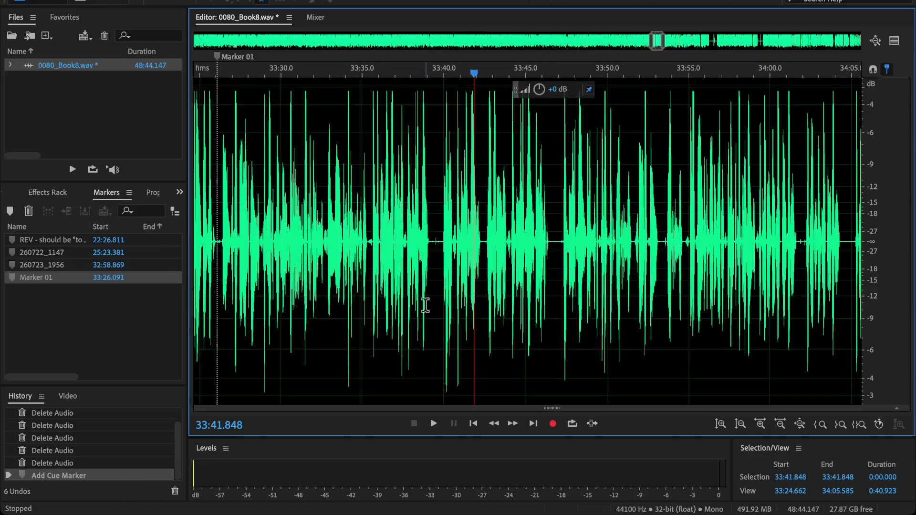
{"action": "scroll", "coordinate": [425, 306], "scroll_direction": "up", "scroll_amount": 2}
{"action": "left_click", "coordinate": [401, 264]}
{"action": "key", "text": "space"}
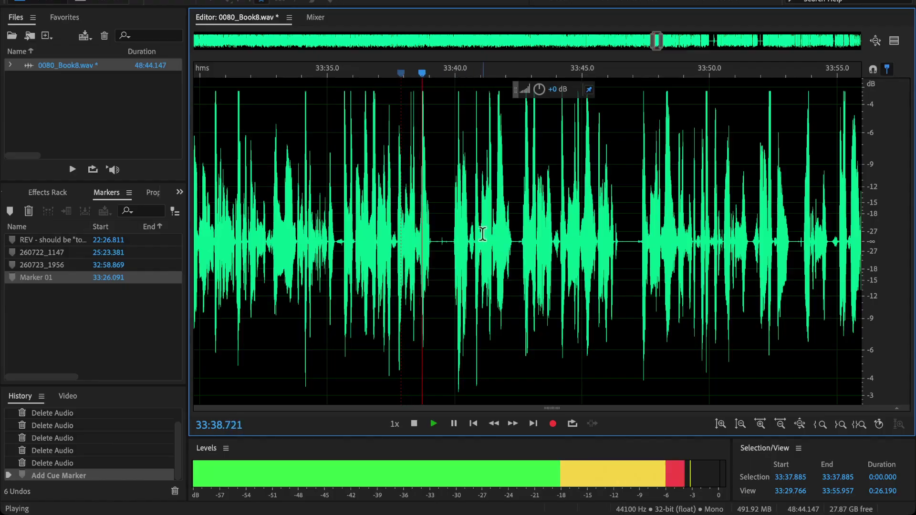
{"action": "key", "text": "space"}
{"action": "left_click", "coordinate": [502, 255]}
{"action": "key", "text": "space"}
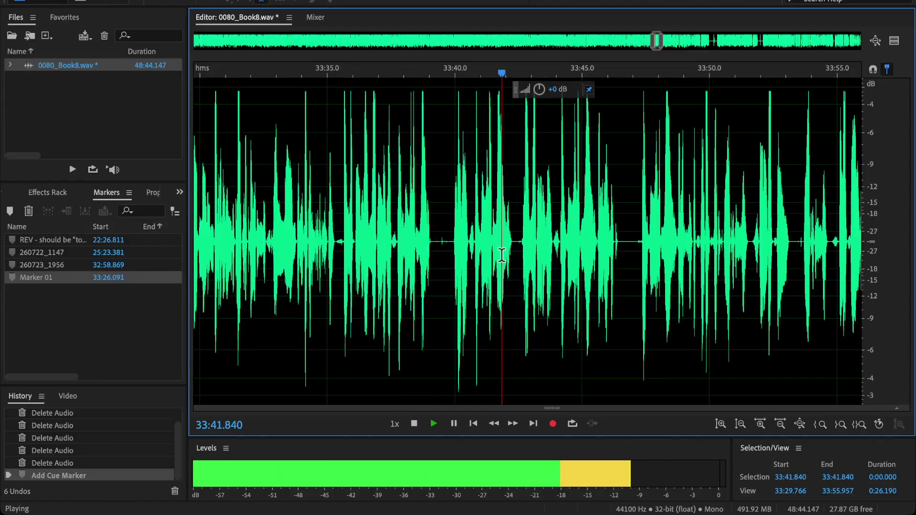
{"action": "left_click", "coordinate": [607, 253]}
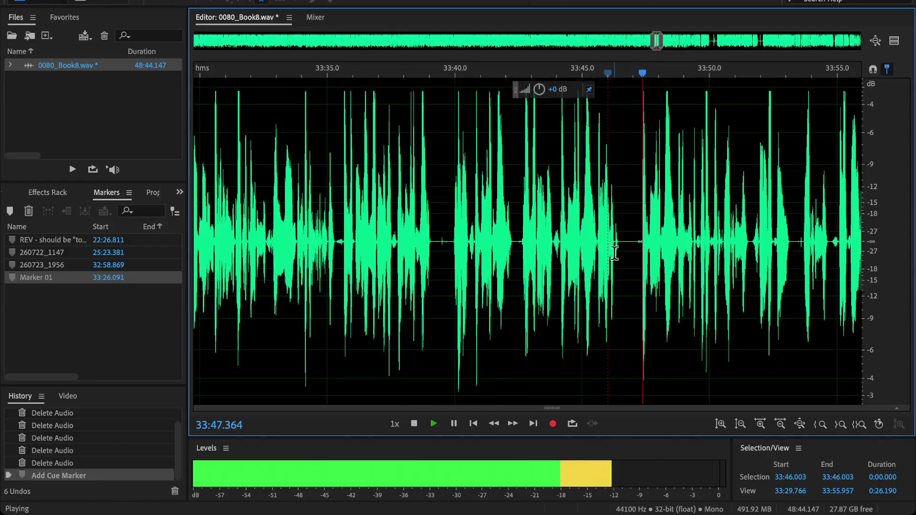
Delete the audio from 33:37.745 to about 33:47.3 and play back the join from about 33:36.5.
{"action": "left_click", "coordinate": [312, 240]}
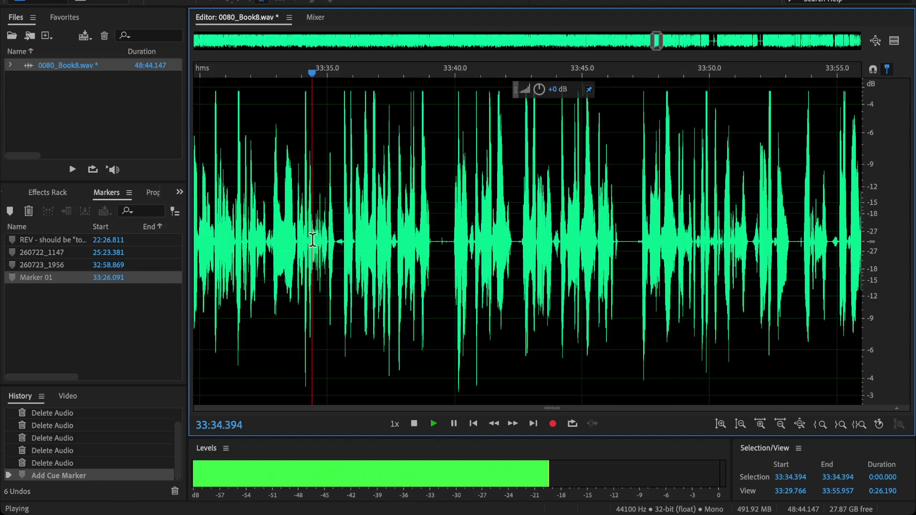
{"action": "scroll", "coordinate": [338, 250], "scroll_direction": "up", "scroll_amount": 2}
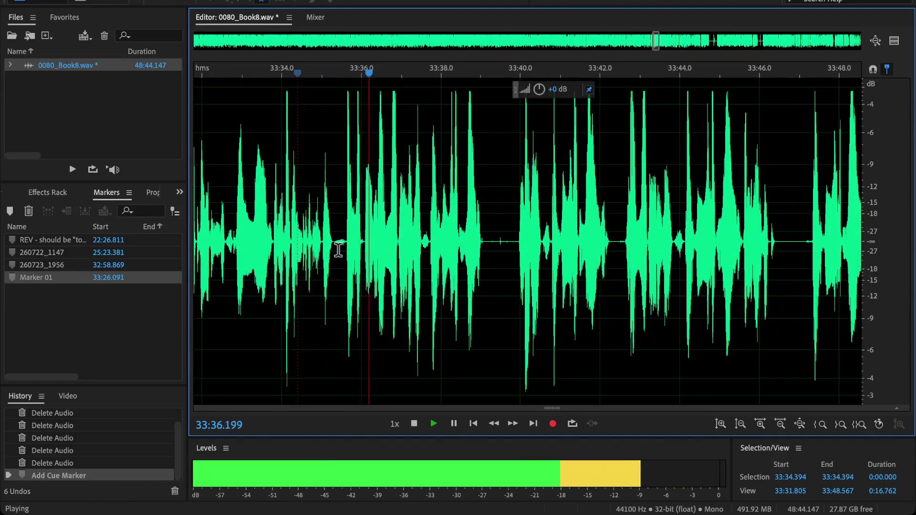
{"action": "key", "text": "space"}
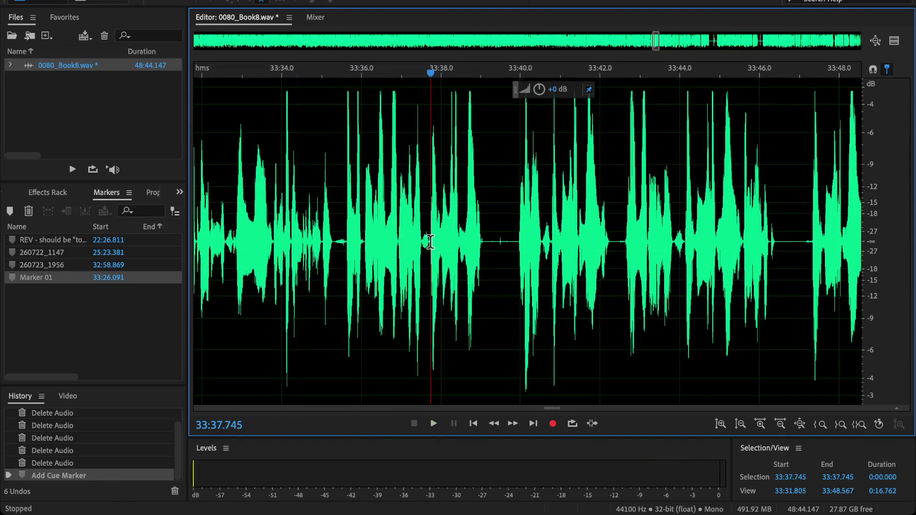
{"action": "left_click_drag", "start_coordinate": [430, 242], "coordinate": [799, 370]}
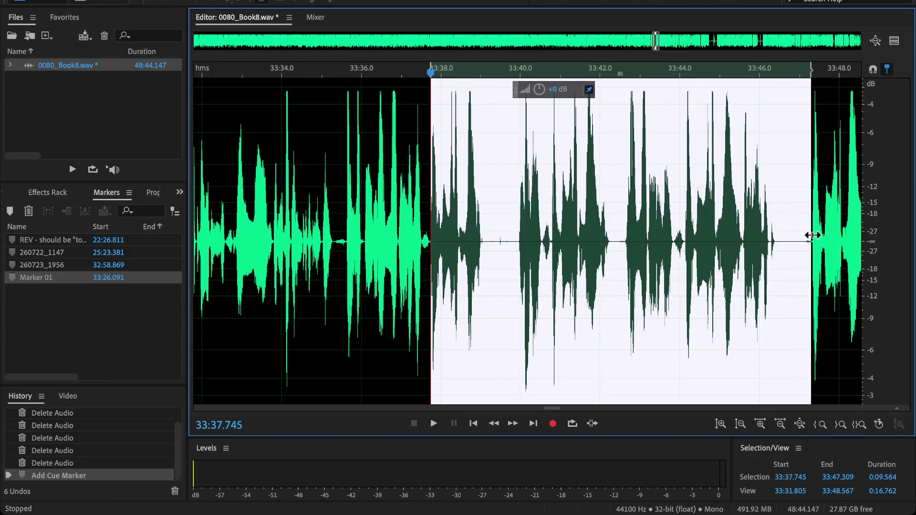
{"action": "key", "text": "Delete"}
{"action": "key", "text": "space"}
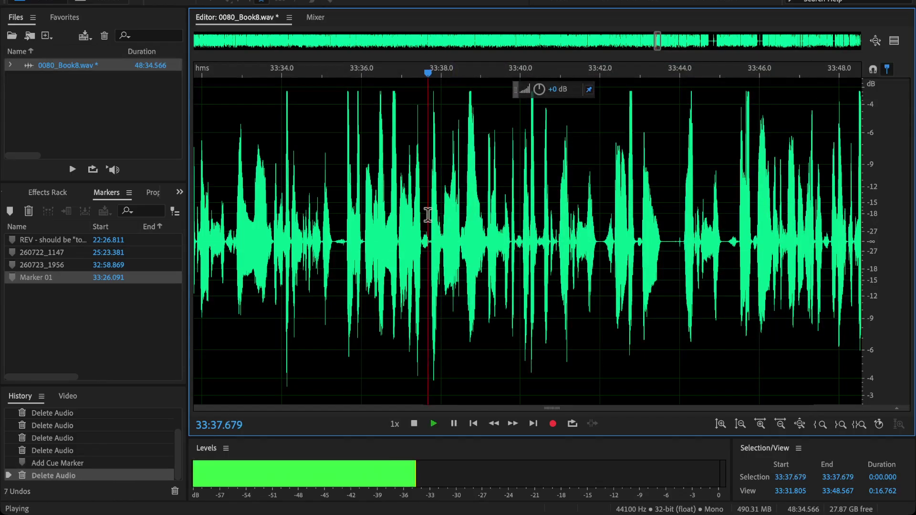
{"action": "left_click", "coordinate": [380, 234]}
{"action": "scroll", "coordinate": [446, 256], "scroll_direction": "down", "scroll_amount": 3}
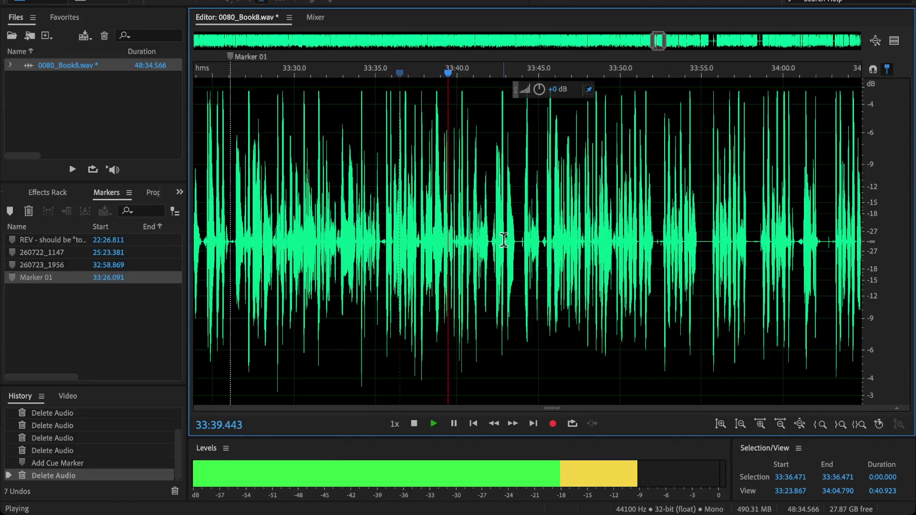
Delete the audio from 33:41.933 to 33:45.057 and play back the join from about 33:40.6.
{"action": "scroll", "coordinate": [483, 271], "scroll_direction": "up", "scroll_amount": 2}
{"action": "scroll", "coordinate": [483, 272], "scroll_direction": "up", "scroll_amount": 1}
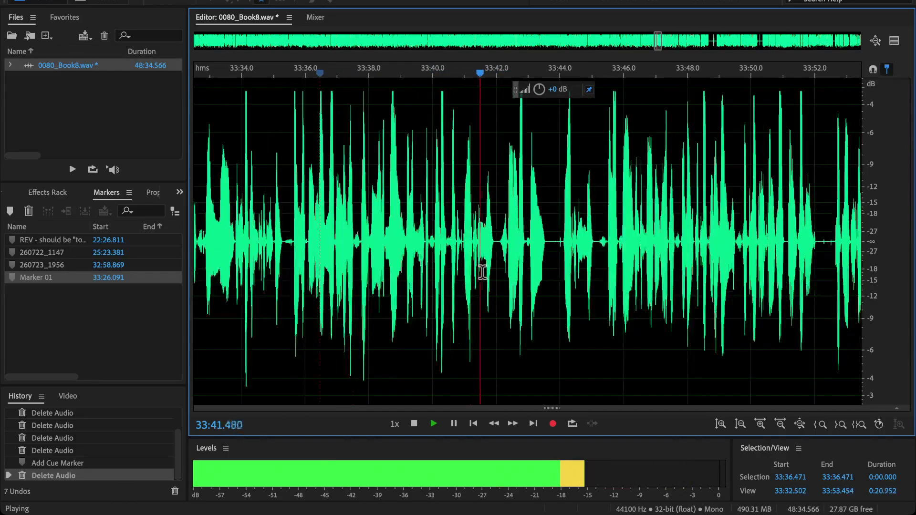
{"action": "key", "text": "space"}
{"action": "left_click", "coordinate": [579, 238]}
{"action": "key", "text": "space"}
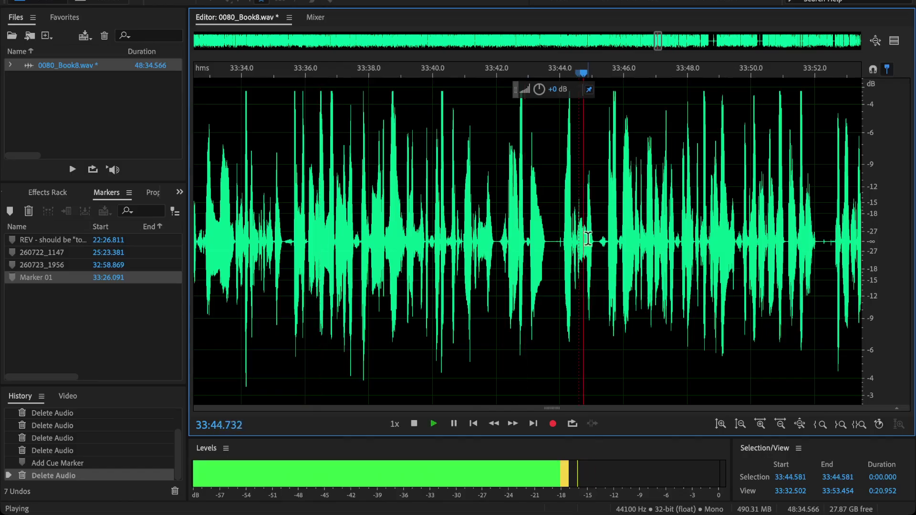
{"action": "left_click_drag", "start_coordinate": [593, 258], "coordinate": [484, 259]}
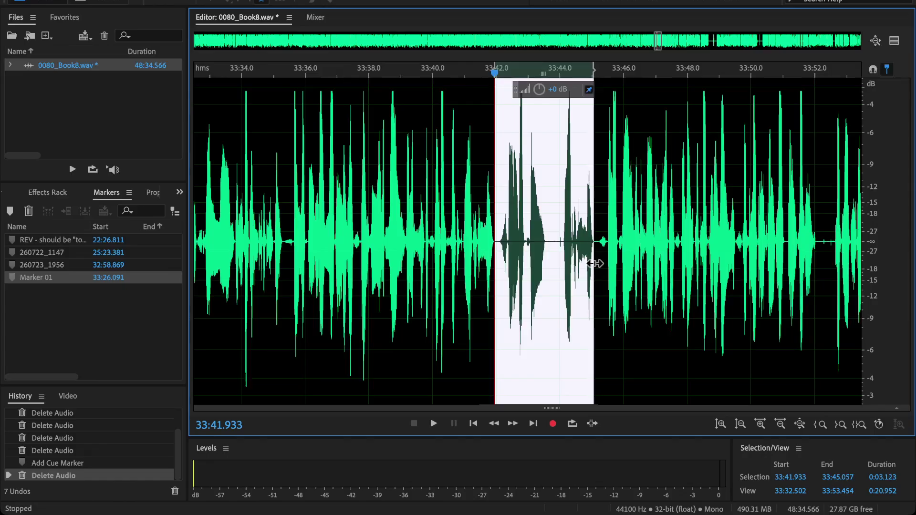
{"action": "key", "text": "Delete"}
{"action": "left_click", "coordinate": [452, 218]}
{"action": "key", "text": "space"}
{"action": "scroll", "coordinate": [490, 219], "scroll_direction": "down", "scroll_amount": 2}
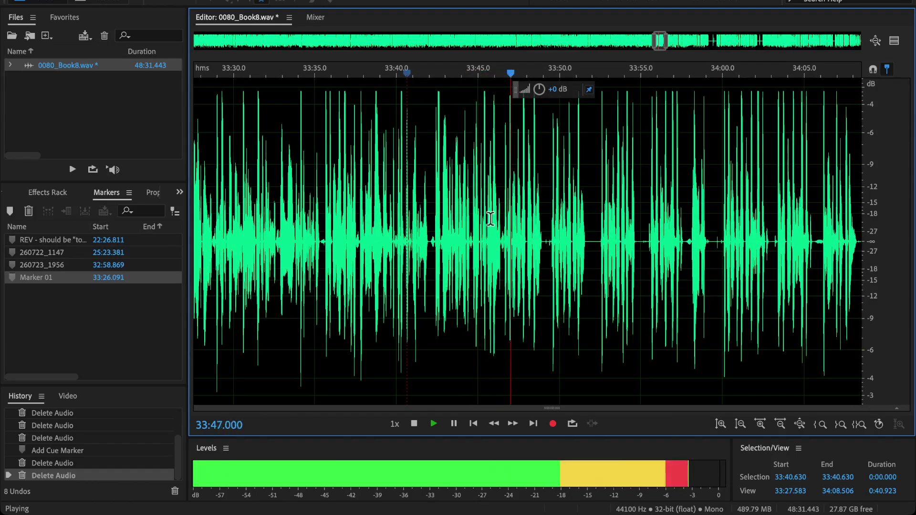
Listen to the takes from about 33:58.0 and 33:46.3, and select the audio from 33:48.008 to 34:01.375.
{"action": "scroll", "coordinate": [726, 244], "scroll_direction": "up", "scroll_amount": 2}
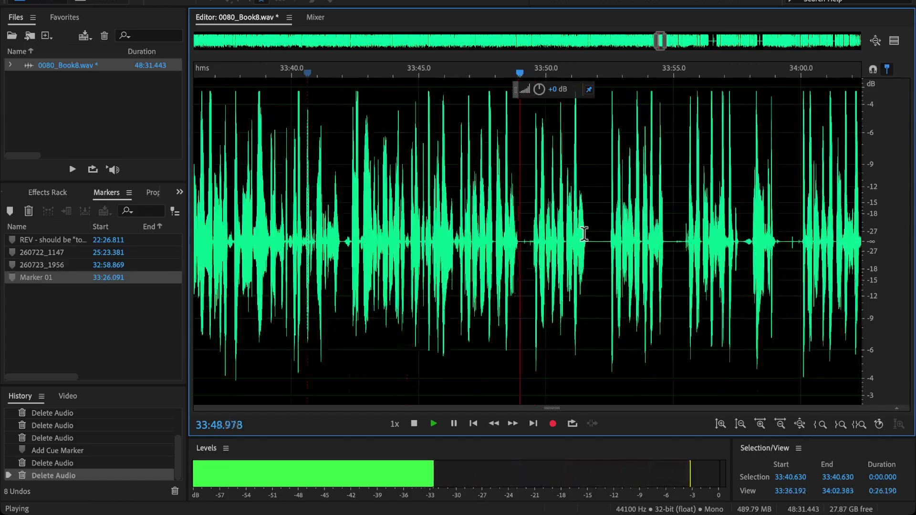
{"action": "key", "text": "space"}
{"action": "left_click", "coordinate": [750, 259]}
{"action": "key", "text": "space"}
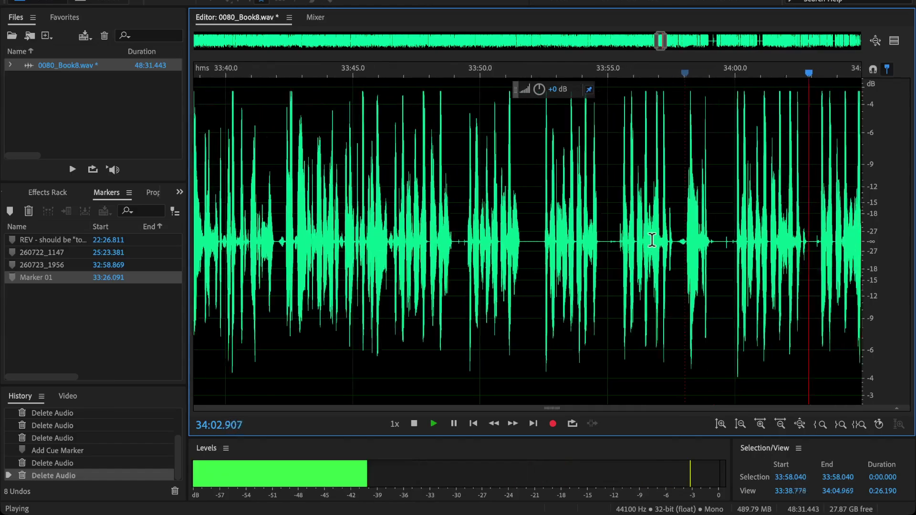
{"action": "key", "text": "space"}
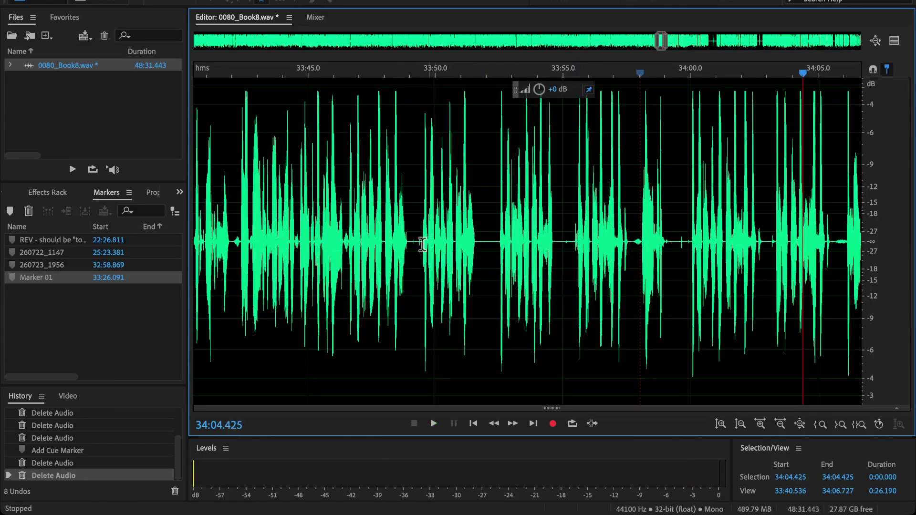
{"action": "left_click", "coordinate": [342, 243]}
{"action": "key", "text": "space"}
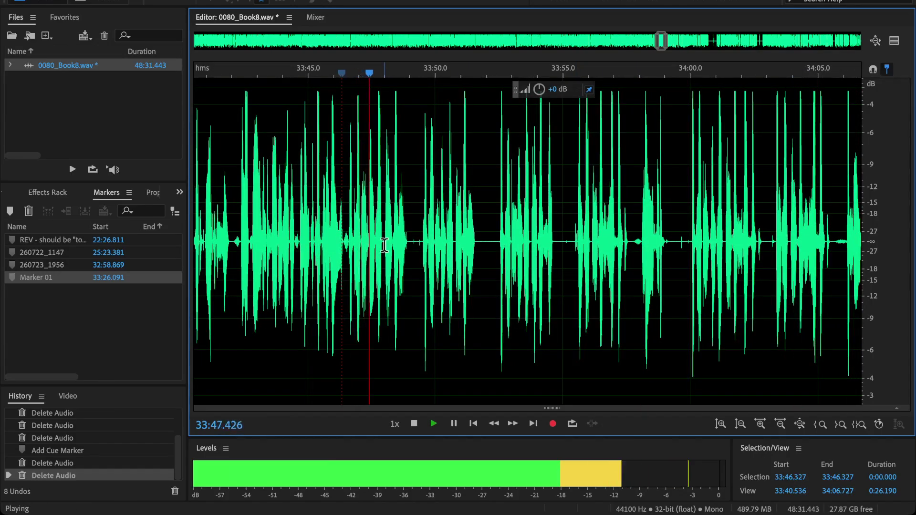
{"action": "left_click_drag", "start_coordinate": [384, 245], "coordinate": [607, 329]}
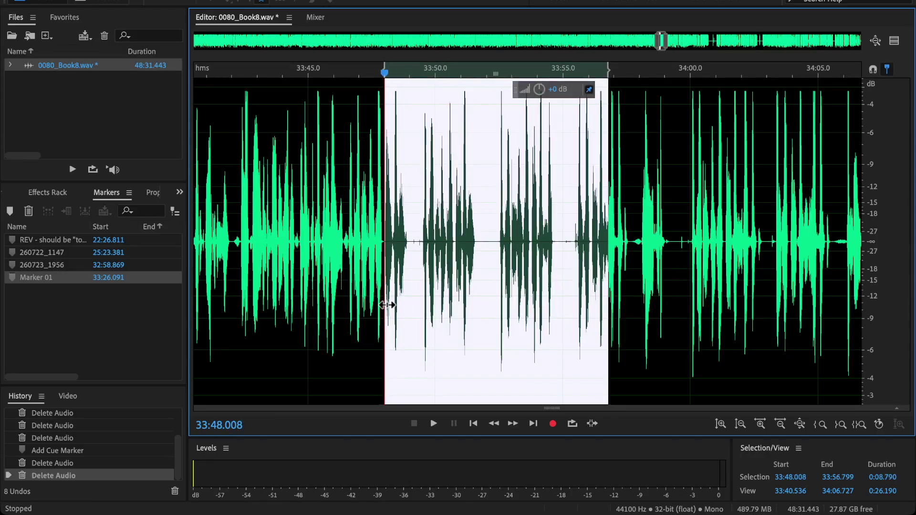
{"action": "left_click_drag", "start_coordinate": [610, 303], "coordinate": [722, 316]}
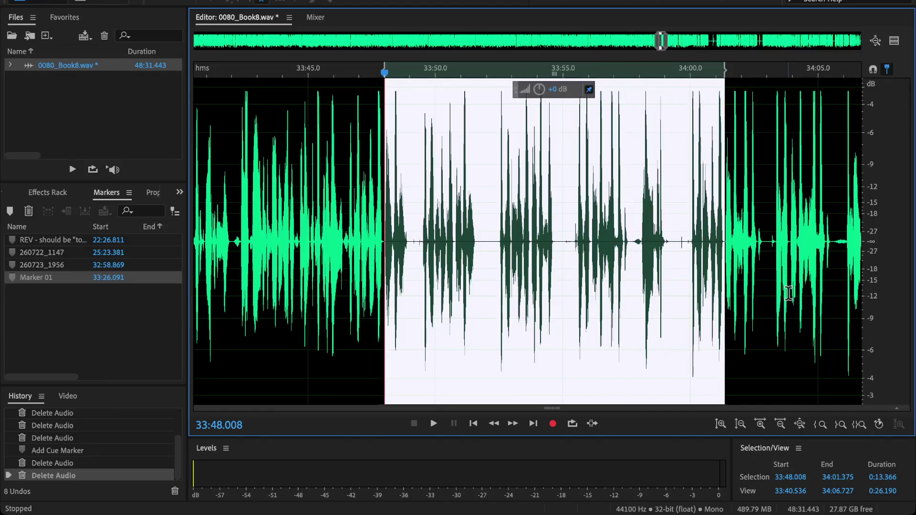
Extend the selection's end to about 34:03.8, delete the selected audio, and play back the join from about 33:46.1.
{"action": "left_click", "coordinate": [779, 67]}
{"action": "key", "text": "space"}
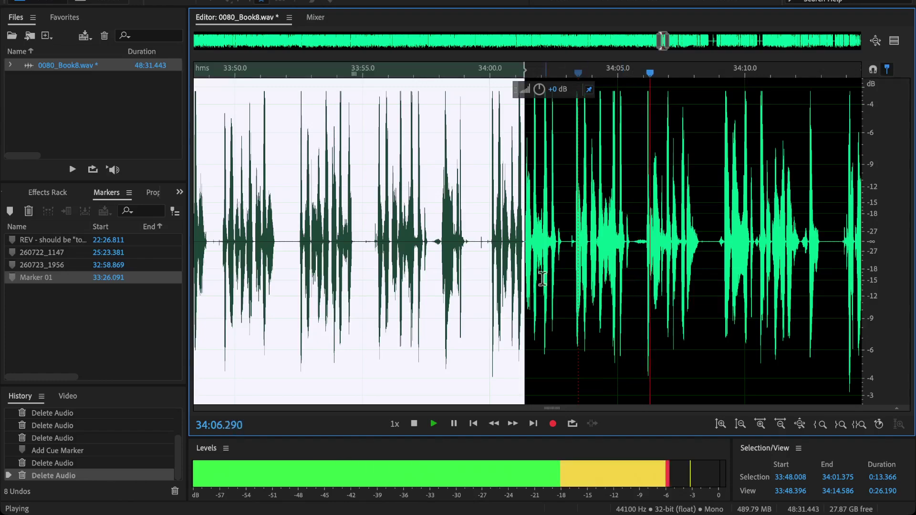
{"action": "key", "text": "space"}
{"action": "left_click_drag", "start_coordinate": [569, 280], "coordinate": [584, 283]}
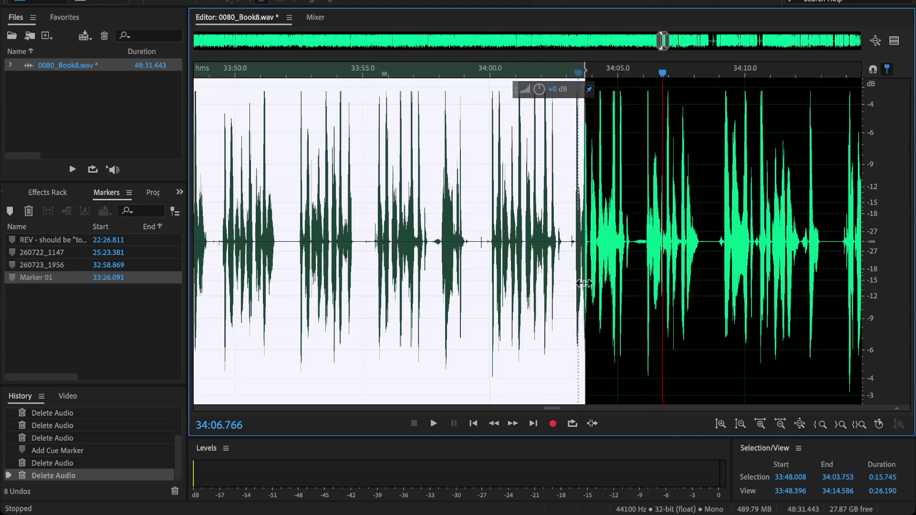
{"action": "key", "text": "Delete"}
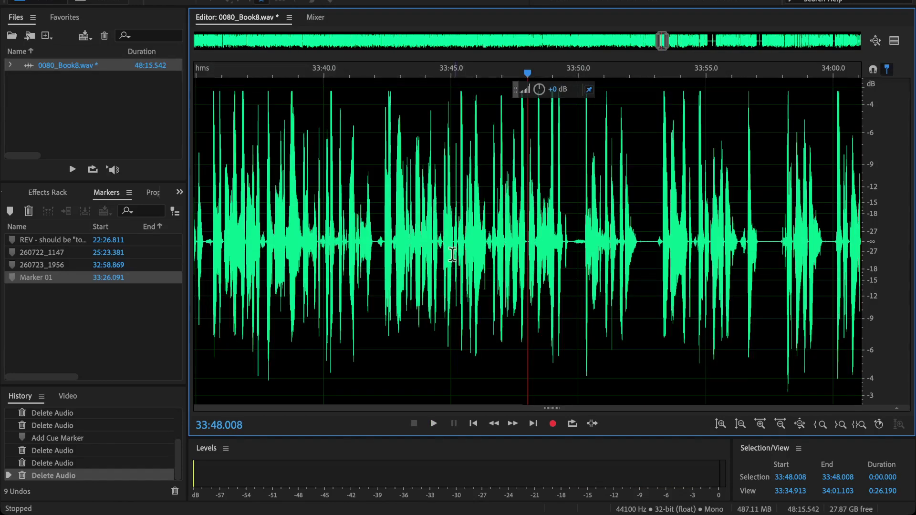
{"action": "left_click", "coordinate": [479, 237]}
{"action": "key", "text": "space"}
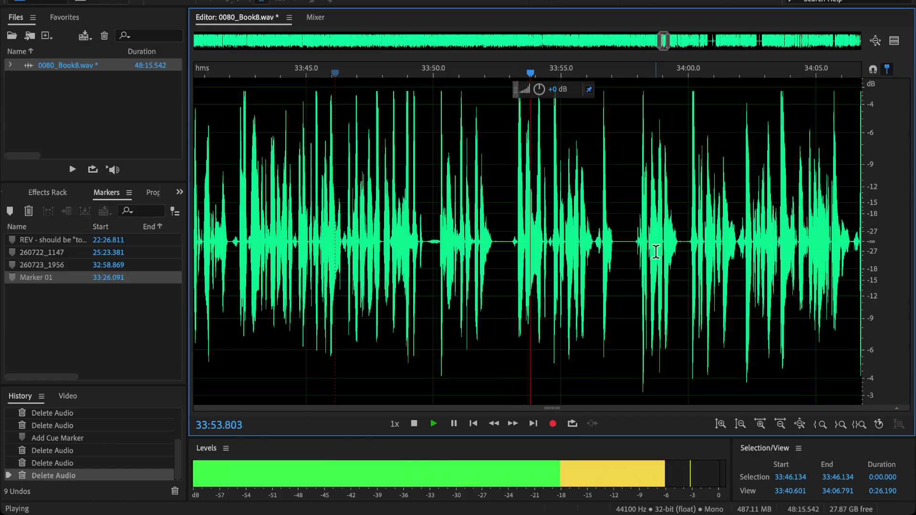
Try deleting the audio from 33:56.309 to 33:59.592, play back the join, and undo the deletion.
{"action": "left_click", "coordinate": [652, 251]}
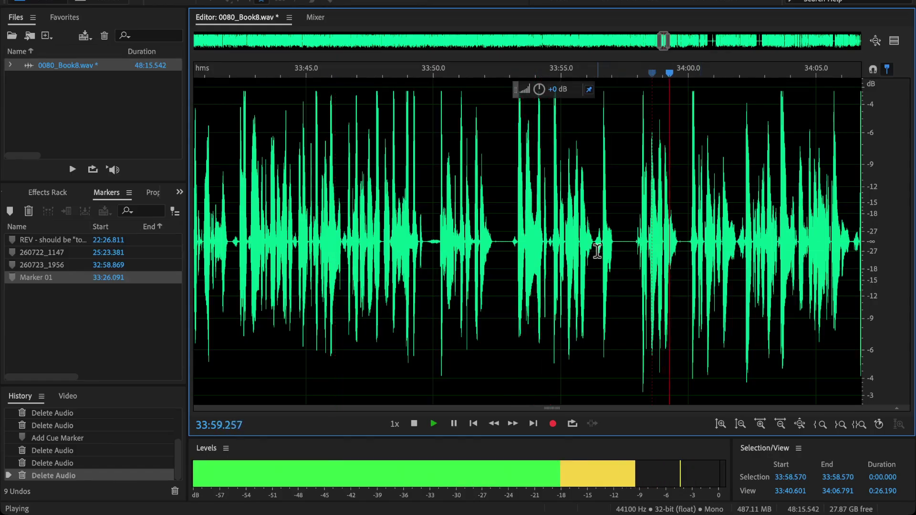
{"action": "left_click", "coordinate": [537, 253]}
{"action": "scroll", "coordinate": [553, 260], "scroll_direction": "down", "scroll_amount": 2}
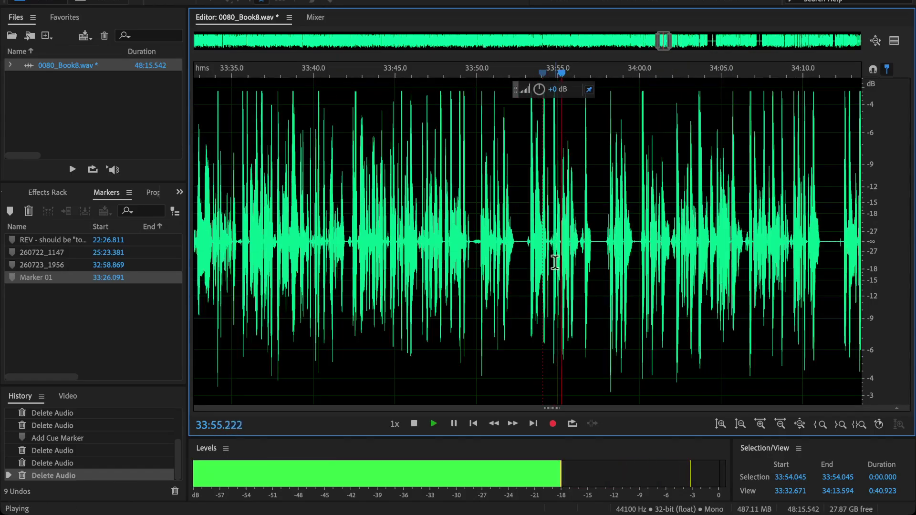
{"action": "scroll", "coordinate": [568, 246], "scroll_direction": "up", "scroll_amount": 2}
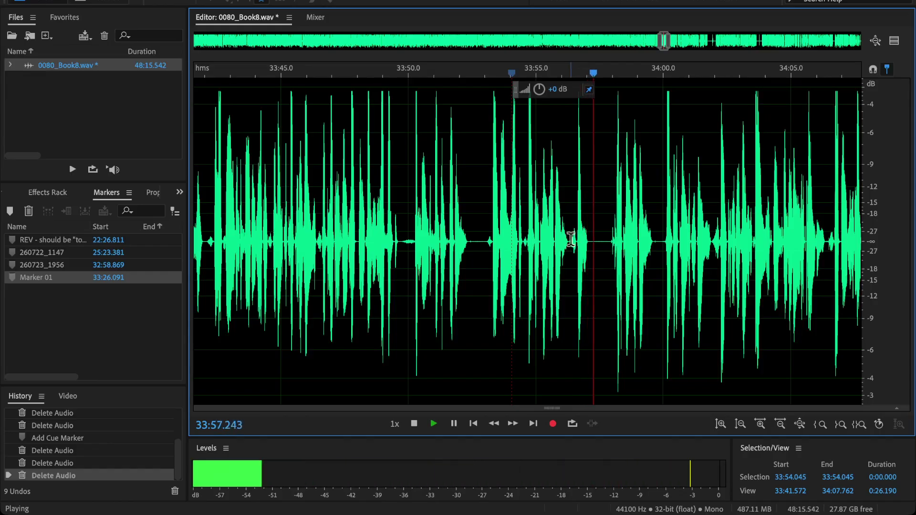
{"action": "key", "text": "space"}
{"action": "left_click_drag", "start_coordinate": [569, 239], "coordinate": [652, 274]}
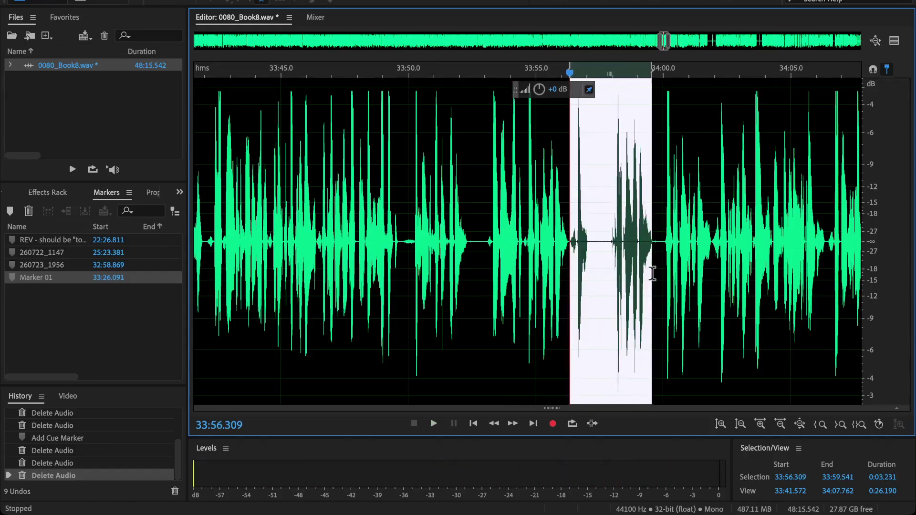
{"action": "key", "text": "Delete"}
{"action": "left_click", "coordinate": [498, 225]}
{"action": "key", "text": "space"}
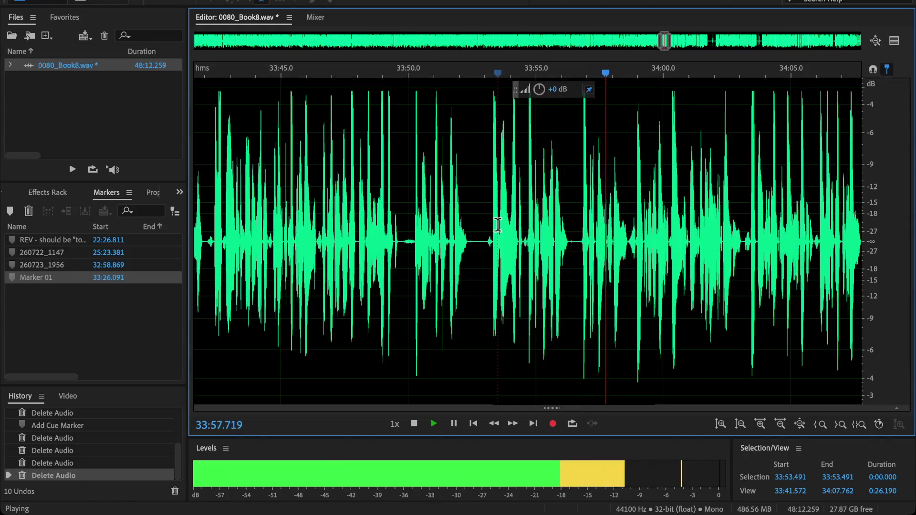
{"action": "key", "text": "space"}
{"action": "key", "text": "ctrl+z"}
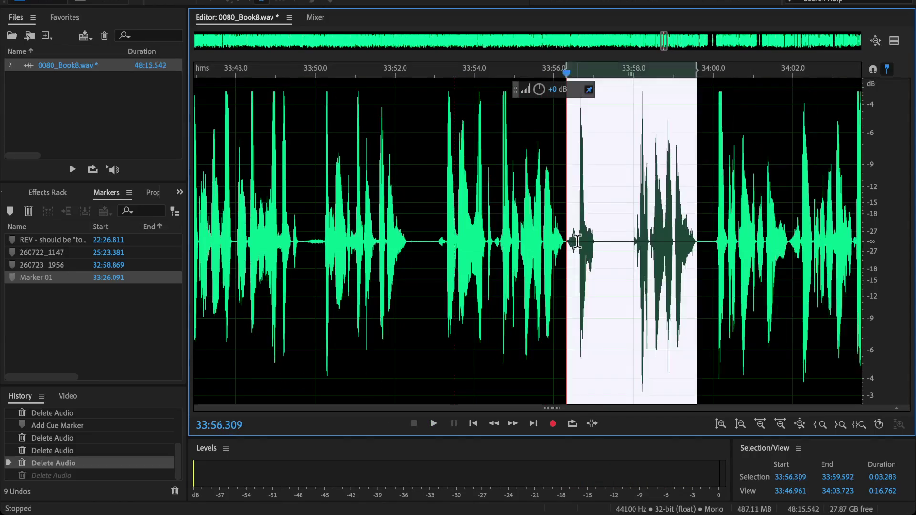
Extend the selection's end to 34:01.870, delete the audio from 33:56.309, and play back the join from about 33:54.8.
{"action": "scroll", "coordinate": [683, 258], "scroll_direction": "right", "scroll_amount": 1}
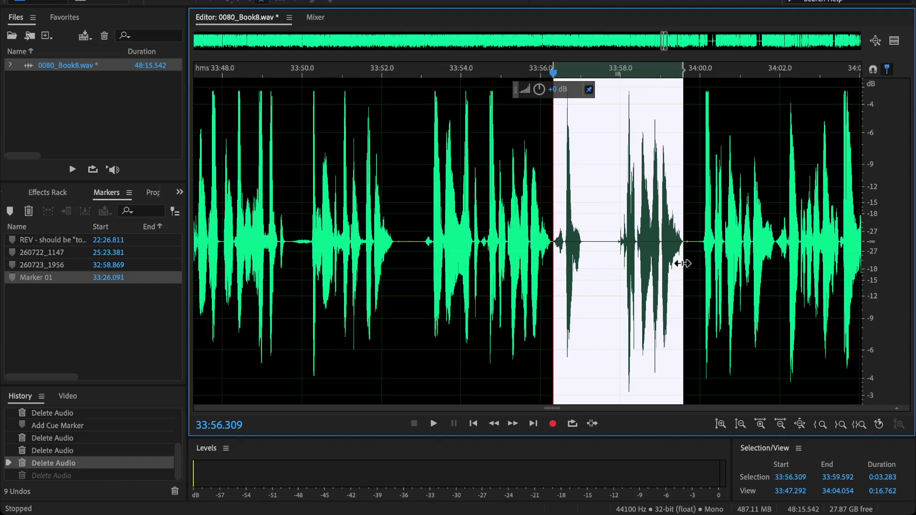
{"action": "left_click_drag", "start_coordinate": [683, 263], "coordinate": [769, 284]}
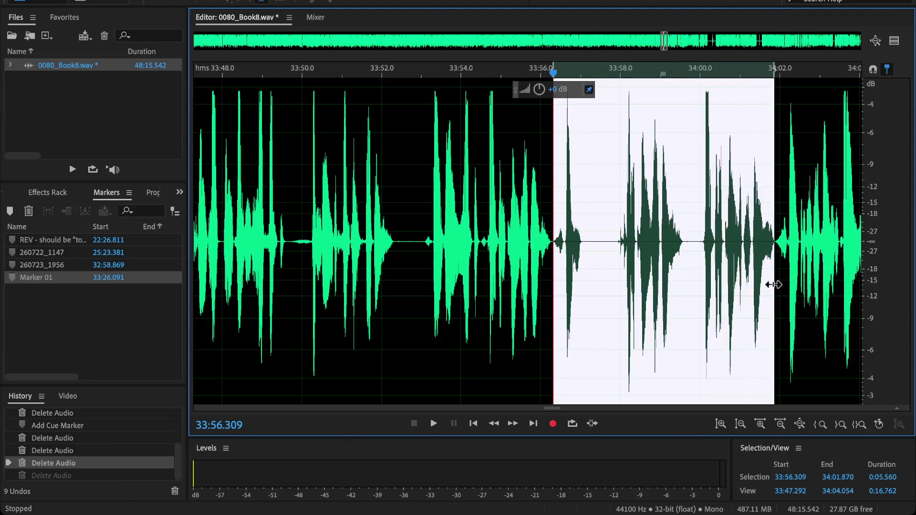
{"action": "key", "text": "Delete"}
{"action": "left_click", "coordinate": [490, 236]}
{"action": "key", "text": "space"}
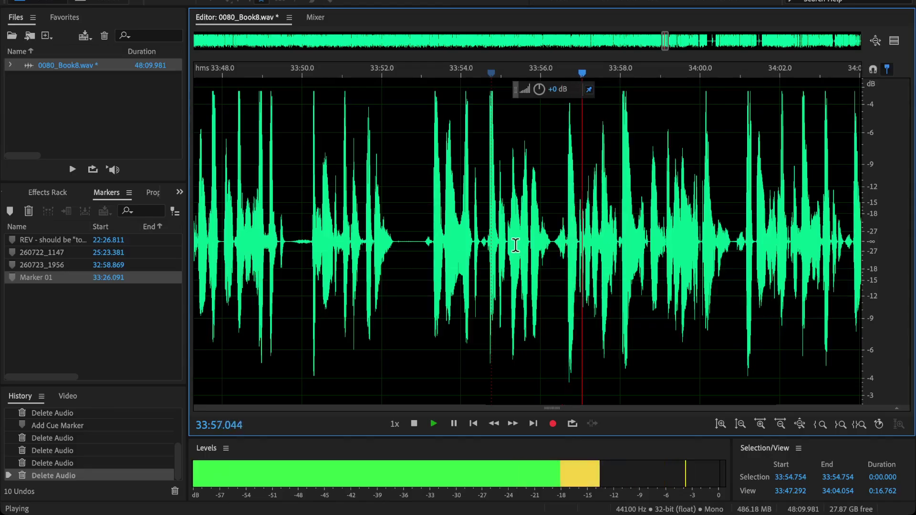
{"action": "scroll", "coordinate": [515, 245], "scroll_direction": "right", "scroll_amount": 3}
{"action": "scroll", "coordinate": [515, 245], "scroll_direction": "down", "scroll_amount": 4}
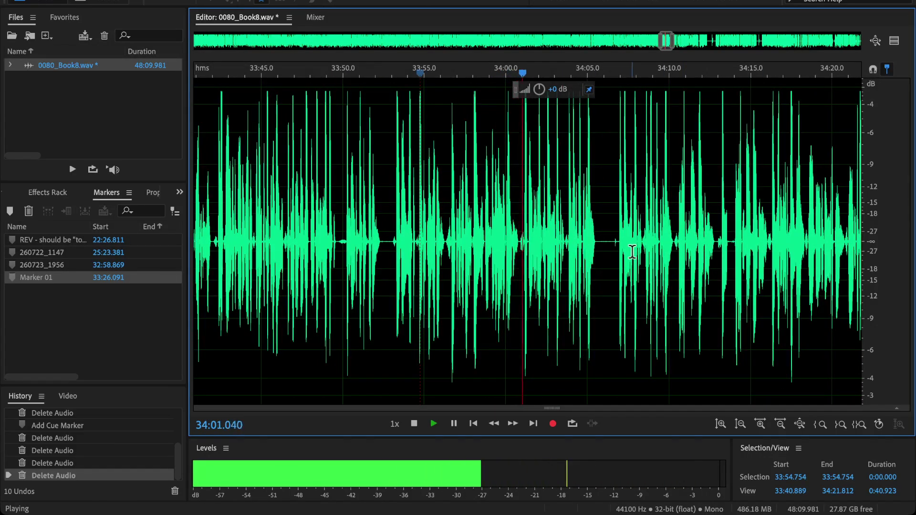
{"action": "scroll", "coordinate": [623, 244], "scroll_direction": "up", "scroll_amount": 2}
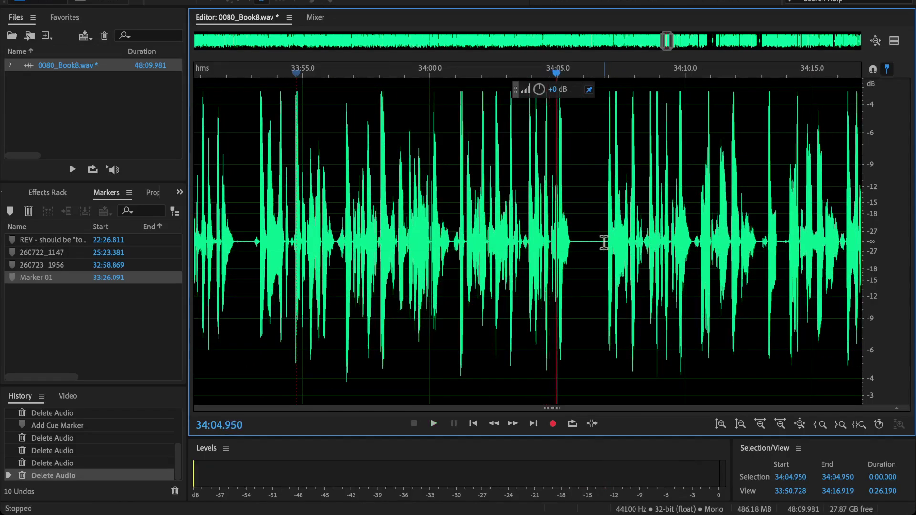
Listen to the takes from about 34:06.8 and 34:01.3, and select the audio from 34:02.522 to 34:07.155.
{"action": "left_click", "coordinate": [603, 243]}
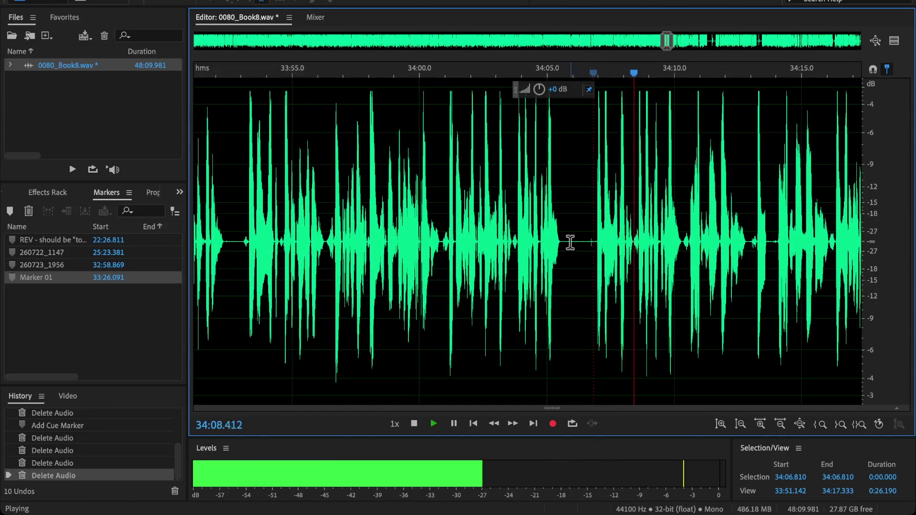
{"action": "left_click", "coordinate": [599, 248]}
{"action": "key", "text": "space"}
{"action": "left_click", "coordinate": [604, 251]}
{"action": "scroll", "coordinate": [539, 257], "scroll_direction": "up", "scroll_amount": 2}
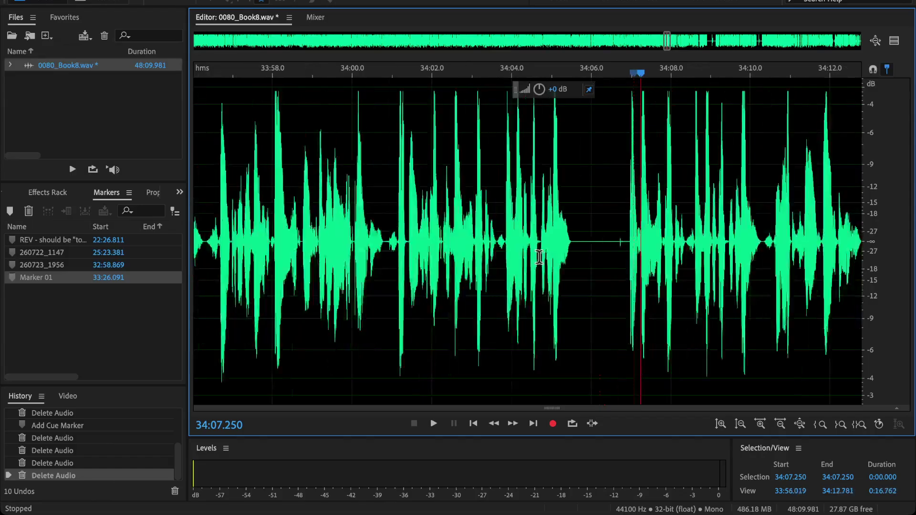
{"action": "key", "text": "space"}
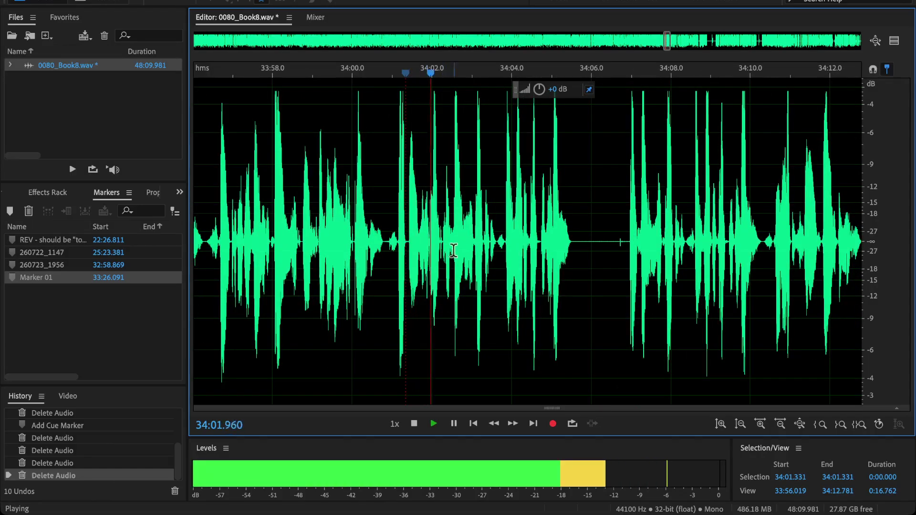
{"action": "key", "text": "space"}
{"action": "left_click_drag", "start_coordinate": [452, 240], "coordinate": [633, 307]}
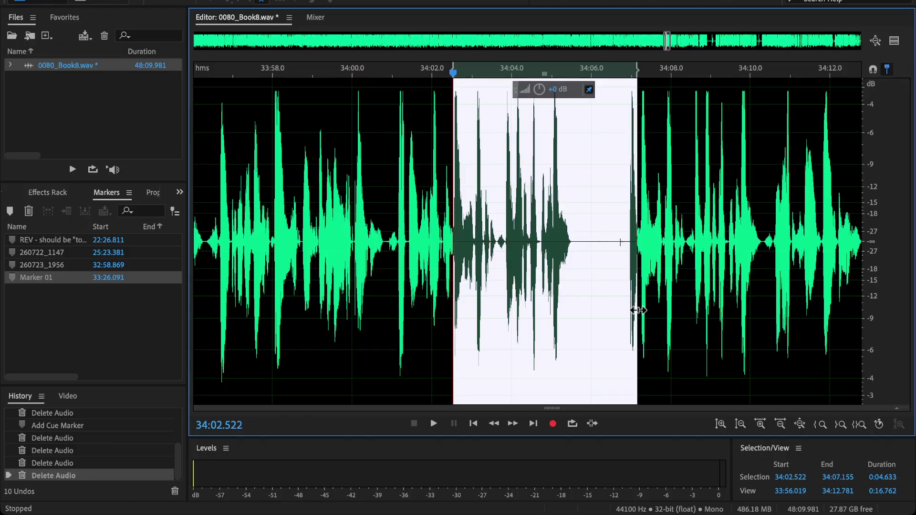
Try deleting the audio from 34:02.464 to 34:07.155, play back the join from about 34:01.2, and undo the deletion.
{"action": "scroll", "coordinate": [429, 260], "scroll_direction": "up", "scroll_amount": 4}
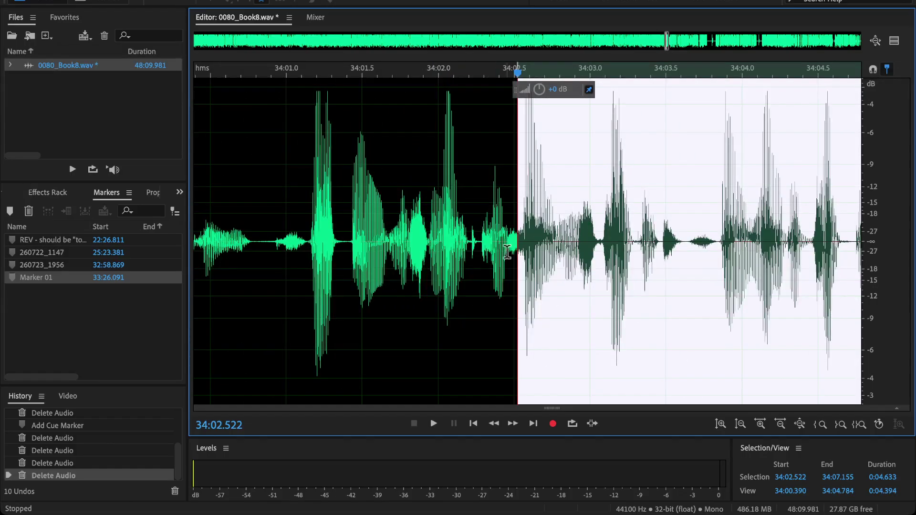
{"action": "left_click_drag", "start_coordinate": [514, 254], "coordinate": [508, 259]}
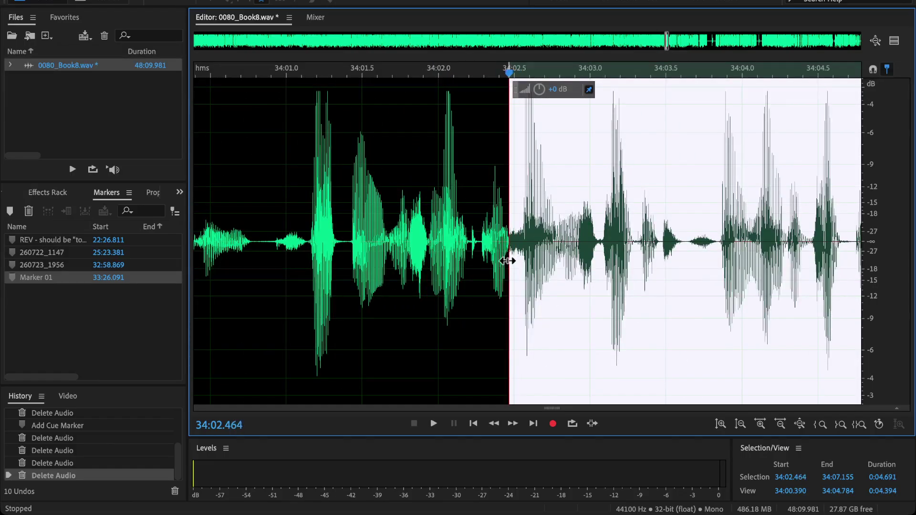
{"action": "key", "text": "Delete"}
{"action": "left_click", "coordinate": [319, 267]}
{"action": "key", "text": "space"}
{"action": "scroll", "coordinate": [379, 282], "scroll_direction": "down", "scroll_amount": 6}
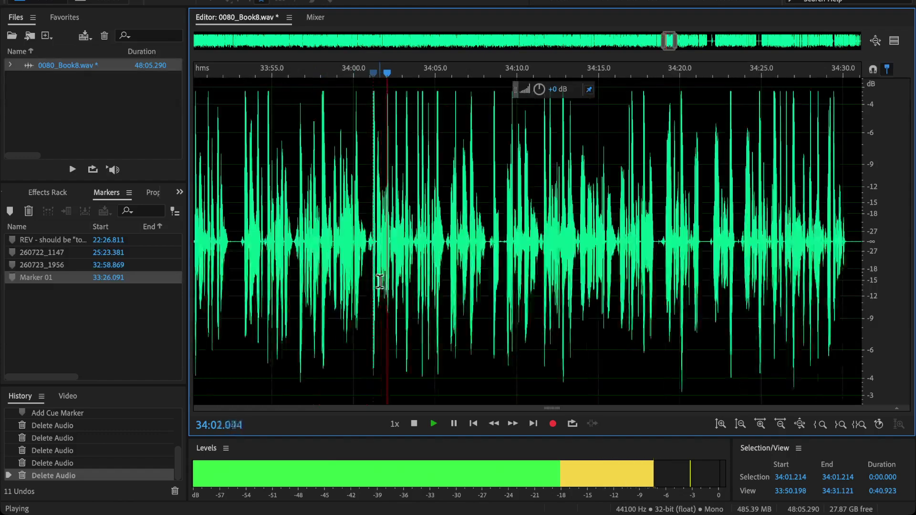
{"action": "key", "text": "space"}
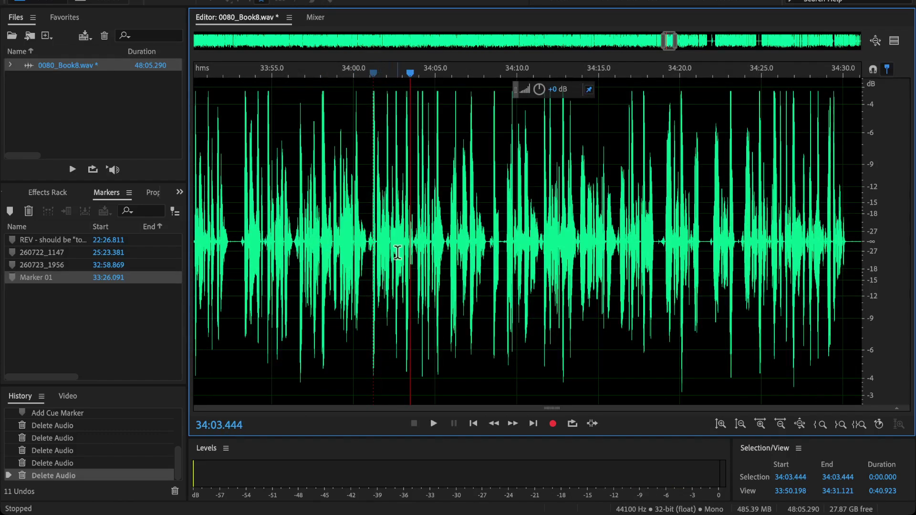
{"action": "scroll", "coordinate": [388, 248], "scroll_direction": "up", "scroll_amount": 5}
{"action": "key", "text": "ctrl+z"}
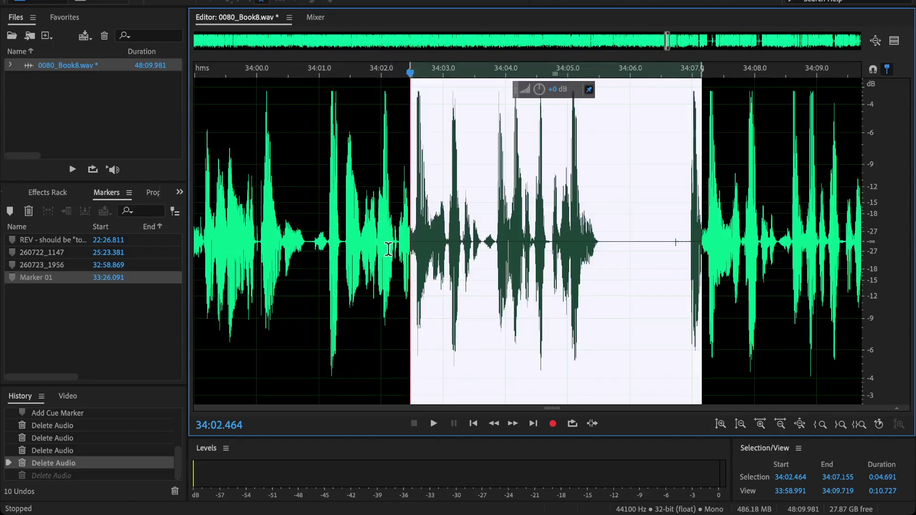
Extend the selection's start to 34:02.454, delete the selected audio, and play back the join from about 34:01.3.
{"action": "scroll", "coordinate": [400, 245], "scroll_direction": "up", "scroll_amount": 2}
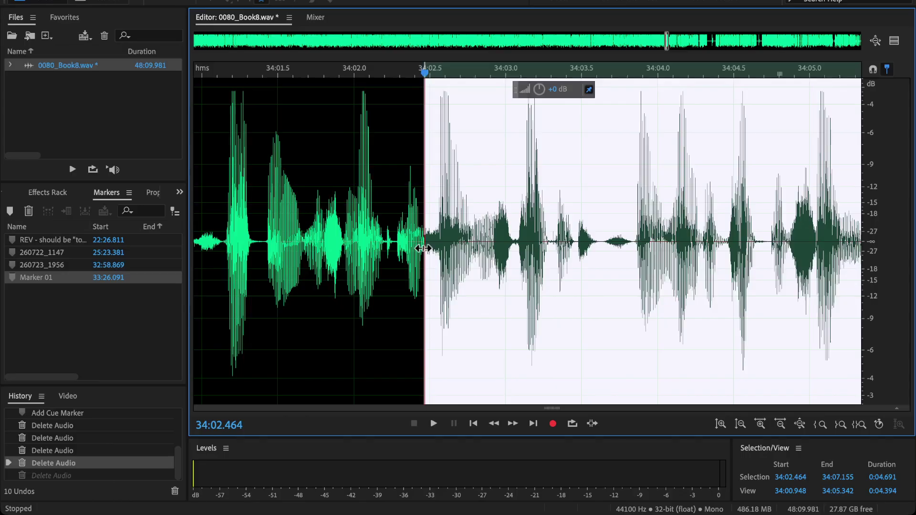
{"action": "key", "text": "Delete"}
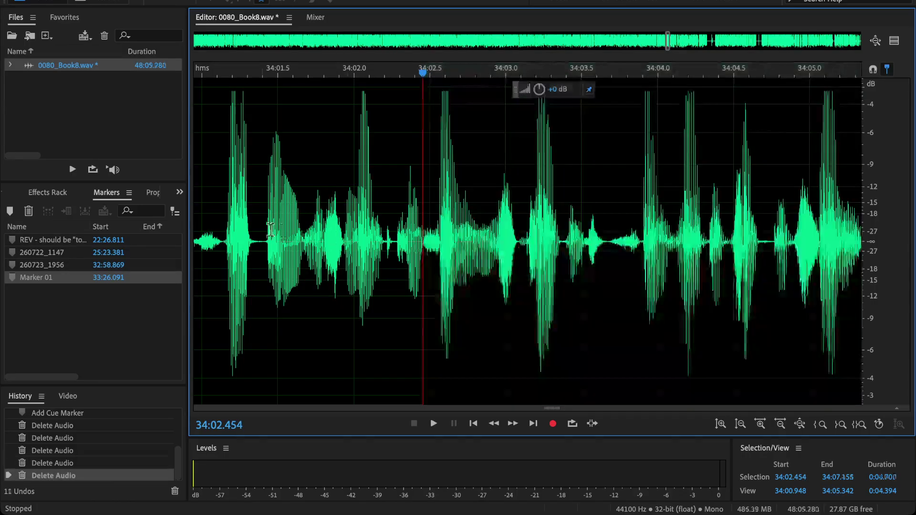
{"action": "left_click", "coordinate": [245, 241]}
{"action": "key", "text": "space"}
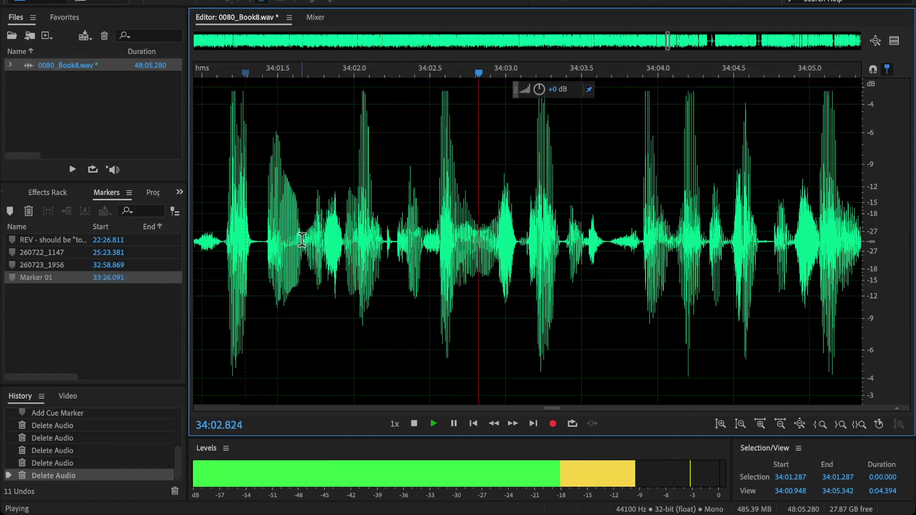
{"action": "scroll", "coordinate": [503, 243], "scroll_direction": "down", "scroll_amount": 7}
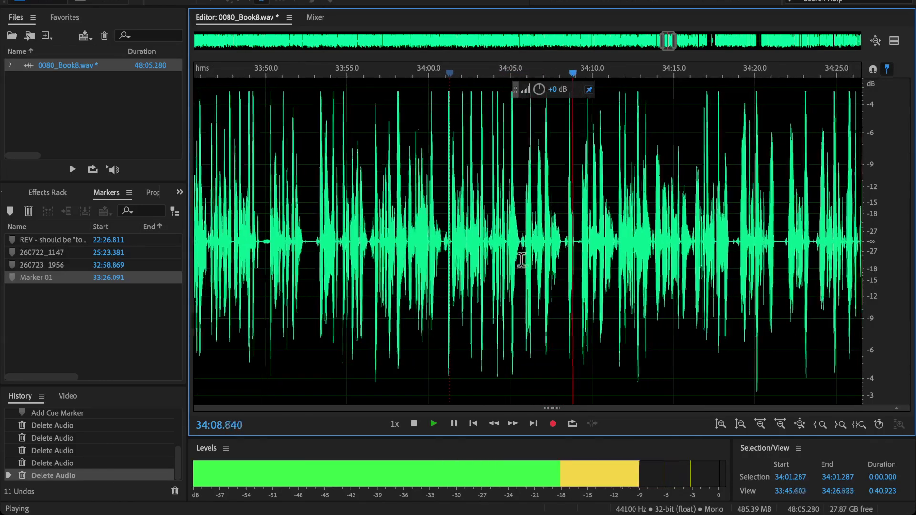
{"action": "scroll", "coordinate": [589, 268], "scroll_direction": "up", "scroll_amount": 3}
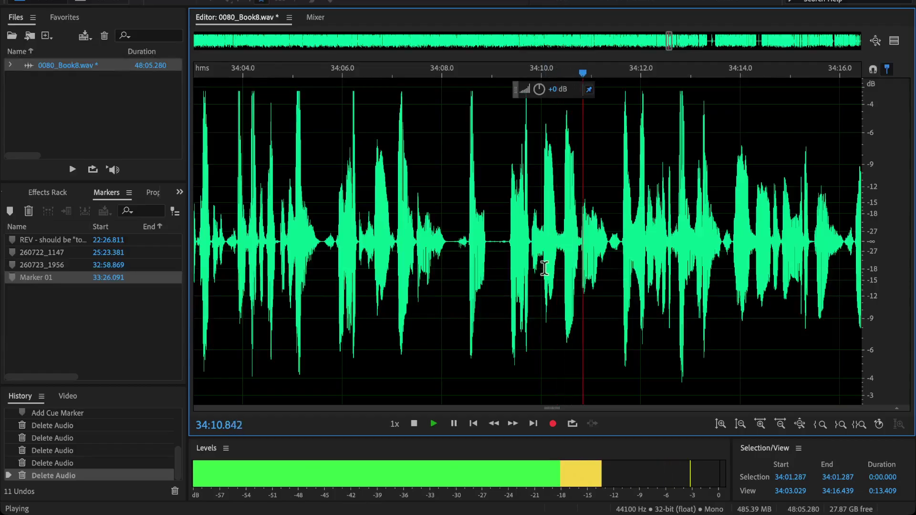
Delete the audio from 34:07.490 to 34:10.786 and play back the join from about 34:04.9.
{"action": "key", "text": "space"}
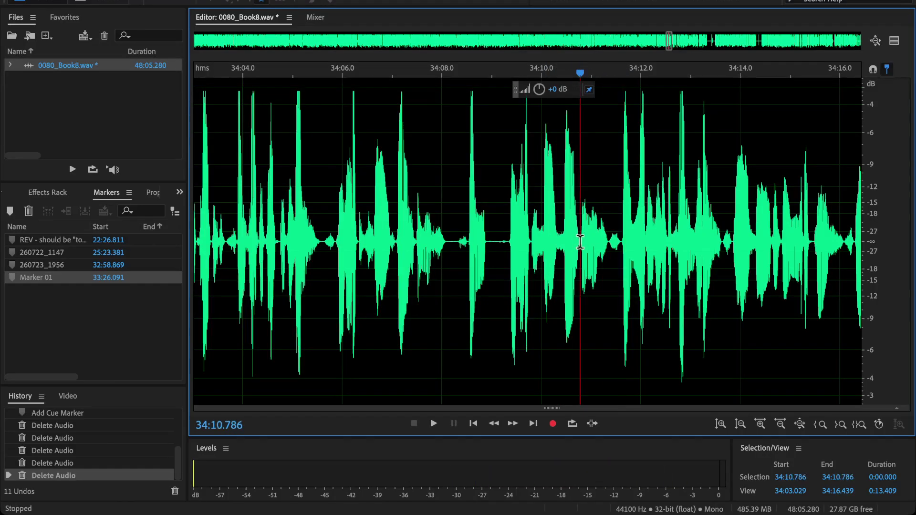
{"action": "left_click_drag", "start_coordinate": [580, 242], "coordinate": [401, 308]}
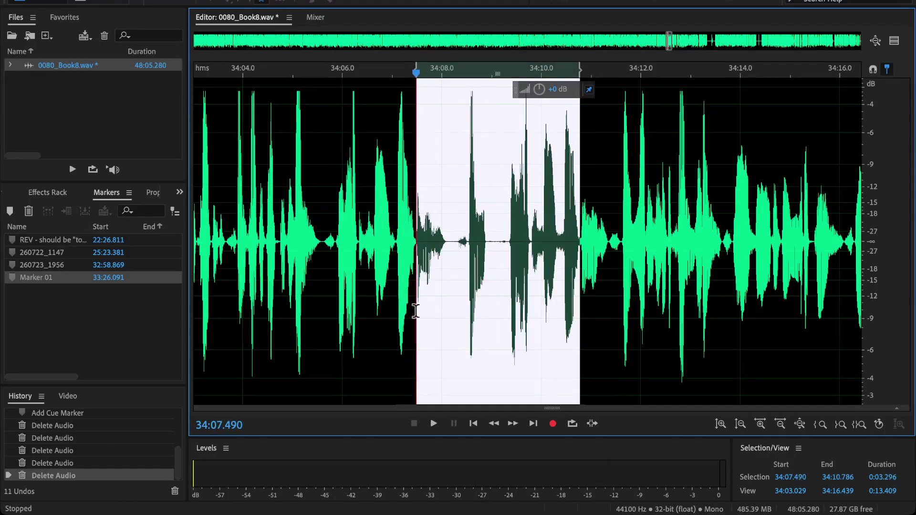
{"action": "key", "text": "Delete"}
{"action": "left_click", "coordinate": [290, 267]}
{"action": "key", "text": "space"}
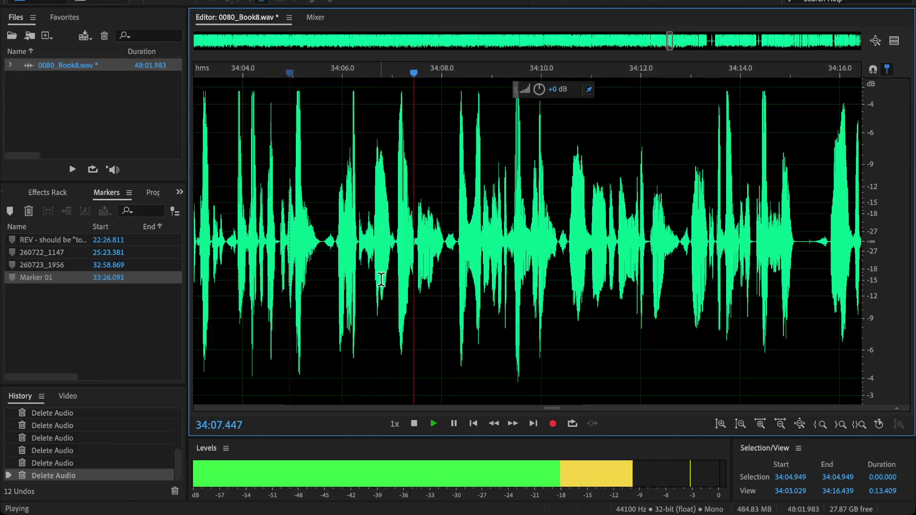
{"action": "scroll", "coordinate": [381, 279], "scroll_direction": "down", "scroll_amount": 3}
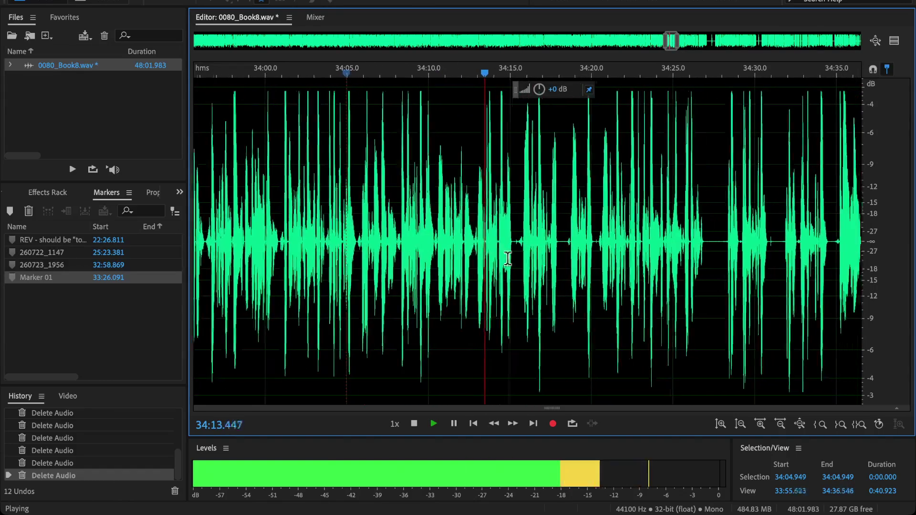
Listen to the repeated takes from about 34:19.5, 34:16.9 and 34:15.8 to compare them.
{"action": "left_click", "coordinate": [559, 245]}
{"action": "scroll", "coordinate": [559, 246], "scroll_direction": "up", "scroll_amount": 2}
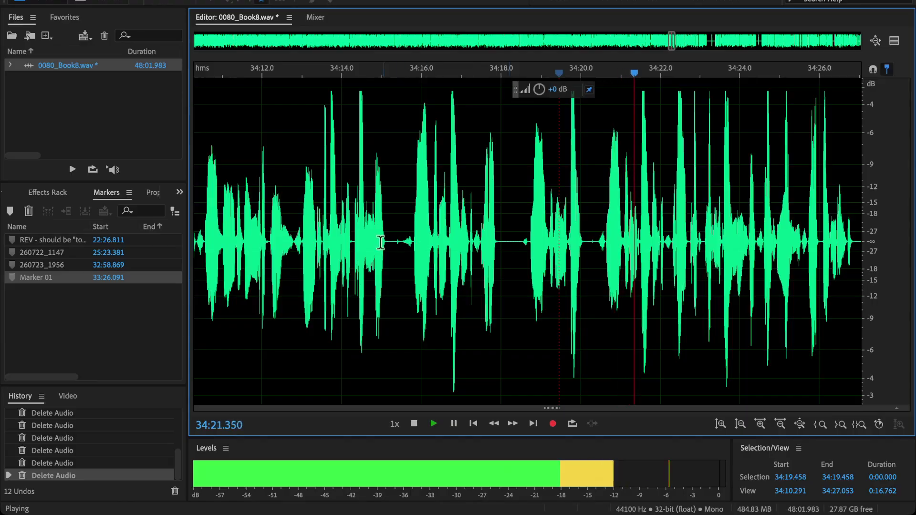
{"action": "scroll", "coordinate": [501, 231], "scroll_direction": "down", "scroll_amount": 1}
{"action": "key", "text": "space"}
{"action": "left_click", "coordinate": [414, 223]}
{"action": "key", "text": "space"}
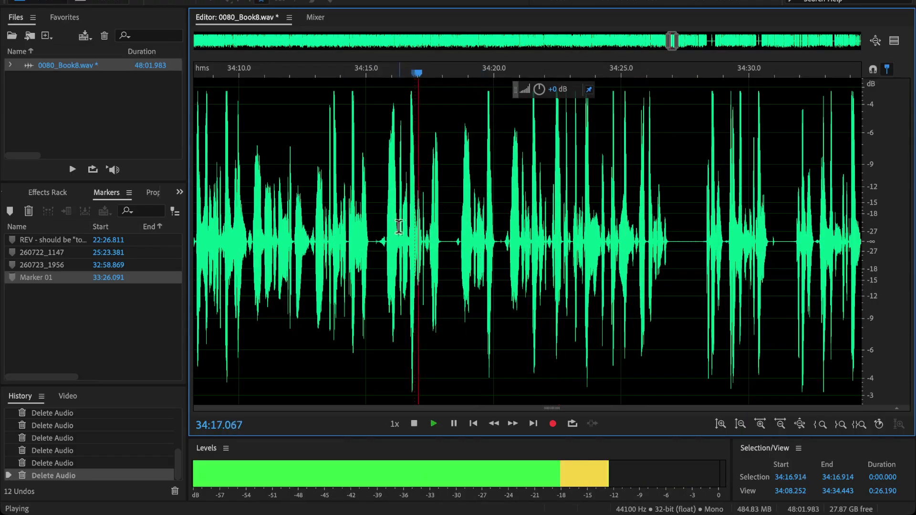
{"action": "key", "text": "space"}
{"action": "left_click", "coordinate": [387, 237]}
{"action": "key", "text": "space"}
{"action": "right_click", "coordinate": [385, 237]}
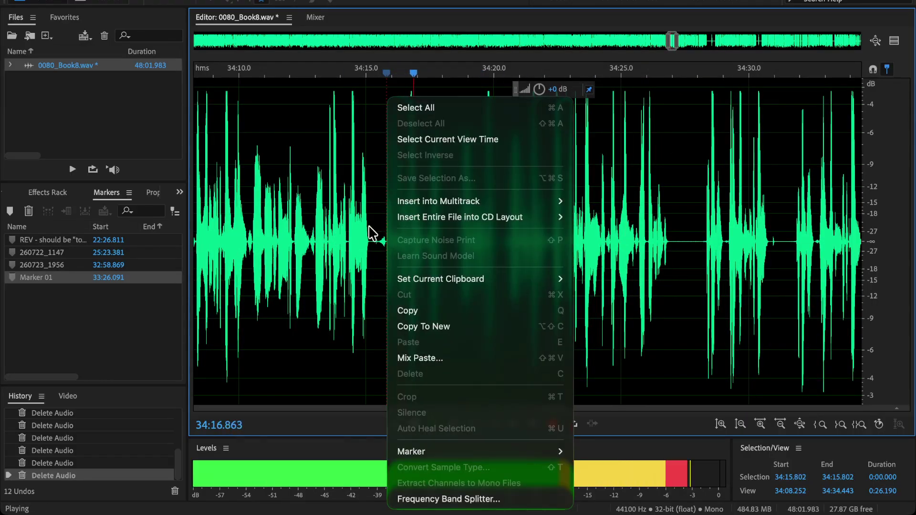
{"action": "key", "text": "Escape"}
{"action": "key", "text": "space"}
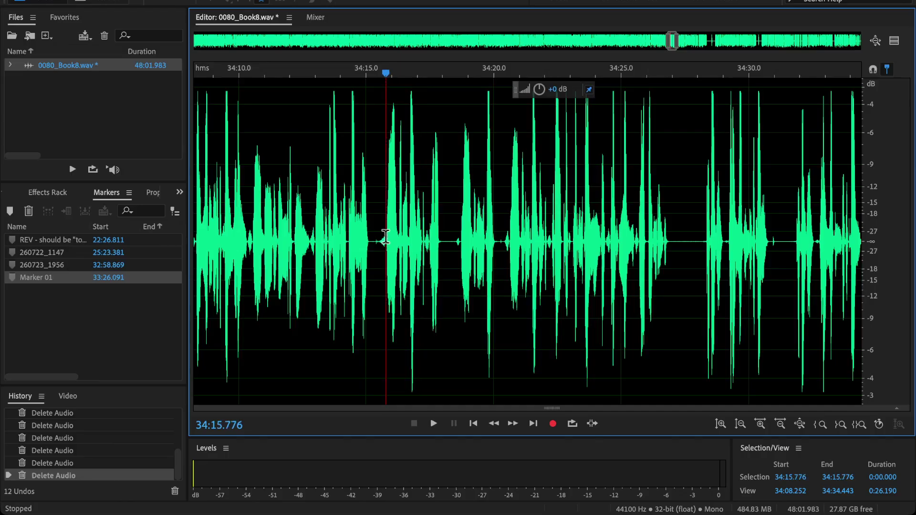
Delete the audio from 34:15.806 to 34:20.637 and play back the join from about 34:13.5.
{"action": "left_click_drag", "start_coordinate": [385, 237], "coordinate": [500, 263]}
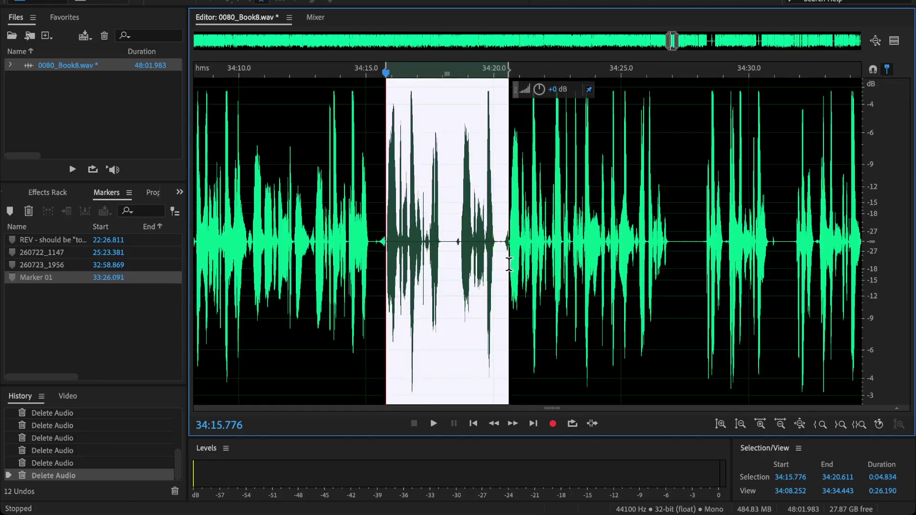
{"action": "scroll", "coordinate": [354, 268], "scroll_direction": "up", "scroll_amount": 2}
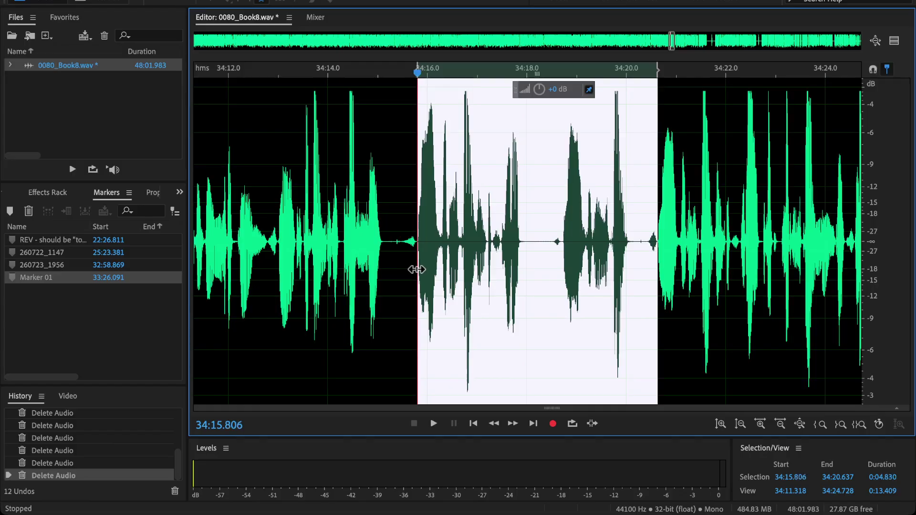
{"action": "key", "text": "Delete"}
{"action": "left_click", "coordinate": [305, 248]}
{"action": "key", "text": "space"}
{"action": "scroll", "coordinate": [497, 247], "scroll_direction": "down", "scroll_amount": 3}
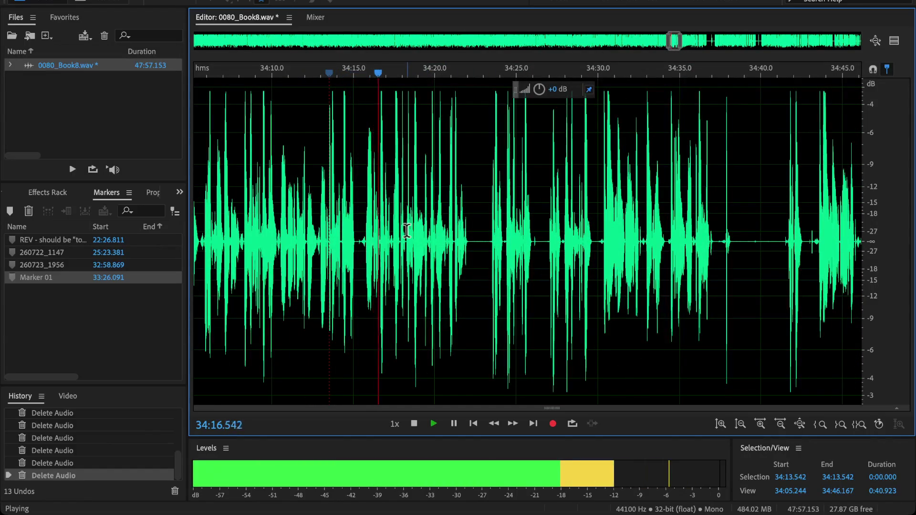
Move Marker 01 forward to about 34:18.9 to mark the editing progress.
{"action": "scroll", "coordinate": [406, 231], "scroll_direction": "down", "scroll_amount": 3}
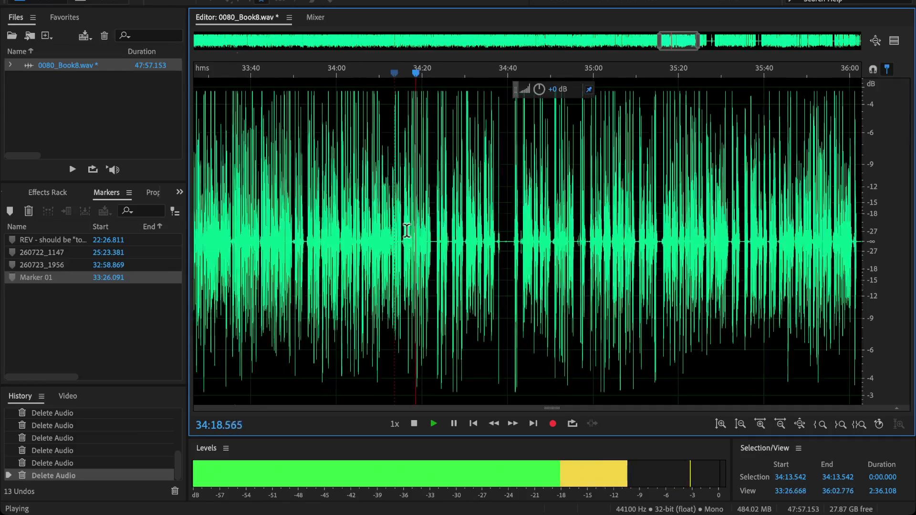
{"action": "scroll", "coordinate": [406, 231], "scroll_direction": "down", "scroll_amount": 1}
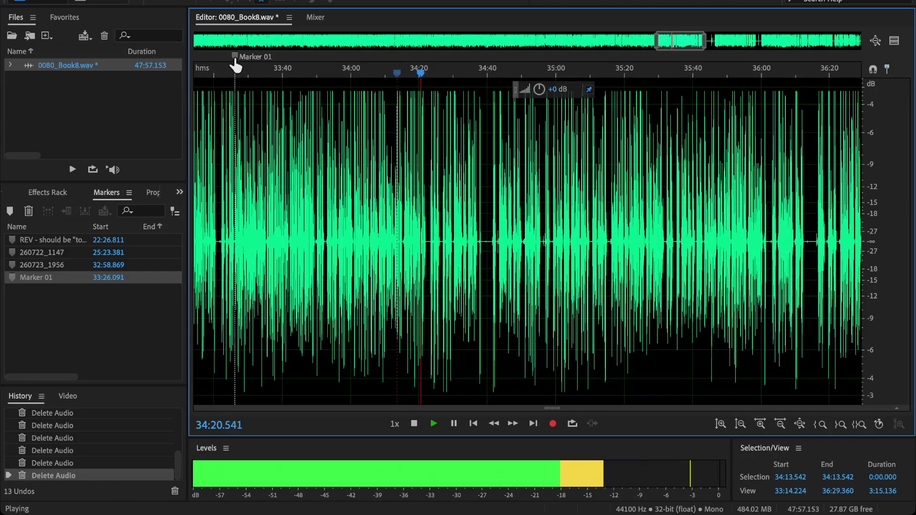
{"action": "left_click_drag", "start_coordinate": [235, 66], "coordinate": [415, 106]}
{"action": "scroll", "coordinate": [415, 100], "scroll_direction": "up", "scroll_amount": 4}
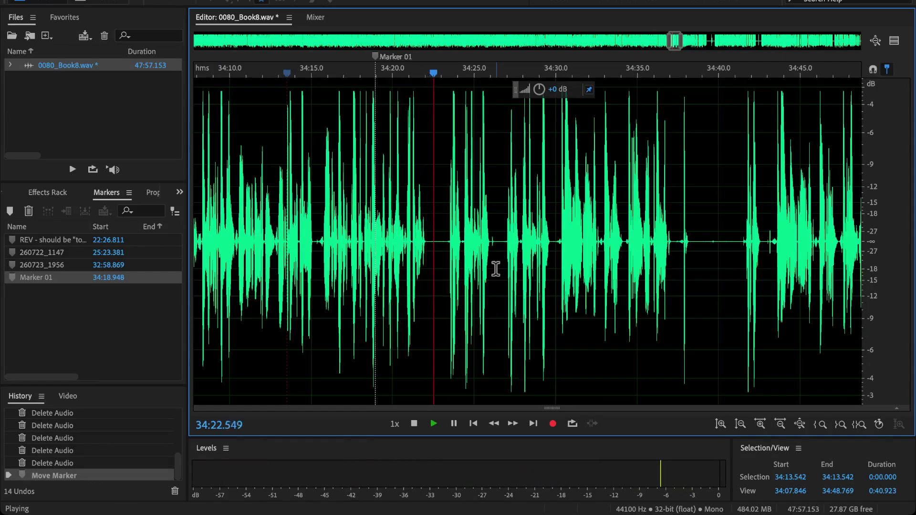
Listen to the take from about 34:41.7 and delete the earlier audio from about 34:23.5 to 34:27.0.
{"action": "scroll", "coordinate": [495, 268], "scroll_direction": "up", "scroll_amount": 1}
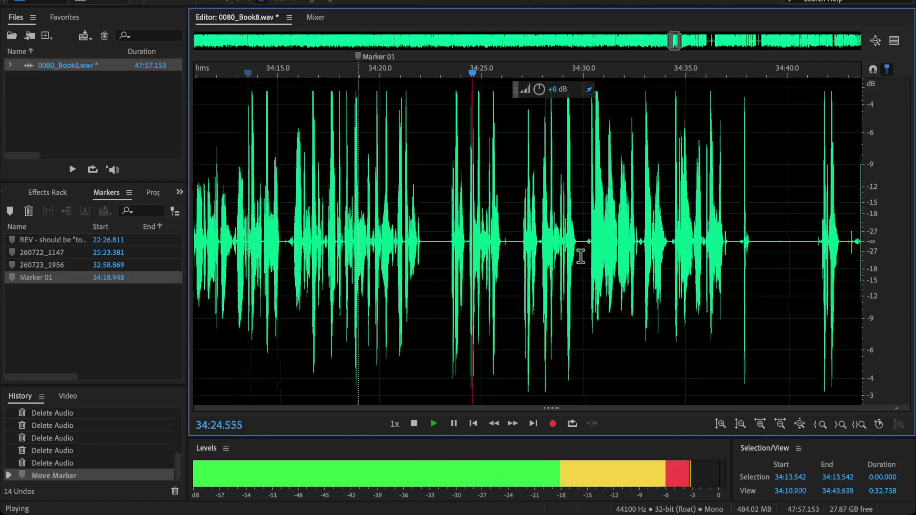
{"action": "scroll", "coordinate": [581, 255], "scroll_direction": "right", "scroll_amount": 3}
{"action": "scroll", "coordinate": [581, 256], "scroll_direction": "right", "scroll_amount": 4}
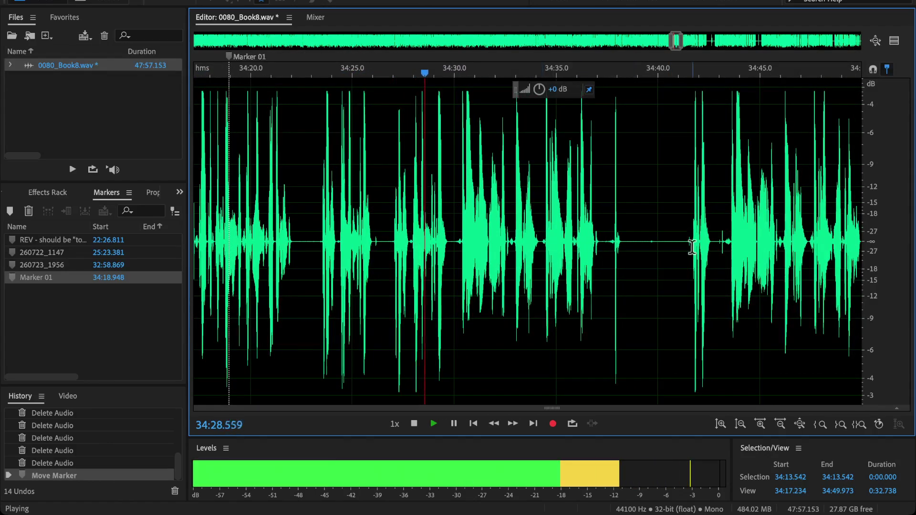
{"action": "left_click", "coordinate": [691, 246]}
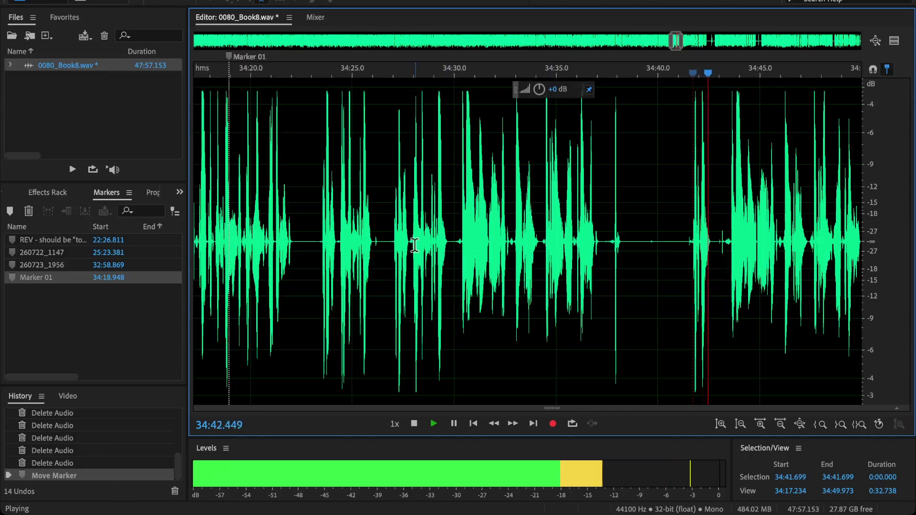
{"action": "key", "text": "space"}
{"action": "left_click_drag", "start_coordinate": [393, 242], "coordinate": [322, 252]}
{"action": "key", "text": "Delete"}
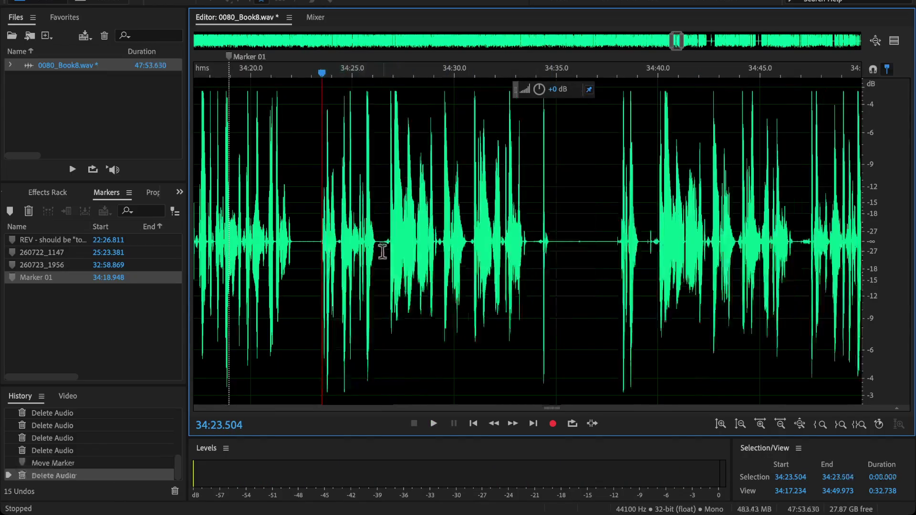
Delete the audio from about 34:26 to 34:39 and play back the join from about 34:20.2.
{"action": "left_click_drag", "start_coordinate": [389, 244], "coordinate": [643, 363]}
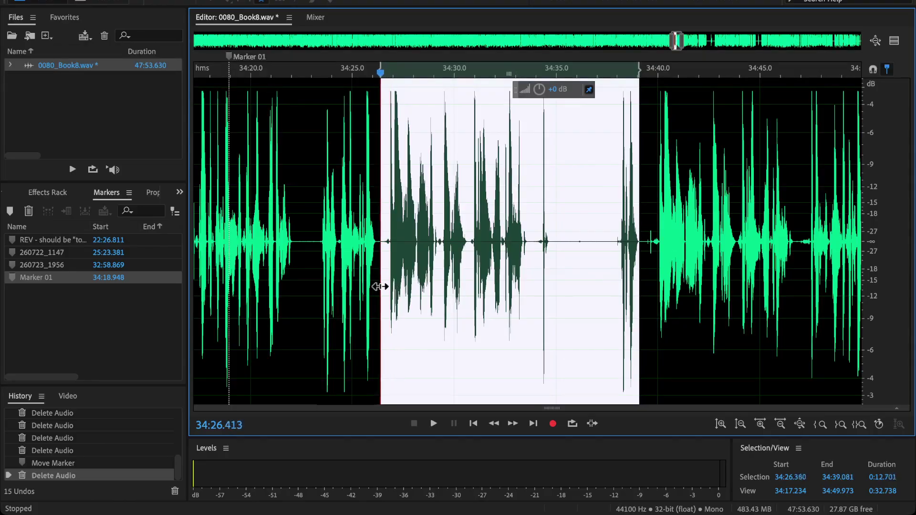
{"action": "key", "text": "Delete"}
{"action": "left_click", "coordinate": [255, 196]}
{"action": "key", "text": "space"}
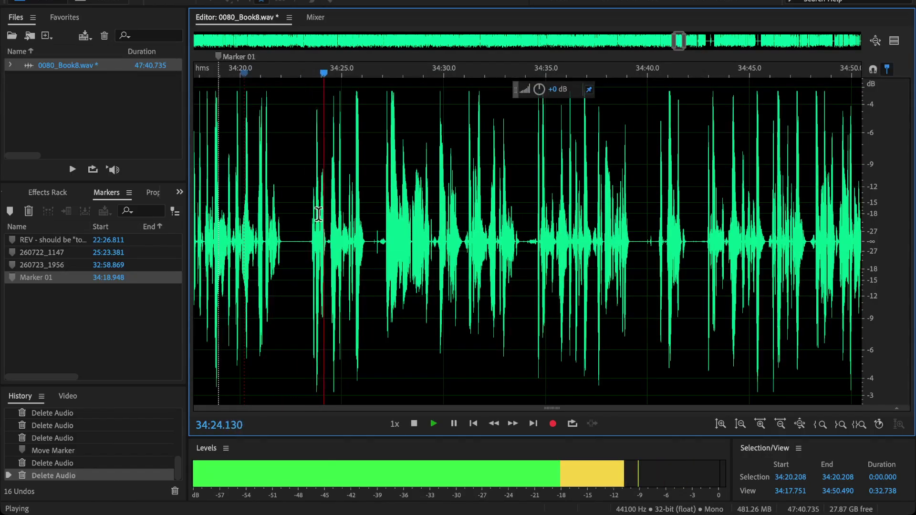
{"action": "scroll", "coordinate": [318, 214], "scroll_direction": "down", "scroll_amount": 1}
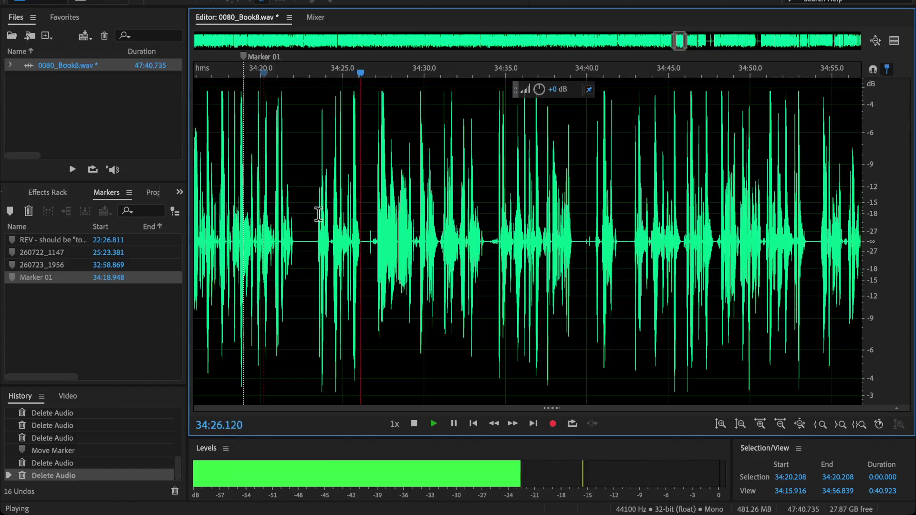
Delete the repeated audio from 34:33.493 to 34:41.705 and play back the join from 34:31.611.
{"action": "scroll", "coordinate": [318, 214], "scroll_direction": "down", "scroll_amount": 4}
{"action": "scroll", "coordinate": [318, 214], "scroll_direction": "up", "scroll_amount": 4}
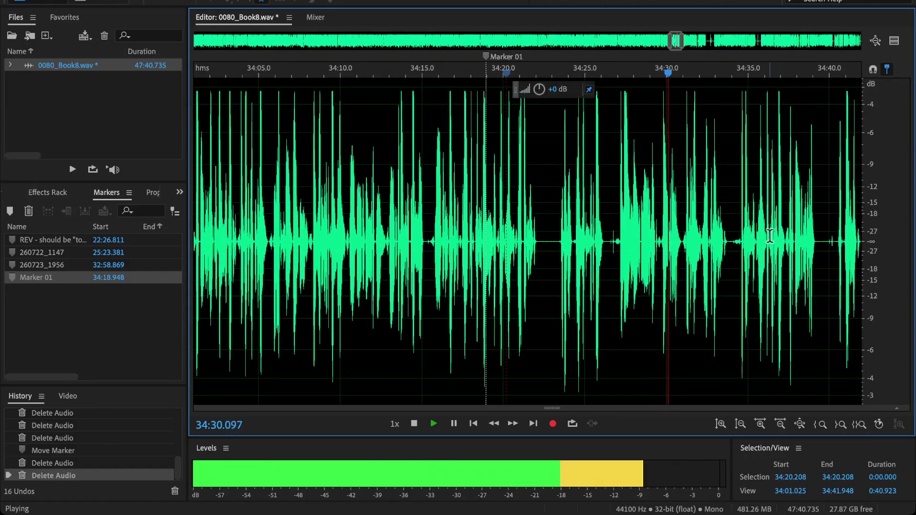
{"action": "scroll", "coordinate": [677, 254], "scroll_direction": "up", "scroll_amount": 1}
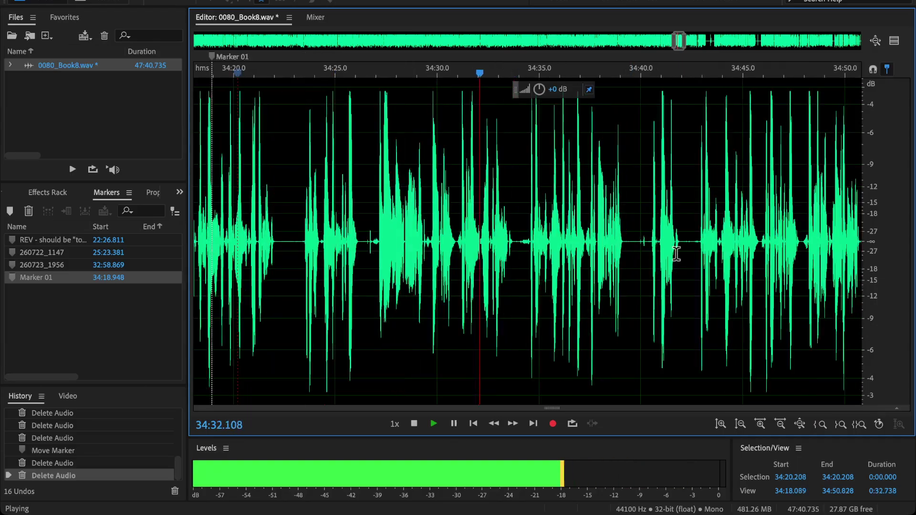
{"action": "scroll", "coordinate": [676, 253], "scroll_direction": "up", "scroll_amount": 2}
{"action": "left_click", "coordinate": [657, 237]}
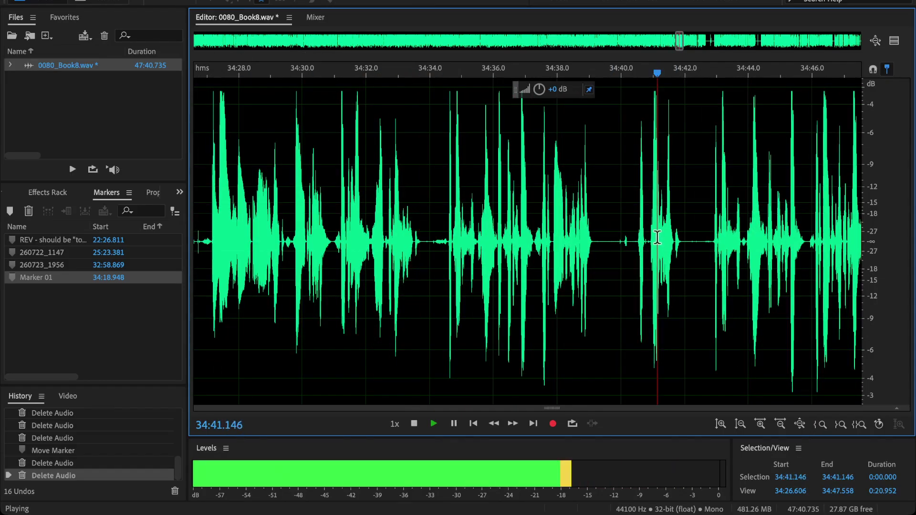
{"action": "left_click_drag", "start_coordinate": [675, 237], "coordinate": [410, 274]}
{"action": "key", "text": "Delete"}
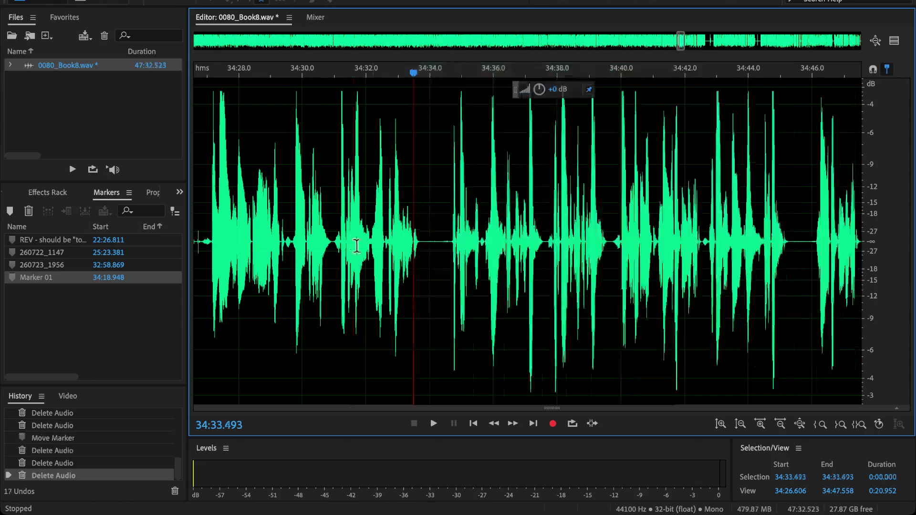
{"action": "left_click", "coordinate": [353, 267]}
{"action": "key", "text": "space"}
{"action": "key", "text": "backslash"}
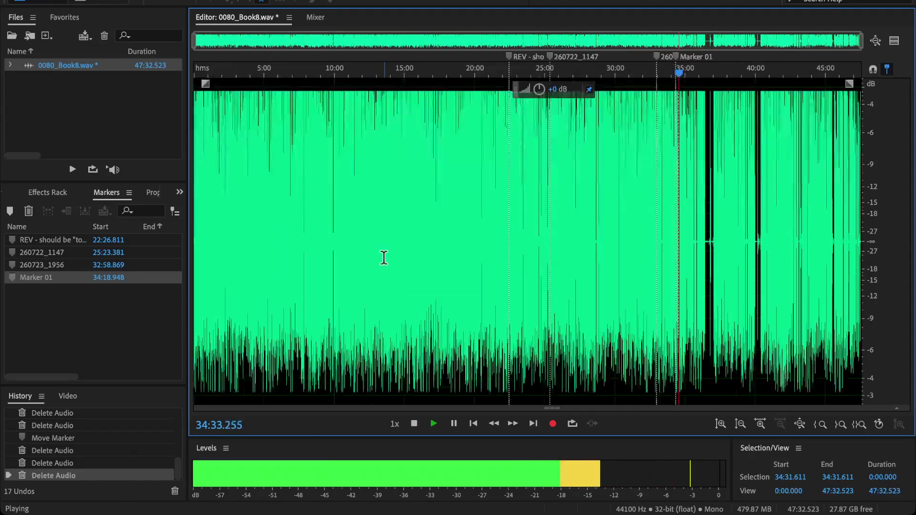
Replace the last deletion with one from 34:33.553 to 34:41.705 and play back the join from 34:31.106.
{"action": "key", "text": "backslash"}
{"action": "key", "text": "ctrl+z"}
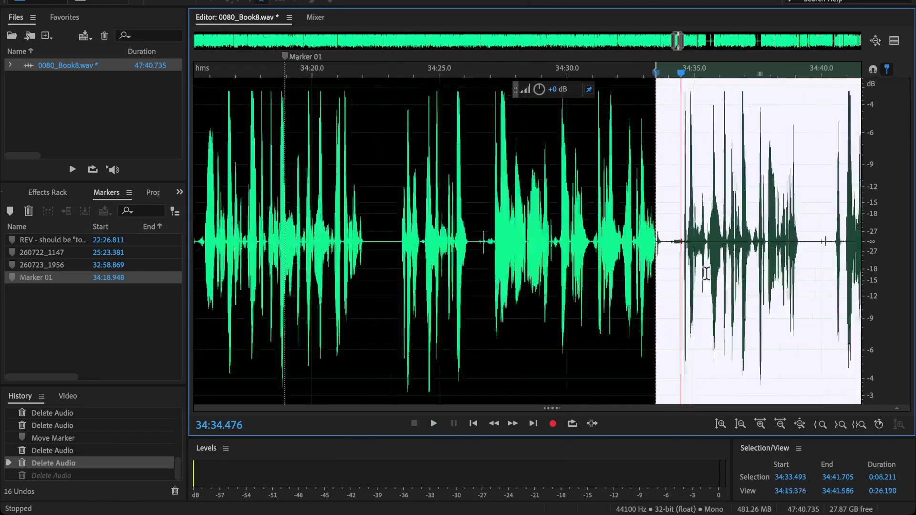
{"action": "scroll", "coordinate": [705, 273], "scroll_direction": "up", "scroll_amount": 3}
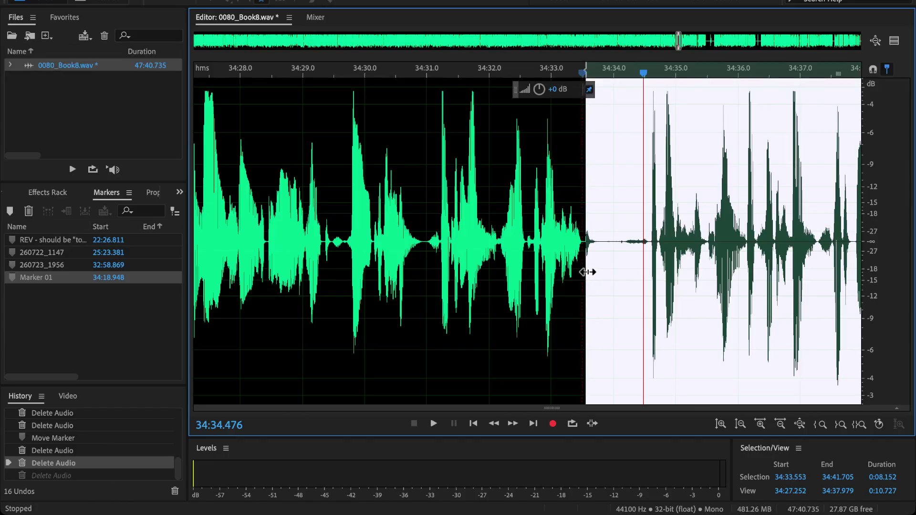
{"action": "key", "text": "Delete"}
{"action": "left_click", "coordinate": [433, 194]}
{"action": "scroll", "coordinate": [436, 194], "scroll_direction": "down", "scroll_amount": 4}
{"action": "key", "text": "space"}
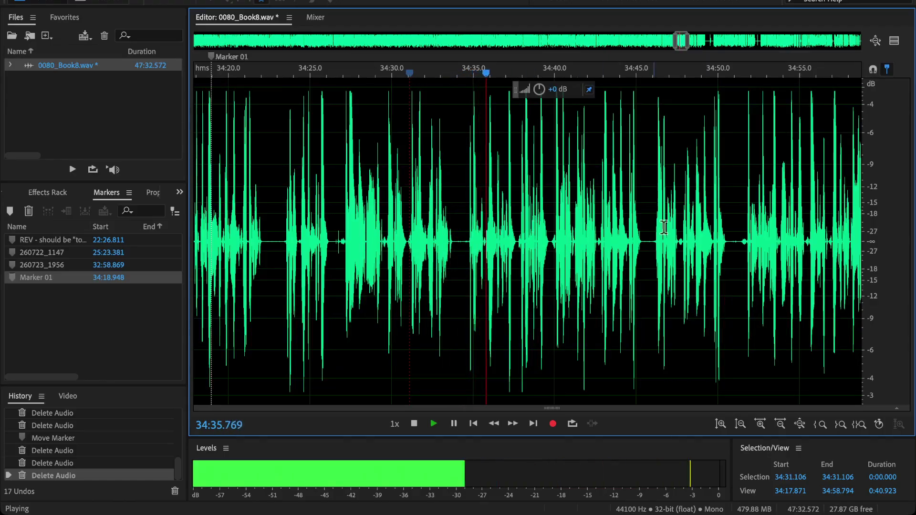
Compare the takes from about 34:34.6 and 34:51.8, and delete the audio from about 34:42.6 to 34:47.6.
{"action": "key", "text": "space"}
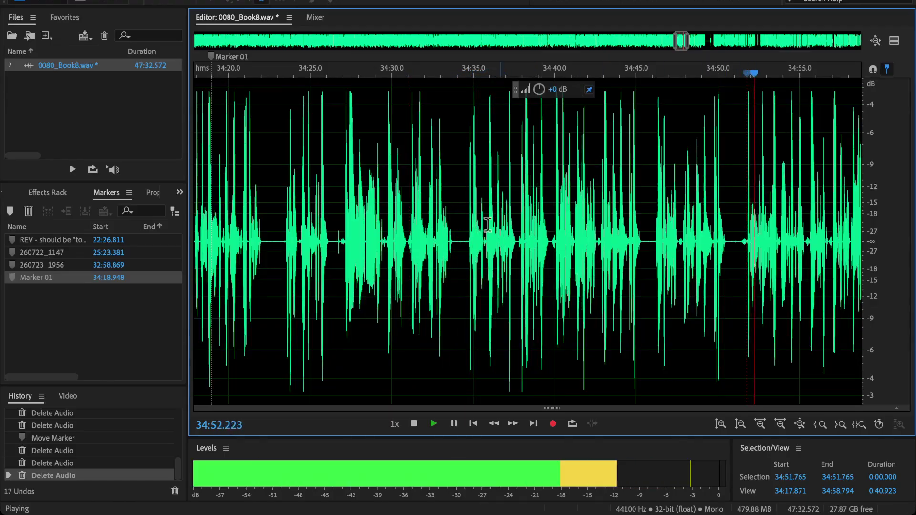
{"action": "left_click", "coordinate": [467, 267]}
{"action": "scroll", "coordinate": [576, 278], "scroll_direction": "up", "scroll_amount": 3}
{"action": "scroll", "coordinate": [576, 277], "scroll_direction": "down", "scroll_amount": 3}
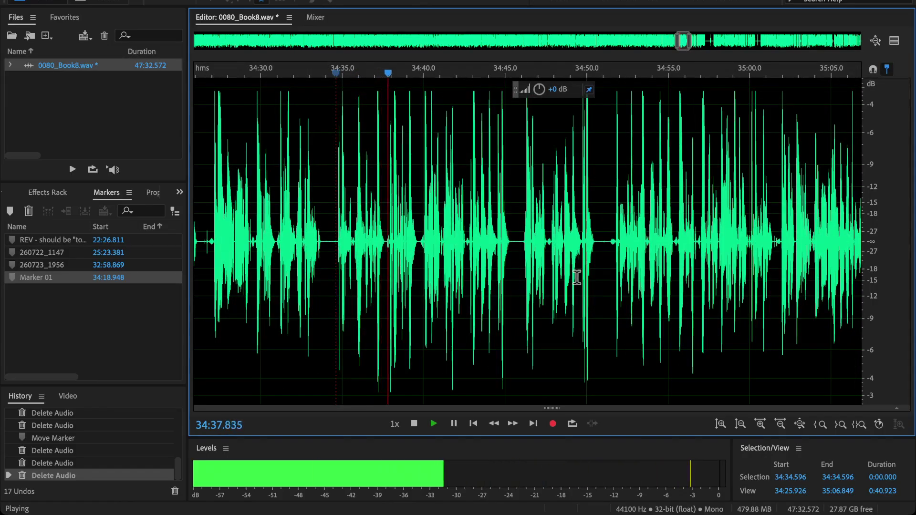
{"action": "scroll", "coordinate": [576, 277], "scroll_direction": "up", "scroll_amount": 2}
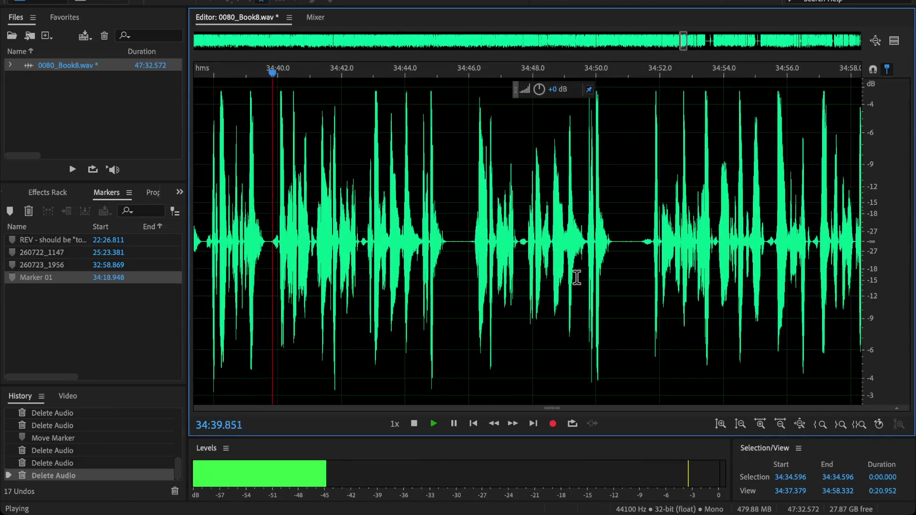
{"action": "scroll", "coordinate": [576, 277], "scroll_direction": "left", "scroll_amount": 1}
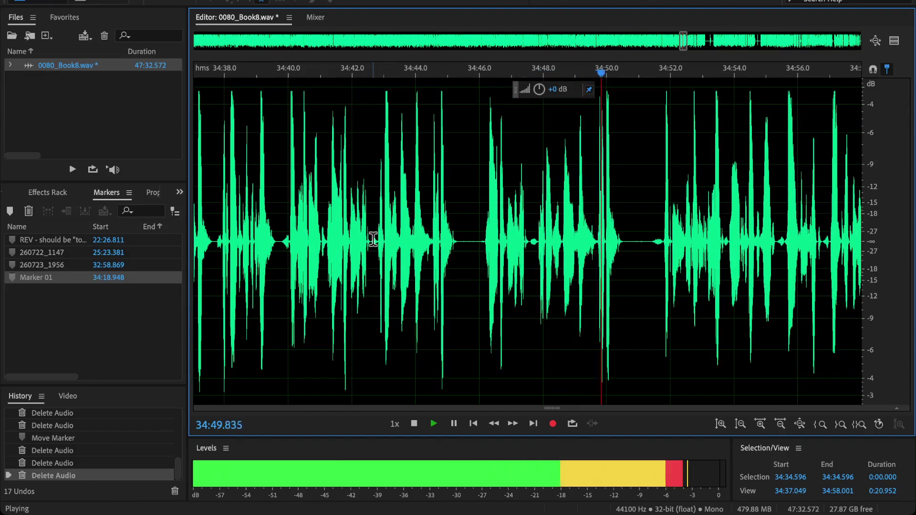
{"action": "left_click_drag", "start_coordinate": [370, 243], "coordinate": [525, 306]}
{"action": "key", "text": "Delete"}
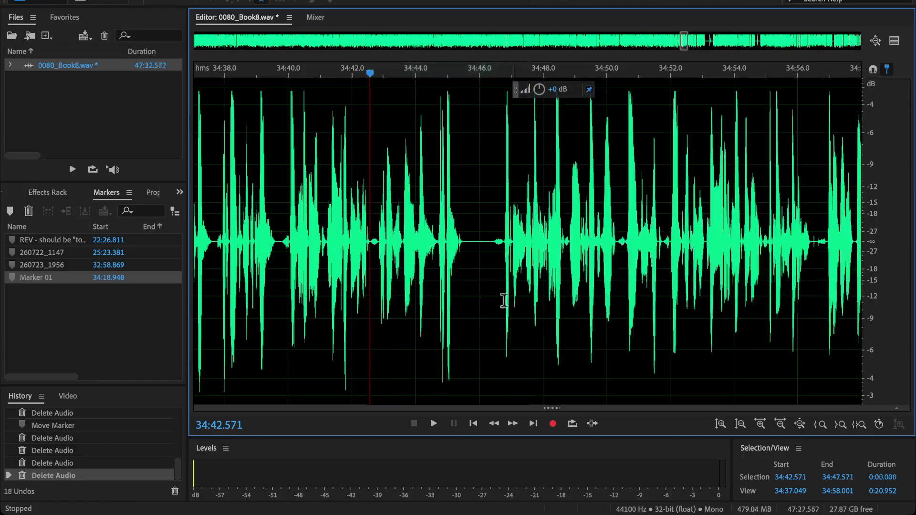
Play back the join from 34:40.585 and listen on through the narration to about 35:02.
{"action": "left_click", "coordinate": [312, 210]}
{"action": "key", "text": "space"}
{"action": "key", "text": "backslash"}
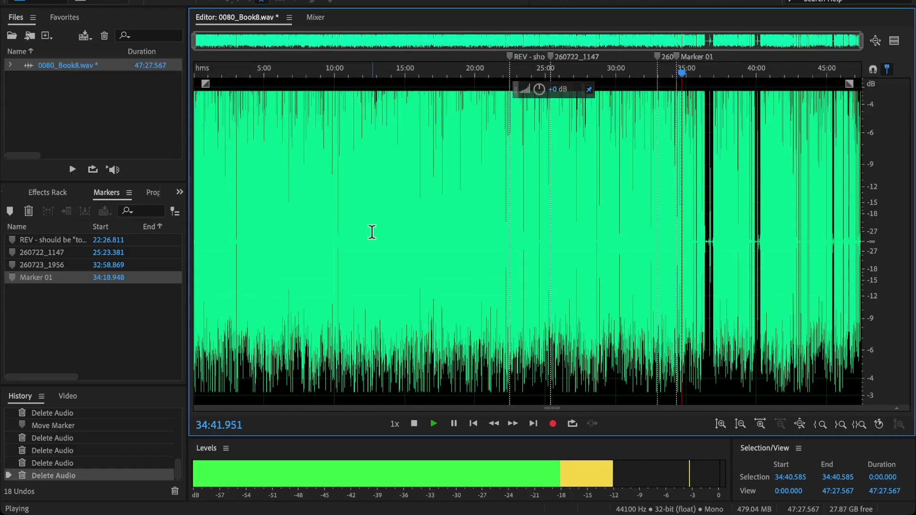
{"action": "key", "text": "equal"}
{"action": "key", "text": "equal"}
{"action": "key", "text": "equal"}
{"action": "key", "text": "equal"}
{"action": "key", "text": "equal"}
{"action": "key", "text": "equal"}
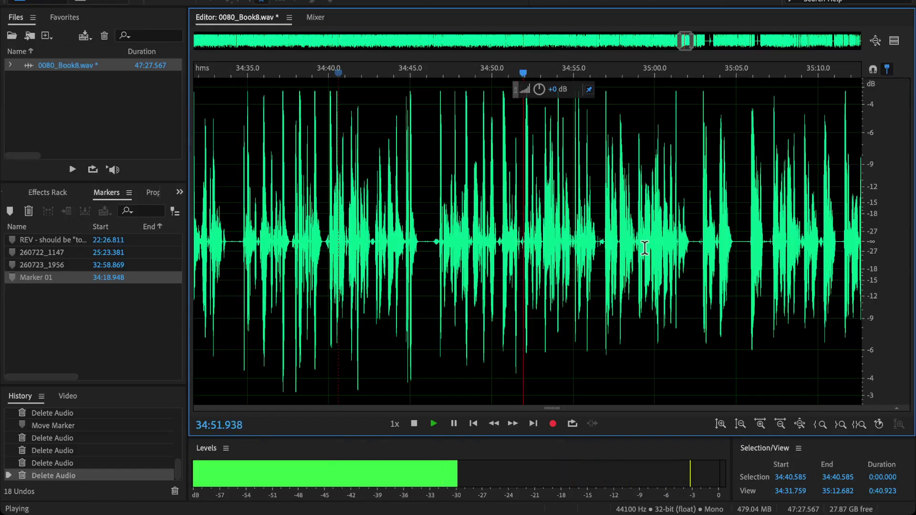
{"action": "key", "text": "backslash"}
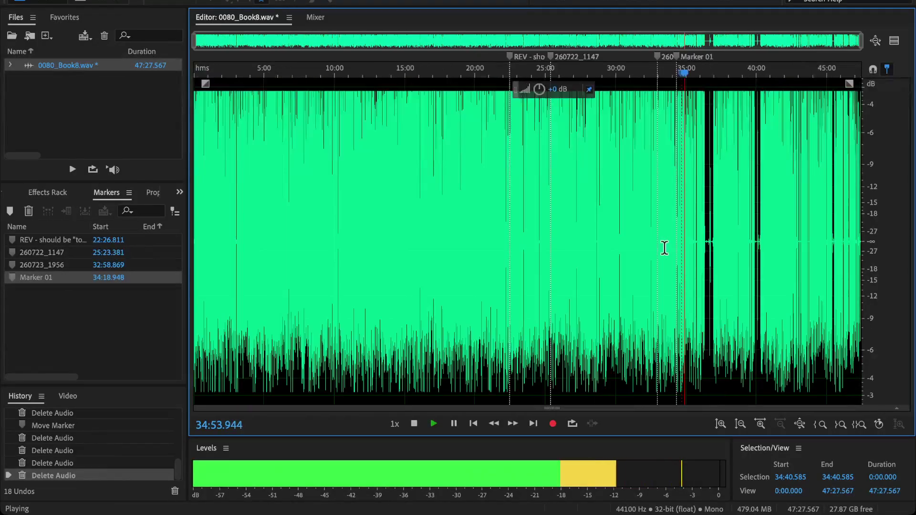
{"action": "key", "text": "backslash"}
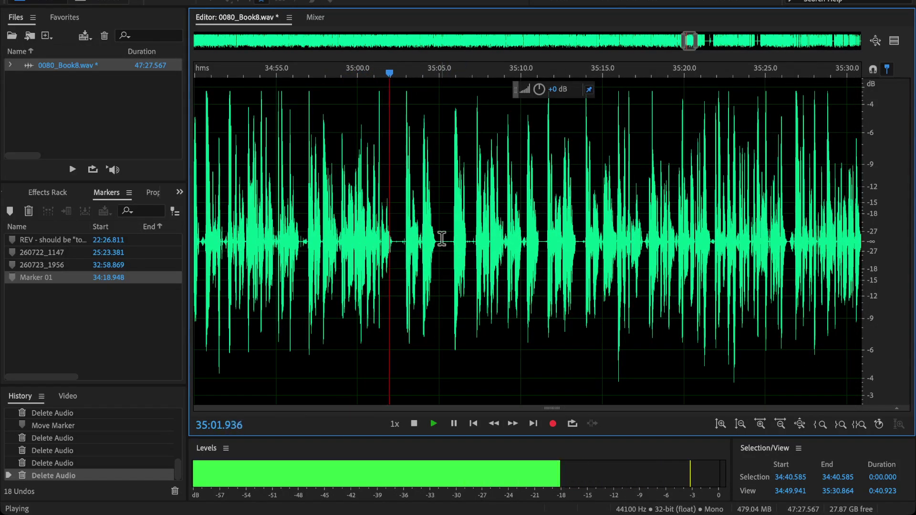
Compare the repeated takes between about 34:57 and 35:17, and delete the audio from about 35:02.1 to 35:17.5.
{"action": "left_click", "coordinate": [427, 241]}
{"action": "scroll", "coordinate": [470, 246], "scroll_direction": "up", "scroll_amount": 2}
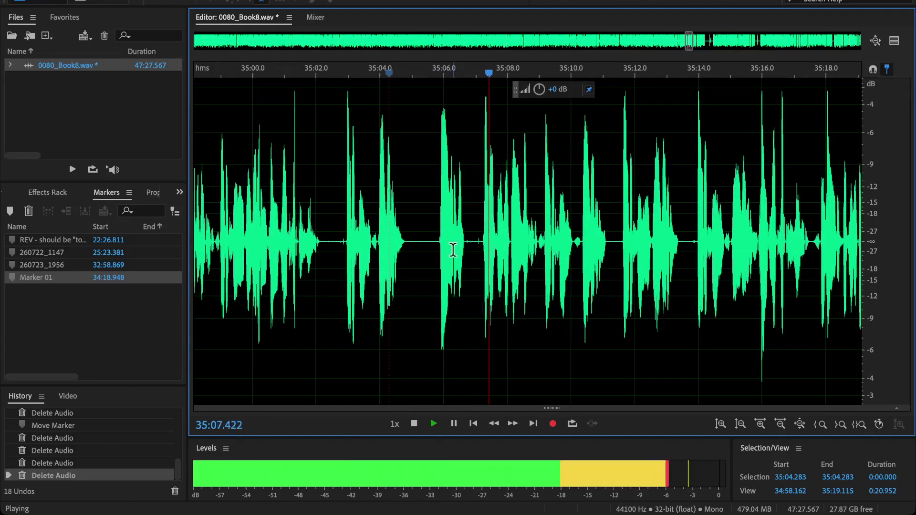
{"action": "scroll", "coordinate": [453, 249], "scroll_direction": "down", "scroll_amount": 2}
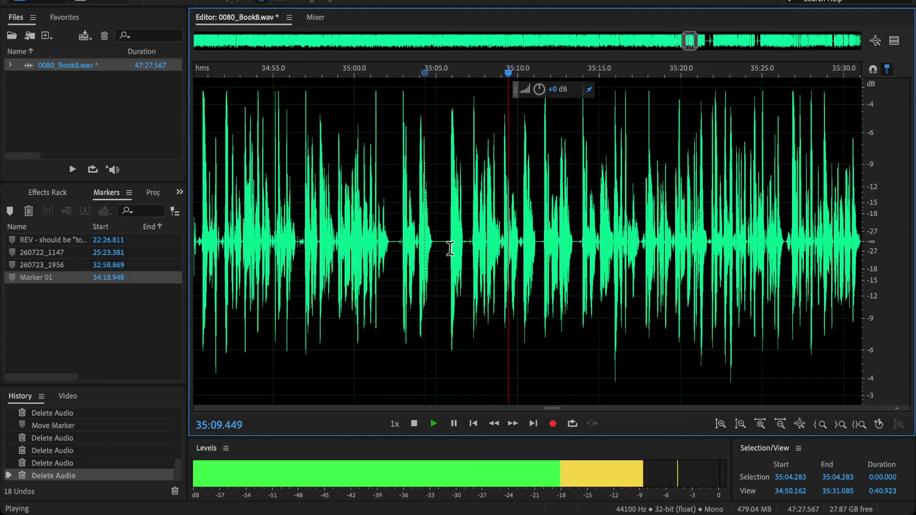
{"action": "left_click", "coordinate": [546, 244]}
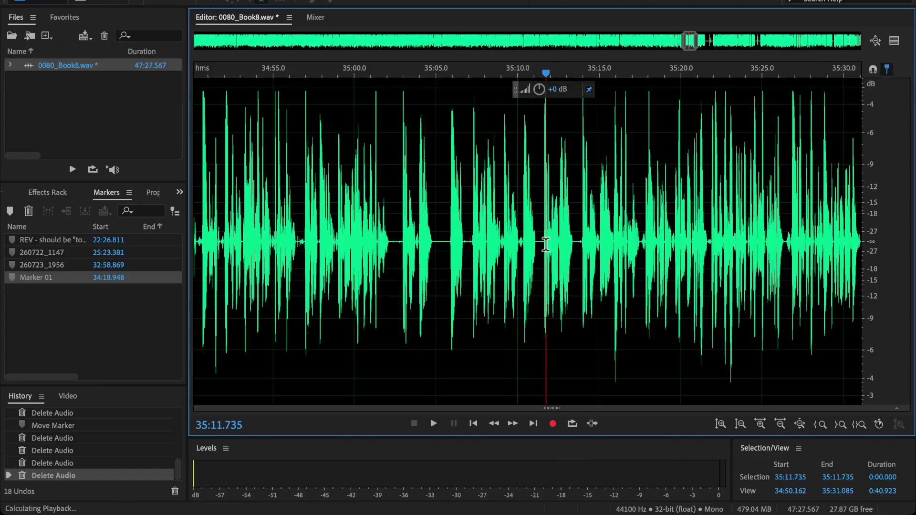
{"action": "left_click", "coordinate": [579, 248]}
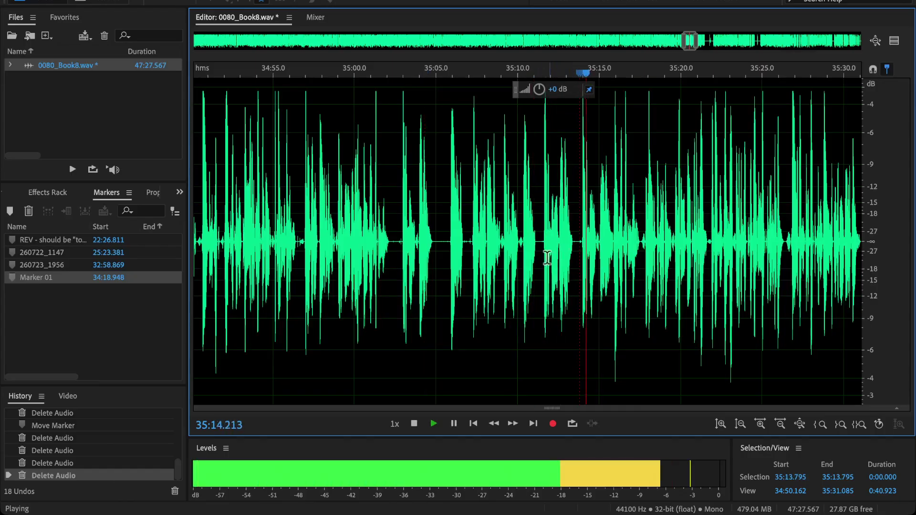
{"action": "left_click", "coordinate": [312, 248]}
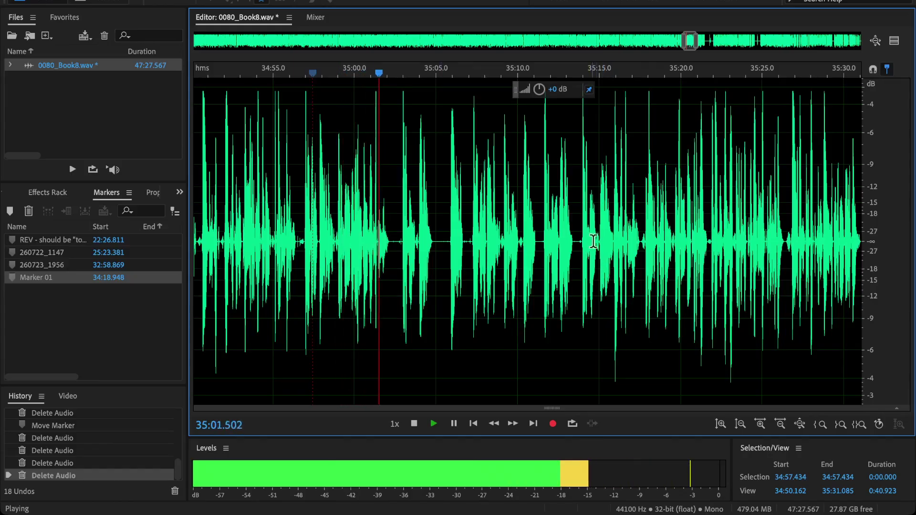
{"action": "left_click", "coordinate": [606, 246]}
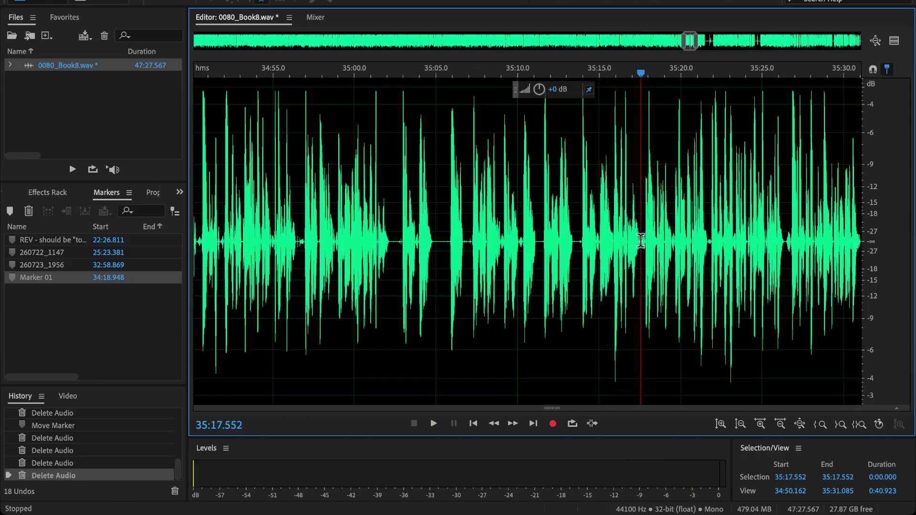
{"action": "left_click_drag", "start_coordinate": [640, 243], "coordinate": [385, 263]}
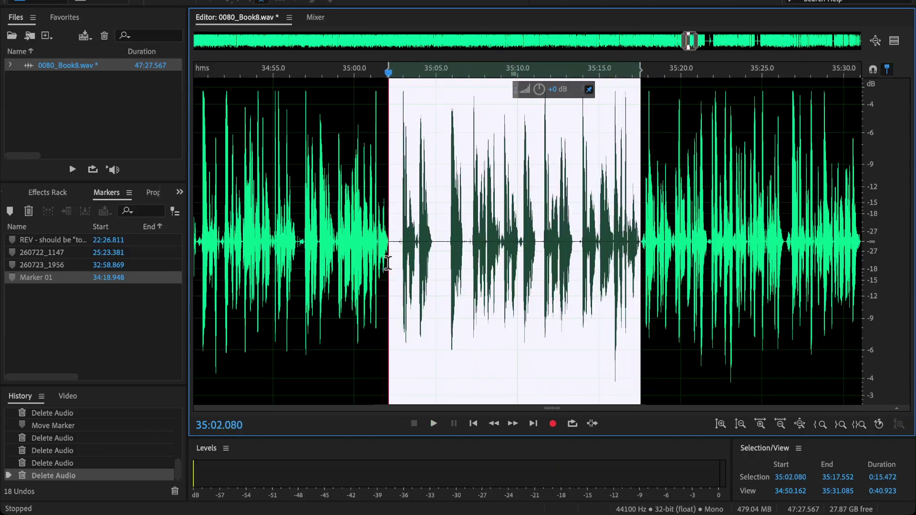
{"action": "key", "text": "Delete"}
Play back the join from 35:01.070 and listen to the following take from about 35:18.8.
{"action": "left_click", "coordinate": [372, 235]}
{"action": "key", "text": "space"}
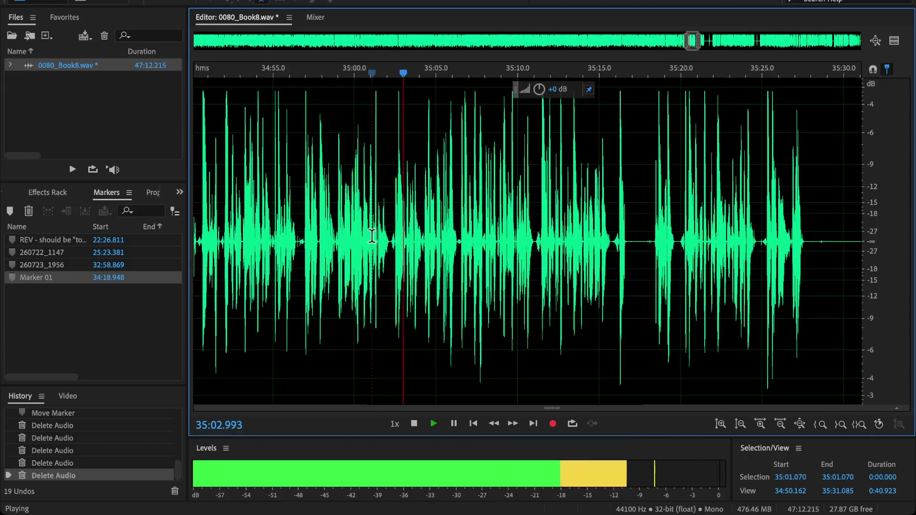
{"action": "key", "text": "backslash"}
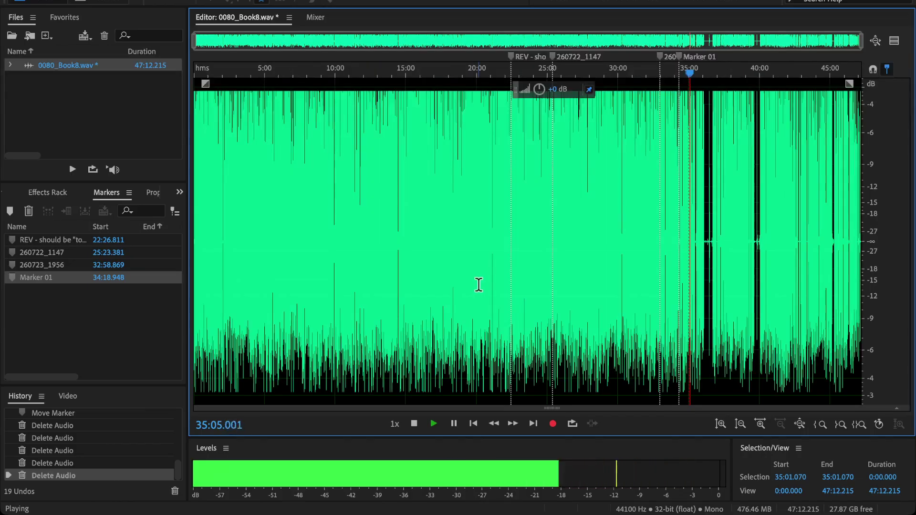
{"action": "key", "text": "equal"}
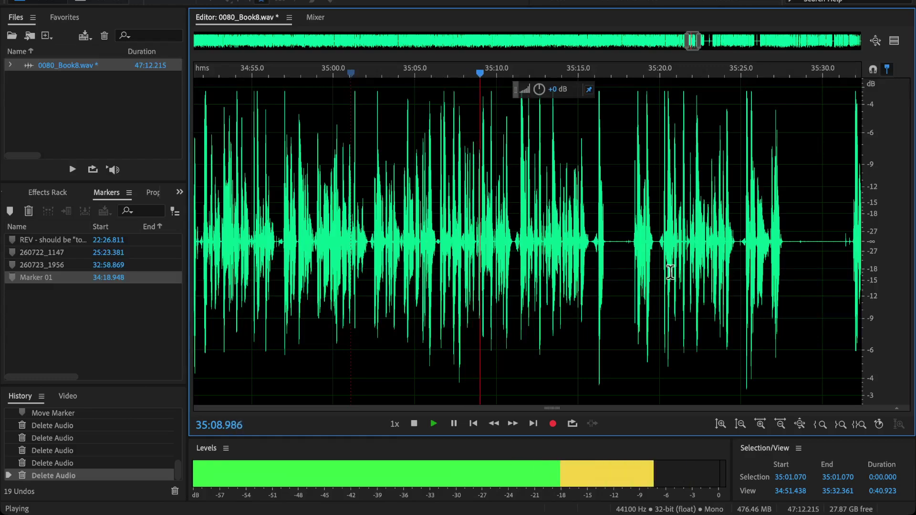
{"action": "left_click", "coordinate": [640, 244]}
{"action": "key", "text": "equal"}
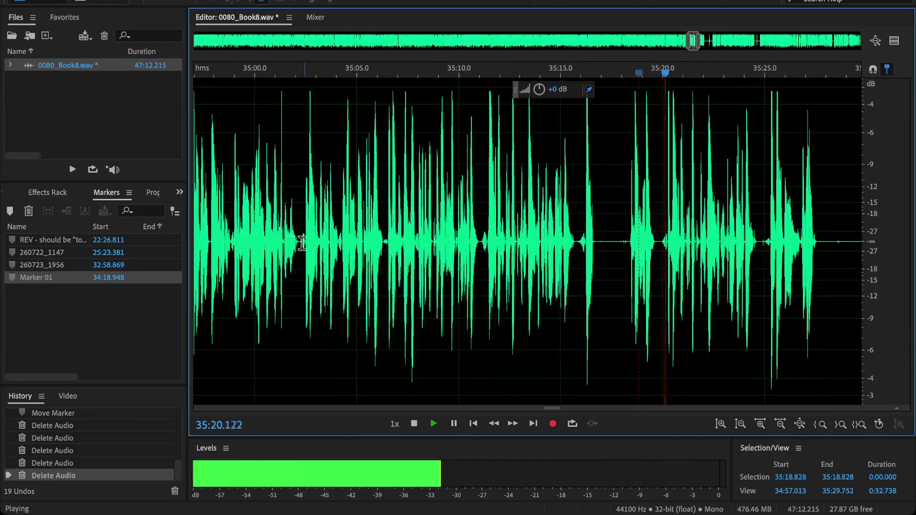
Insert a short silence at 35:06.292 and play back the pause from 35:04.730.
{"action": "key", "text": "space"}
{"action": "left_click", "coordinate": [382, 256]}
{"action": "key", "text": "space"}
{"action": "key", "text": "equal"}
{"action": "key", "text": "space"}
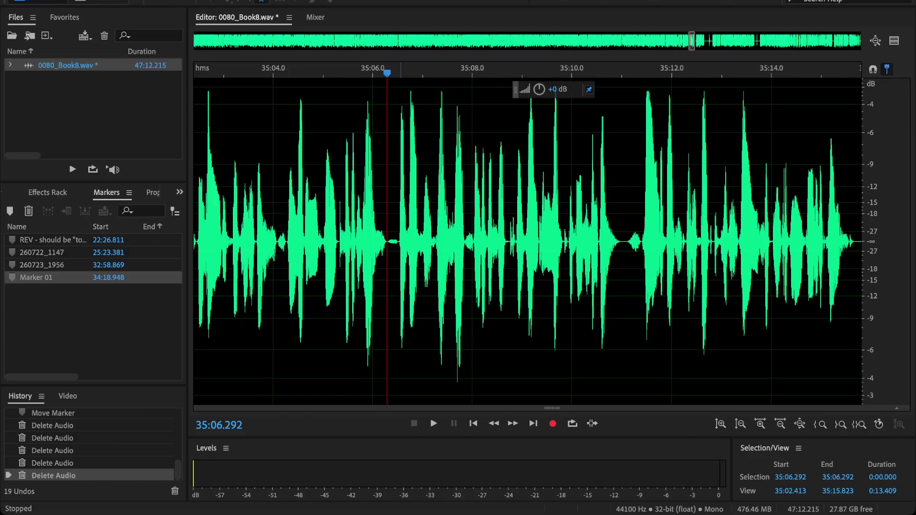
{"action": "key", "text": "ctrl+shift+i"}
{"action": "left_click", "coordinate": [310, 213]}
{"action": "key", "text": "space"}
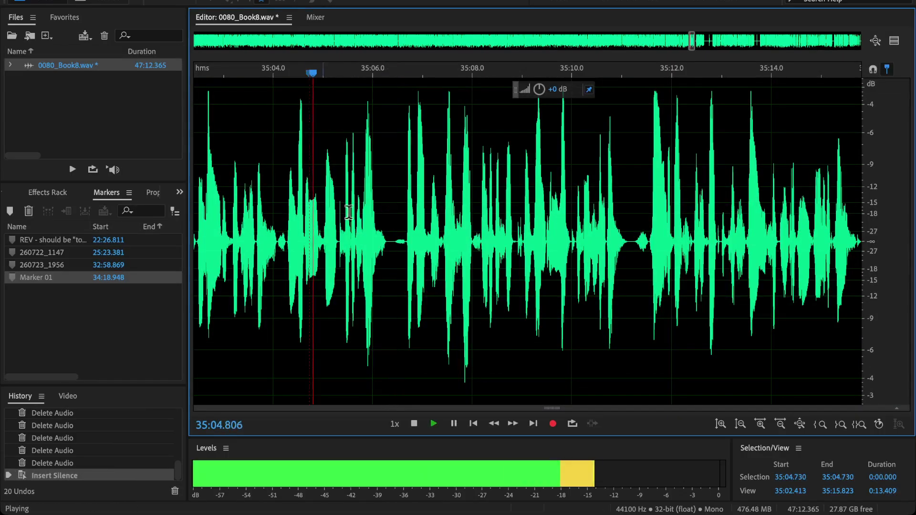
{"action": "key", "text": "backslash"}
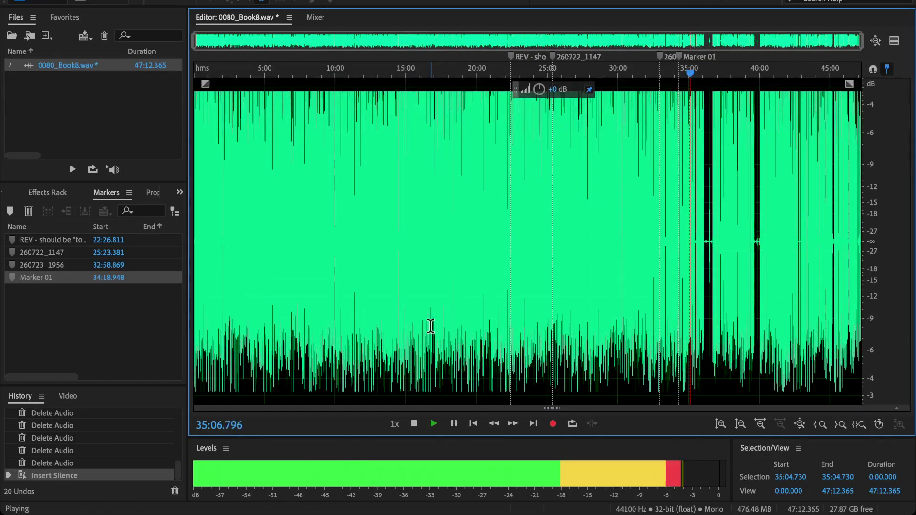
{"action": "key", "text": "backslash"}
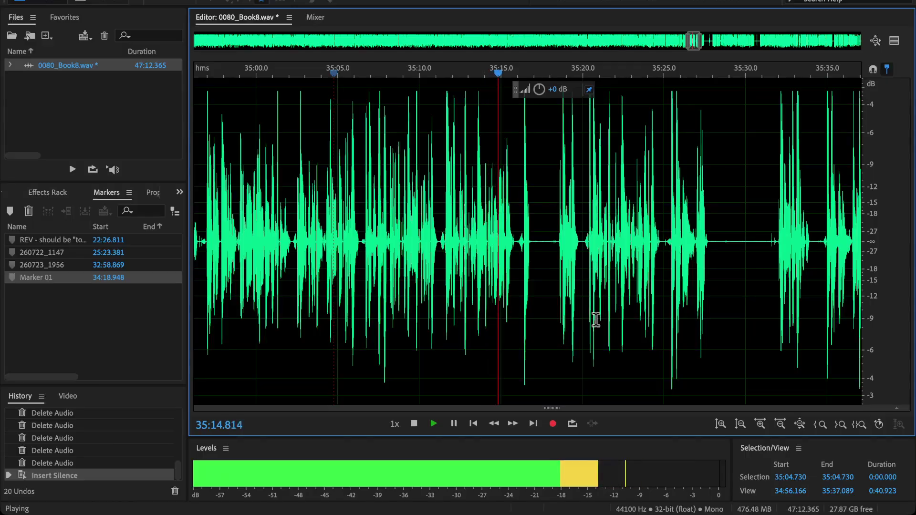
Compare the takes from about 35:19.5 and 35:10.3, and delete the audio from 35:11.154 to about 35:19.8.
{"action": "scroll", "coordinate": [595, 319], "scroll_direction": "up", "scroll_amount": 3}
{"action": "key", "text": "space"}
{"action": "left_click", "coordinate": [534, 243]}
{"action": "key", "text": "space"}
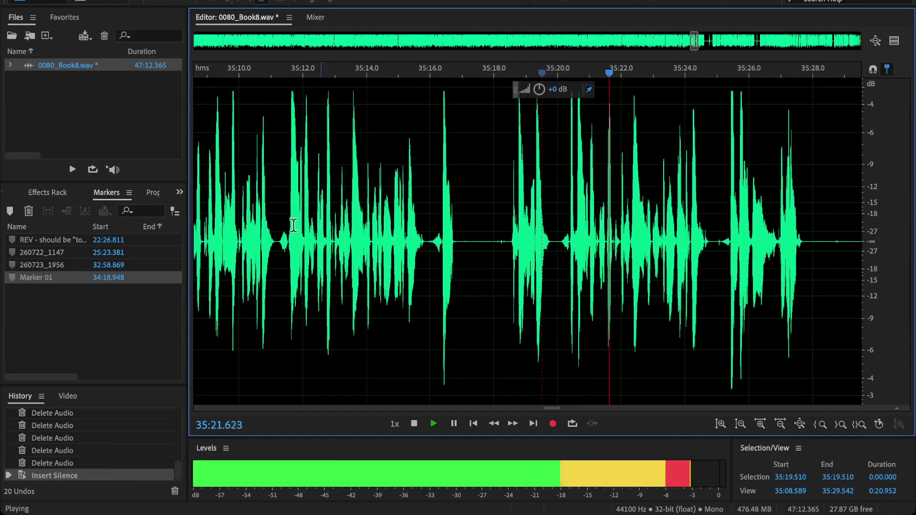
{"action": "key", "text": "space"}
{"action": "left_click", "coordinate": [249, 228]}
{"action": "key", "text": "space"}
{"action": "key", "text": "space"}
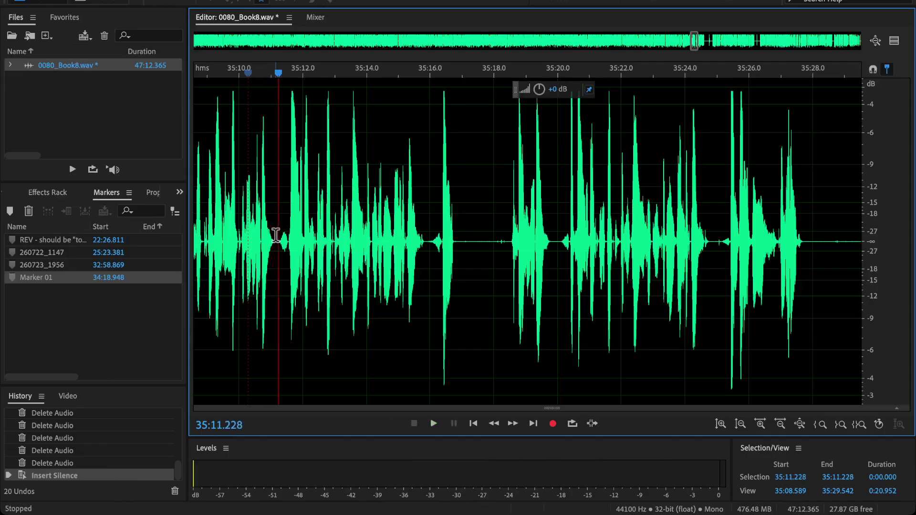
{"action": "left_click_drag", "start_coordinate": [276, 234], "coordinate": [550, 319]}
{"action": "key", "text": "Delete"}
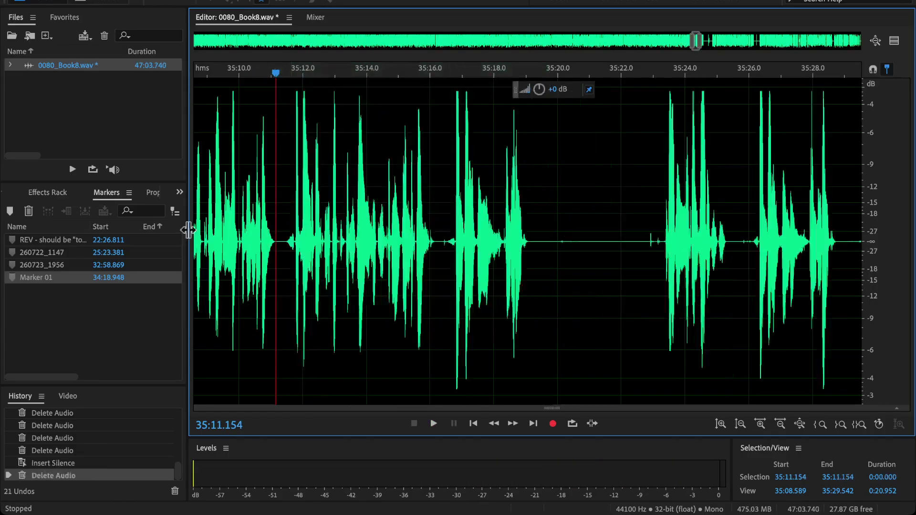
Play back the join from about 35:09.1 and sample the following takes from 35:24.599 and 35:27.892.
{"action": "left_click", "coordinate": [210, 224]}
{"action": "key", "text": "space"}
{"action": "left_click", "coordinate": [704, 238]}
{"action": "scroll", "coordinate": [704, 238], "scroll_direction": "down", "scroll_amount": 4}
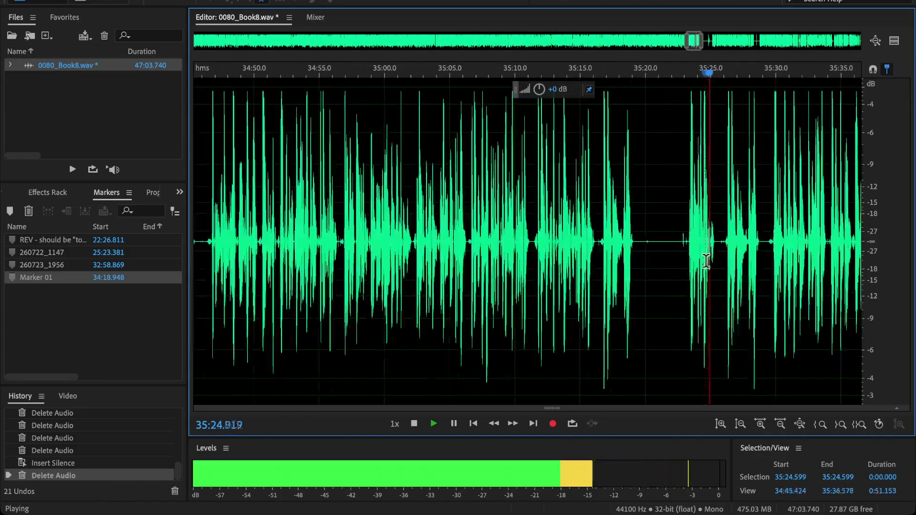
{"action": "key", "text": "space"}
{"action": "left_click", "coordinate": [749, 238]}
{"action": "key", "text": "space"}
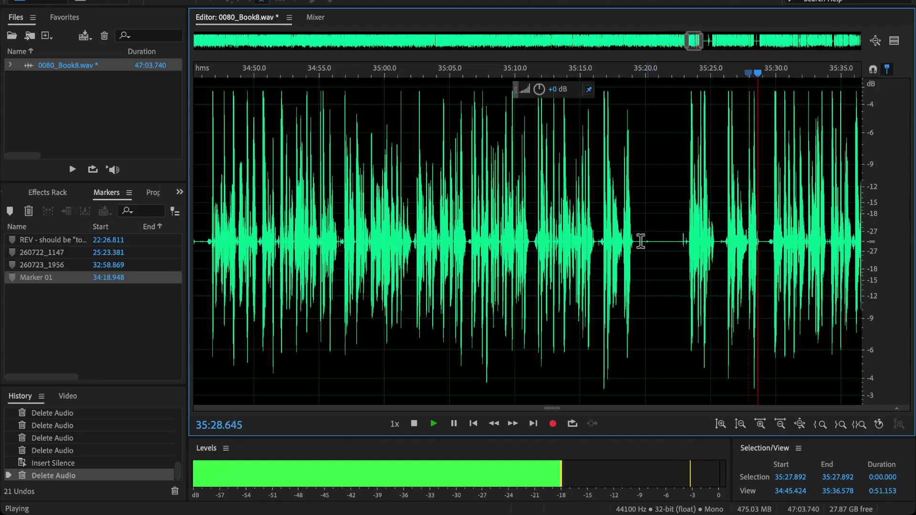
Play the earlier take from 35:09.966 for comparison with the later takes.
{"action": "key", "text": "space"}
{"action": "left_click", "coordinate": [514, 230]}
{"action": "key", "text": "space"}
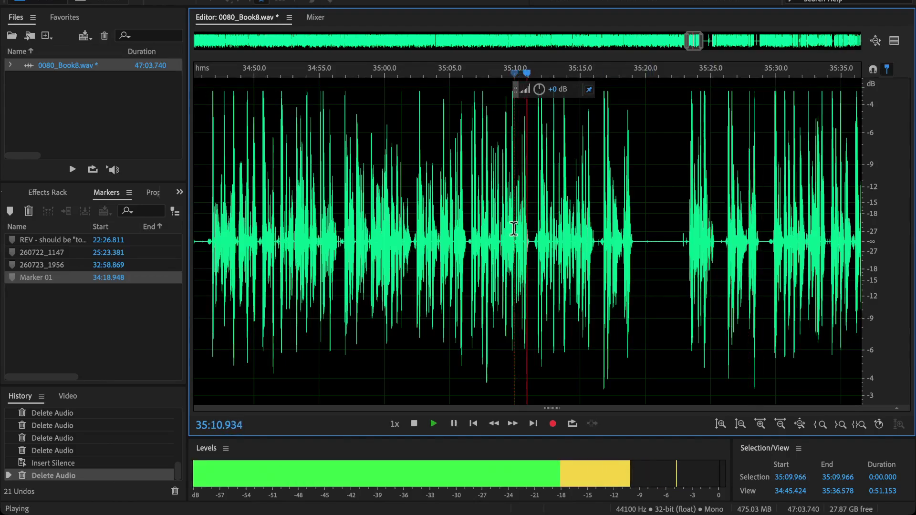
{"action": "scroll", "coordinate": [513, 229], "scroll_direction": "up", "scroll_amount": 2}
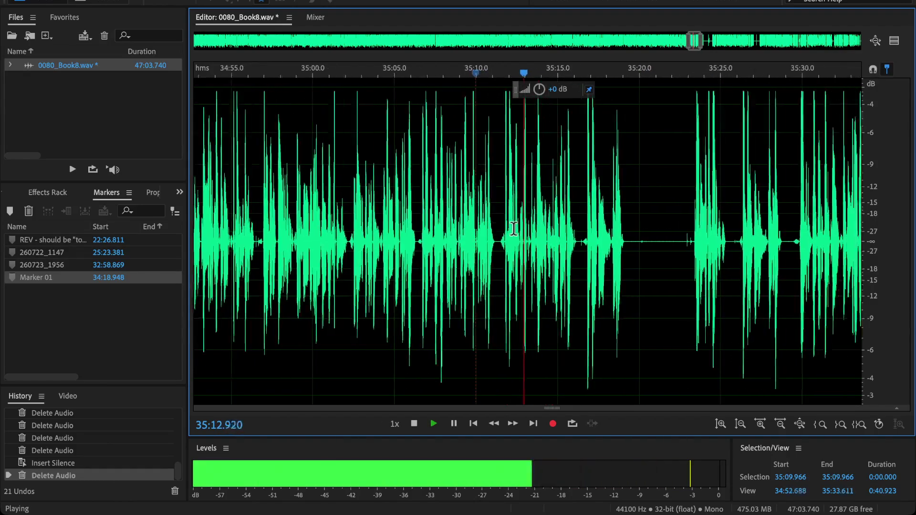
{"action": "scroll", "coordinate": [514, 229], "scroll_direction": "up", "scroll_amount": 2}
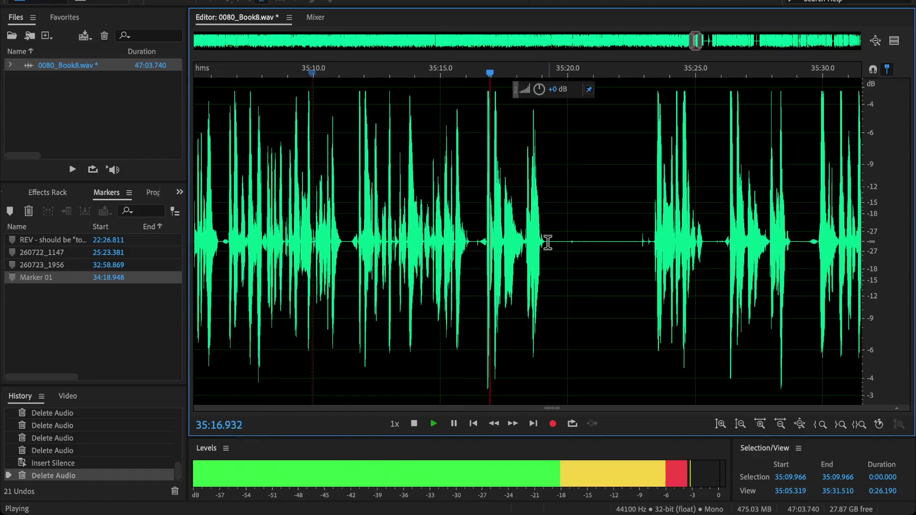
Select the audio from 35:19.074 to 35:28.744, check its end from about 35:26.3, and delete the selection.
{"action": "left_click_drag", "start_coordinate": [544, 243], "coordinate": [790, 333]}
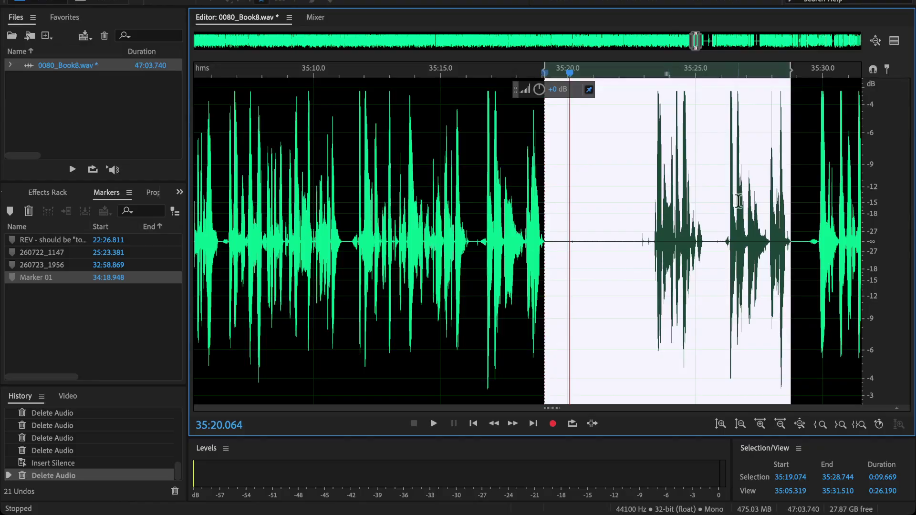
{"action": "left_click", "coordinate": [727, 70]}
{"action": "key", "text": "space"}
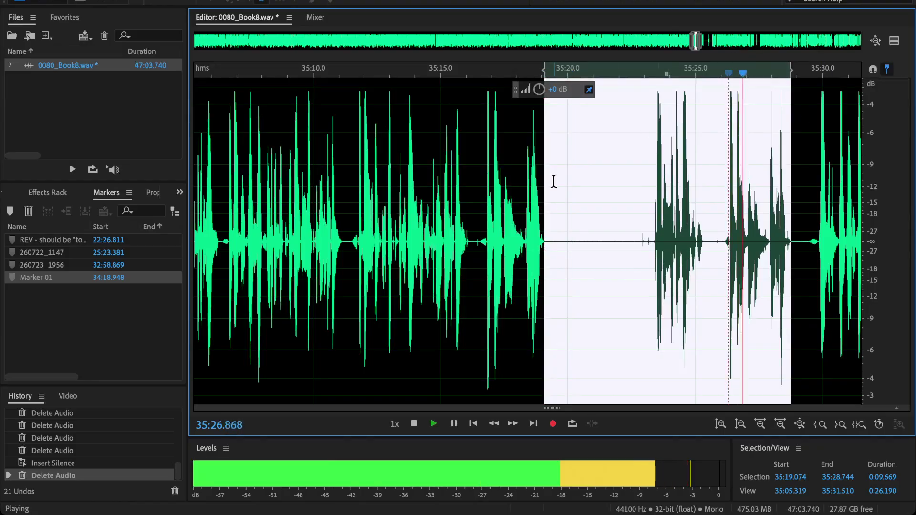
{"action": "key", "text": "Delete"}
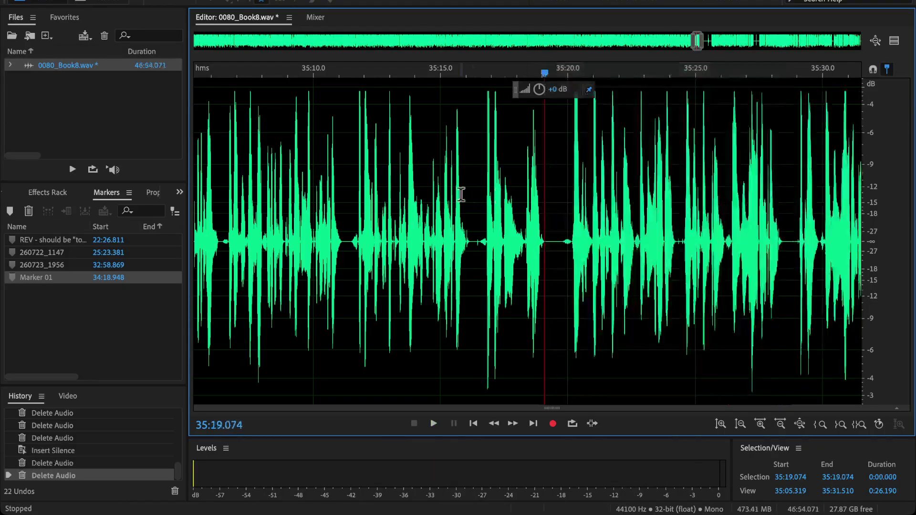
Play back the join from 35:15.713 and move Marker 01 to 35:21.344.
{"action": "left_click", "coordinate": [458, 194]}
{"action": "key", "text": "space"}
{"action": "key", "text": "backslash"}
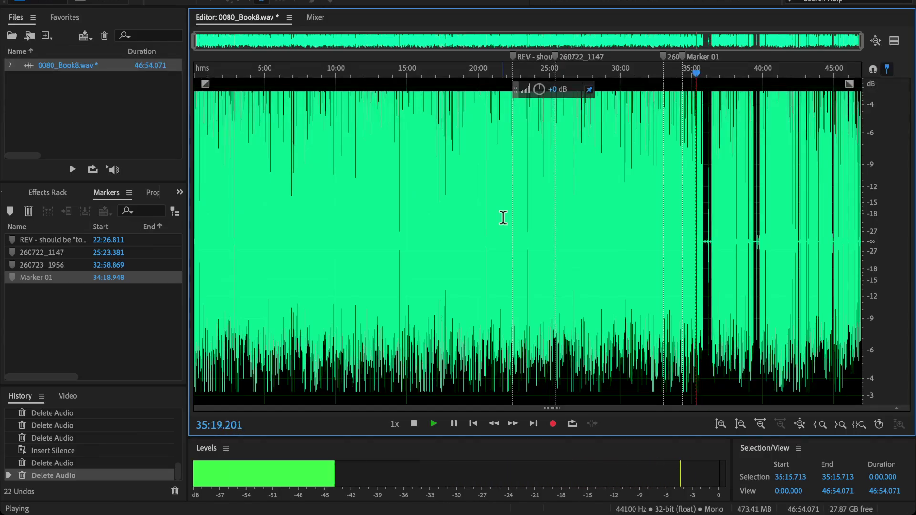
{"action": "key", "text": "equal"}
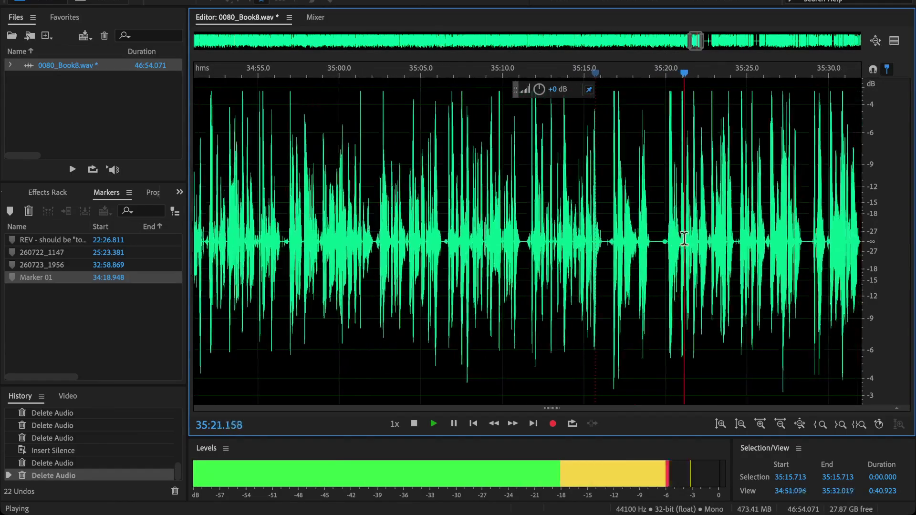
{"action": "key", "text": "minus"}
{"action": "left_click_drag", "start_coordinate": [473, 58], "coordinate": [684, 151]}
{"action": "key", "text": "equal"}
{"action": "key", "text": "equal"}
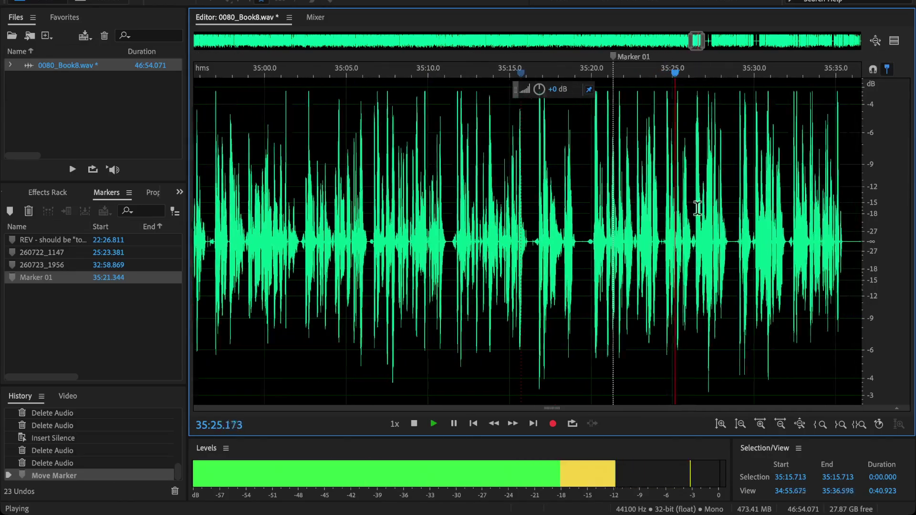
Listen for the cut point near 35:22 and delete the audio from 35:22.028 to 35:25.589.
{"action": "key", "text": "space"}
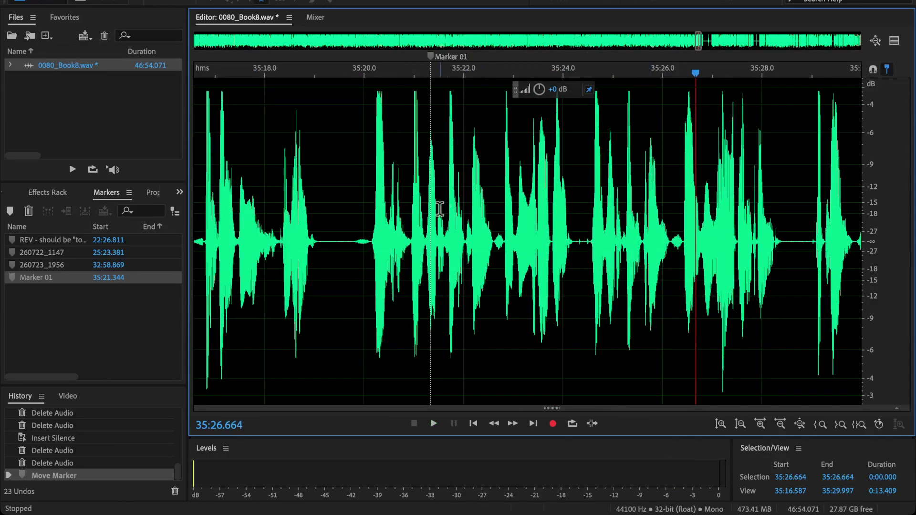
{"action": "left_click", "coordinate": [434, 215]}
{"action": "key", "text": "space"}
{"action": "key", "text": "space"}
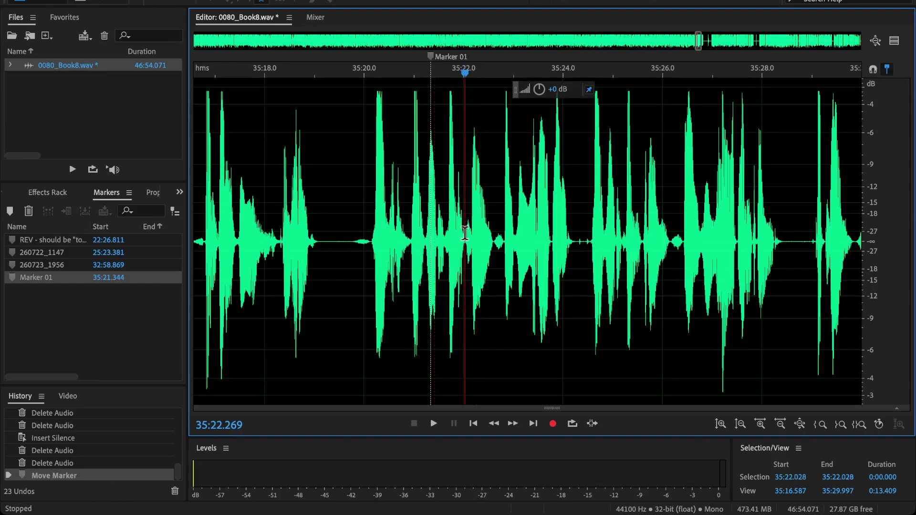
{"action": "left_click_drag", "start_coordinate": [464, 234], "coordinate": [637, 280]}
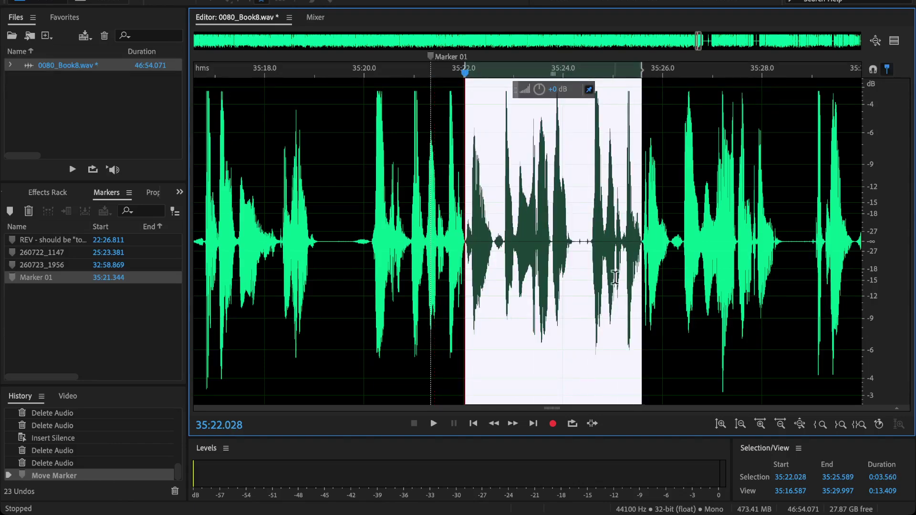
{"action": "key", "text": "Delete"}
Play back the join from 35:21.339 and delete the audio from 35:22.608 to about 35:26.3.
{"action": "left_click", "coordinate": [430, 207]}
{"action": "key", "text": "space"}
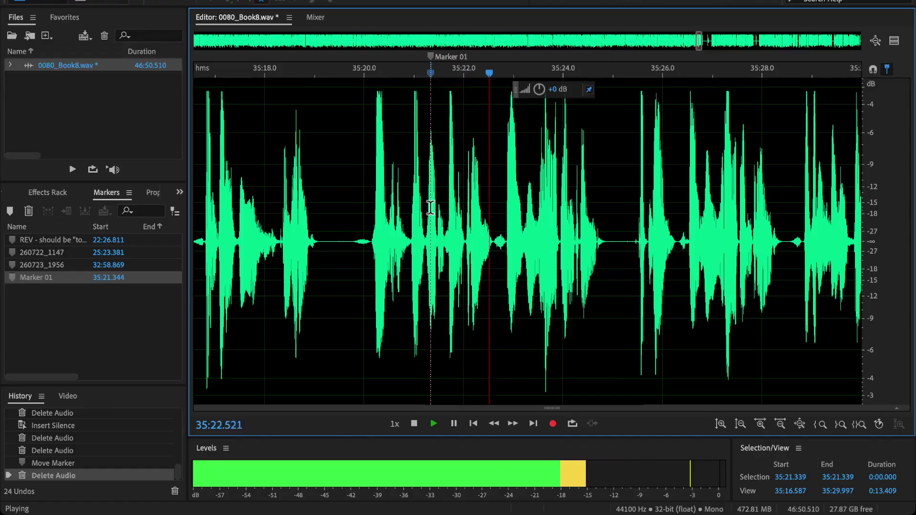
{"action": "scroll", "coordinate": [523, 252], "scroll_direction": "down", "scroll_amount": 3}
{"action": "scroll", "coordinate": [523, 251], "scroll_direction": "up", "scroll_amount": 2}
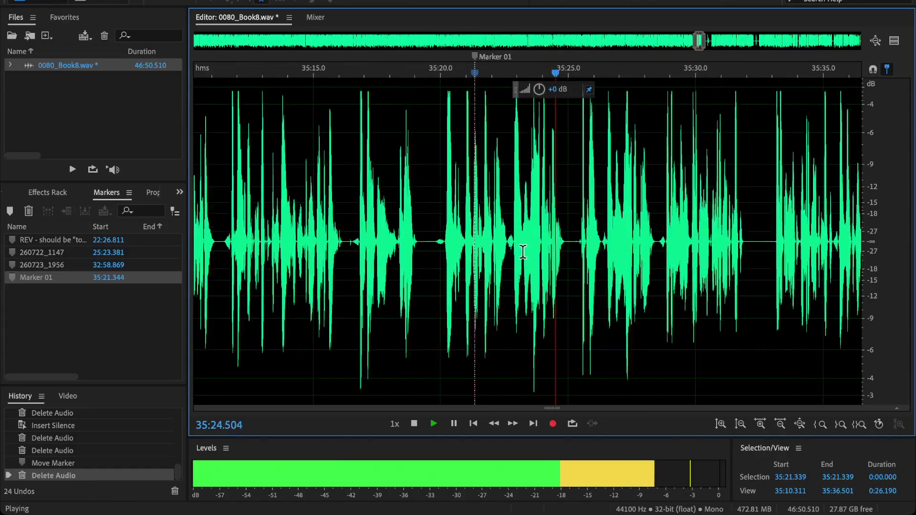
{"action": "scroll", "coordinate": [630, 254], "scroll_direction": "up", "scroll_amount": 1}
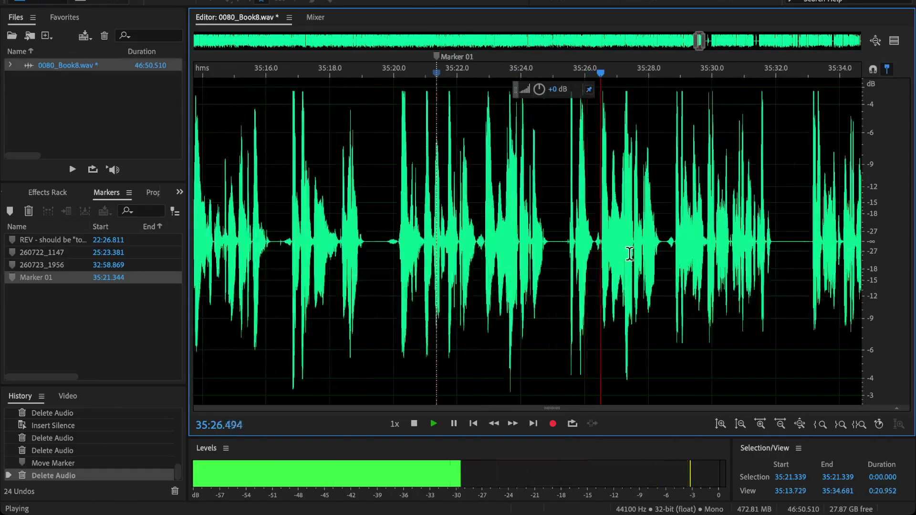
{"action": "scroll", "coordinate": [629, 254], "scroll_direction": "up", "scroll_amount": 2}
{"action": "key", "text": "space"}
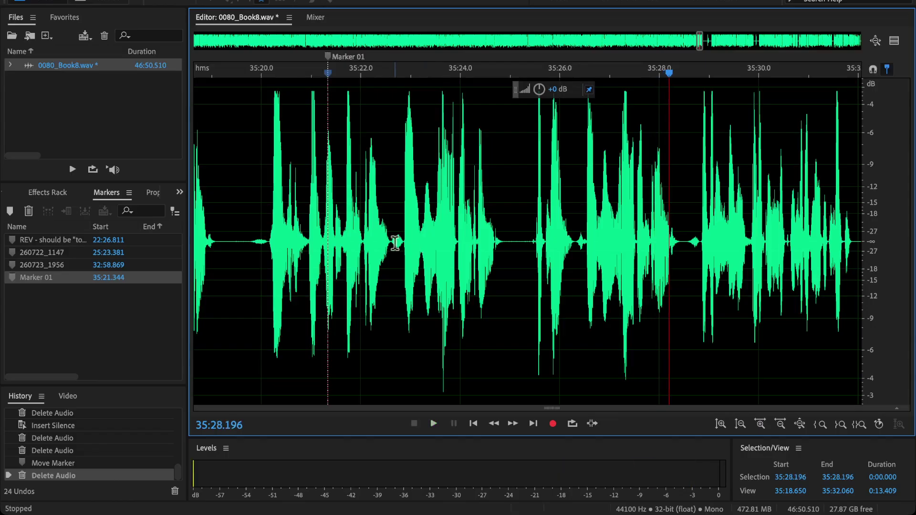
{"action": "left_click_drag", "start_coordinate": [392, 241], "coordinate": [563, 285]}
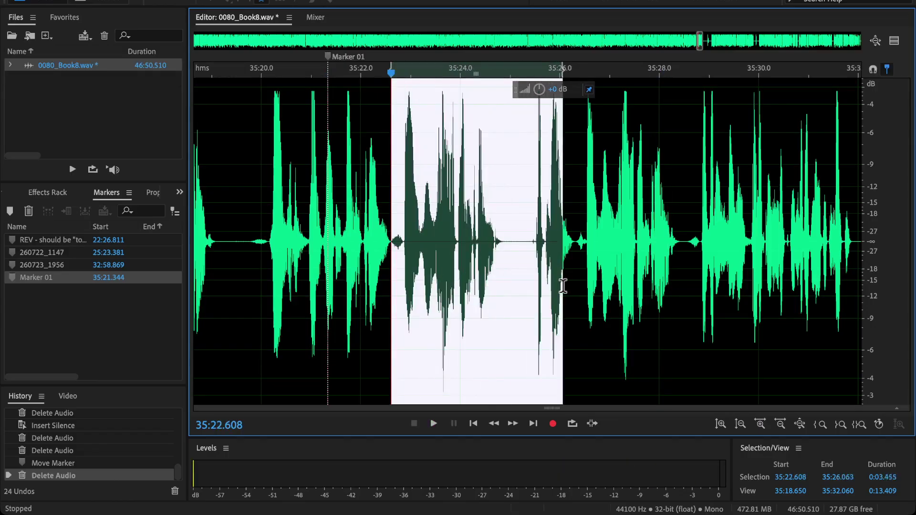
{"action": "key", "text": "Delete"}
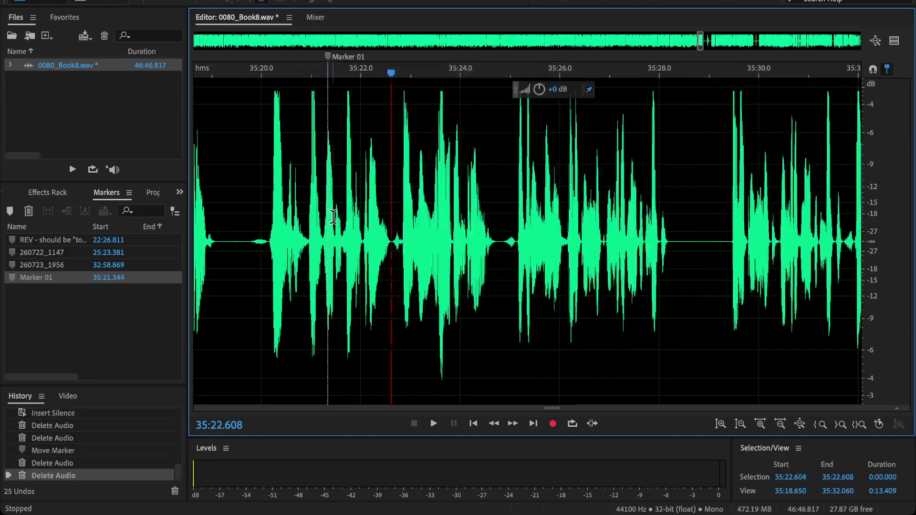
Play back the join from 35:21.444 and listen to the phrase from 35:34.610.
{"action": "left_click", "coordinate": [333, 214]}
{"action": "key", "text": "space"}
{"action": "scroll", "coordinate": [333, 215], "scroll_direction": "down", "scroll_amount": 3}
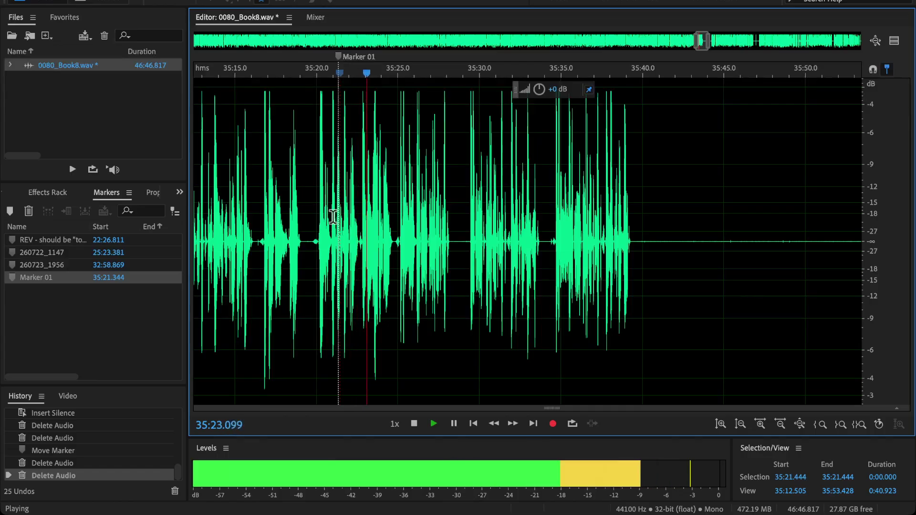
{"action": "scroll", "coordinate": [457, 233], "scroll_direction": "up", "scroll_amount": 1}
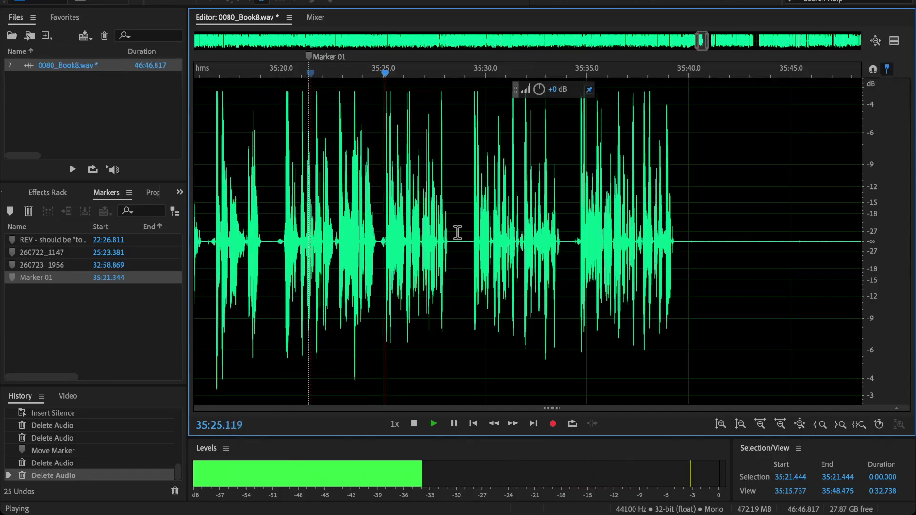
{"action": "left_click", "coordinate": [578, 246]}
{"action": "scroll", "coordinate": [579, 246], "scroll_direction": "up", "scroll_amount": 3}
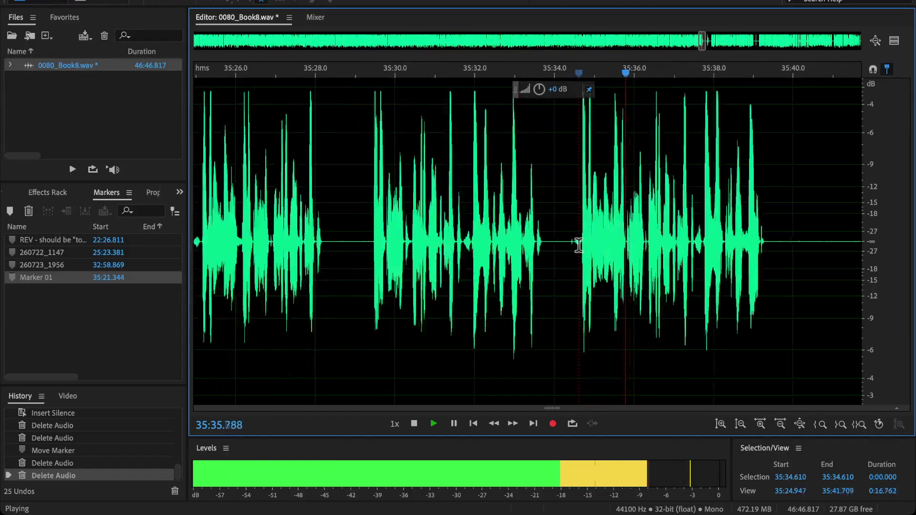
{"action": "scroll", "coordinate": [578, 247], "scroll_direction": "down", "scroll_amount": 12}
Listen to the take from 36:16.989 and delete the long gap from 35:40.300 to about 36:16.3.
{"action": "key", "text": "space"}
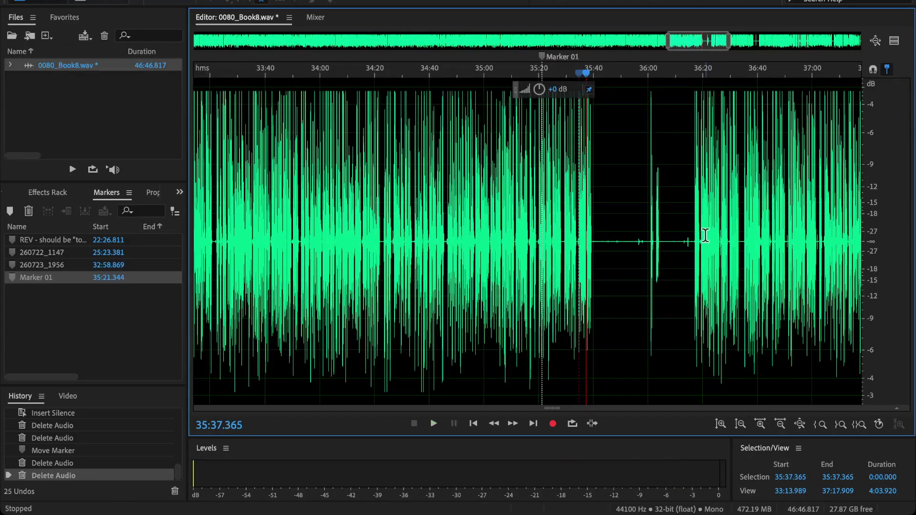
{"action": "key", "text": "space"}
{"action": "scroll", "coordinate": [692, 240], "scroll_direction": "up", "scroll_amount": 4}
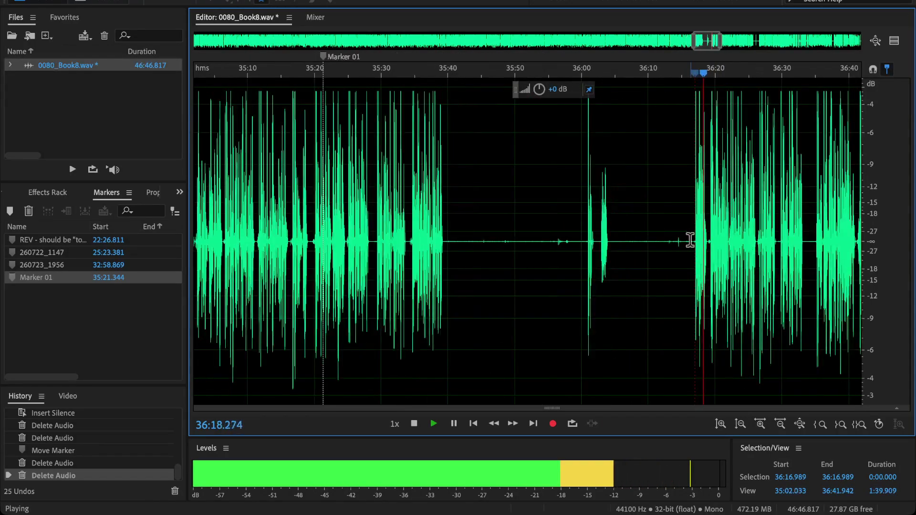
{"action": "left_click_drag", "start_coordinate": [690, 240], "coordinate": [450, 252]}
{"action": "key", "text": "Delete"}
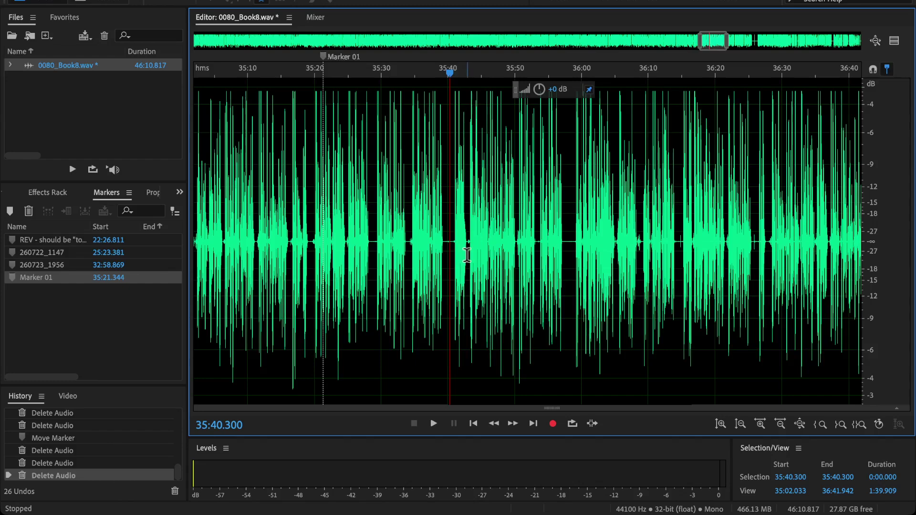
Listen to the take from 35:58.941 and delete the repeated audio from 35:24.745 to 35:42.797.
{"action": "scroll", "coordinate": [445, 263], "scroll_direction": "up", "scroll_amount": 2}
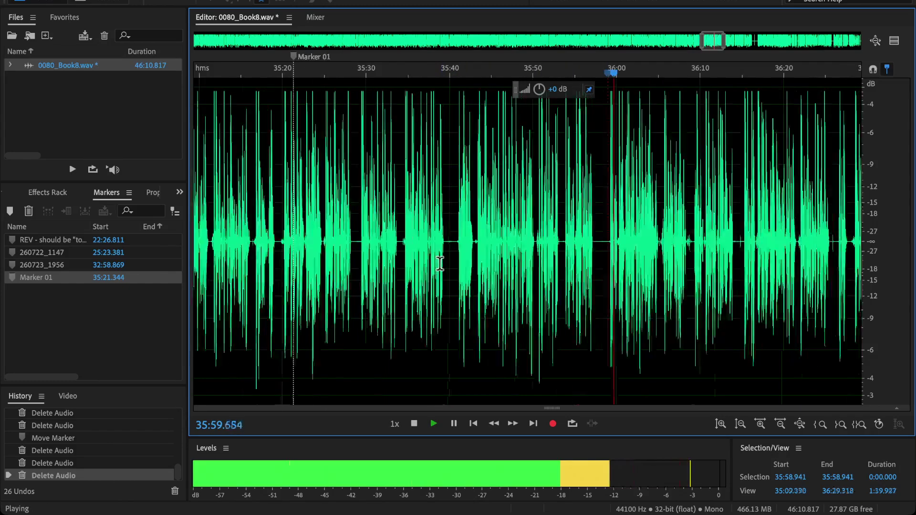
{"action": "key", "text": "space"}
{"action": "left_click_drag", "start_coordinate": [481, 249], "coordinate": [291, 283]}
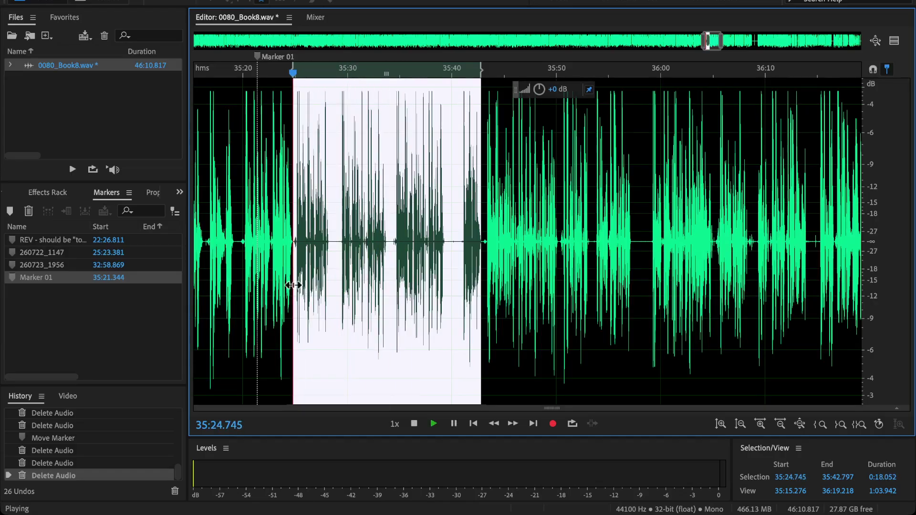
{"action": "key", "text": "Delete"}
Play back the join and the following narration from 35:22.788.
{"action": "left_click", "coordinate": [272, 242]}
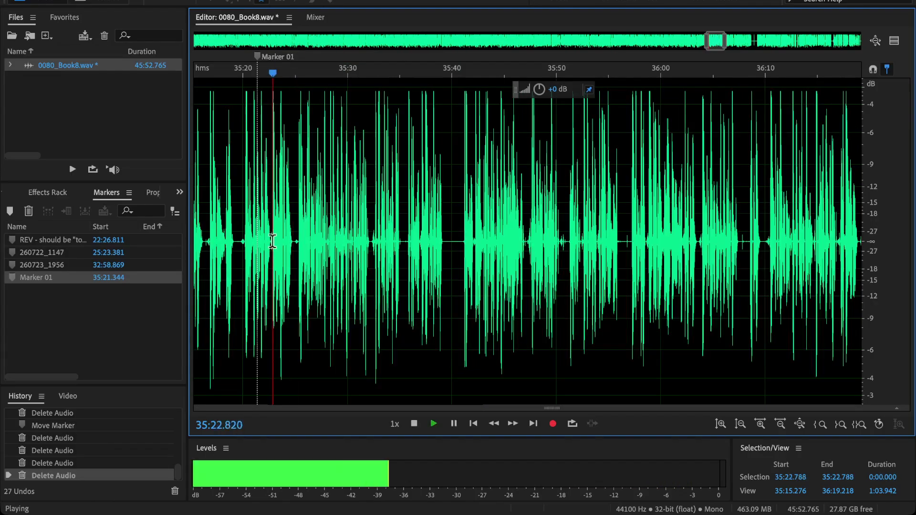
{"action": "scroll", "coordinate": [272, 242], "scroll_direction": "up", "scroll_amount": 2}
{"action": "scroll", "coordinate": [272, 242], "scroll_direction": "up", "scroll_amount": 6}
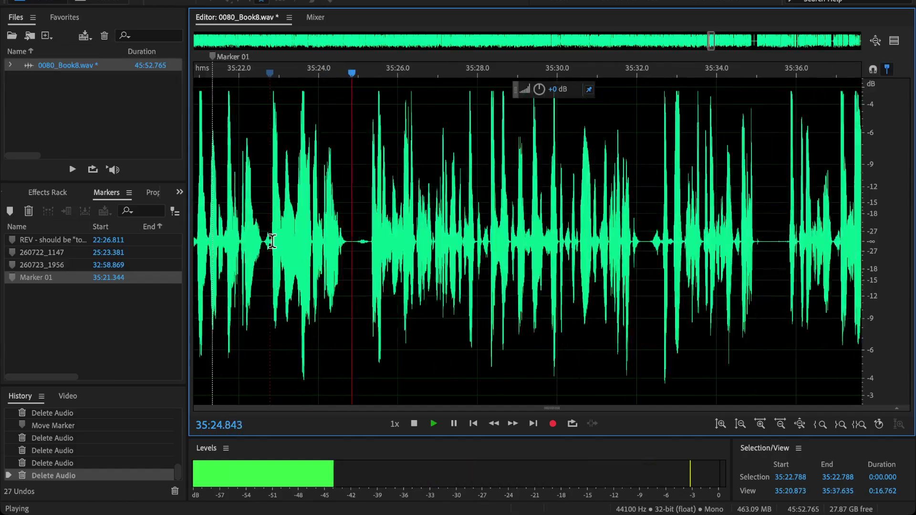
{"action": "scroll", "coordinate": [496, 257], "scroll_direction": "down", "scroll_amount": 6}
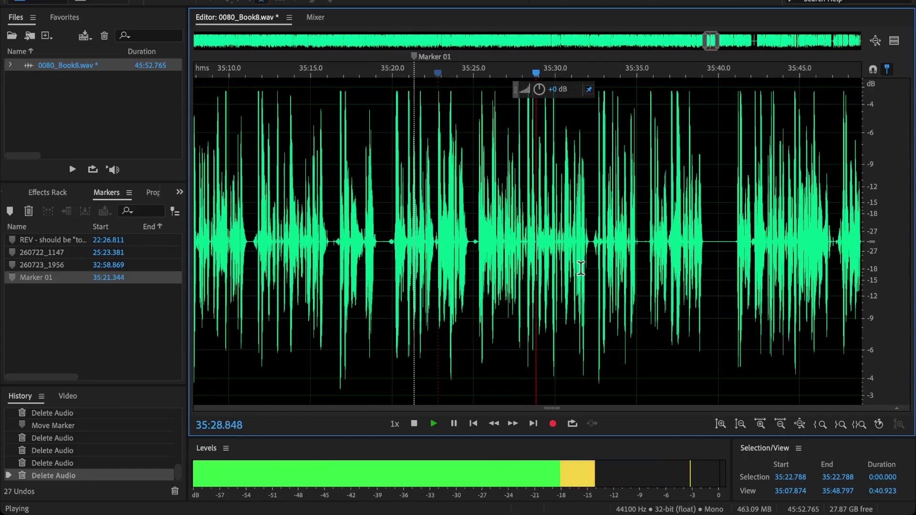
{"action": "scroll", "coordinate": [580, 268], "scroll_direction": "up", "scroll_amount": 3}
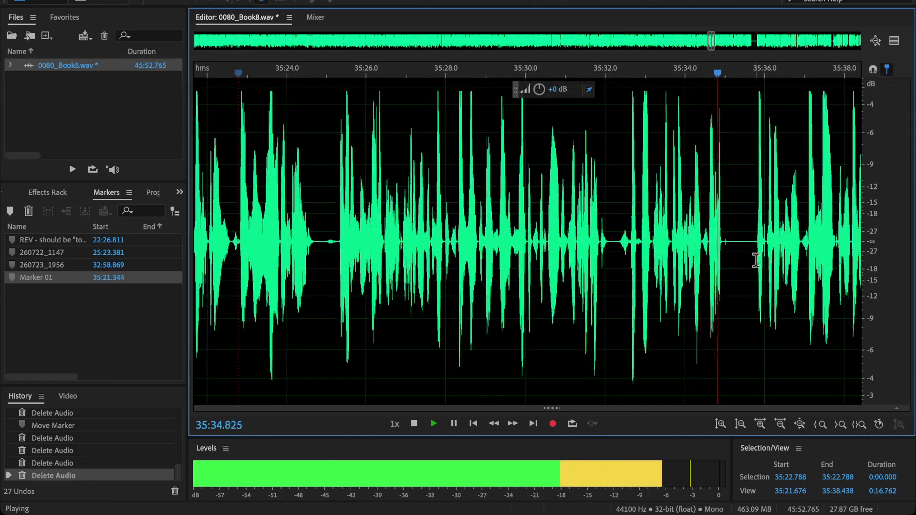
Listen from 35:35.575, try deleting the audio from 35:34.433 to about 35:36.9, and undo that deletion.
{"action": "left_click", "coordinate": [745, 273]}
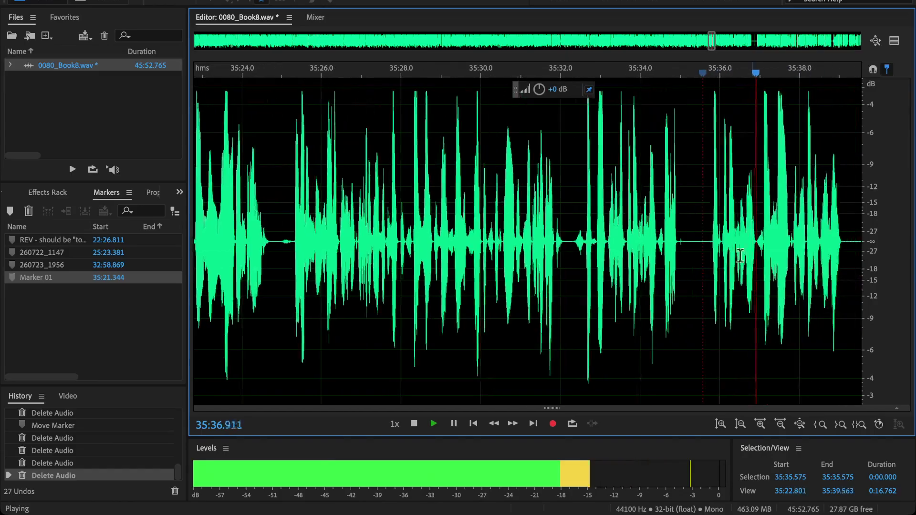
{"action": "key", "text": "space"}
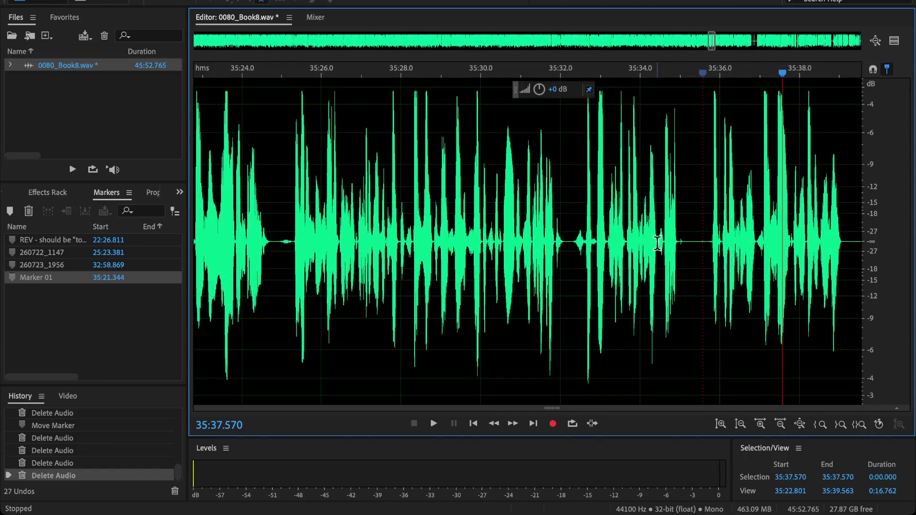
{"action": "left_click_drag", "start_coordinate": [658, 243], "coordinate": [749, 290]}
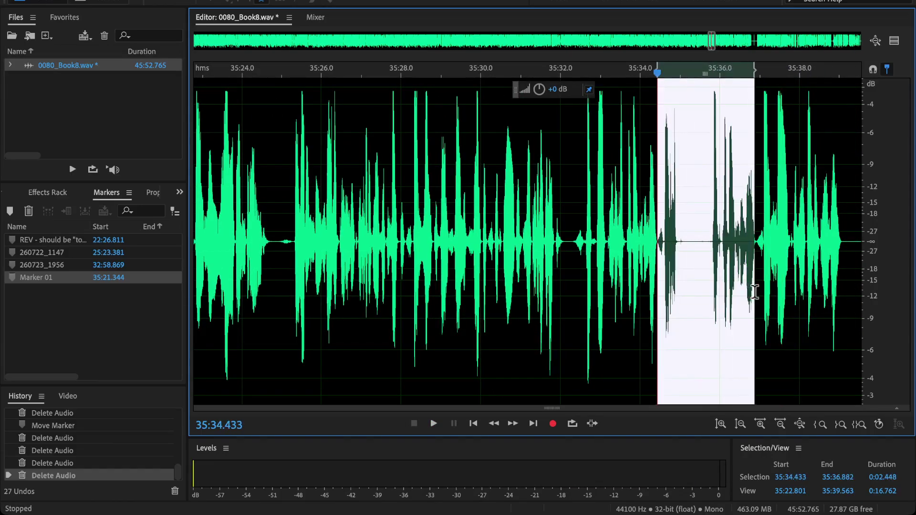
{"action": "key", "text": "Delete"}
{"action": "left_click", "coordinate": [598, 216]}
{"action": "key", "text": "space"}
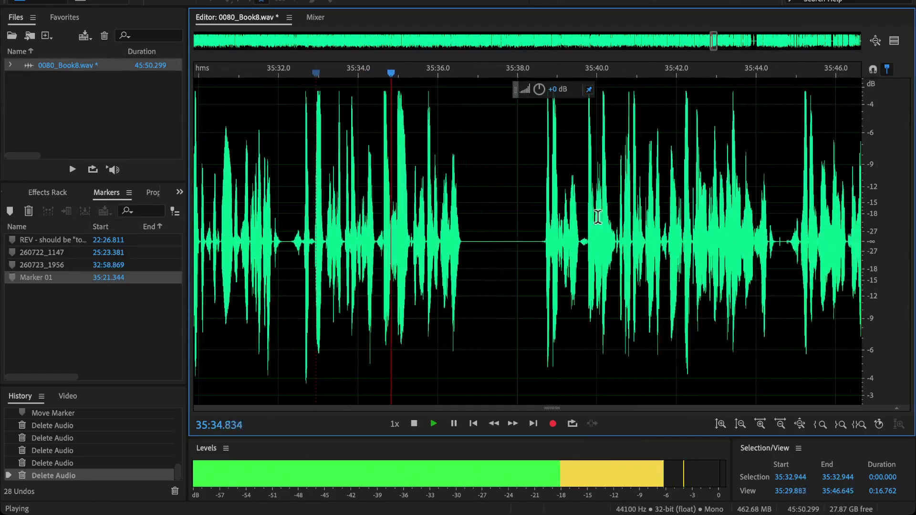
{"action": "left_click", "coordinate": [547, 235]}
{"action": "key", "text": "ctrl+z"}
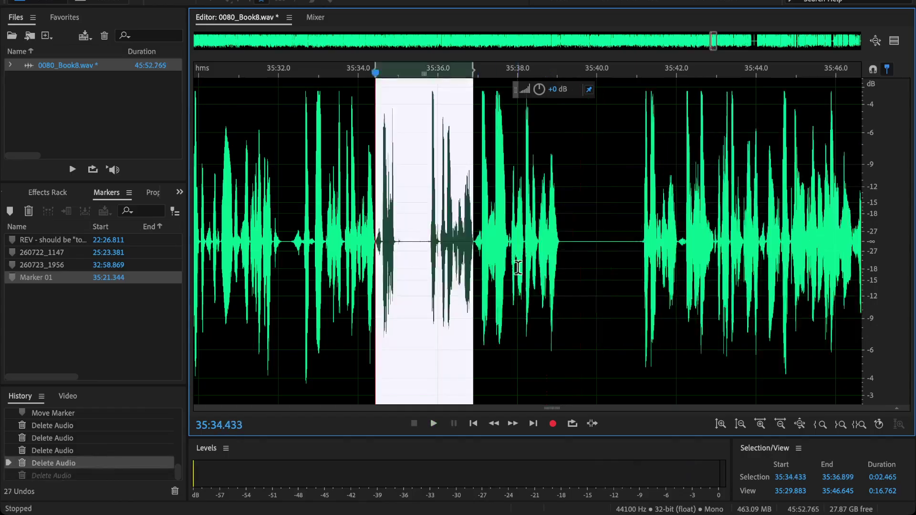
Delete the repeated audio from 35:34.433 to about 35:42.0 and play back the narration from 35:33.540.
{"action": "left_click_drag", "start_coordinate": [460, 270], "coordinate": [667, 297]}
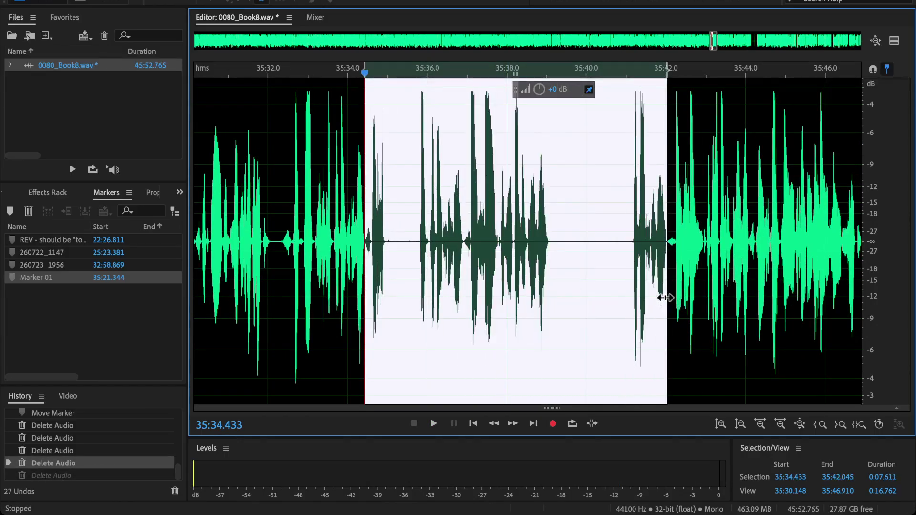
{"action": "key", "text": "Delete"}
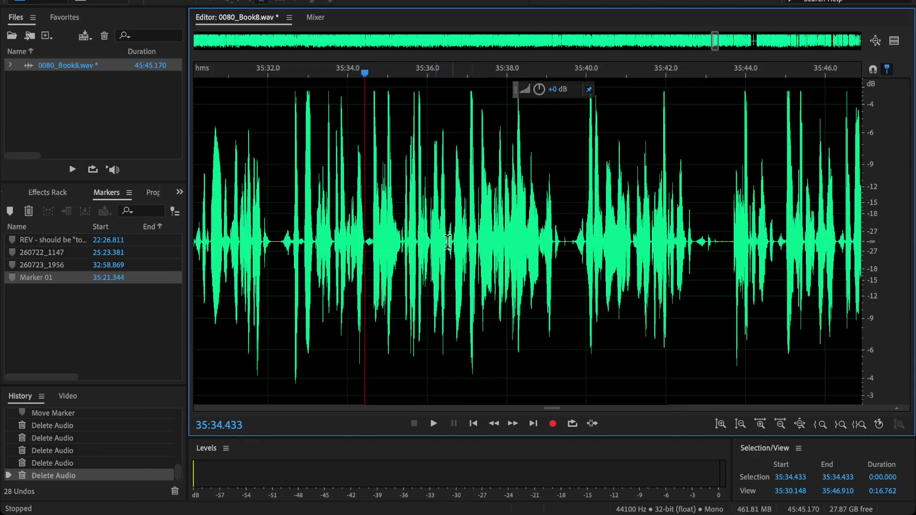
{"action": "left_click", "coordinate": [329, 229]}
{"action": "key", "text": "space"}
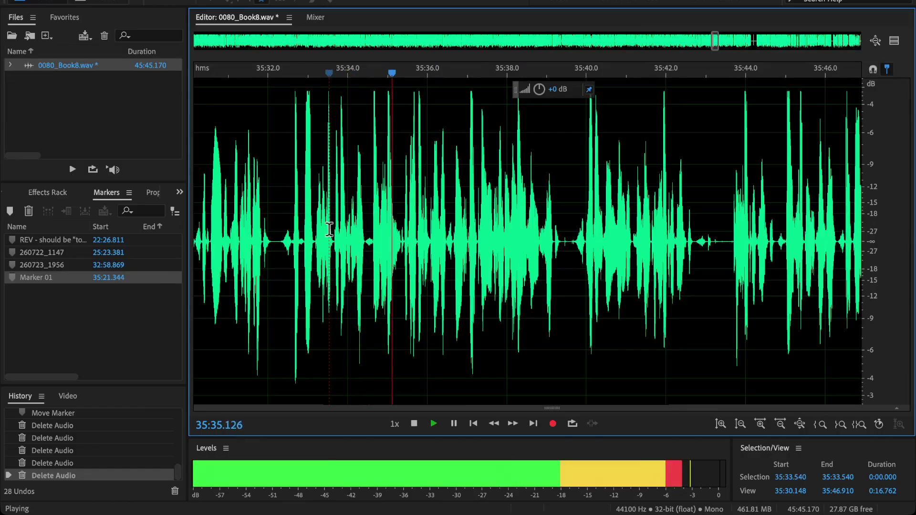
{"action": "key", "text": "minus"}
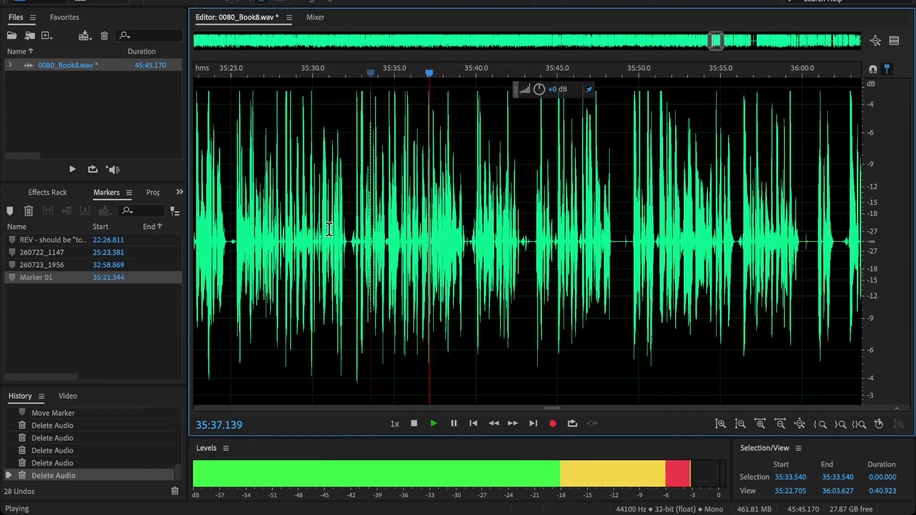
{"action": "key", "text": "equal"}
{"action": "key", "text": "equal"}
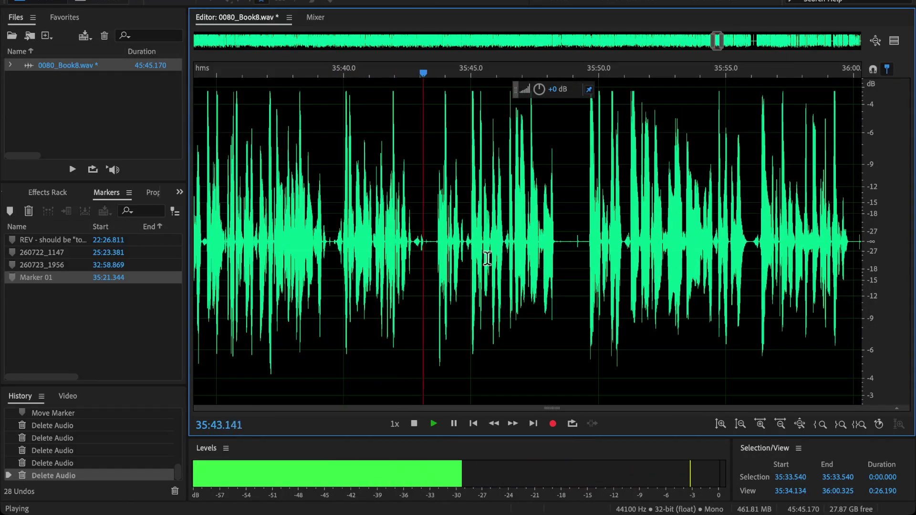
{"action": "key", "text": "equal"}
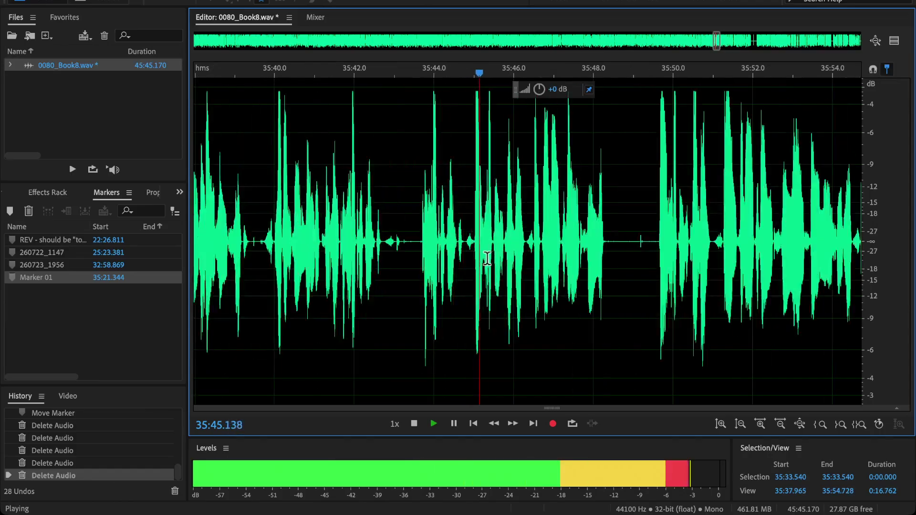
{"action": "key", "text": "space"}
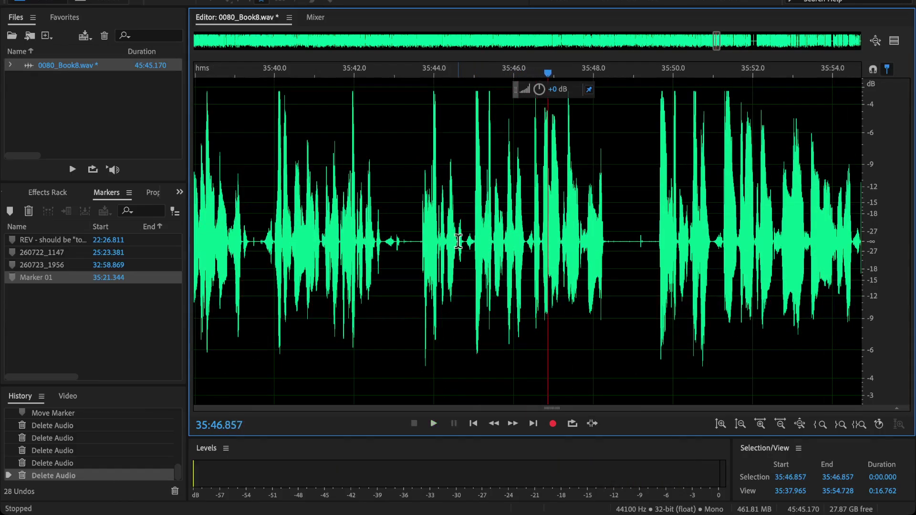
Try deleting the audio from 35:42.532 to 35:44.601, play it back from 35:41.523, and undo the deletion.
{"action": "left_click_drag", "start_coordinate": [458, 246], "coordinate": [377, 246]}
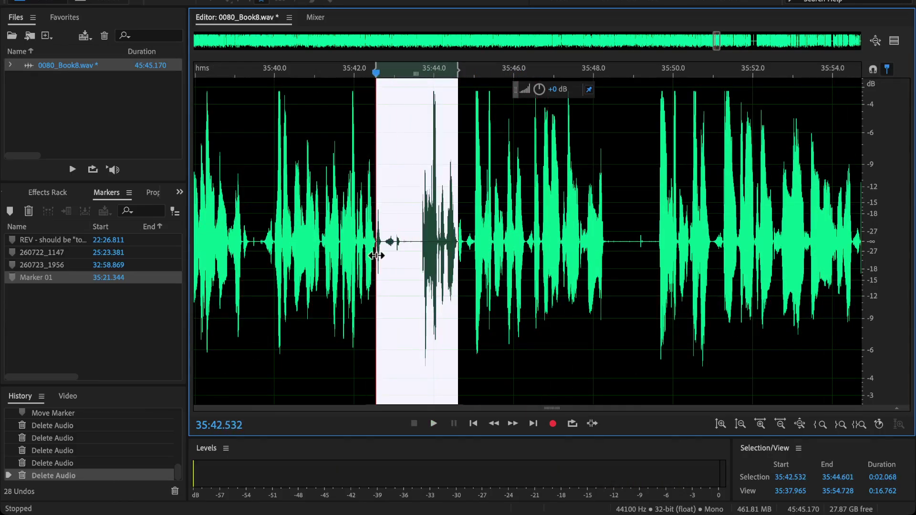
{"action": "key", "text": "Delete"}
{"action": "left_click", "coordinate": [336, 221]}
{"action": "key", "text": "space"}
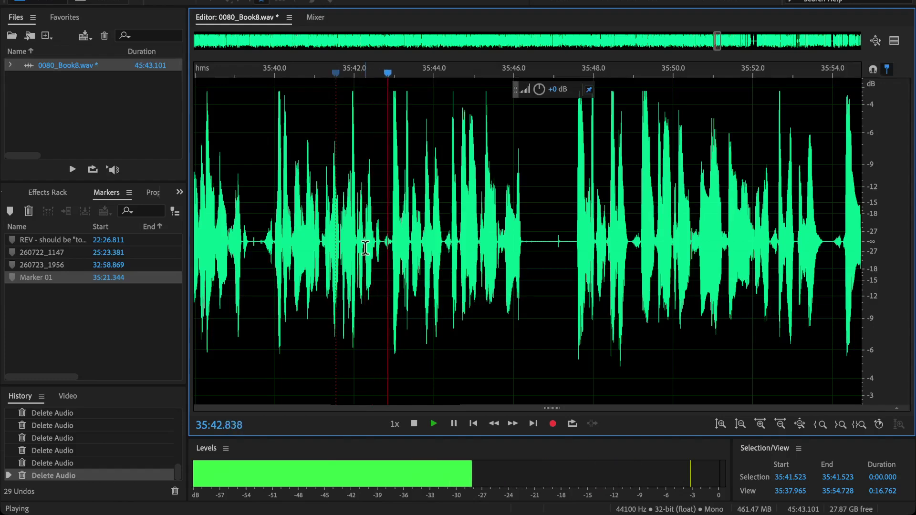
{"action": "key", "text": "ctrl+z"}
Delete the repeated phrase from 35:42.532 to about 35:44.6 and play back the join from 35:41.821.
{"action": "scroll", "coordinate": [444, 256], "scroll_direction": "up", "scroll_amount": 1}
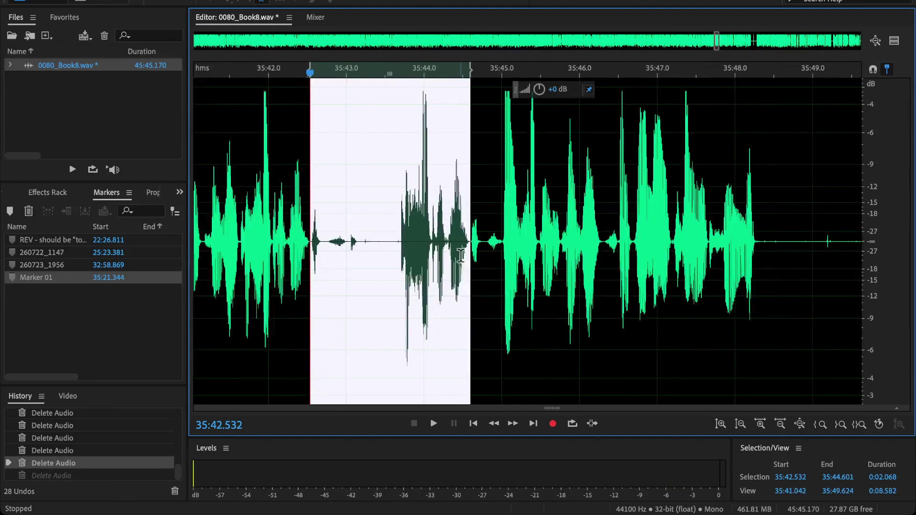
{"action": "key", "text": "Delete"}
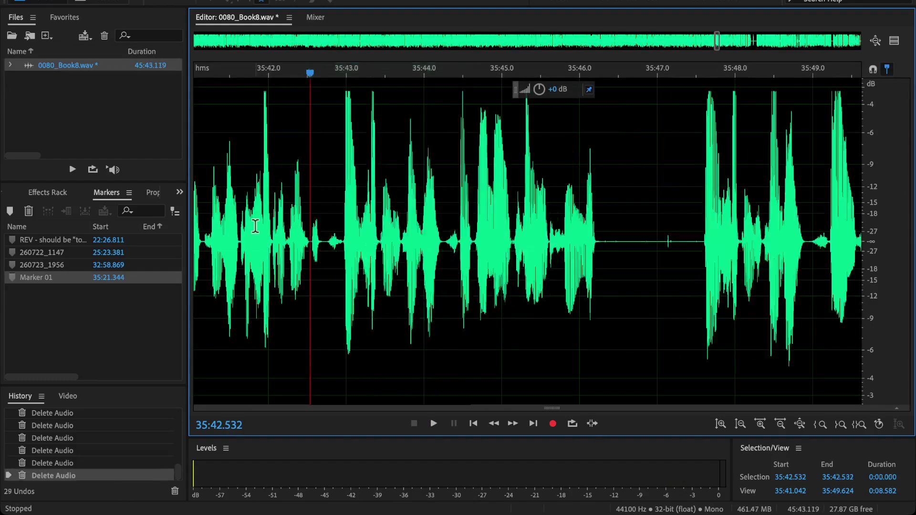
{"action": "left_click", "coordinate": [254, 267]}
{"action": "key", "text": "space"}
{"action": "scroll", "coordinate": [345, 282], "scroll_direction": "down", "scroll_amount": 3}
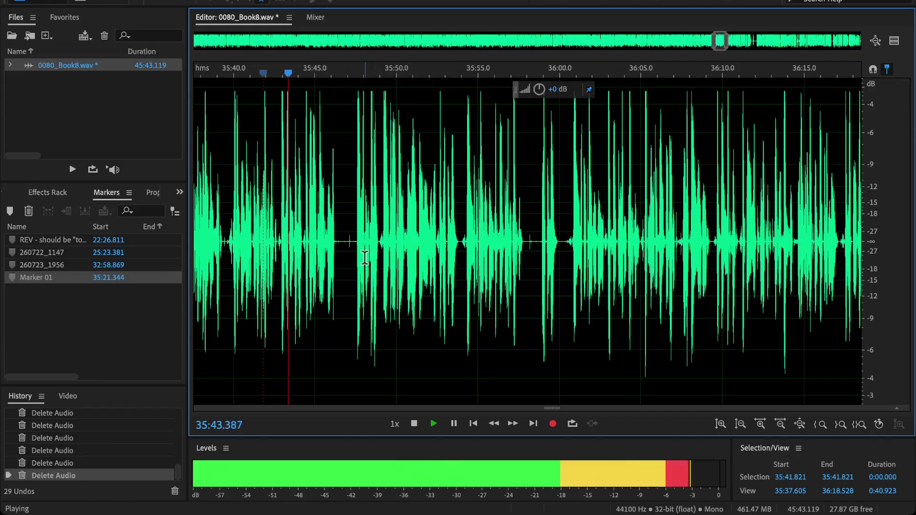
{"action": "scroll", "coordinate": [361, 257], "scroll_direction": "up", "scroll_amount": 2}
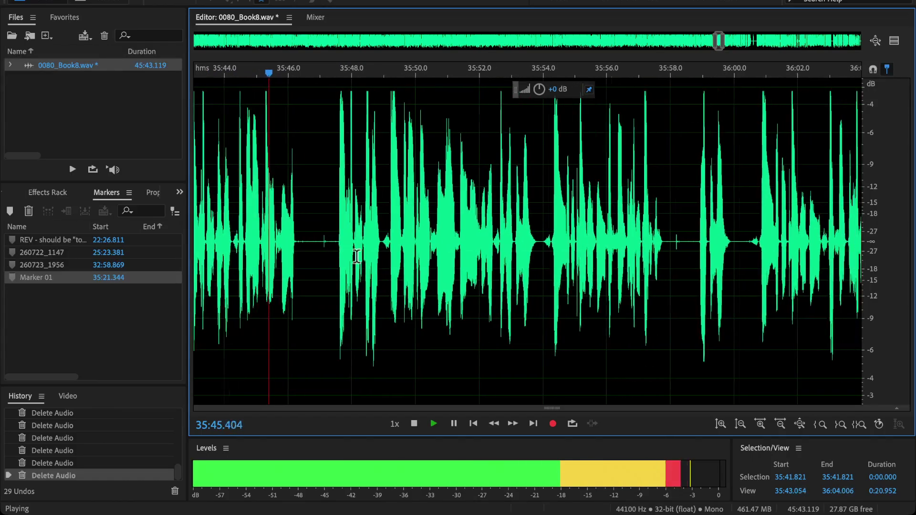
Listen to the take from 35:48.204 and delete the repeated audio from about 35:44.2 to 35:48.9.
{"action": "key", "text": "space"}
{"action": "left_click", "coordinate": [390, 253]}
{"action": "key", "text": "space"}
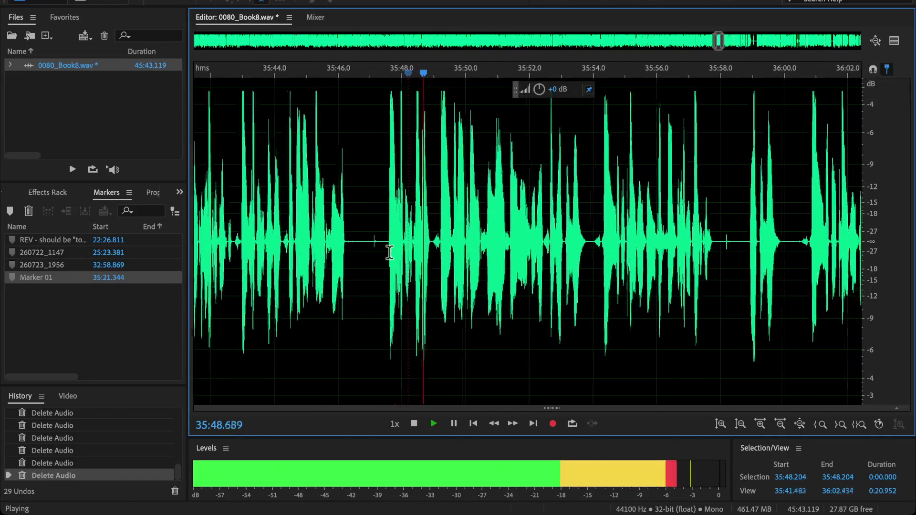
{"action": "scroll", "coordinate": [334, 248], "scroll_direction": "left", "scroll_amount": 1}
{"action": "key", "text": "space"}
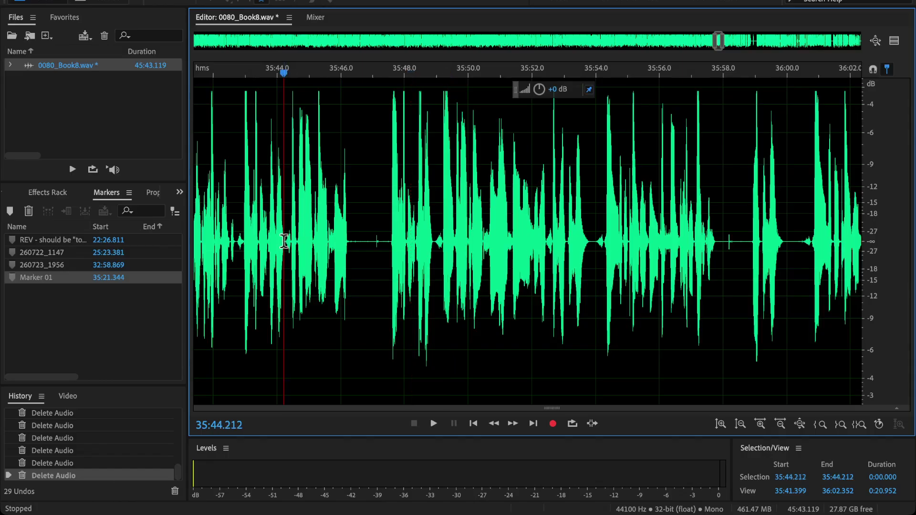
{"action": "left_click_drag", "start_coordinate": [285, 241], "coordinate": [432, 287]}
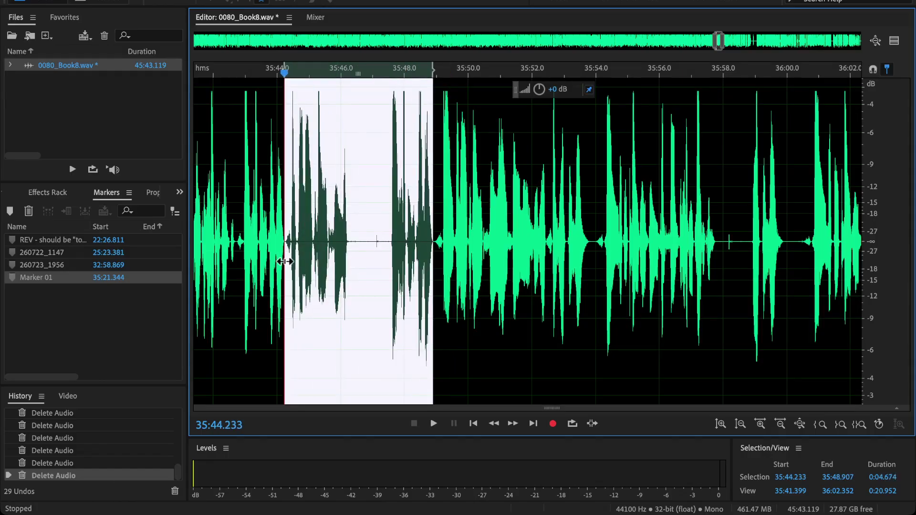
{"action": "key", "text": "Delete"}
Play back the join and the following narration from 35:43.240.
{"action": "left_click", "coordinate": [253, 217]}
{"action": "key", "text": "space"}
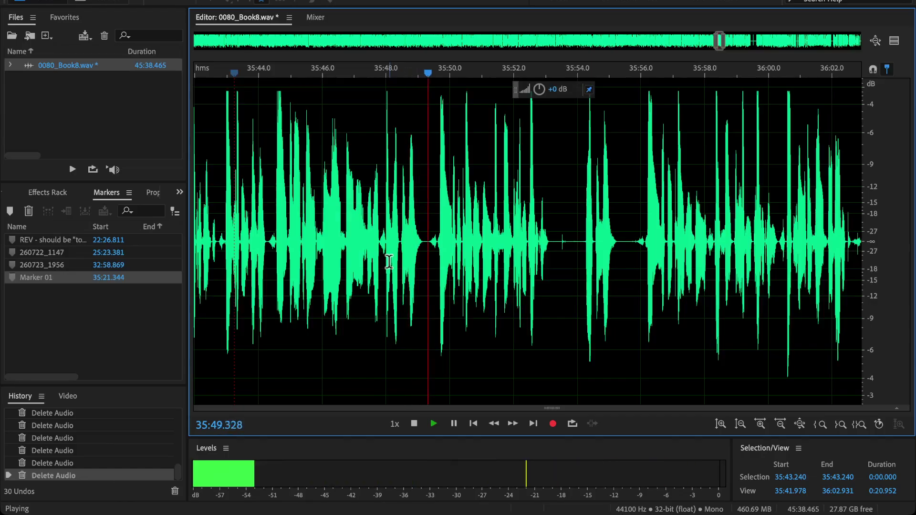
{"action": "scroll", "coordinate": [502, 251], "scroll_direction": "down", "scroll_amount": 1}
{"action": "scroll", "coordinate": [502, 251], "scroll_direction": "up", "scroll_amount": 1}
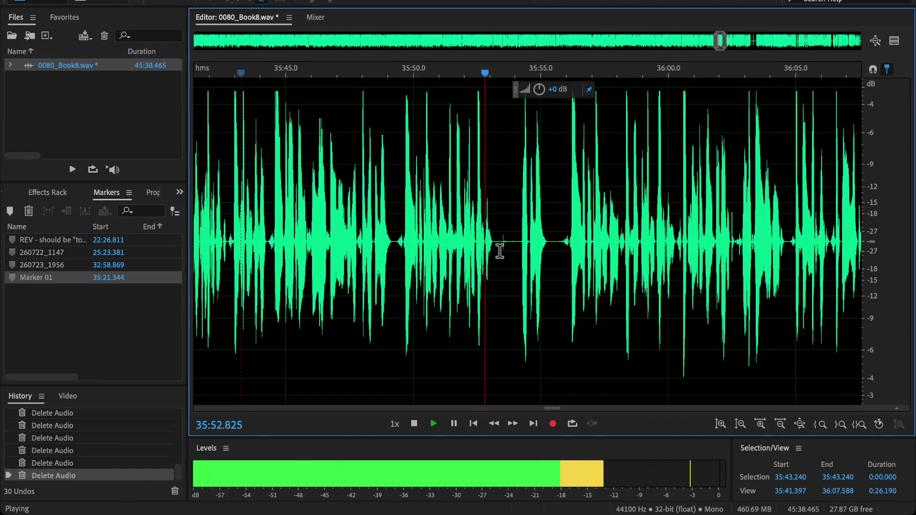
Listen to the phrase from 35:54.480 and delete the repeated audio from 35:49.164 to 35:55.266.
{"action": "left_click", "coordinate": [526, 248]}
{"action": "scroll", "coordinate": [527, 248], "scroll_direction": "up", "scroll_amount": 1}
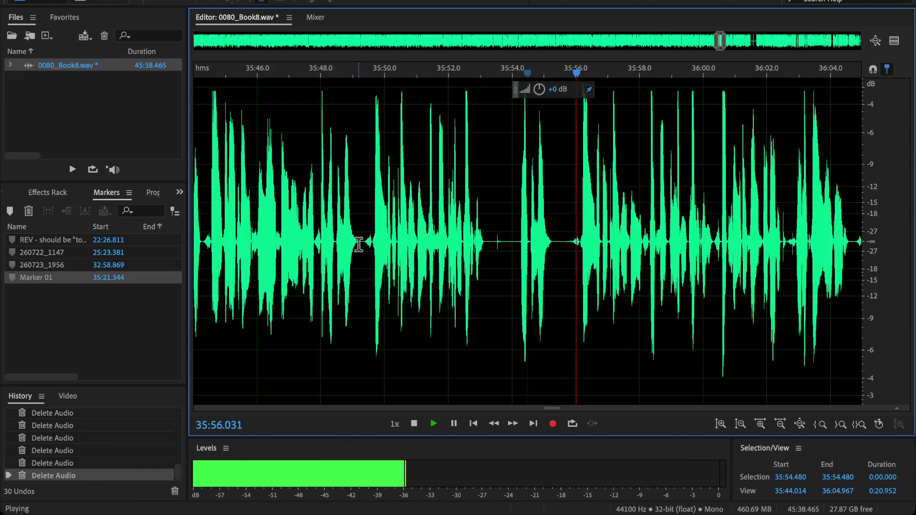
{"action": "left_click_drag", "start_coordinate": [358, 245], "coordinate": [552, 316]}
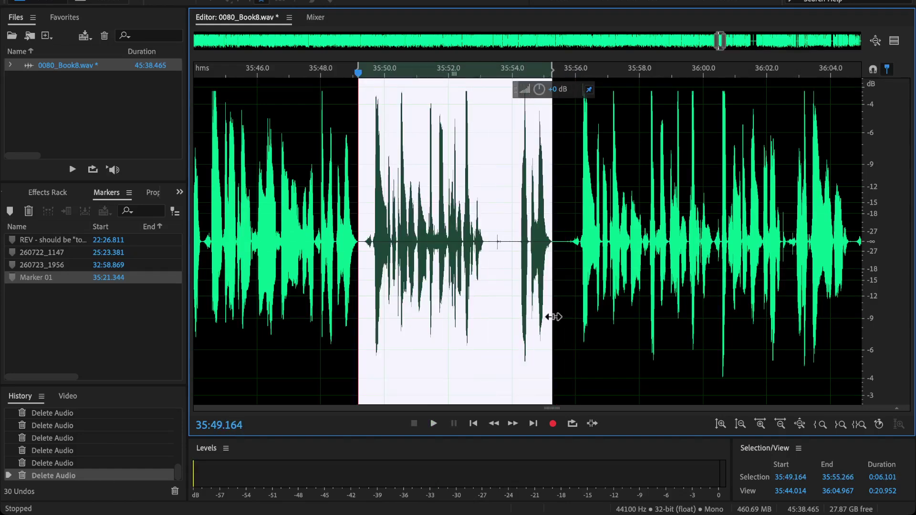
{"action": "key", "text": "Delete"}
Play back the join and the following narration from 35:48.151.
{"action": "left_click", "coordinate": [325, 221]}
{"action": "key", "text": "space"}
{"action": "scroll", "coordinate": [326, 220], "scroll_direction": "down", "scroll_amount": 2}
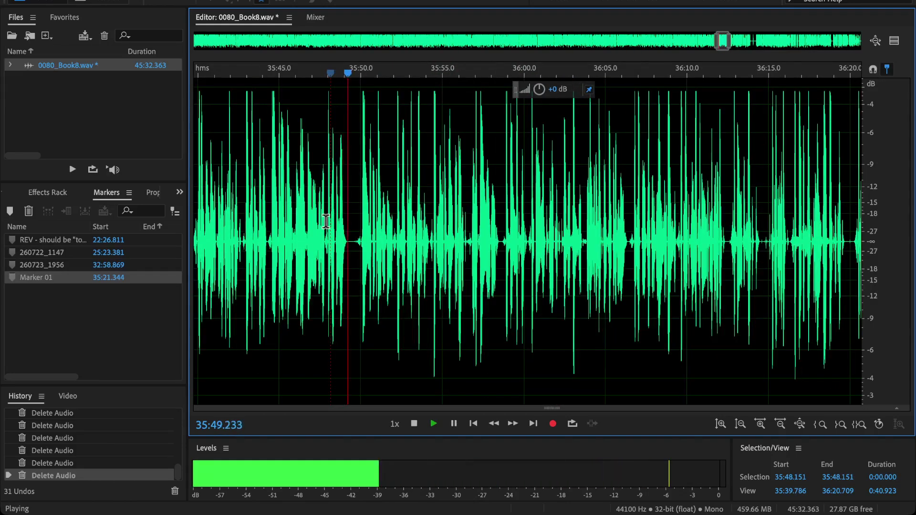
{"action": "scroll", "coordinate": [326, 221], "scroll_direction": "down", "scroll_amount": 6}
{"action": "scroll", "coordinate": [326, 221], "scroll_direction": "up", "scroll_amount": 8}
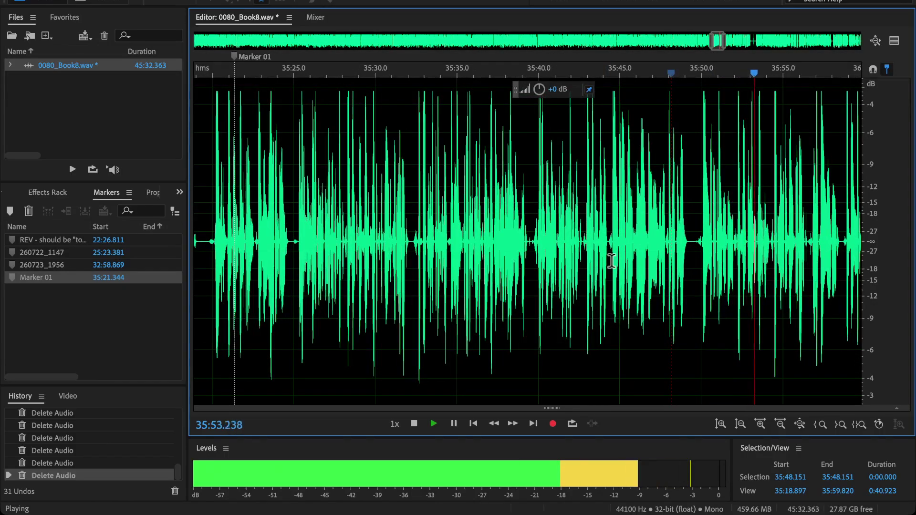
{"action": "scroll", "coordinate": [653, 265], "scroll_direction": "right", "scroll_amount": 3}
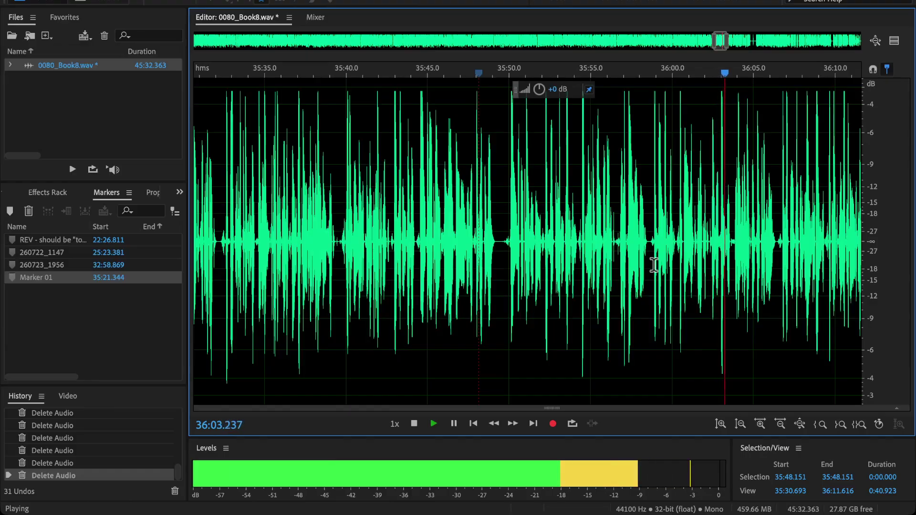
Move Marker 01 forward to 36:04.572 and keep listening to the narration that follows.
{"action": "scroll", "coordinate": [653, 265], "scroll_direction": "down", "scroll_amount": 2}
{"action": "left_click_drag", "start_coordinate": [261, 61], "coordinate": [733, 128]}
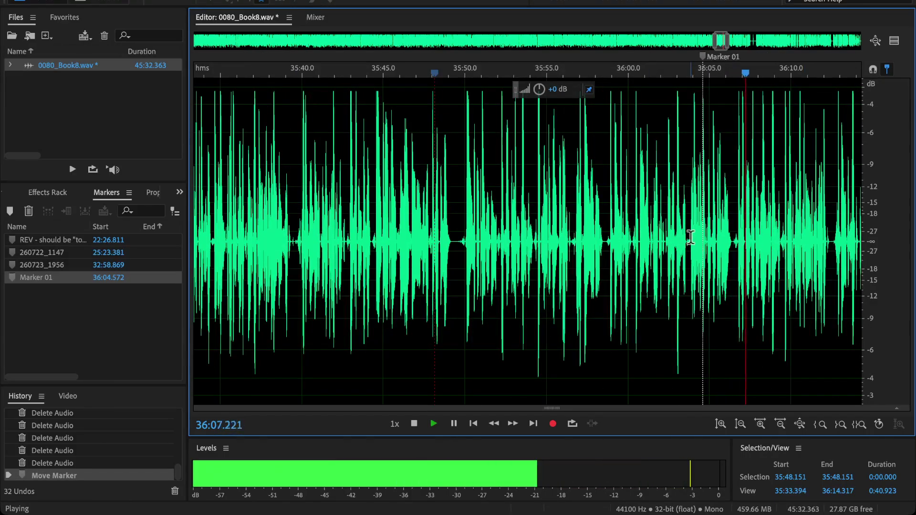
{"action": "scroll", "coordinate": [713, 126], "scroll_direction": "up", "scroll_amount": 2}
{"action": "scroll", "coordinate": [691, 237], "scroll_direction": "right", "scroll_amount": 5}
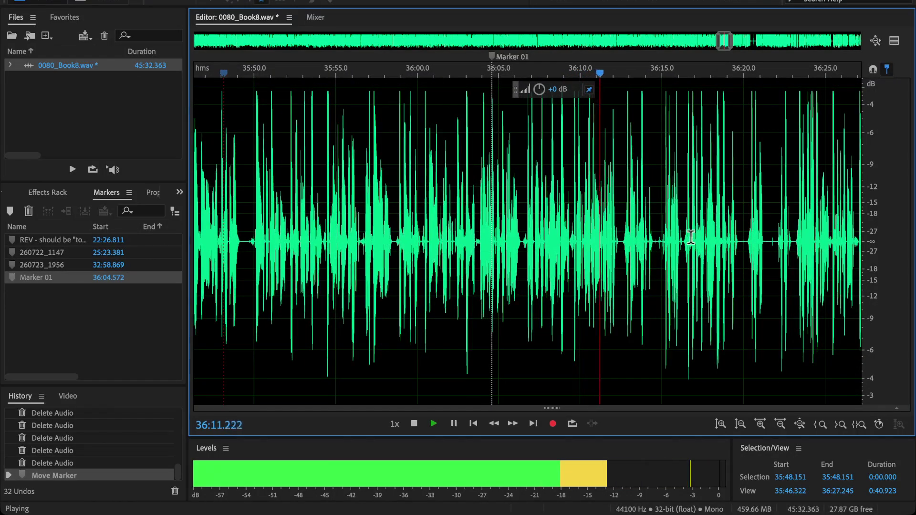
{"action": "scroll", "coordinate": [696, 270], "scroll_direction": "up", "scroll_amount": 3}
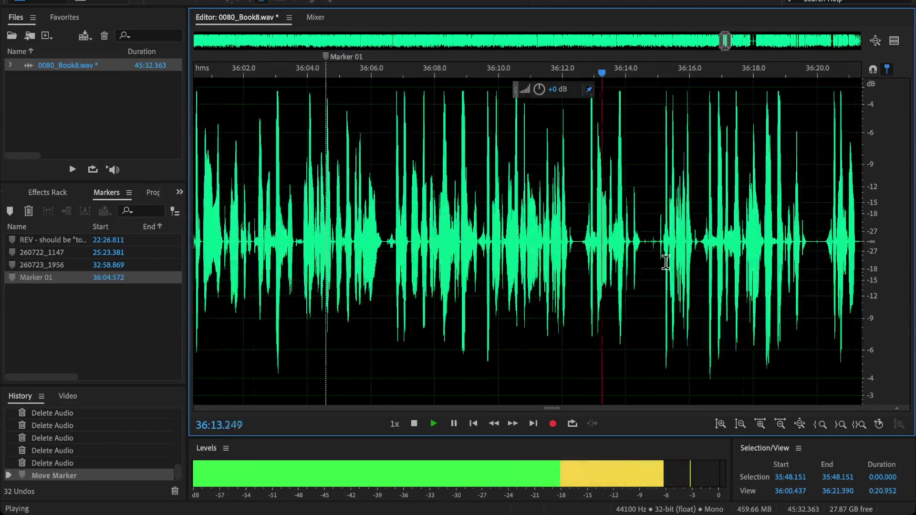
{"action": "scroll", "coordinate": [677, 257], "scroll_direction": "right", "scroll_amount": 4}
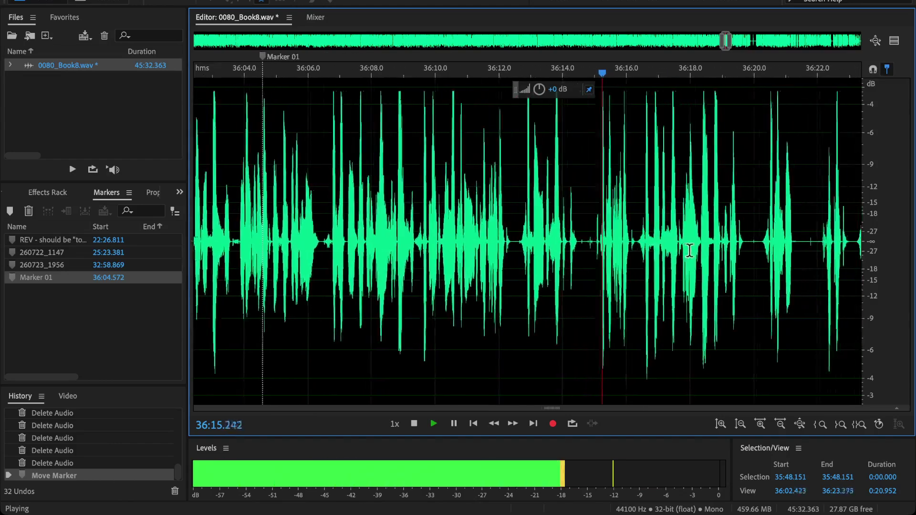
Spot-check the narration around 36:23, 36:15 and 36:12, and delete the repeated audio from 36:12.165 to 36:16.095.
{"action": "left_click", "coordinate": [749, 243]}
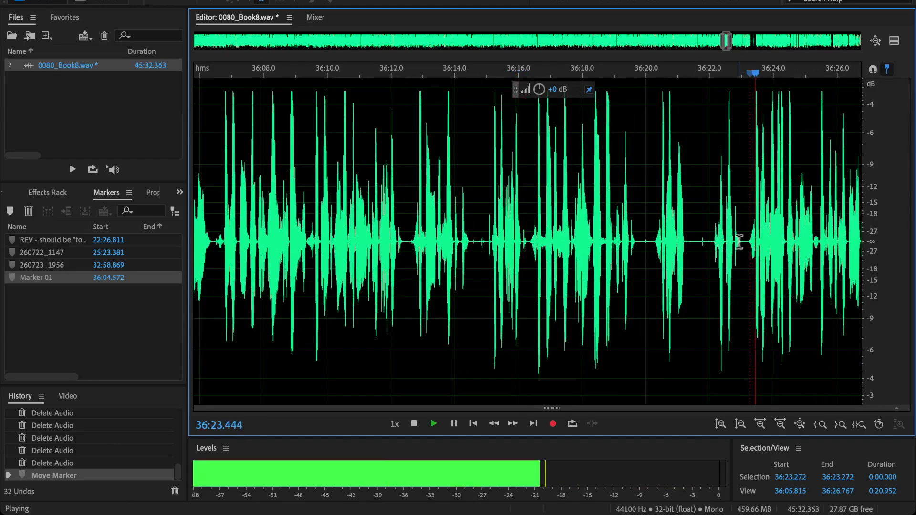
{"action": "left_click", "coordinate": [508, 240]}
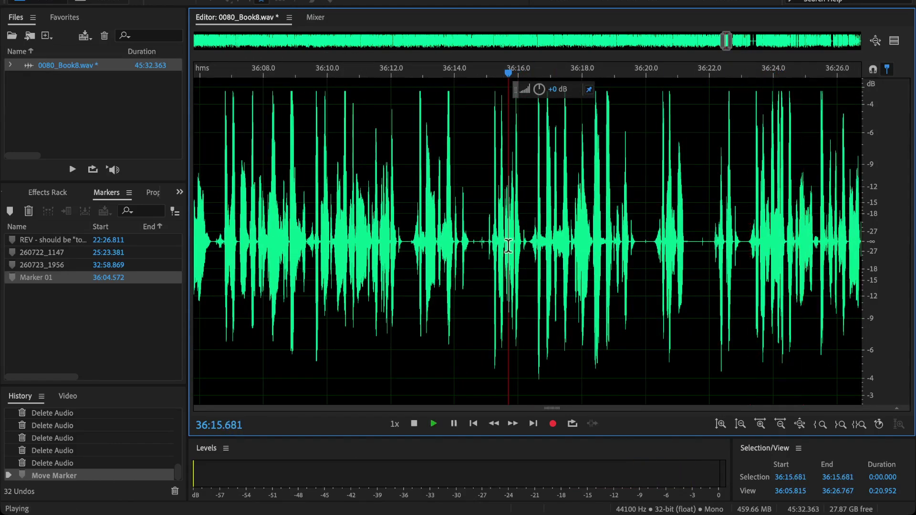
{"action": "left_click", "coordinate": [391, 238]}
{"action": "key", "text": "space"}
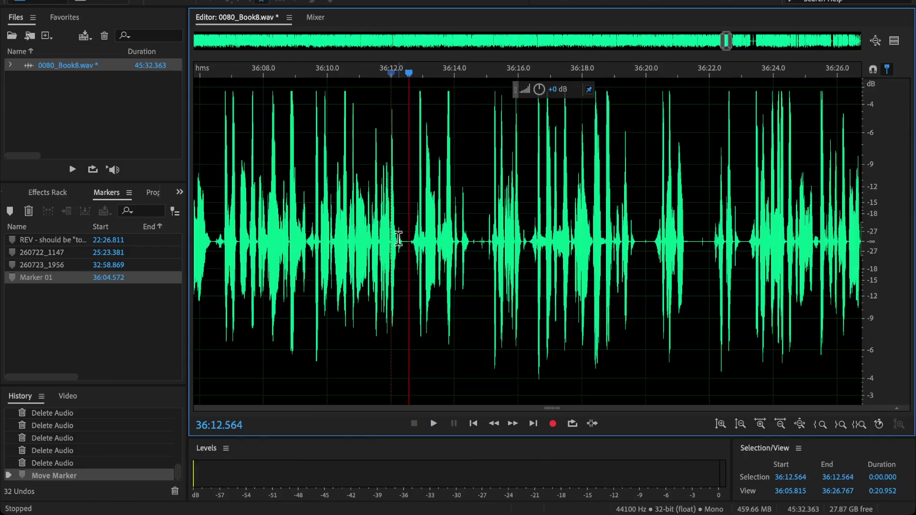
{"action": "left_click_drag", "start_coordinate": [396, 240], "coordinate": [514, 283]}
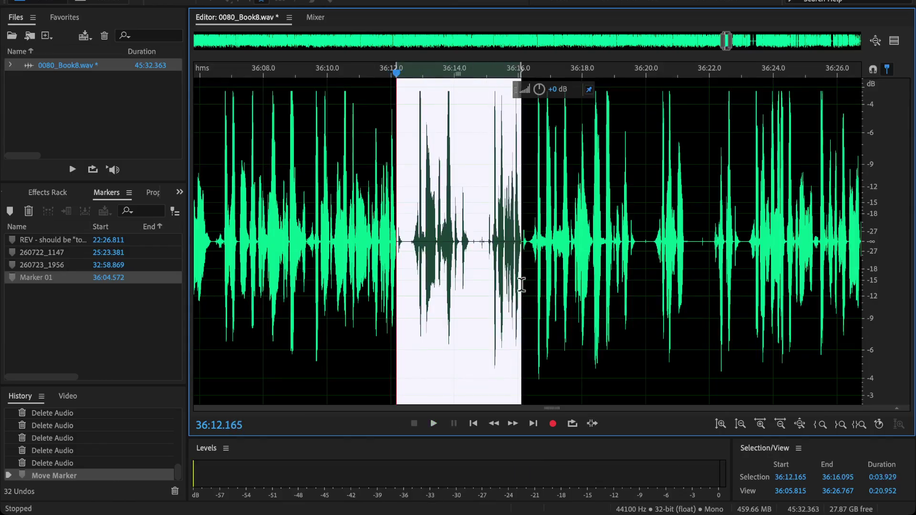
{"action": "key", "text": "Delete"}
Play back the join and the following narration from 36:10.841, stopping at the next pause.
{"action": "left_click", "coordinate": [354, 240]}
{"action": "key", "text": "space"}
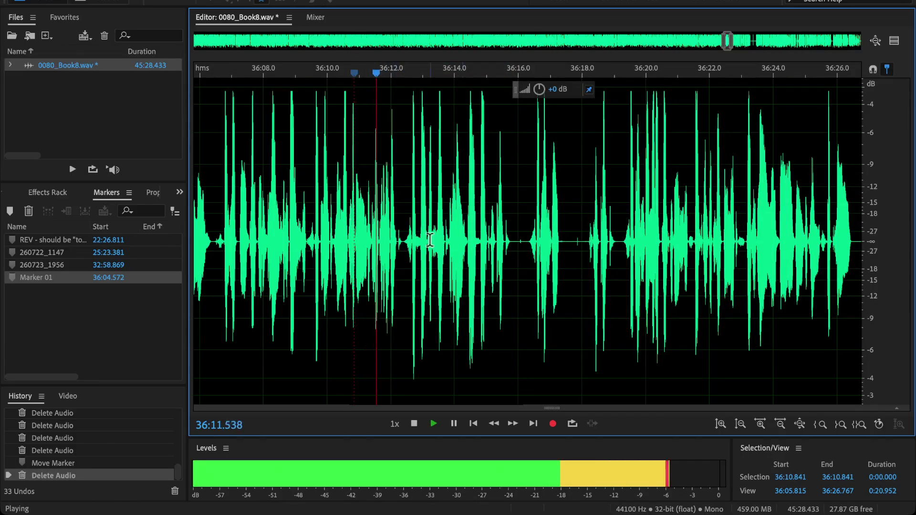
{"action": "scroll", "coordinate": [468, 250], "scroll_direction": "up", "scroll_amount": 3}
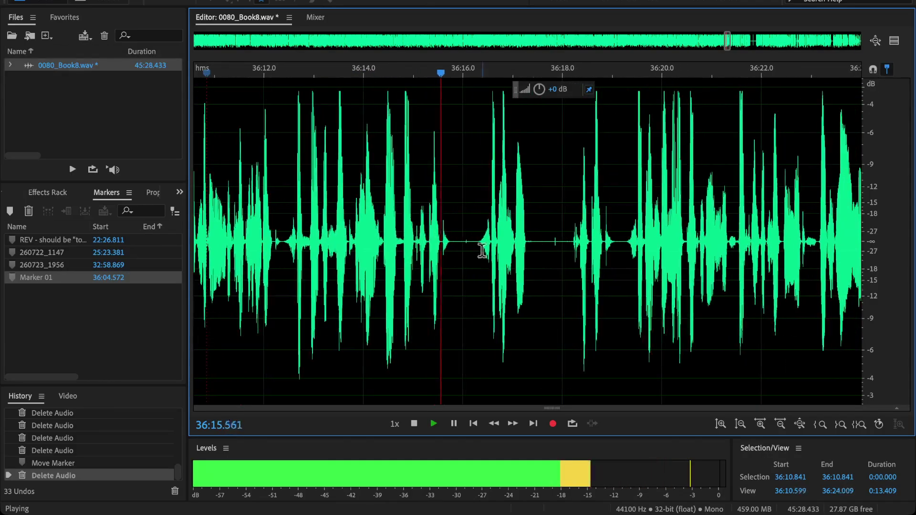
{"action": "key", "text": "space"}
Listen to the short phrase just after 36:18 and delete the repeated audio from about 36:15.6 to 36:18.8.
{"action": "left_click", "coordinate": [571, 241]}
{"action": "key", "text": "space"}
{"action": "key", "text": "space"}
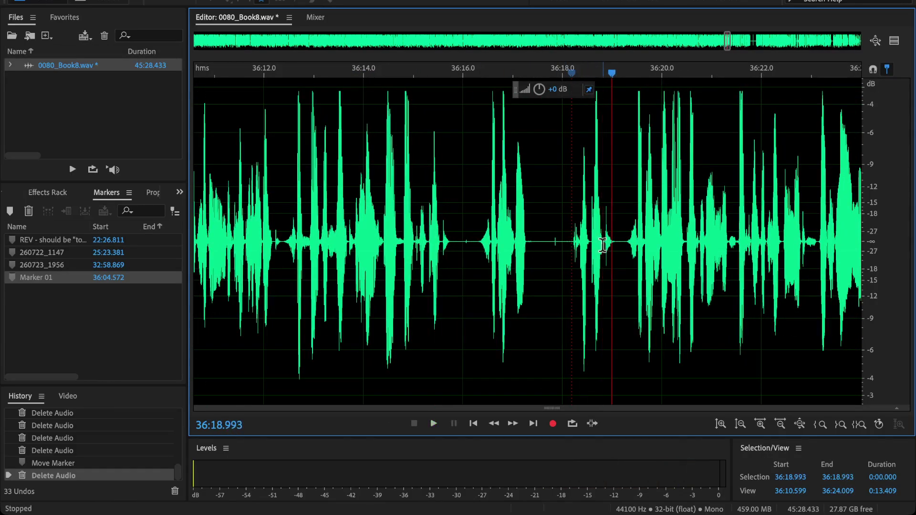
{"action": "left_click_drag", "start_coordinate": [604, 245], "coordinate": [443, 293]}
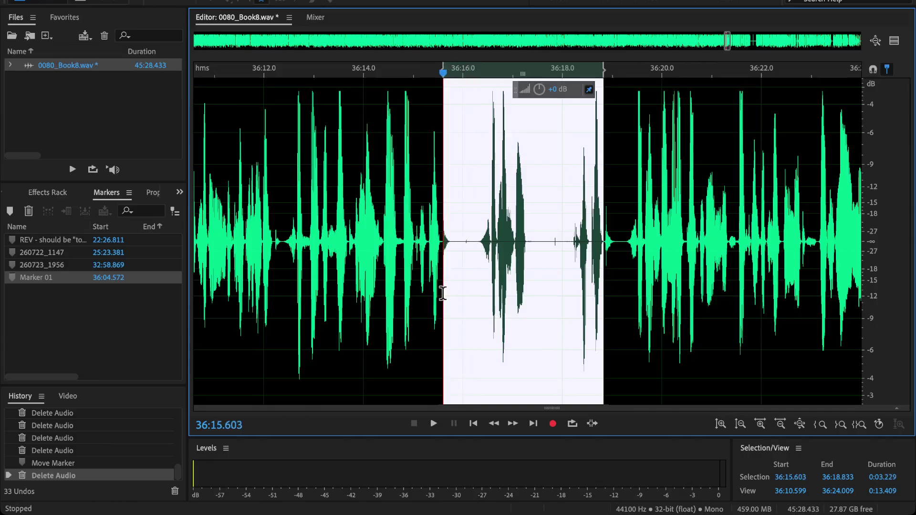
{"action": "key", "text": "Delete"}
Play back the join and the following narration from 36:14.716.
{"action": "left_click", "coordinate": [399, 238]}
{"action": "key", "text": "space"}
{"action": "scroll", "coordinate": [460, 230], "scroll_direction": "down", "scroll_amount": 3}
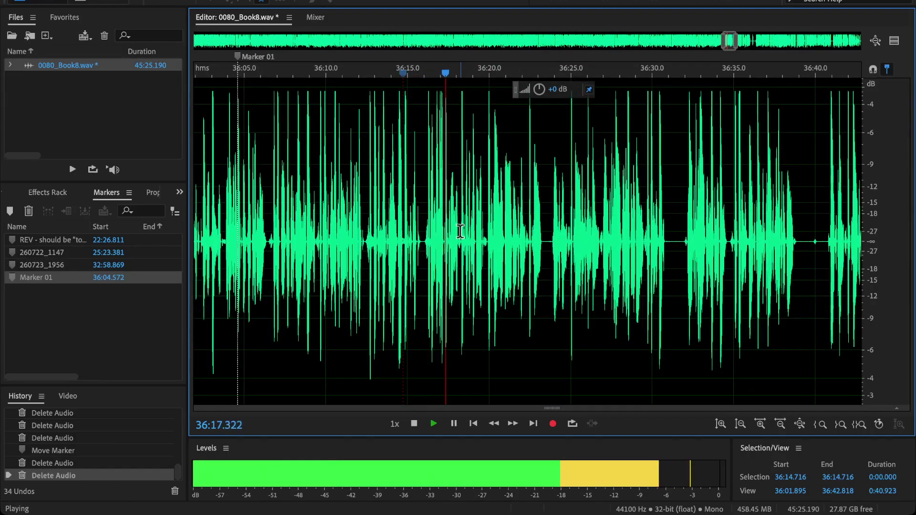
Find the repeated passage near 36:22, delete the audio from about 36:22.26 to 36:24.79, and resume playback.
{"action": "scroll", "coordinate": [486, 235], "scroll_direction": "up", "scroll_amount": 3}
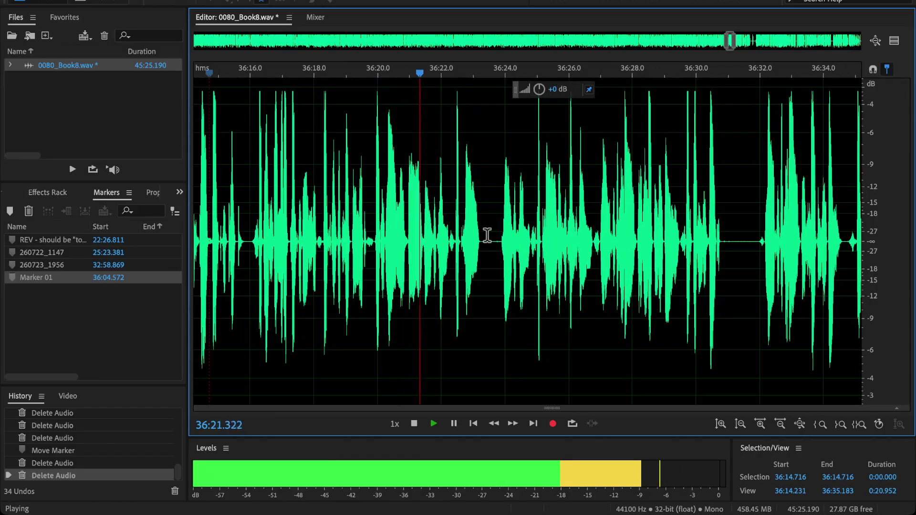
{"action": "scroll", "coordinate": [486, 234], "scroll_direction": "up", "scroll_amount": 2}
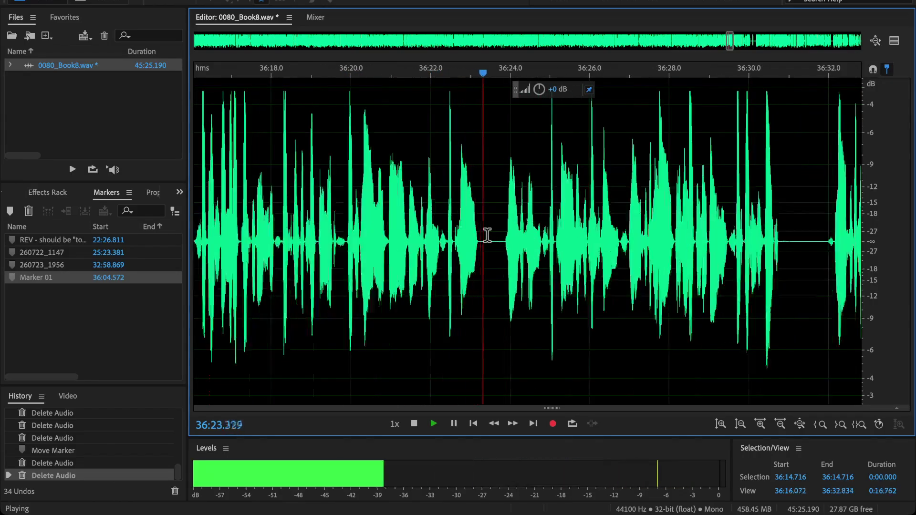
{"action": "key", "text": "space"}
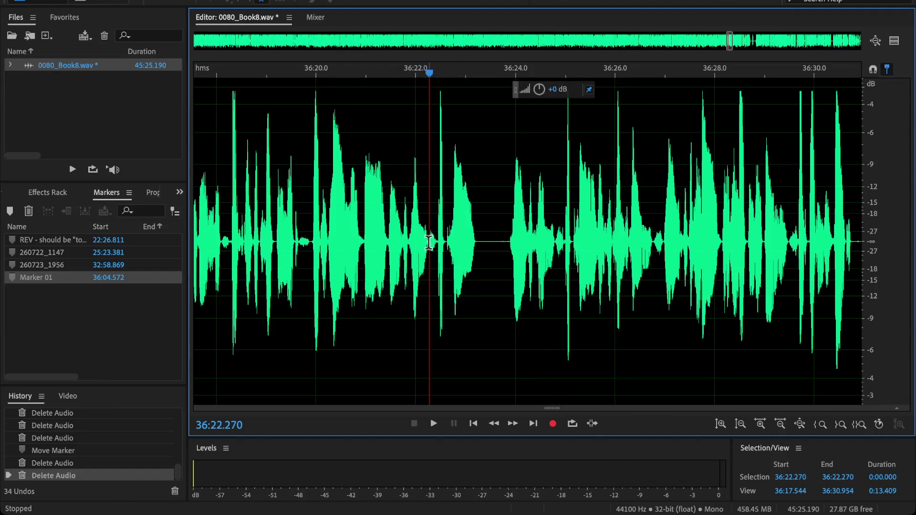
{"action": "left_click_drag", "start_coordinate": [429, 242], "coordinate": [543, 298]}
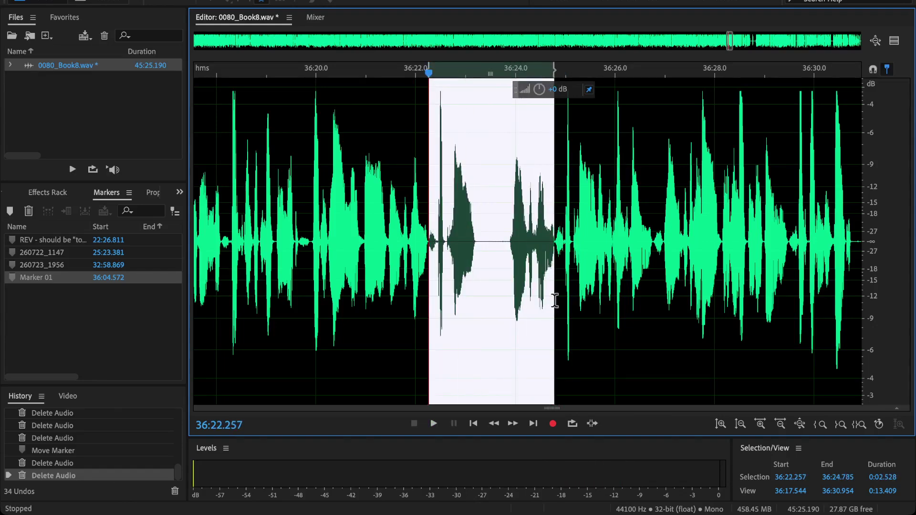
{"action": "key", "text": "Delete"}
{"action": "key", "text": "space"}
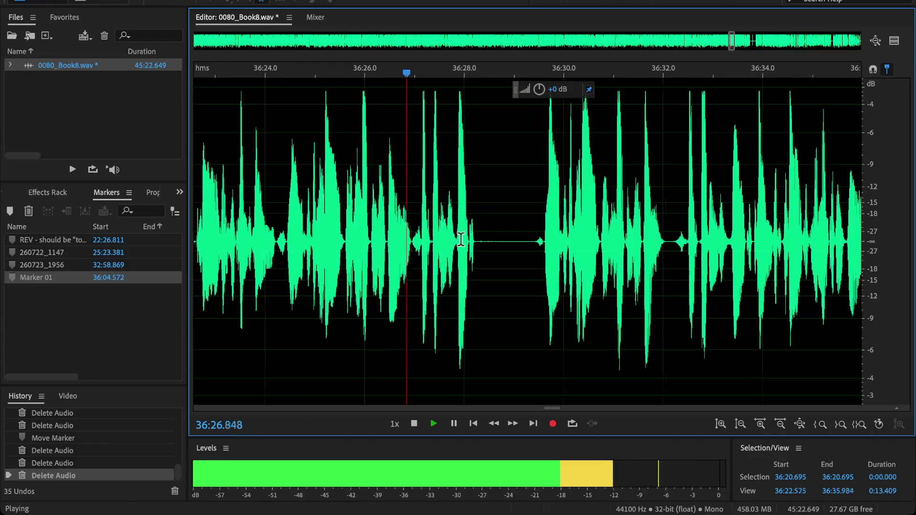
Audition the retake near 36:29.5, delete the audio from about 36:25.59 to 36:30.72, and play across the cut.
{"action": "left_click", "coordinate": [539, 229]}
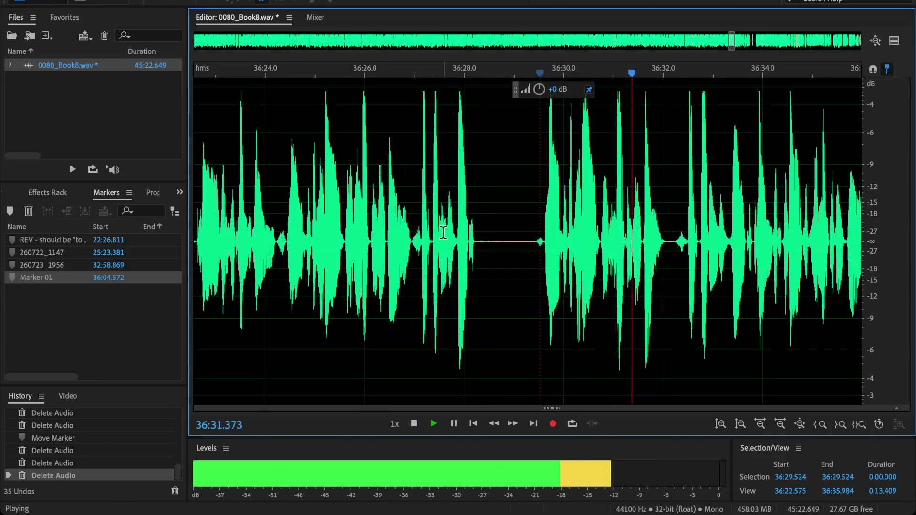
{"action": "key", "text": "space"}
{"action": "key", "text": "space"}
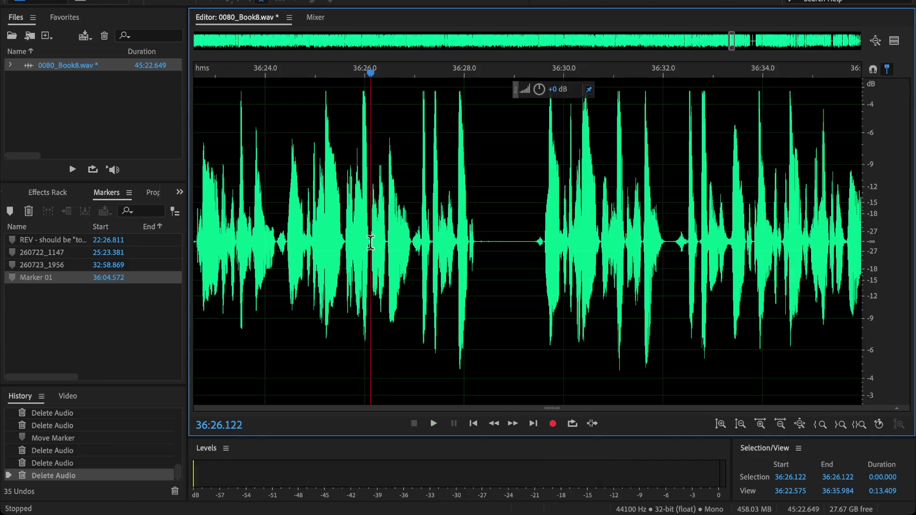
{"action": "left_click_drag", "start_coordinate": [344, 244], "coordinate": [584, 308]}
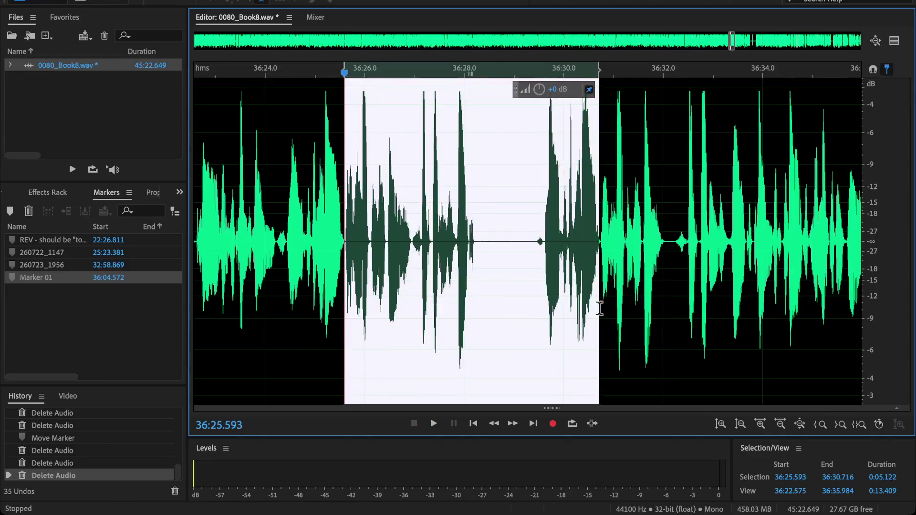
{"action": "key", "text": "Delete"}
{"action": "left_click", "coordinate": [292, 188]}
{"action": "key", "text": "space"}
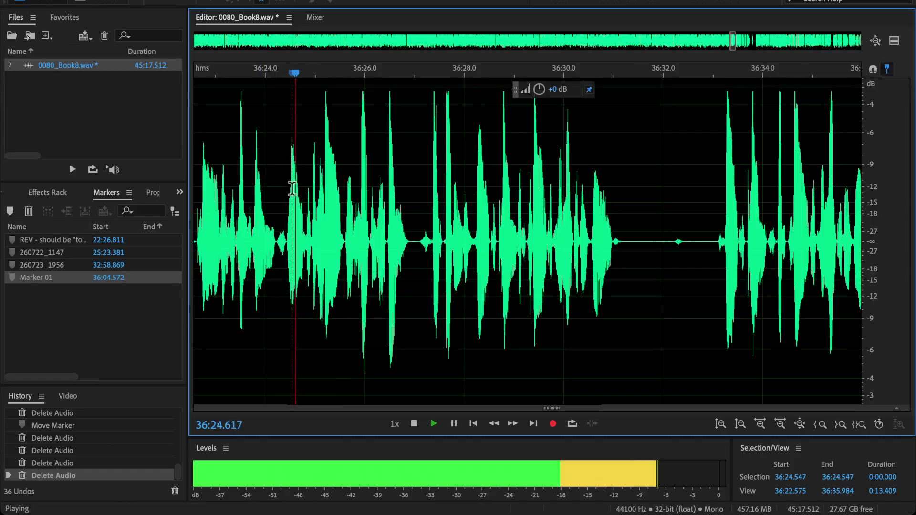
Locate the retake near 36:33, delete the audio from about 36:28.67 to 36:33.66, and play across the cut from about 36:28.
{"action": "key", "text": "backslash"}
{"action": "key", "text": "backslash"}
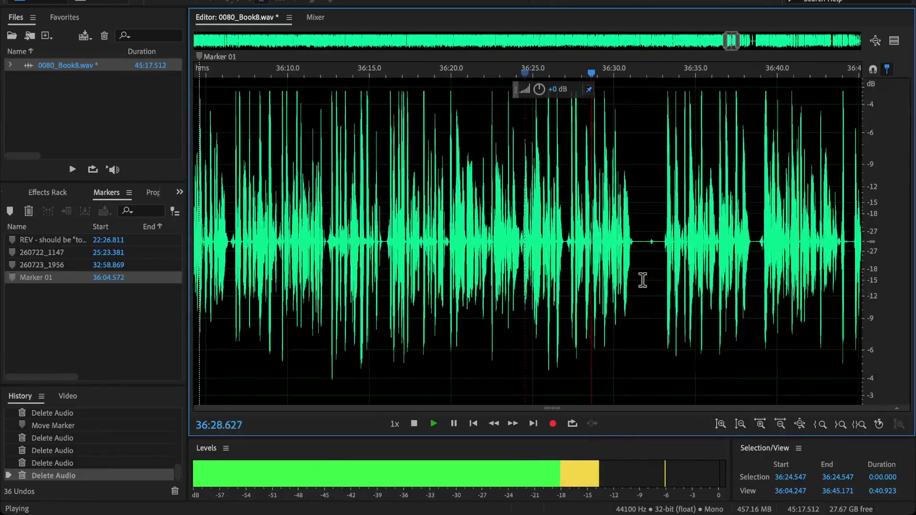
{"action": "scroll", "coordinate": [668, 267], "scroll_direction": "up", "scroll_amount": 2}
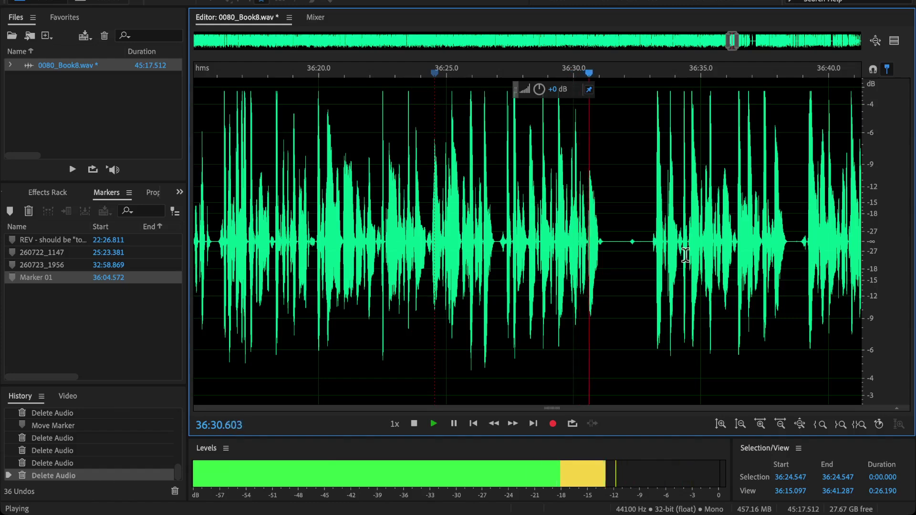
{"action": "left_click", "coordinate": [630, 246]}
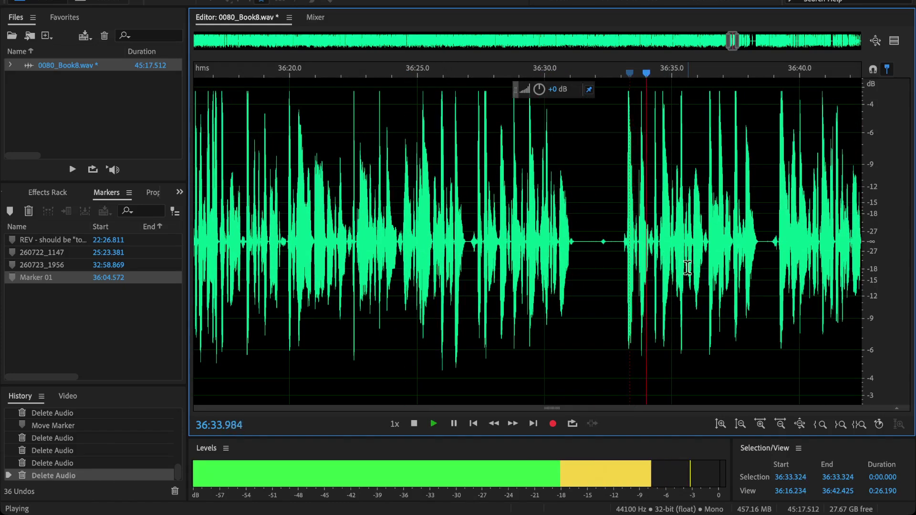
{"action": "scroll", "coordinate": [687, 267], "scroll_direction": "up", "scroll_amount": 2}
{"action": "key", "text": "space"}
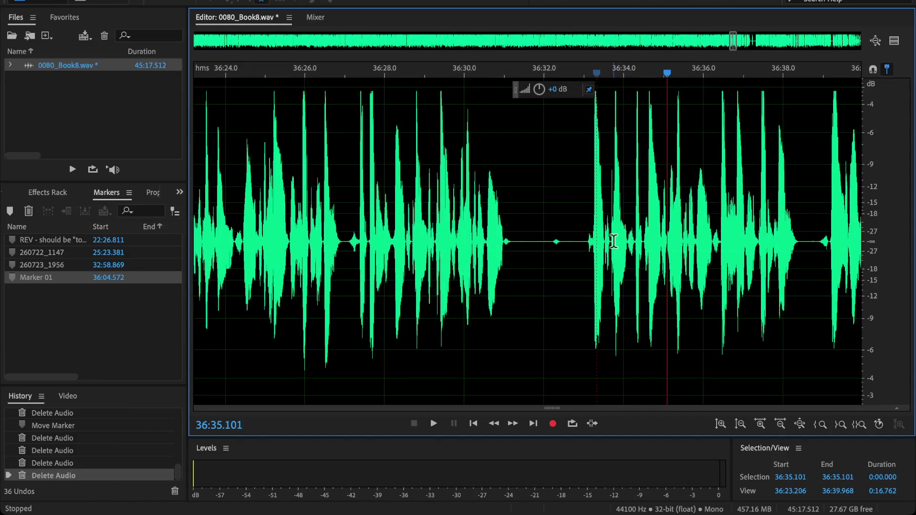
{"action": "left_click", "coordinate": [610, 242]}
{"action": "key", "text": "space"}
{"action": "key", "text": "space"}
{"action": "left_click_drag", "start_coordinate": [610, 258], "coordinate": [413, 317]}
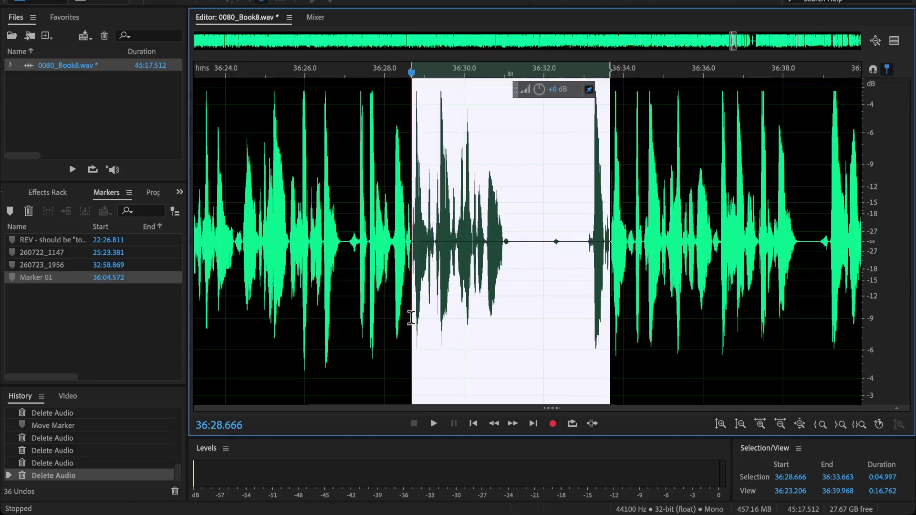
{"action": "key", "text": "Delete"}
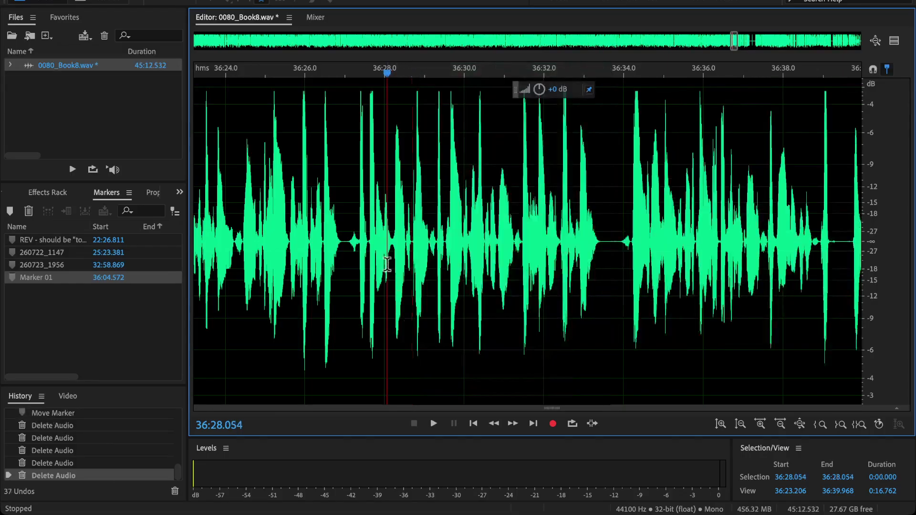
{"action": "key", "text": "space"}
Audition the takes up to 36:49, delete the audio from about 36:37.84 to 36:44.00, and play across the cut from about 36:36.9.
{"action": "scroll", "coordinate": [386, 264], "scroll_direction": "down", "scroll_amount": 3}
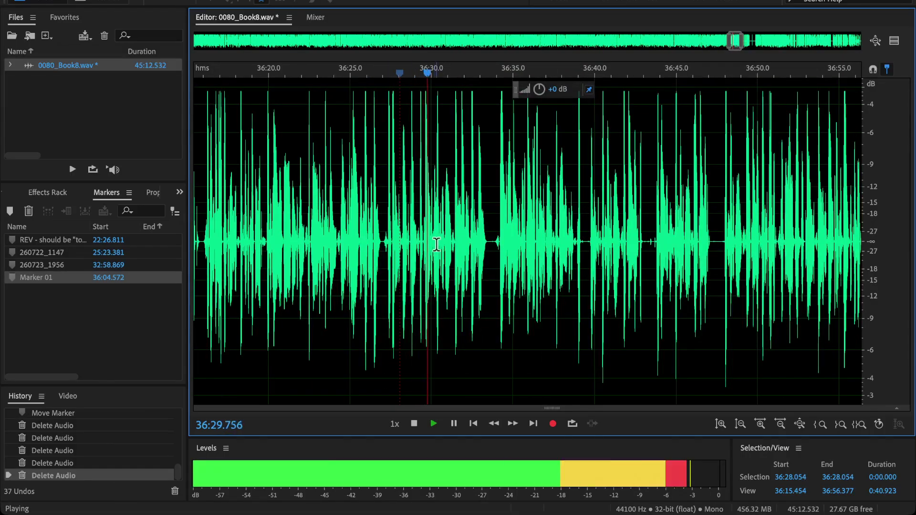
{"action": "scroll", "coordinate": [435, 243], "scroll_direction": "down", "scroll_amount": 4}
{"action": "scroll", "coordinate": [435, 244], "scroll_direction": "up", "scroll_amount": 4}
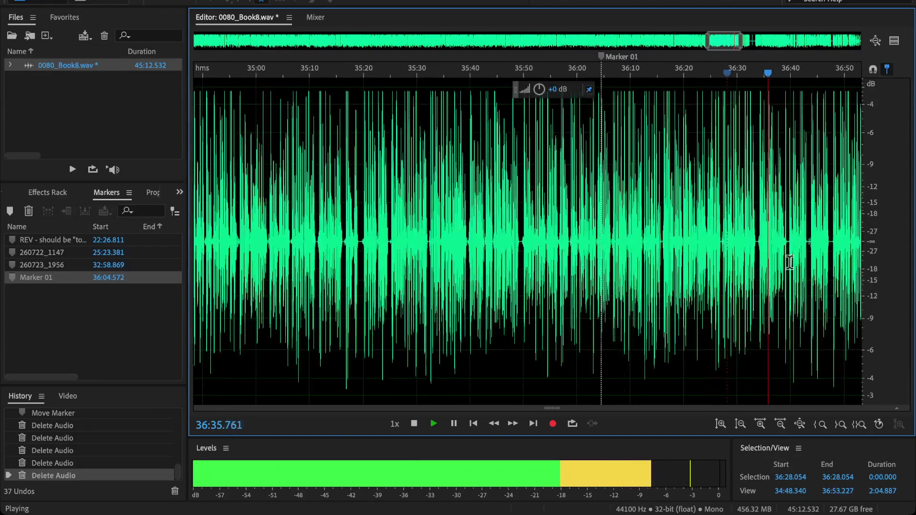
{"action": "scroll", "coordinate": [789, 262], "scroll_direction": "up", "scroll_amount": 3}
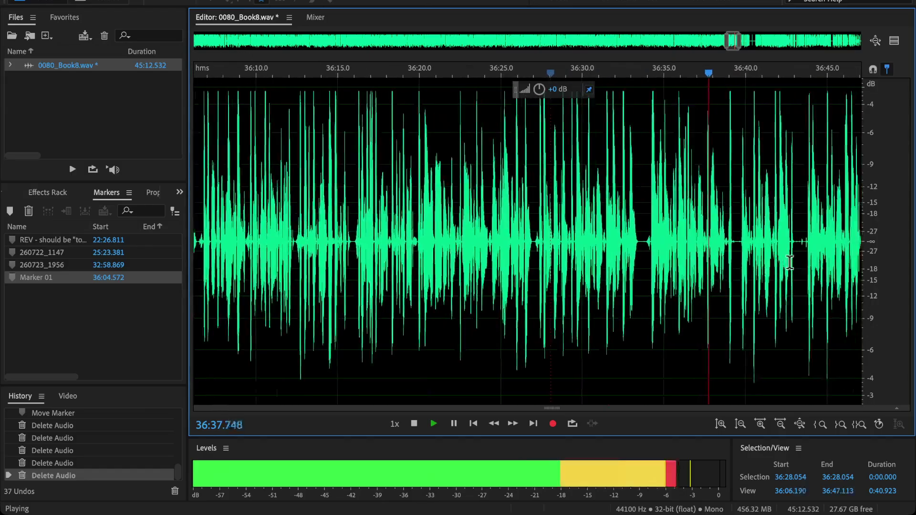
{"action": "left_click", "coordinate": [722, 236]}
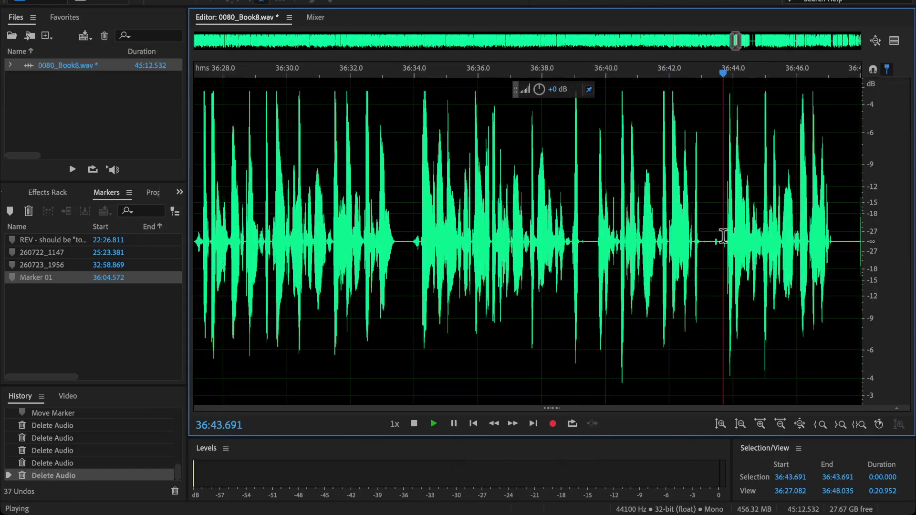
{"action": "key", "text": "space"}
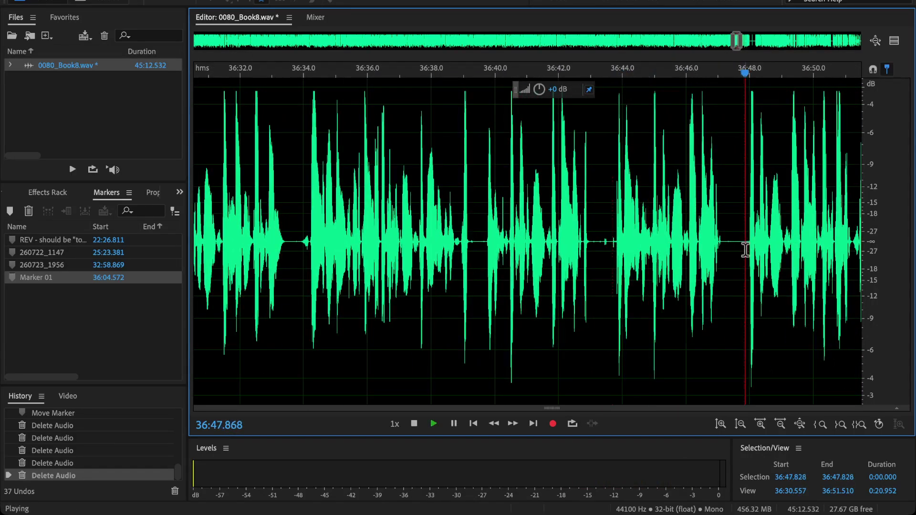
{"action": "key", "text": "space"}
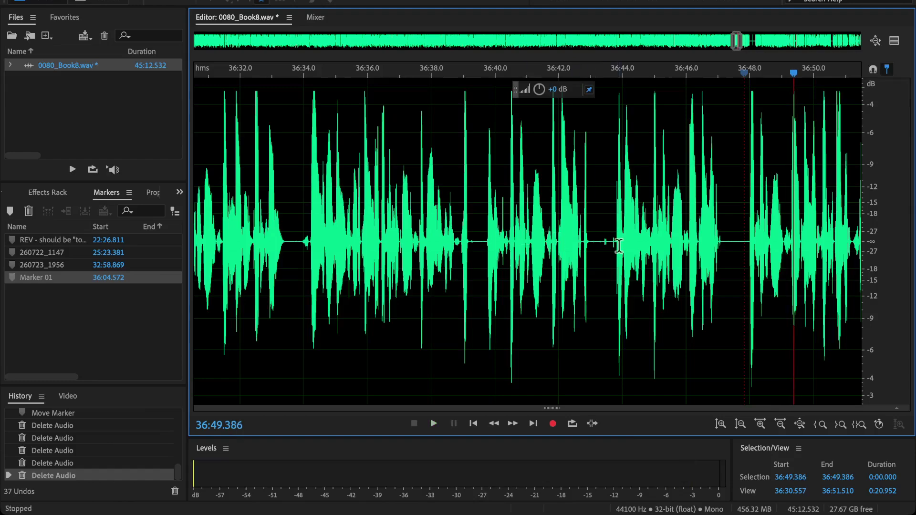
{"action": "left_click_drag", "start_coordinate": [622, 244], "coordinate": [427, 286]}
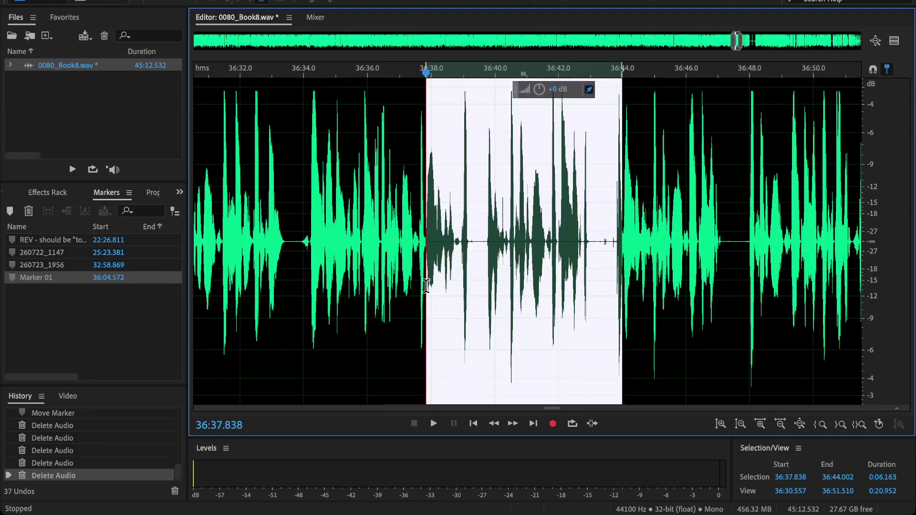
{"action": "key", "text": "space"}
{"action": "key", "text": "space"}
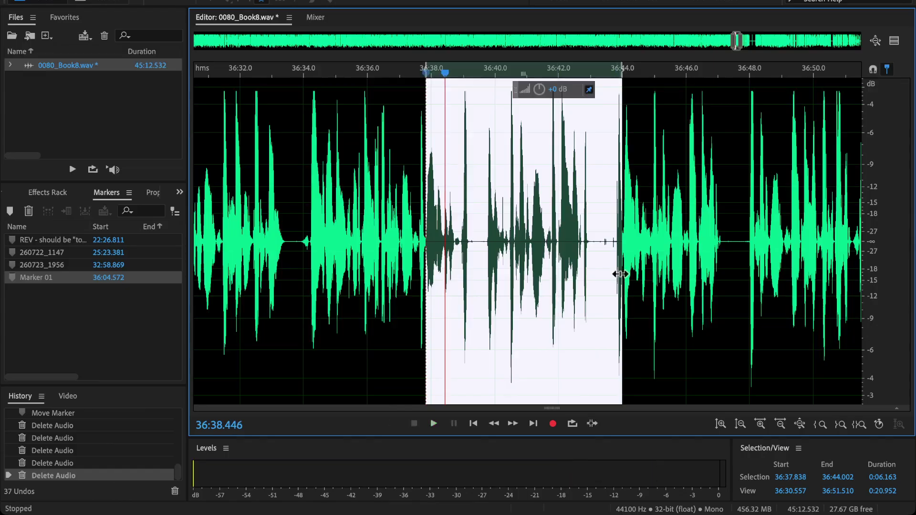
{"action": "key", "text": "Delete"}
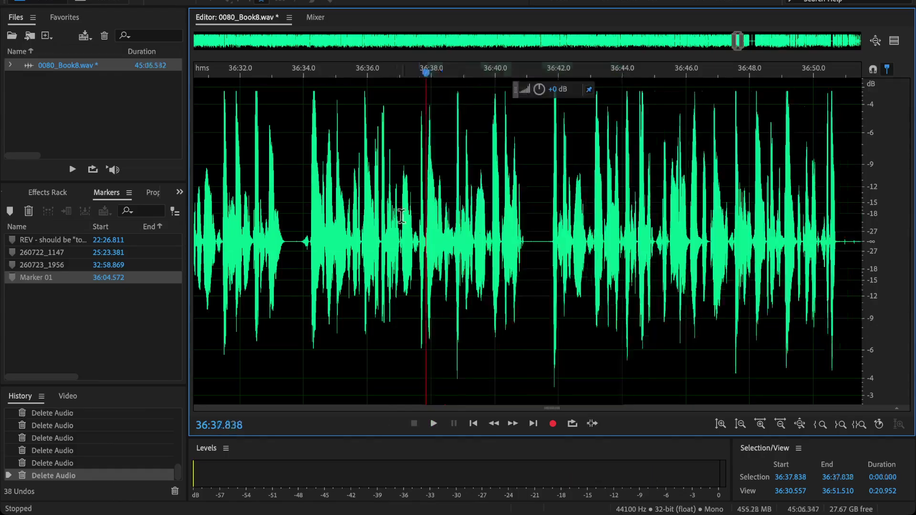
{"action": "left_click", "coordinate": [395, 241]}
{"action": "key", "text": "space"}
Audition the restart near 36:42, delete the audio from about 36:39.74 to 36:42.89, and play across the cut from about 36:37.8.
{"action": "key", "text": "backslash"}
{"action": "key", "text": "backslash"}
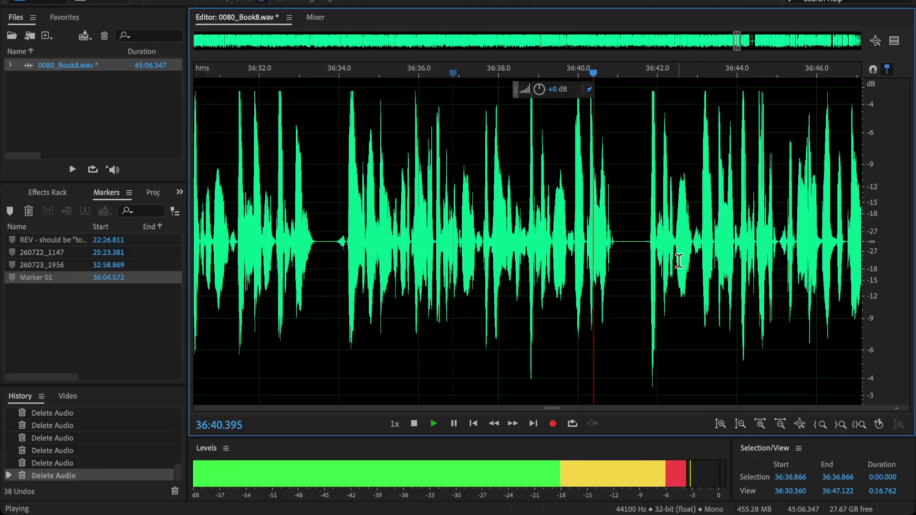
{"action": "key", "text": "space"}
{"action": "left_click", "coordinate": [660, 248]}
{"action": "key", "text": "space"}
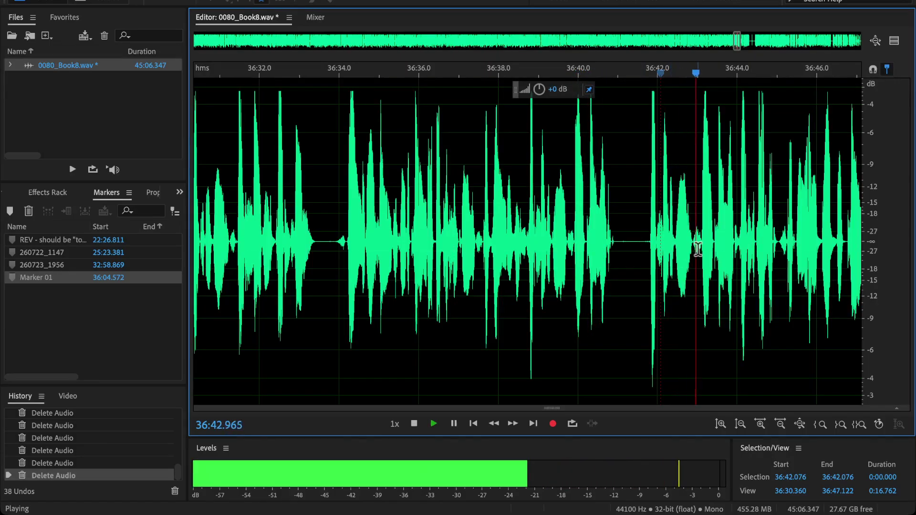
{"action": "key", "text": "space"}
{"action": "left_click_drag", "start_coordinate": [692, 248], "coordinate": [570, 299]}
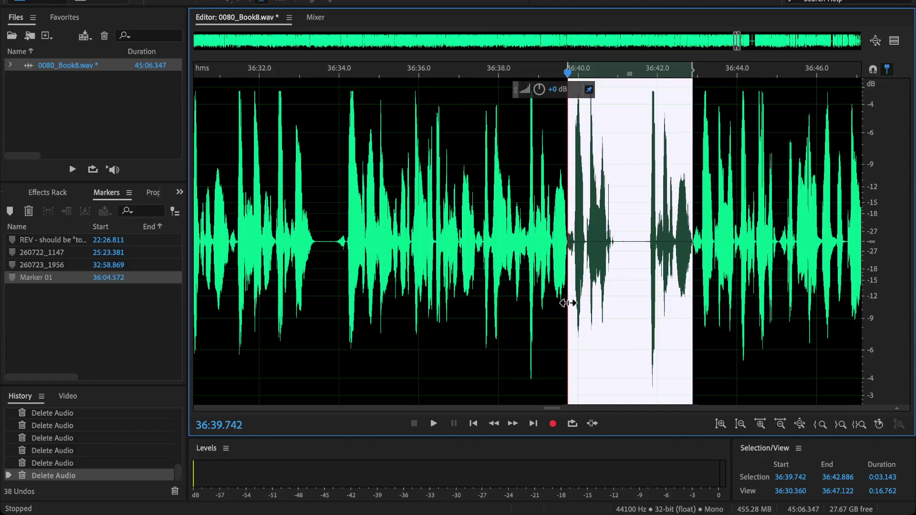
{"action": "key", "text": "Delete"}
{"action": "left_click", "coordinate": [490, 241]}
{"action": "key", "text": "space"}
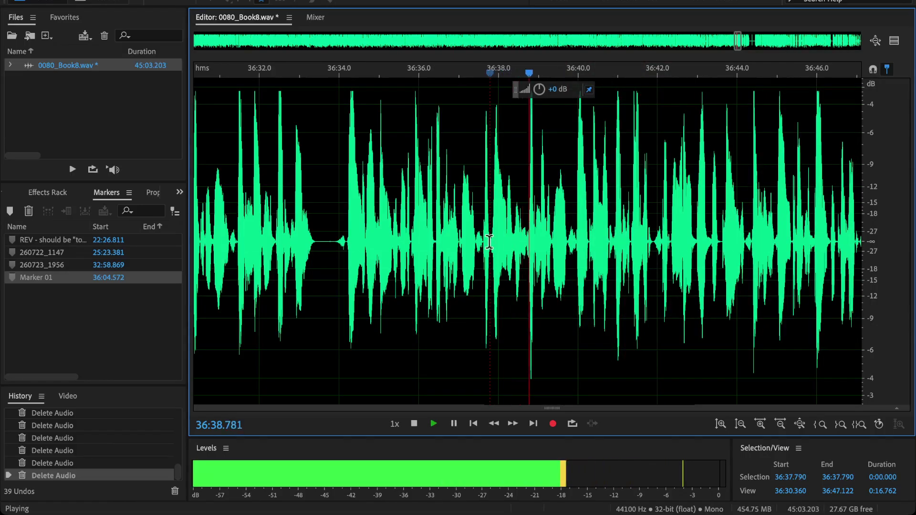
Audition the takes around 36:50 and 36:58, delete the audio from about 36:46.32 to 36:49.88, and play across the cut from about 36:44.8.
{"action": "key", "text": "minus"}
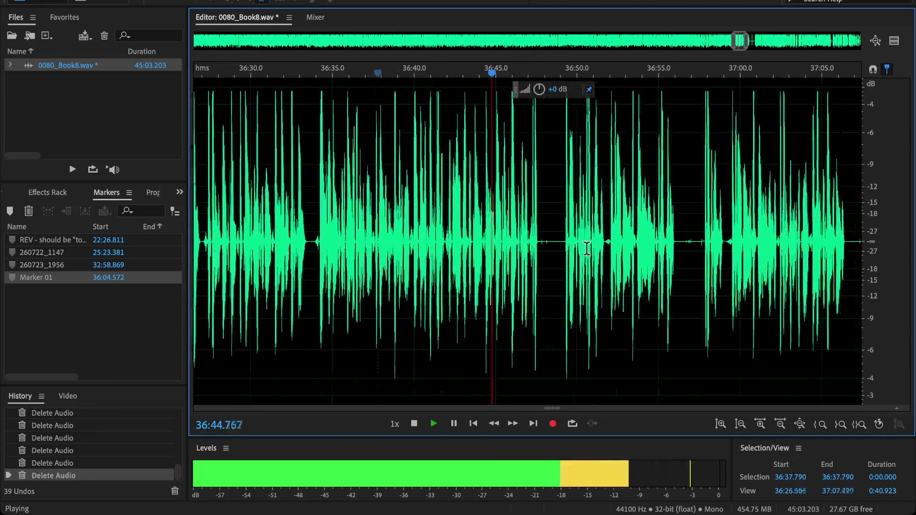
{"action": "key", "text": "equal"}
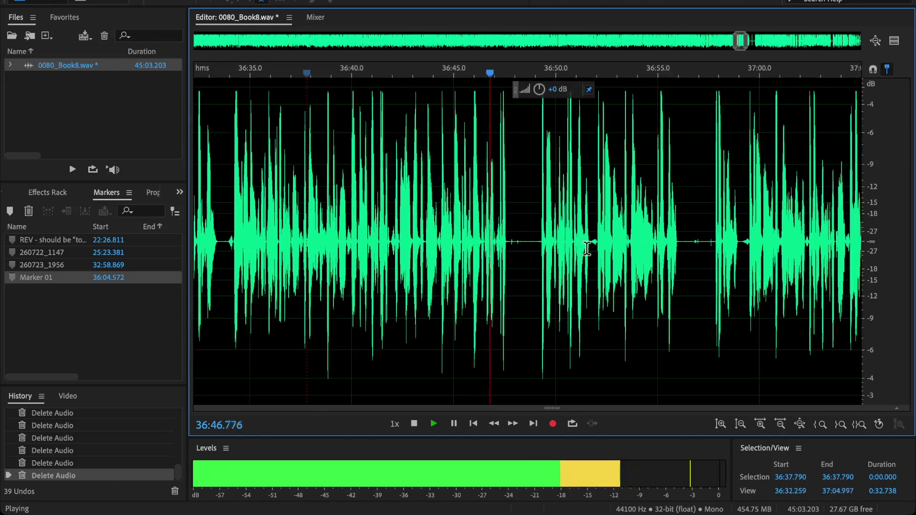
{"action": "left_click", "coordinate": [716, 237]}
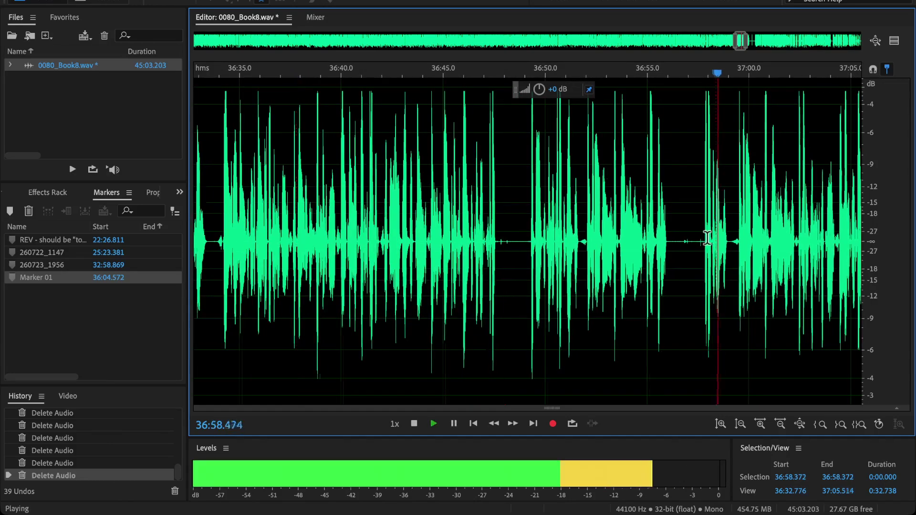
{"action": "scroll", "coordinate": [689, 238], "scroll_direction": "up", "scroll_amount": 2}
{"action": "left_click", "coordinate": [465, 241]}
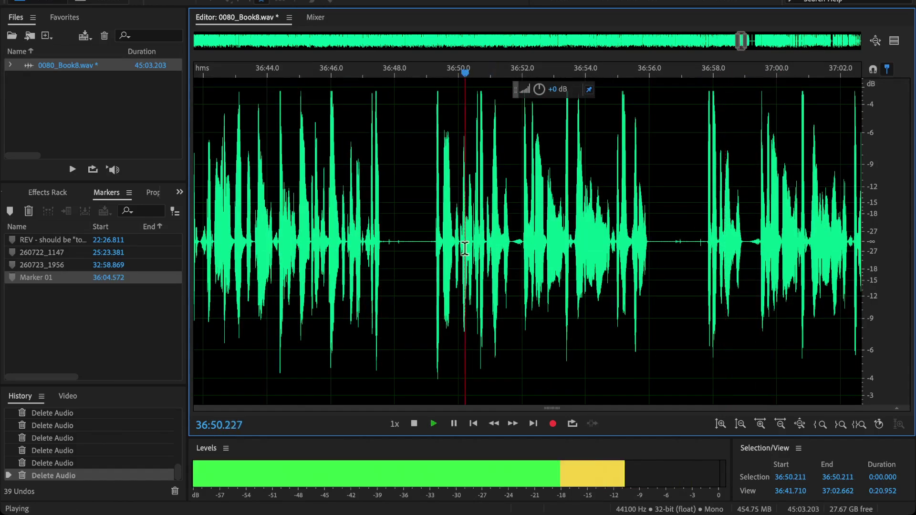
{"action": "key", "text": "space"}
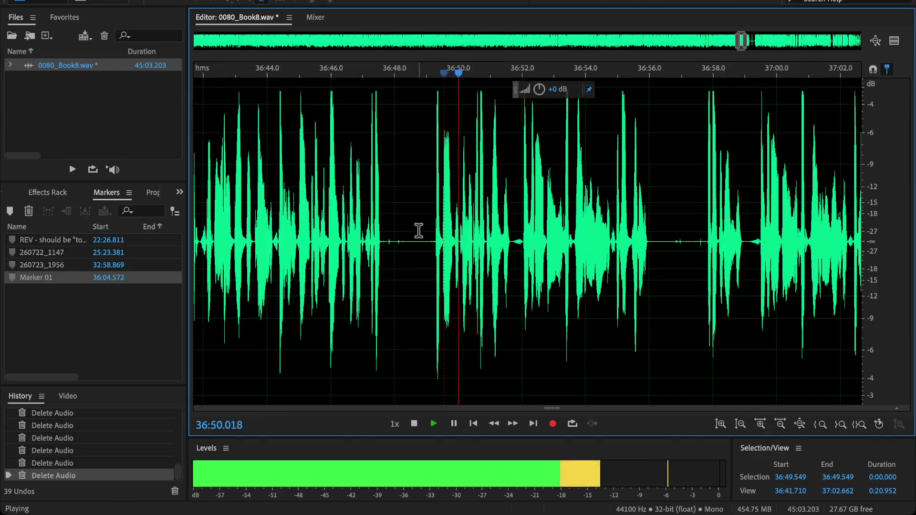
{"action": "key", "text": "space"}
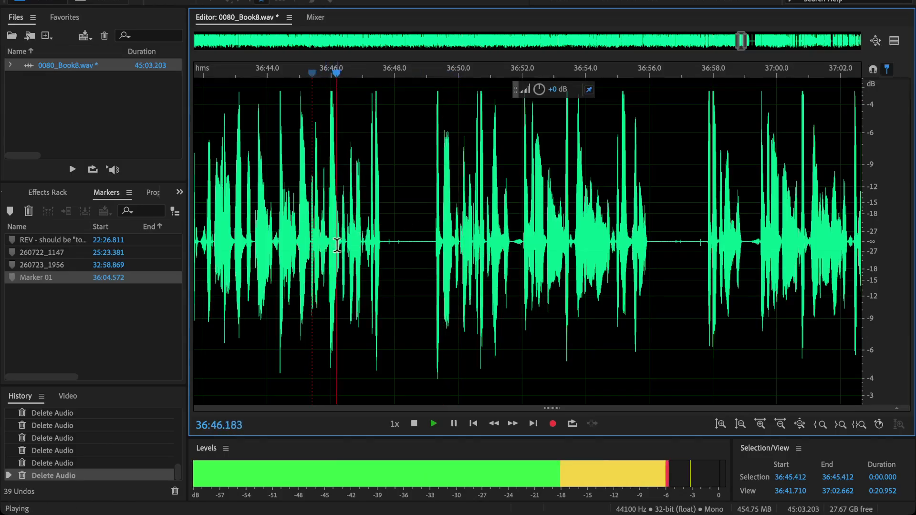
{"action": "key", "text": "space"}
{"action": "left_click_drag", "start_coordinate": [341, 243], "coordinate": [453, 288]}
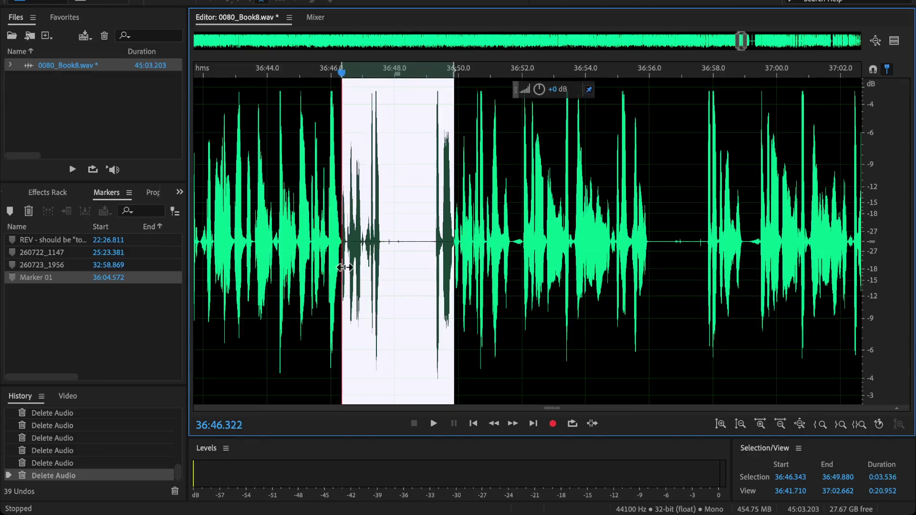
{"action": "key", "text": "Delete"}
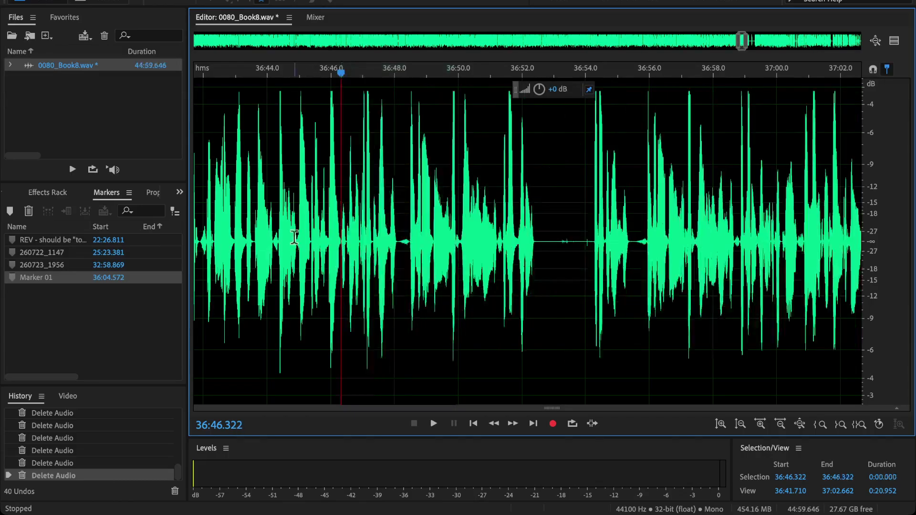
{"action": "left_click", "coordinate": [291, 236]}
{"action": "key", "text": "space"}
Audition the retake near 36:54.4, delete the audio from about 36:48.11 to 36:55.37, and play across the cut from about 36:46.1.
{"action": "key", "text": "backslash"}
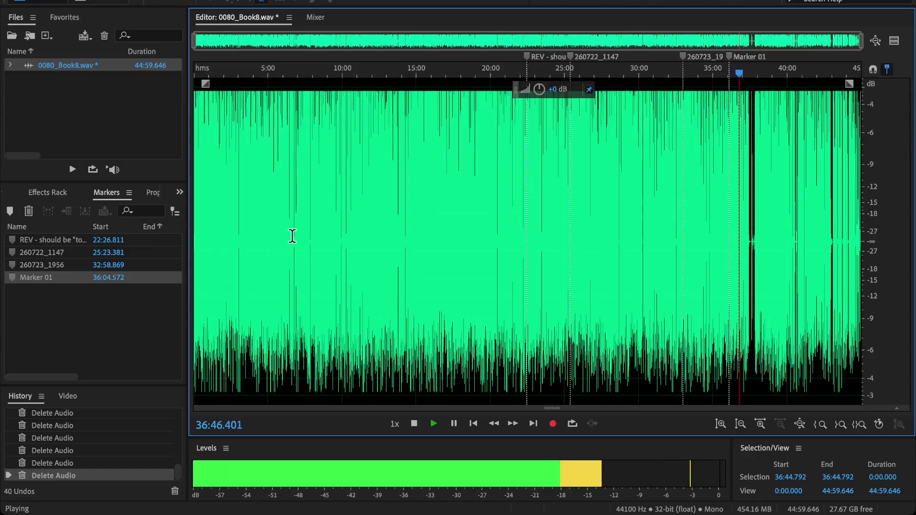
{"action": "key", "text": "backslash"}
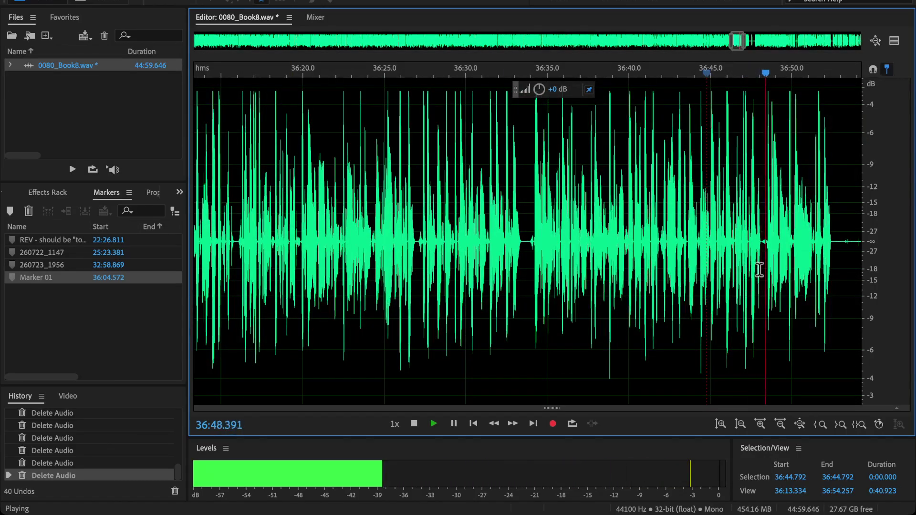
{"action": "scroll", "coordinate": [753, 277], "scroll_direction": "up", "scroll_amount": 2}
{"action": "scroll", "coordinate": [759, 269], "scroll_direction": "up", "scroll_amount": 1}
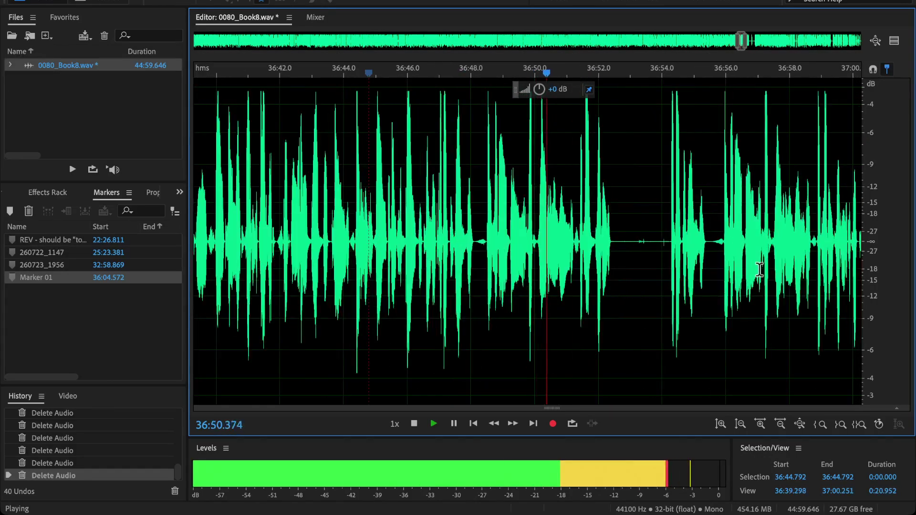
{"action": "left_click", "coordinate": [673, 242]}
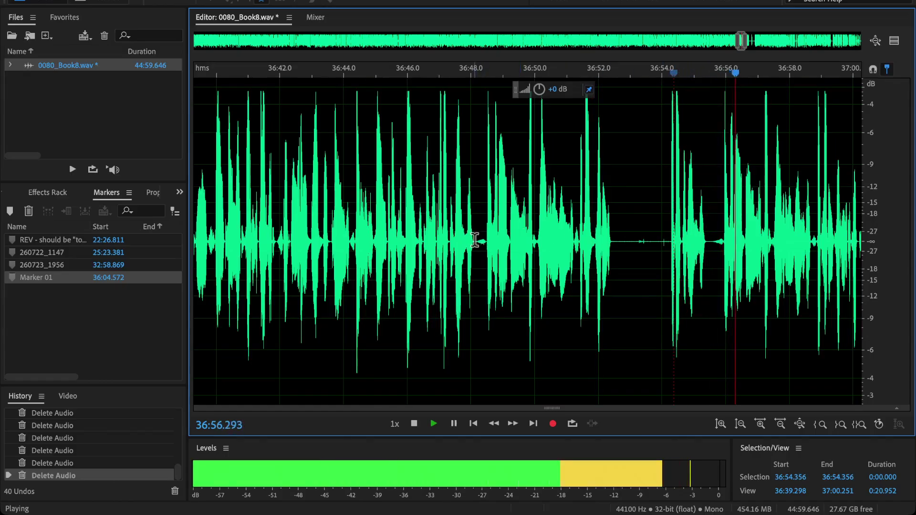
{"action": "left_click_drag", "start_coordinate": [475, 241], "coordinate": [700, 268]}
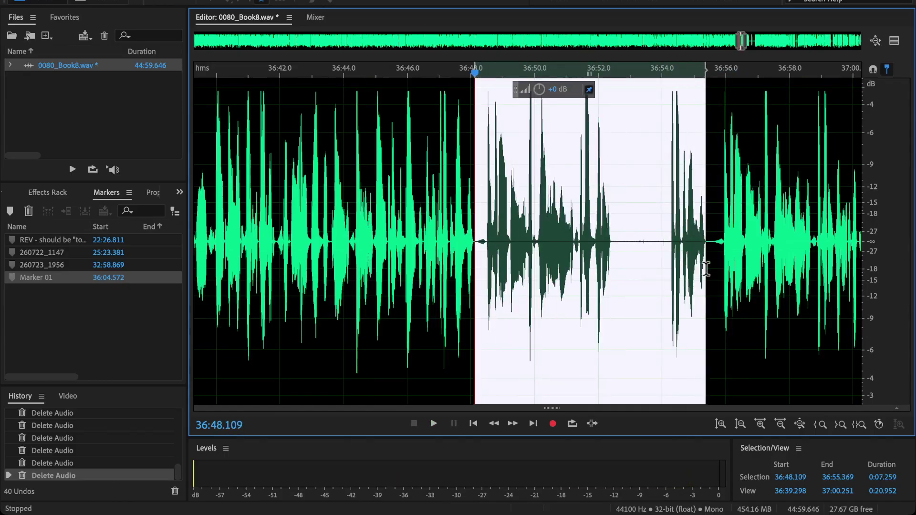
{"action": "key", "text": "Delete"}
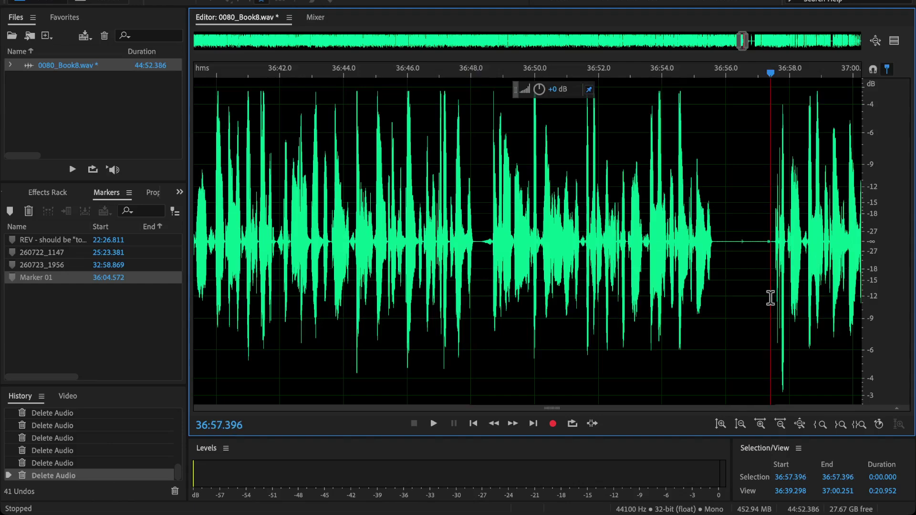
{"action": "key", "text": "space"}
{"action": "left_click", "coordinate": [317, 217]}
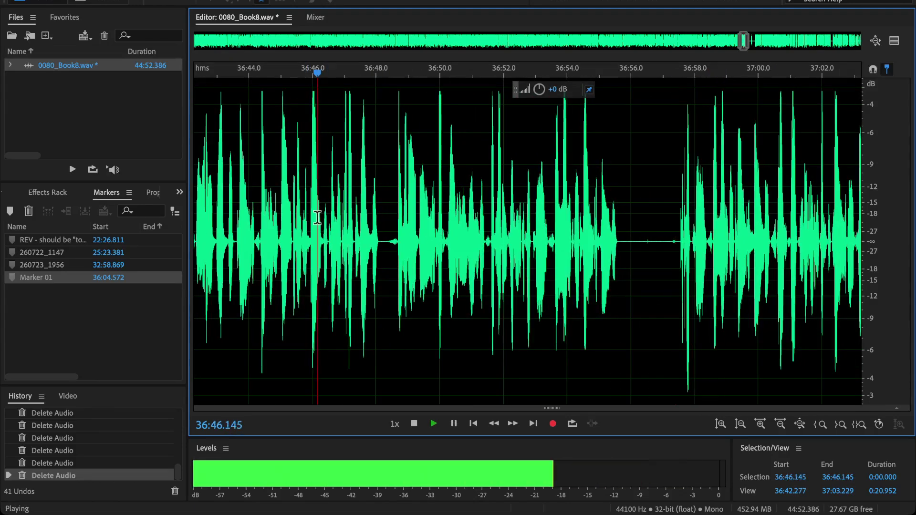
Locate the restart near 36:58, delete the audio from about 36:53.40 to 36:58.38, and play across the cut from about 36:52.7.
{"action": "scroll", "coordinate": [317, 217], "scroll_direction": "down", "scroll_amount": 2}
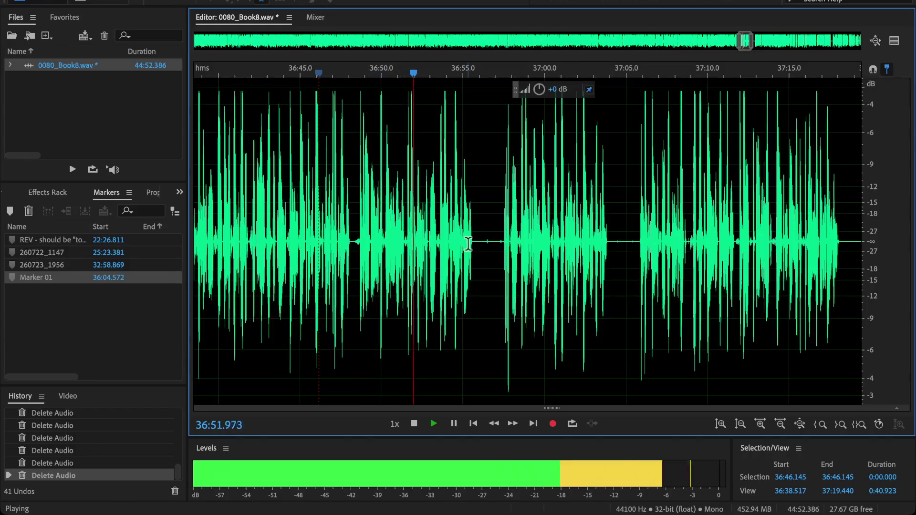
{"action": "scroll", "coordinate": [467, 244], "scroll_direction": "up", "scroll_amount": 3}
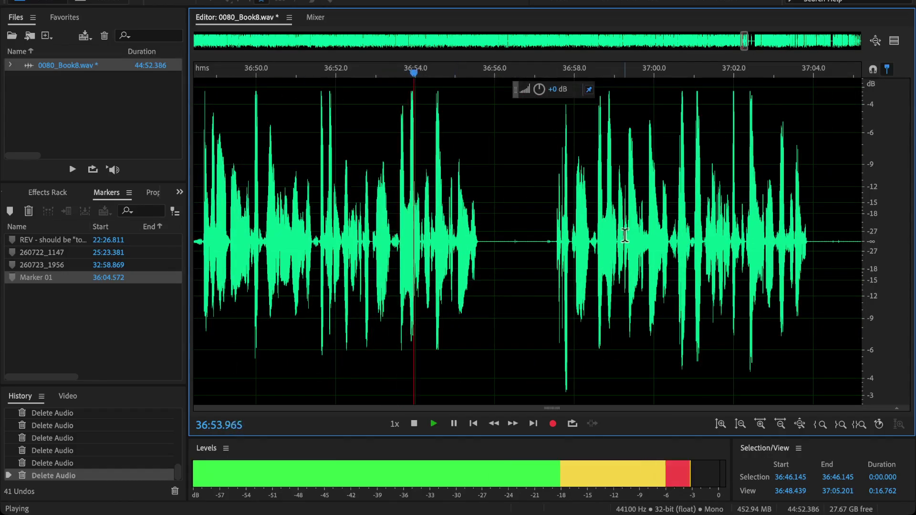
{"action": "left_click", "coordinate": [573, 231]}
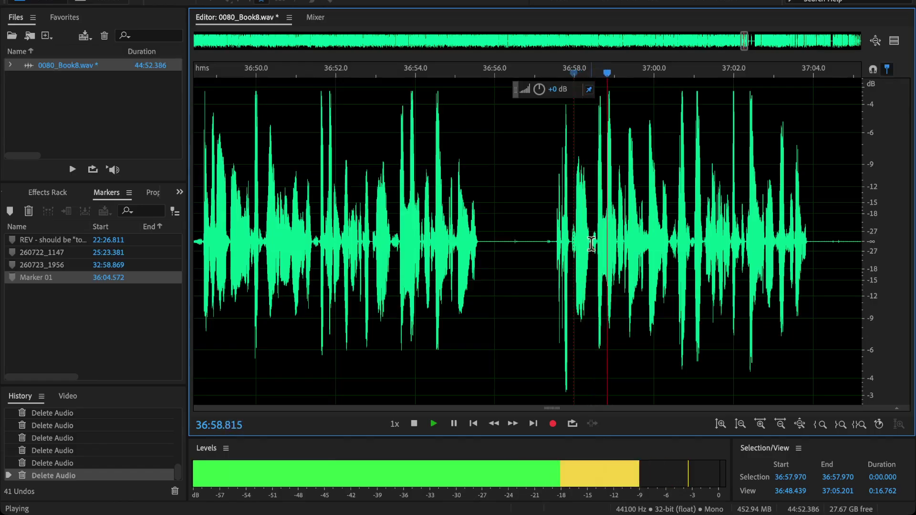
{"action": "left_click_drag", "start_coordinate": [591, 244], "coordinate": [387, 276]}
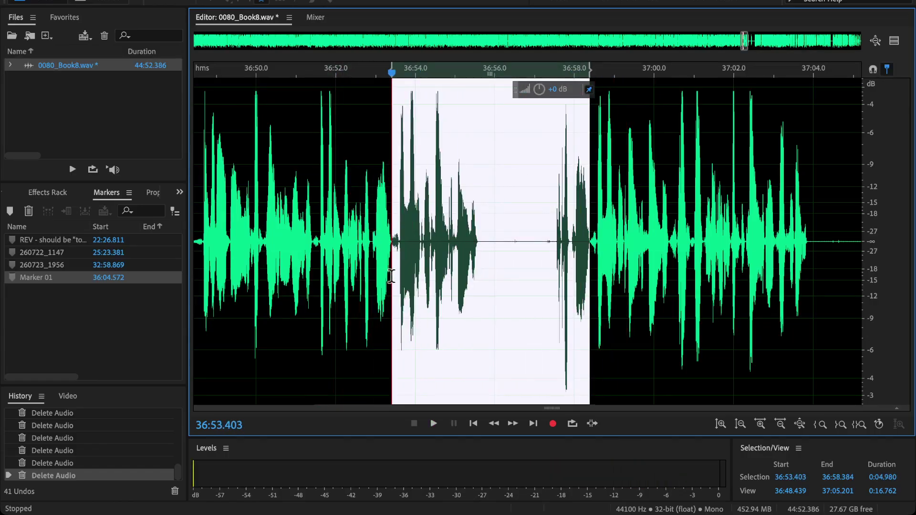
{"action": "key", "text": "space"}
{"action": "key", "text": "Delete"}
{"action": "key", "text": "space"}
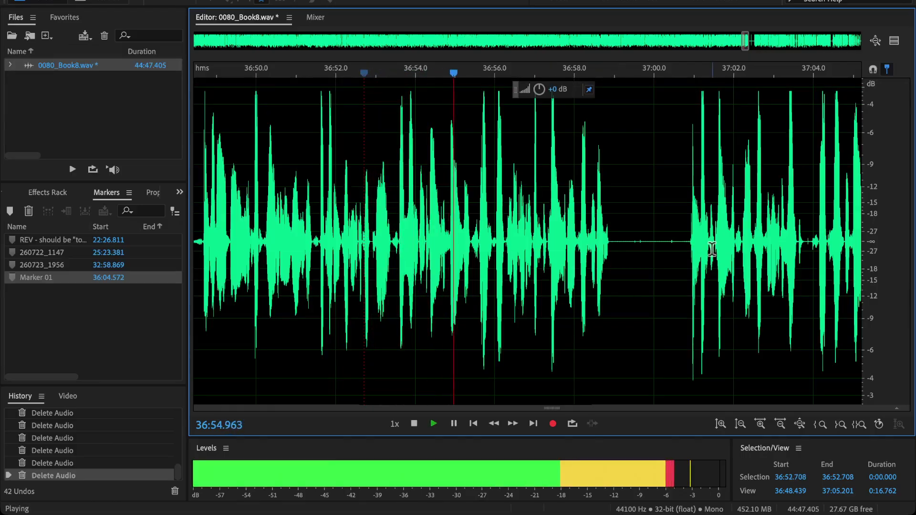
Audition the retake near 37:01, delete the audio from about 36:57.19 to 37:01.40, and play across the cut from about 36:56.6.
{"action": "left_click", "coordinate": [691, 232]}
{"action": "key", "text": "space"}
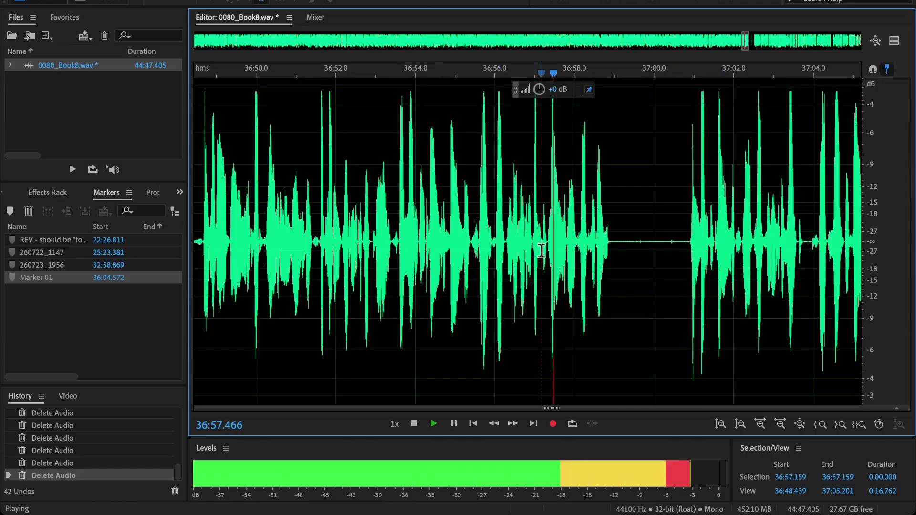
{"action": "key", "text": "space"}
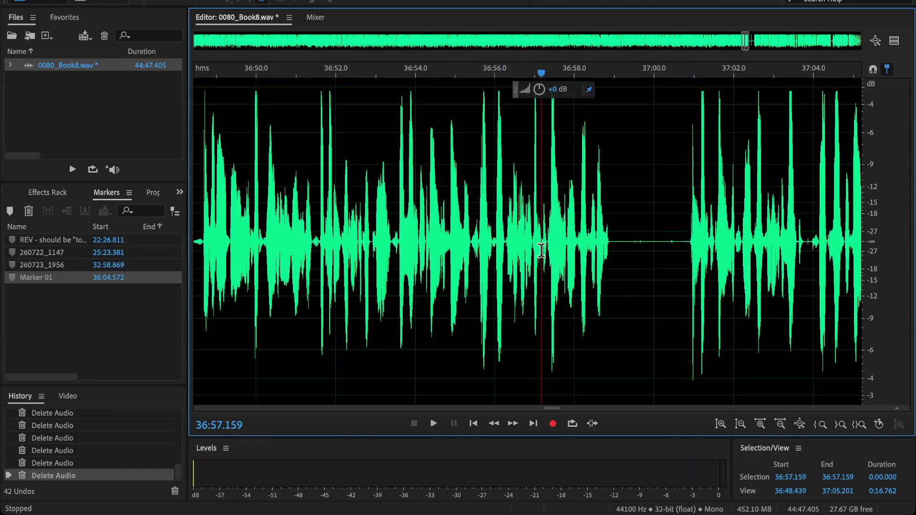
{"action": "left_click", "coordinate": [504, 243]}
{"action": "key", "text": "space"}
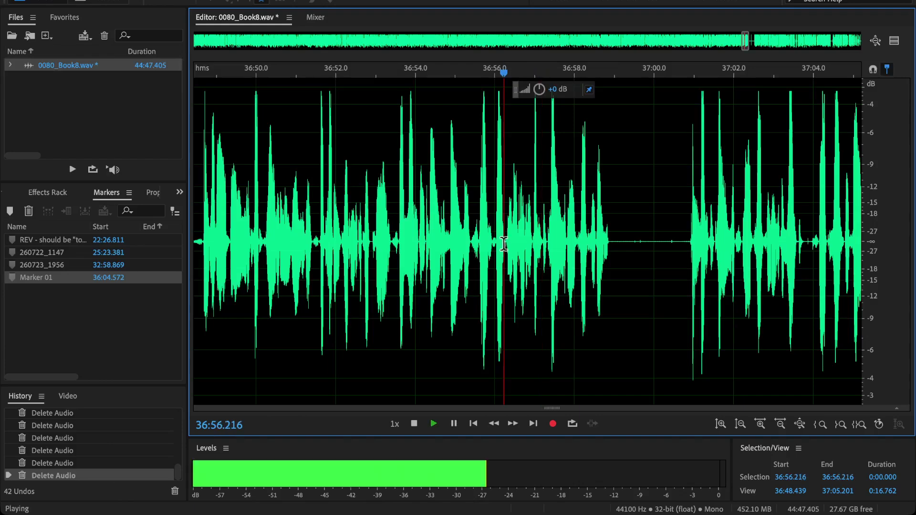
{"action": "key", "text": "space"}
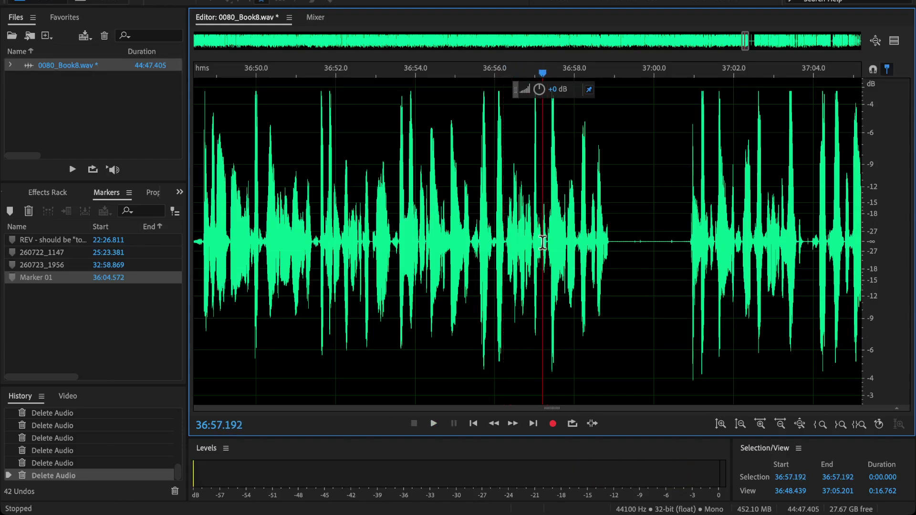
{"action": "left_click_drag", "start_coordinate": [543, 242], "coordinate": [712, 321]}
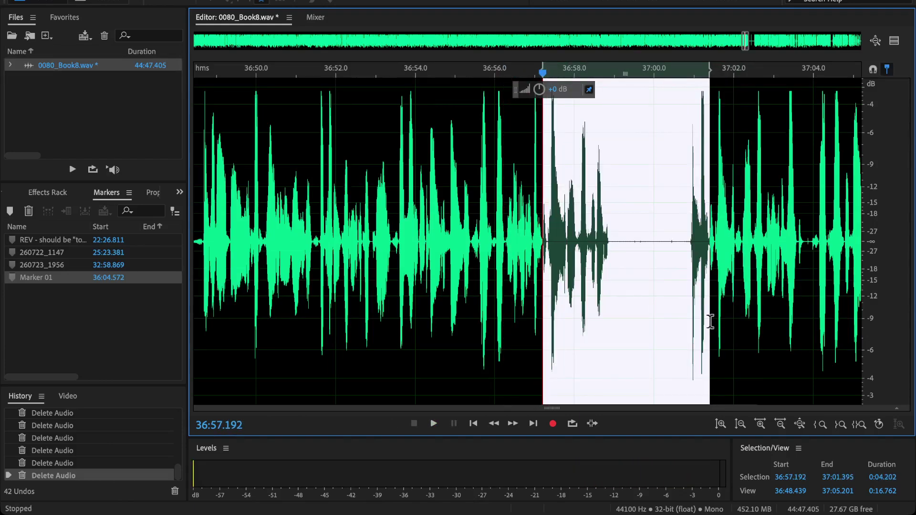
{"action": "key", "text": "Delete"}
{"action": "left_click", "coordinate": [533, 218]}
{"action": "key", "text": "space"}
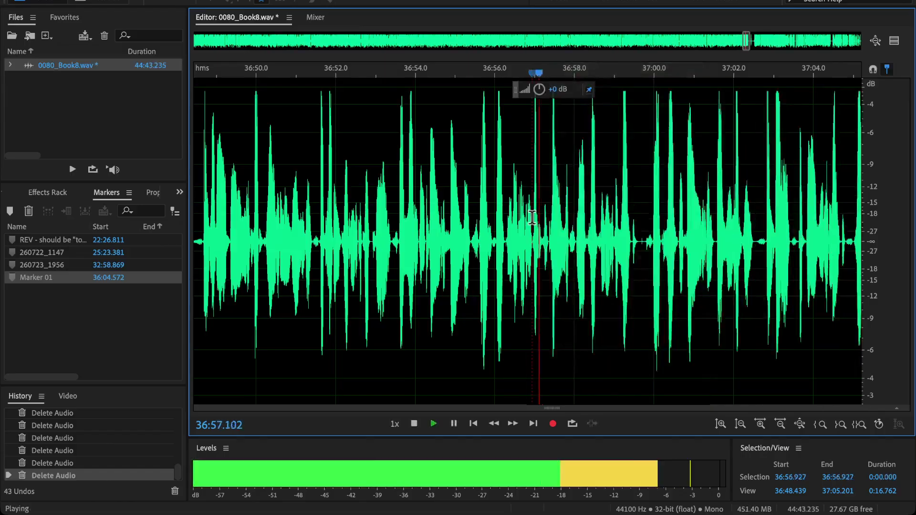
{"action": "left_click", "coordinate": [520, 240]}
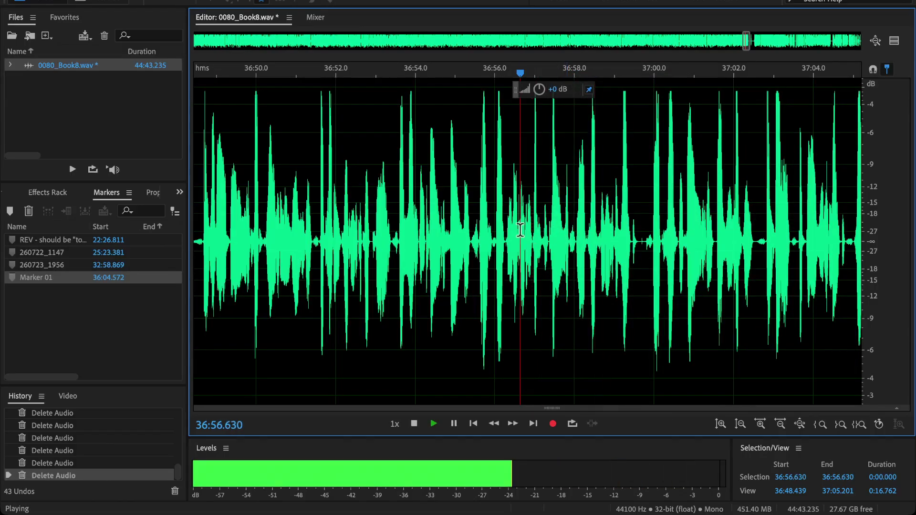
Listen on to about 37:07 and move Marker 01 to about 37:03.92.
{"action": "key", "text": "minus"}
{"action": "key", "text": "equal"}
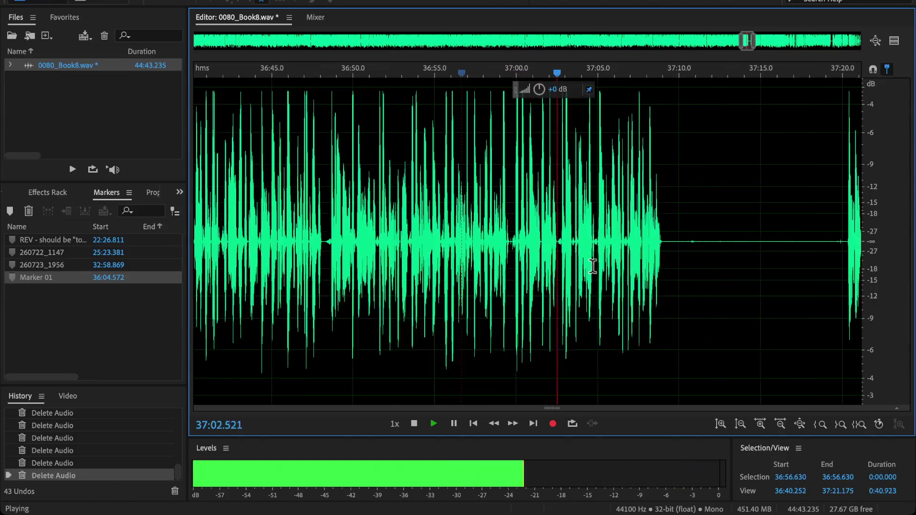
{"action": "scroll", "coordinate": [597, 265], "scroll_direction": "down", "scroll_amount": 5}
{"action": "scroll", "coordinate": [596, 265], "scroll_direction": "up", "scroll_amount": 4}
{"action": "scroll", "coordinate": [702, 257], "scroll_direction": "right", "scroll_amount": 10}
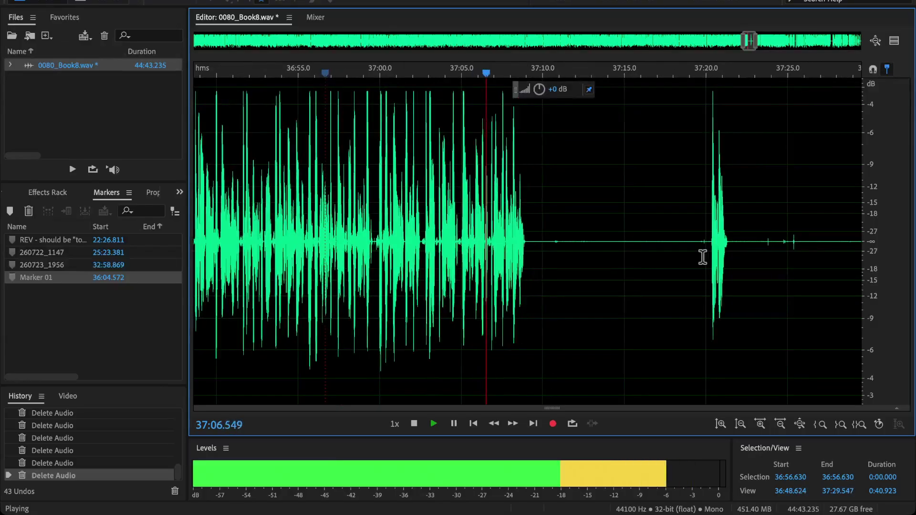
{"action": "scroll", "coordinate": [702, 257], "scroll_direction": "down", "scroll_amount": 4}
{"action": "key", "text": "space"}
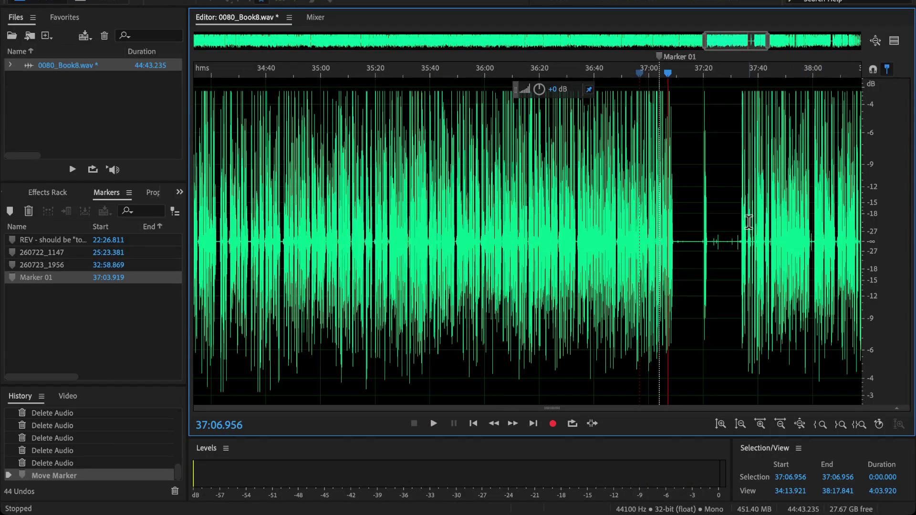
Audition the retake from about 37:34.5 to 37:40.8 and check the matching spot near 36:59.
{"action": "scroll", "coordinate": [743, 227], "scroll_direction": "up", "scroll_amount": 4}
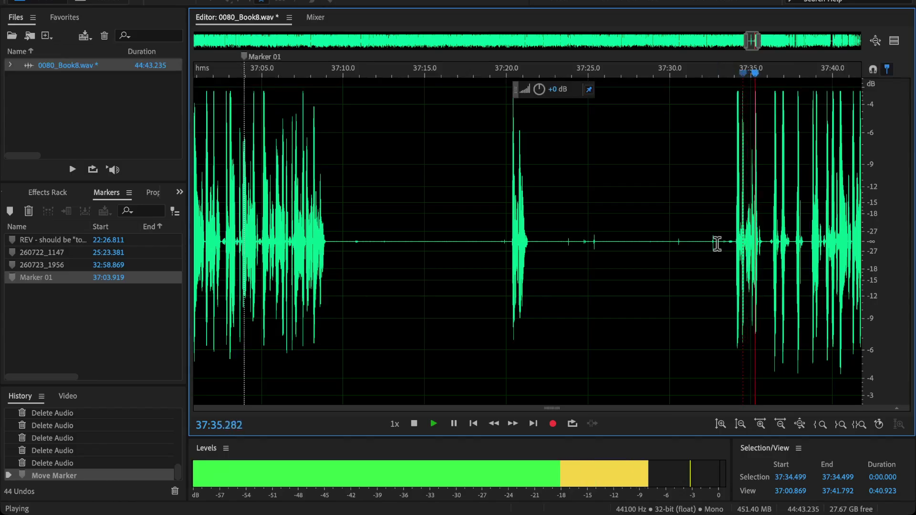
{"action": "key", "text": "space"}
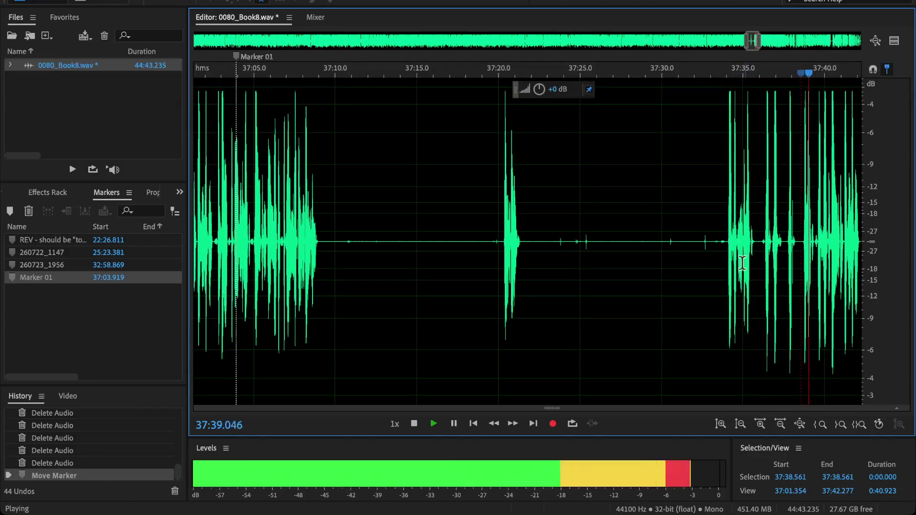
{"action": "scroll", "coordinate": [449, 284], "scroll_direction": "left", "scroll_amount": 2}
{"action": "key", "text": "space"}
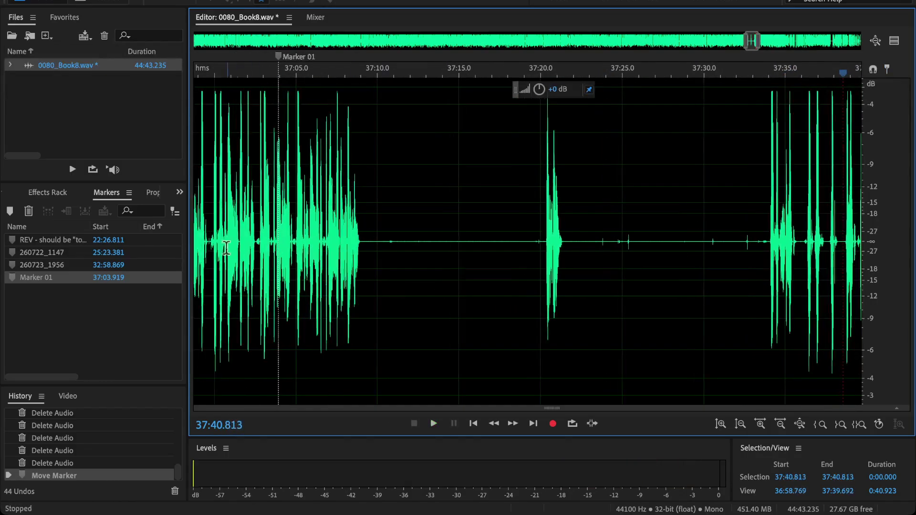
{"action": "left_click", "coordinate": [200, 241]}
{"action": "key", "text": "space"}
{"action": "key", "text": "space"}
{"action": "left_click", "coordinate": [208, 241]}
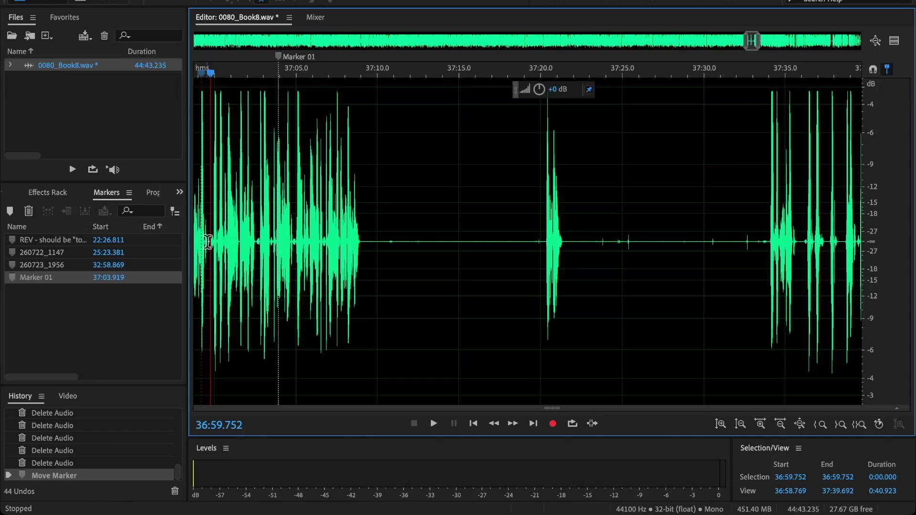
Select the audio from about 36:59.42 to 37:39.25 and move Marker 01 to about 36:58.57.
{"action": "left_click_drag", "start_coordinate": [204, 242], "coordinate": [704, 303]}
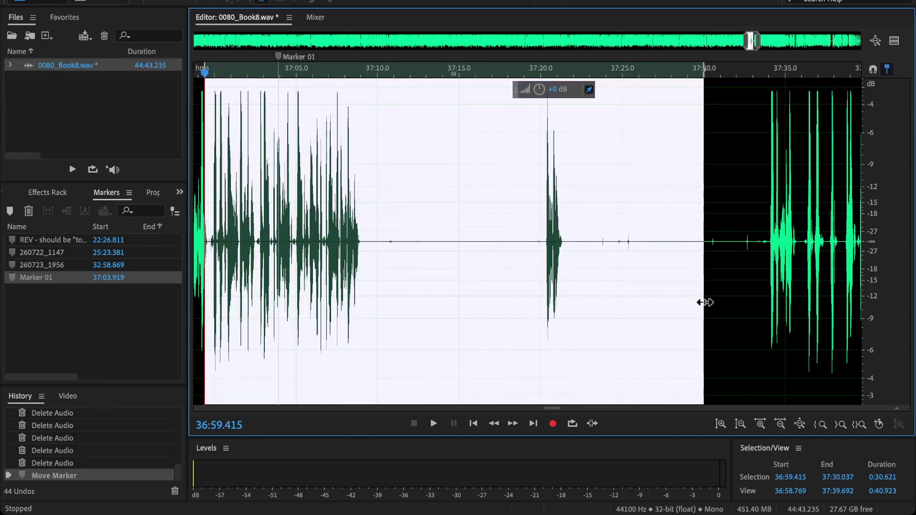
{"action": "scroll", "coordinate": [704, 302], "scroll_direction": "right", "scroll_amount": 1}
{"action": "left_click_drag", "start_coordinate": [661, 283], "coordinate": [809, 300]}
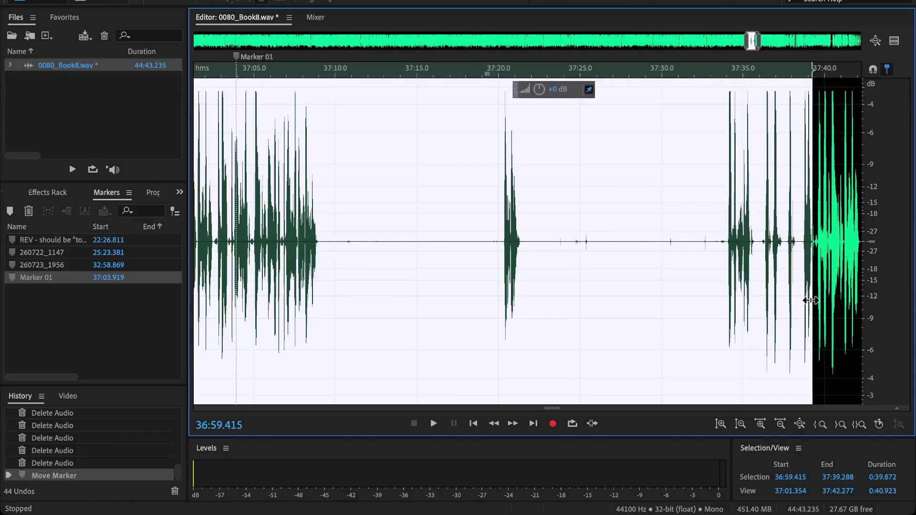
{"action": "scroll", "coordinate": [495, 242], "scroll_direction": "left", "scroll_amount": 5}
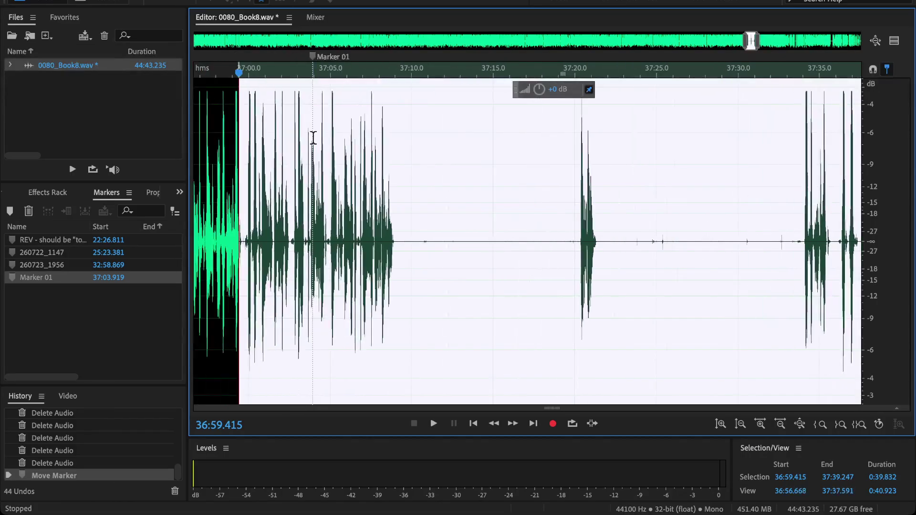
{"action": "scroll", "coordinate": [330, 74], "scroll_direction": "left", "scroll_amount": 2}
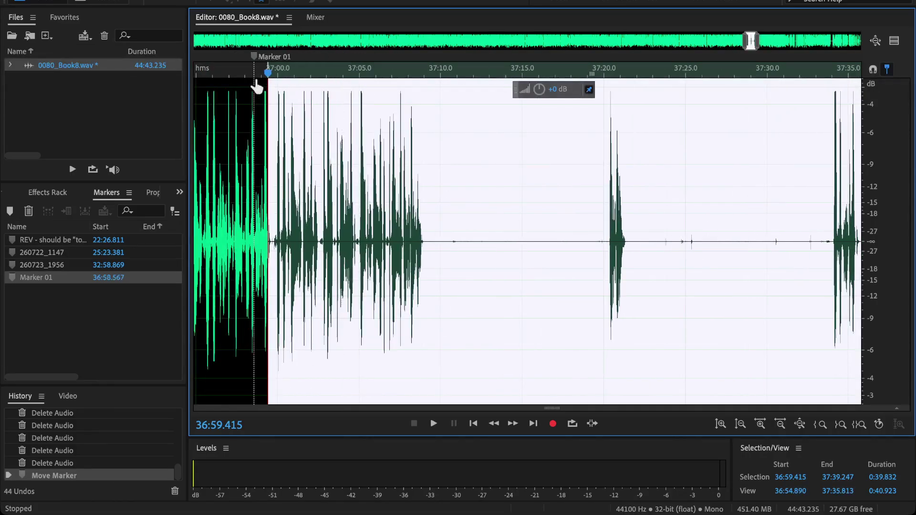
Try deleting the selected audio, play across the cut from about 36:57.96, and undo the deletion.
{"action": "key", "text": "Delete"}
{"action": "left_click", "coordinate": [244, 181]}
{"action": "key", "text": "space"}
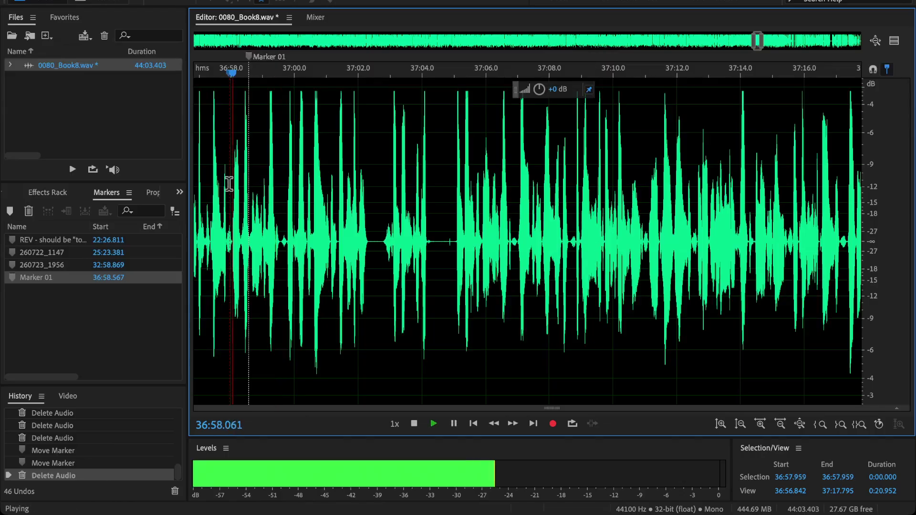
{"action": "key", "text": "backslash"}
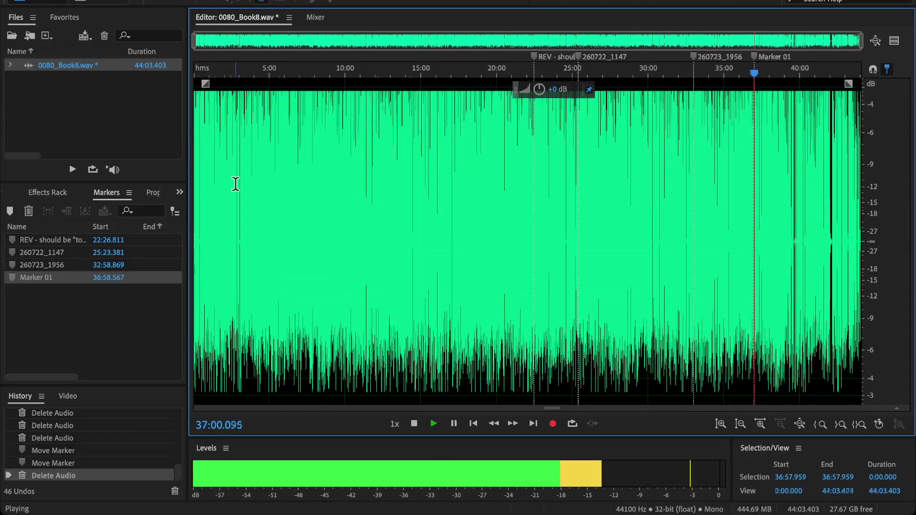
{"action": "key", "text": "equal"}
{"action": "key", "text": "equal"}
{"action": "key", "text": "equal"}
{"action": "key", "text": "equal"}
{"action": "key", "text": "equal"}
{"action": "key", "text": "equal"}
{"action": "key", "text": "space"}
{"action": "key", "text": "ctrl+z"}
Fine-tune the restored selection, delete the audio from about 36:59.4 to 37:39.2, and play across the cut from about 36:57.35.
{"action": "scroll", "coordinate": [737, 272], "scroll_direction": "up", "scroll_amount": 5}
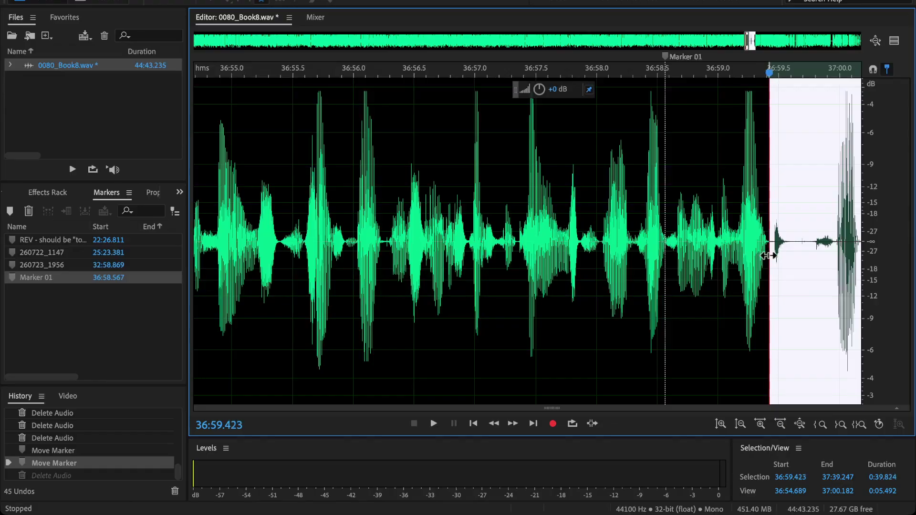
{"action": "key", "text": "Delete"}
{"action": "scroll", "coordinate": [518, 180], "scroll_direction": "down", "scroll_amount": 5}
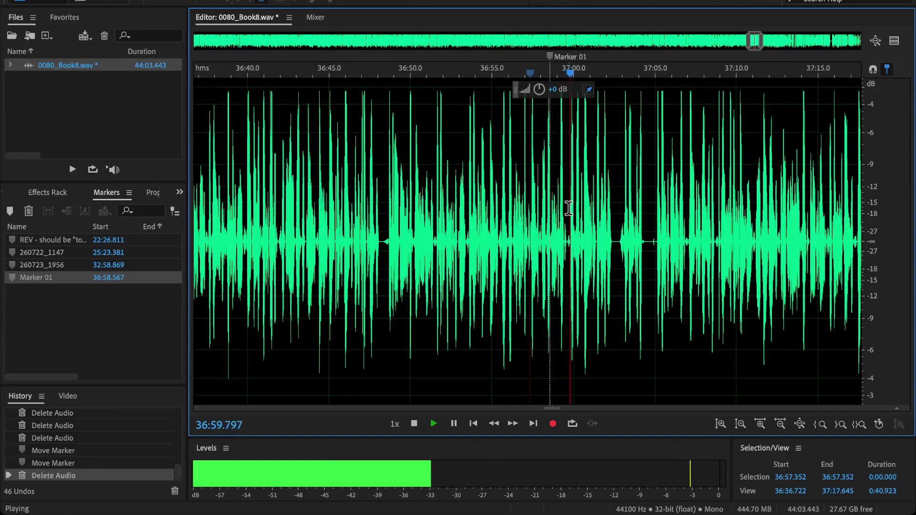
{"action": "scroll", "coordinate": [625, 237], "scroll_direction": "up", "scroll_amount": 2}
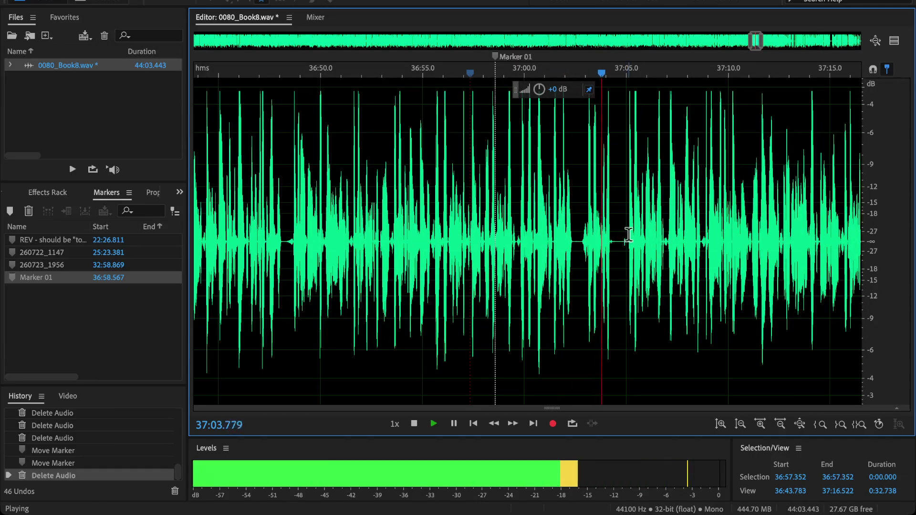
Locate the restart near 37:05 and delete the audio from about 37:03.12 to 37:05.12.
{"action": "left_click", "coordinate": [626, 236]}
{"action": "scroll", "coordinate": [626, 236], "scroll_direction": "up", "scroll_amount": 4}
{"action": "key", "text": "space"}
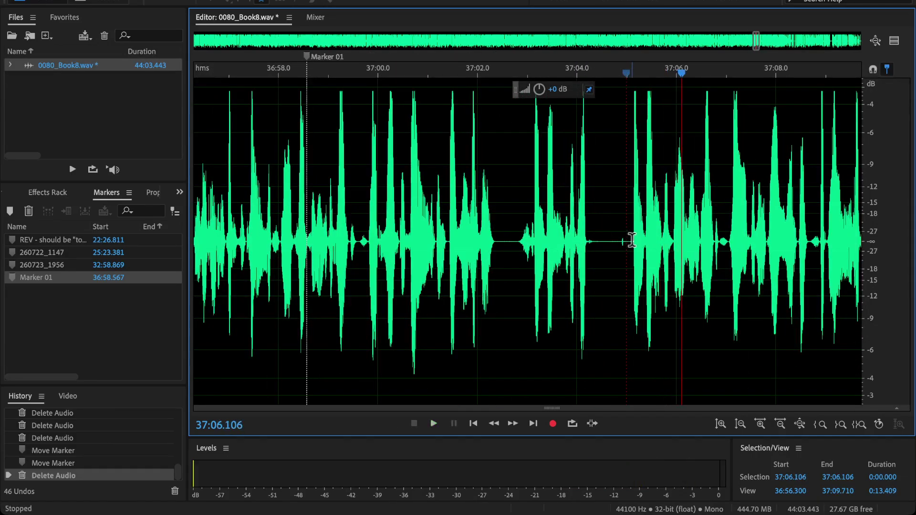
{"action": "left_click_drag", "start_coordinate": [633, 241], "coordinate": [539, 270]}
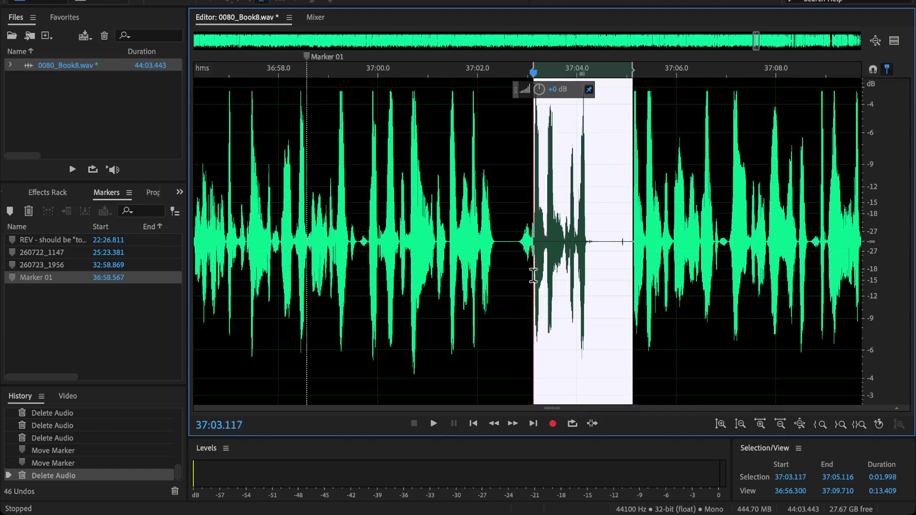
{"action": "key", "text": "Delete"}
Play across the new cut from about 36:59.65 and listen on to about 37:15.7.
{"action": "key", "text": "space"}
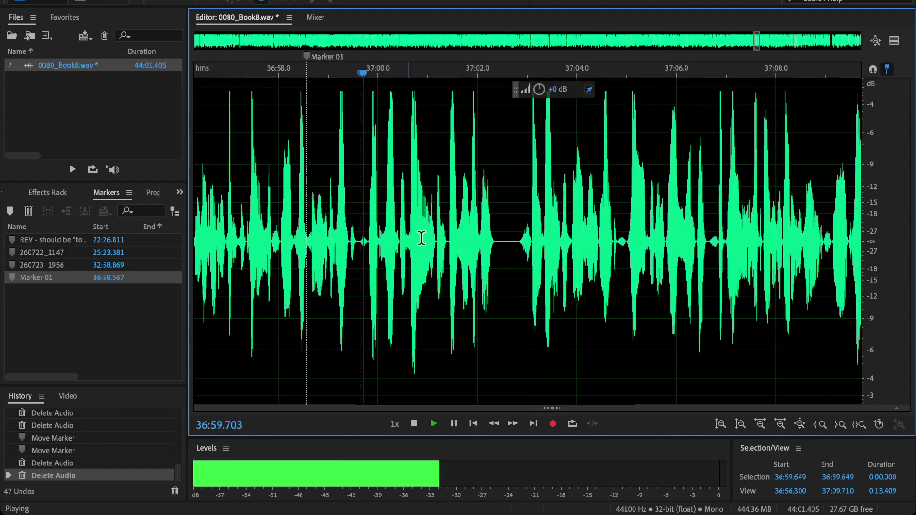
{"action": "key", "text": "backslash"}
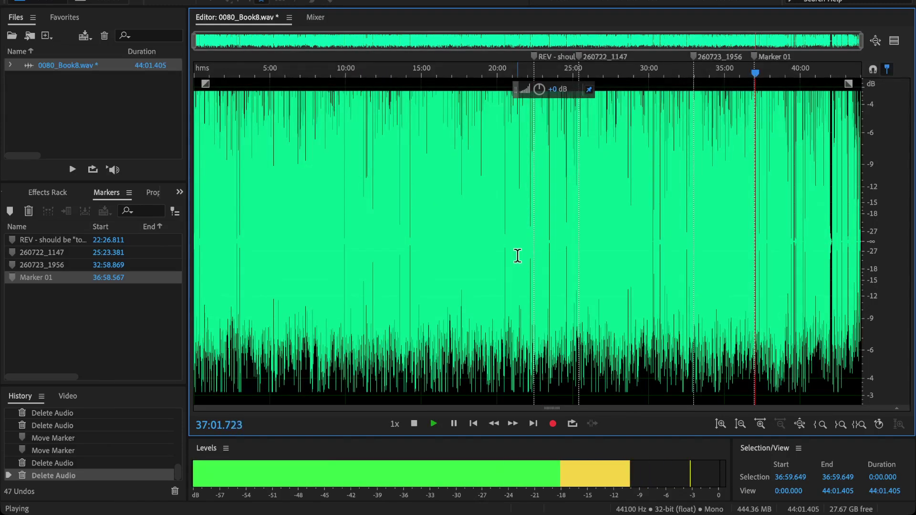
{"action": "key", "text": "equal"}
{"action": "key", "text": "backslash"}
{"action": "key", "text": "equal"}
{"action": "key", "text": "equal"}
{"action": "key", "text": "equal"}
{"action": "key", "text": "equal"}
{"action": "key", "text": "equal"}
{"action": "key", "text": "equal"}
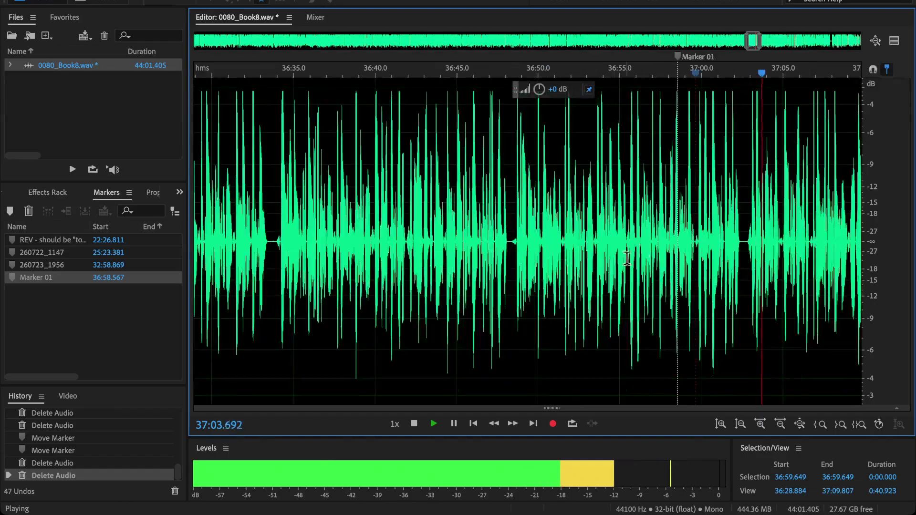
{"action": "key", "text": "equal"}
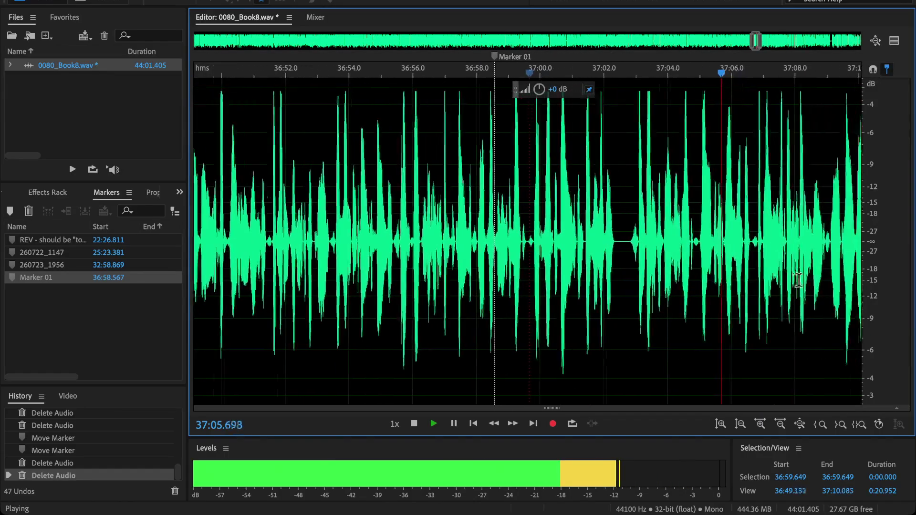
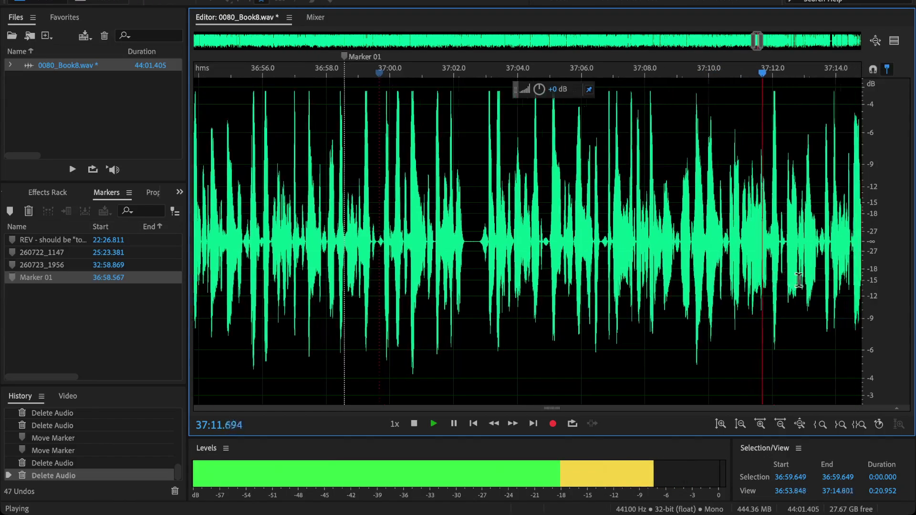
{"action": "scroll", "coordinate": [798, 280], "scroll_direction": "down", "scroll_amount": 2}
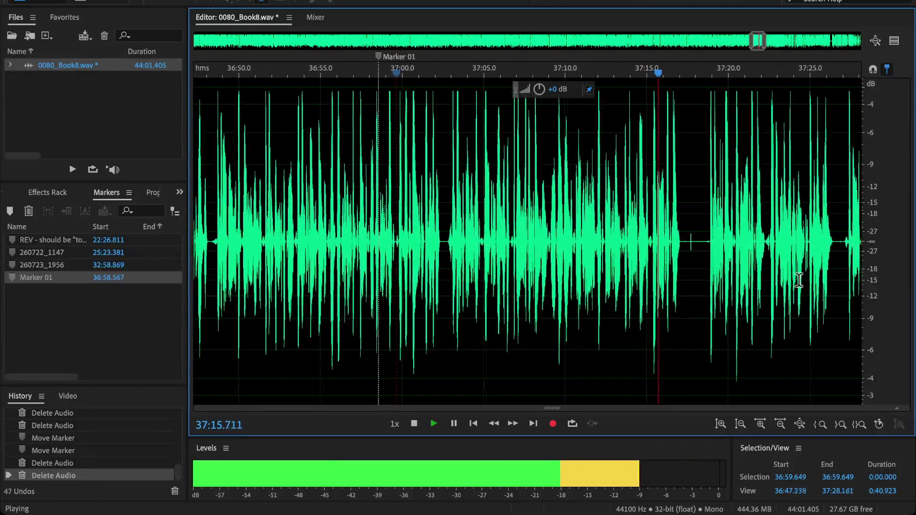
Audition the retake near 37:19 against the earlier take and select the audio from about 37:14.48 to 37:19.70.
{"action": "scroll", "coordinate": [791, 280], "scroll_direction": "up", "scroll_amount": 1}
{"action": "left_click", "coordinate": [658, 253]}
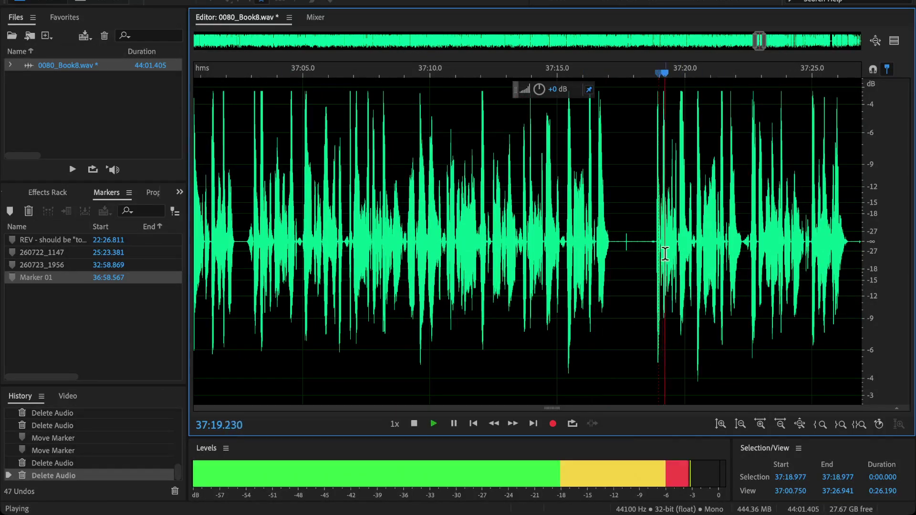
{"action": "left_click", "coordinate": [544, 242]}
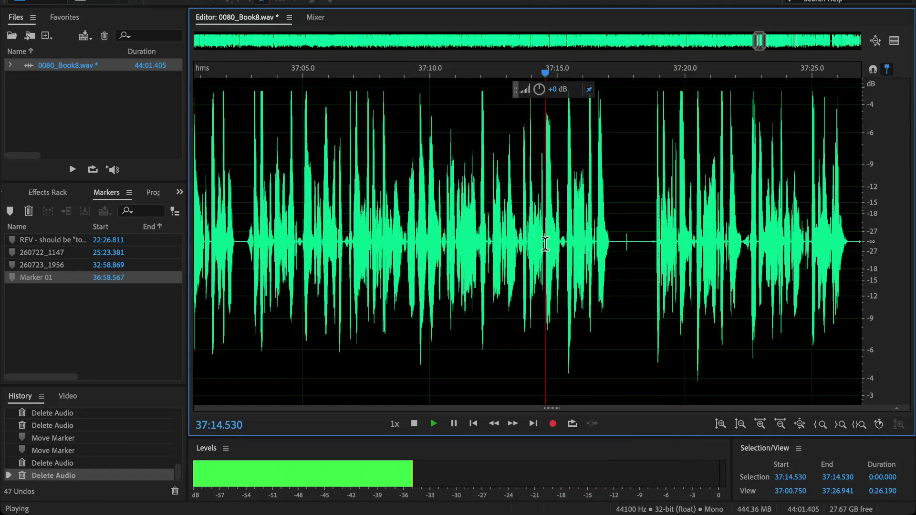
{"action": "key", "text": "space"}
{"action": "left_click_drag", "start_coordinate": [543, 242], "coordinate": [676, 298]}
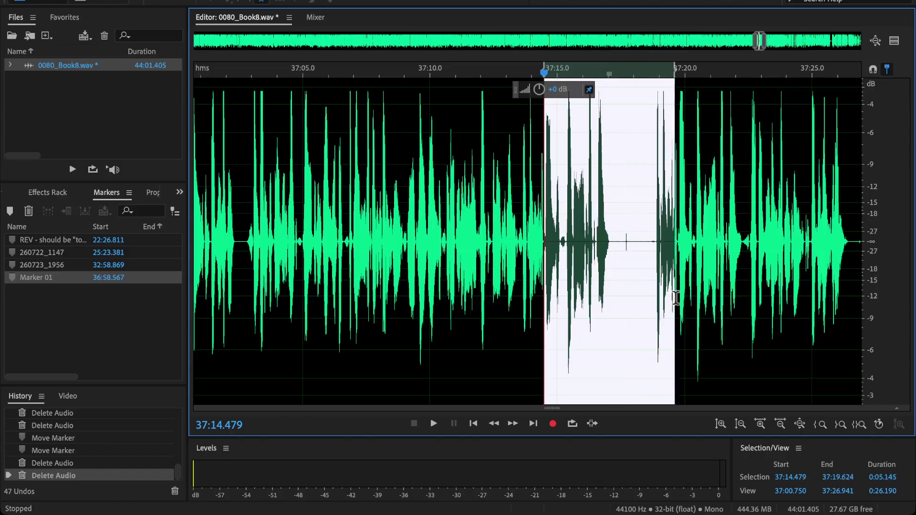
{"action": "scroll", "coordinate": [678, 300], "scroll_direction": "up", "scroll_amount": 3}
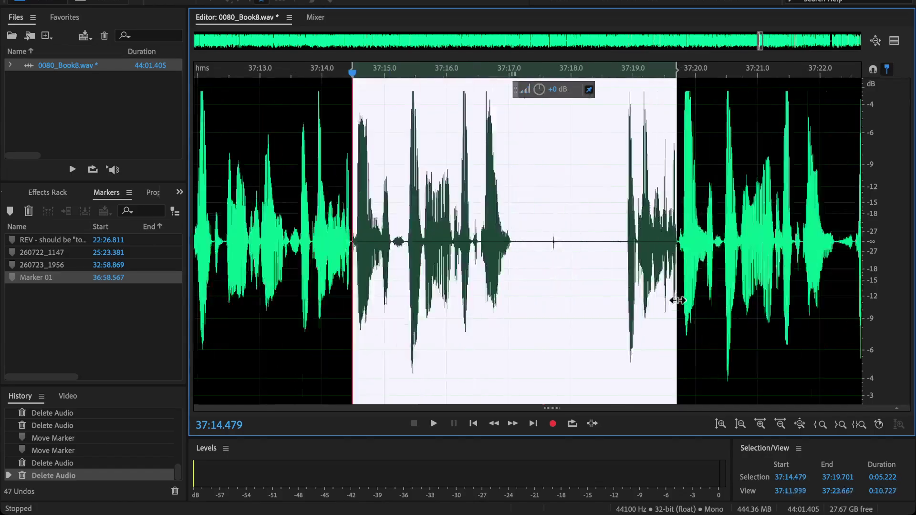
Try deleting the selected audio, play across the cut from about 37:13.59, and undo the deletion.
{"action": "key", "text": "Delete"}
{"action": "left_click", "coordinate": [296, 252]}
{"action": "key", "text": "space"}
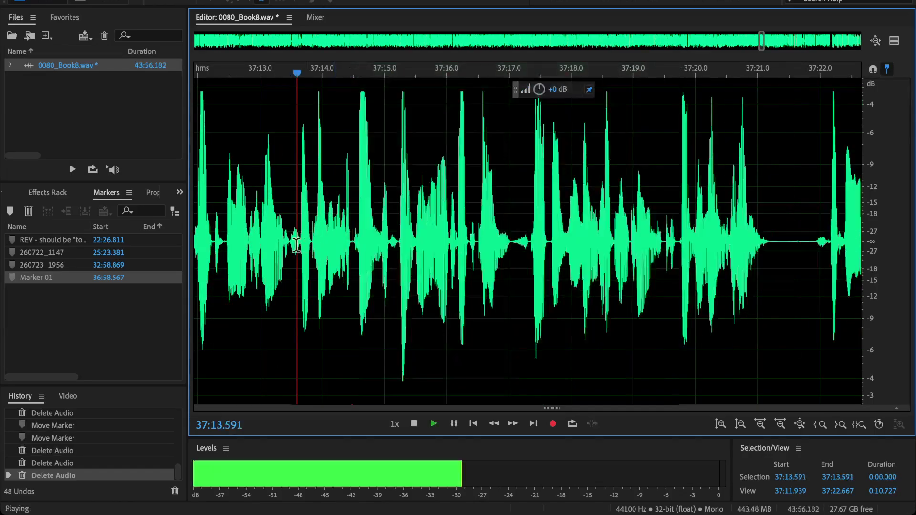
{"action": "scroll", "coordinate": [305, 250], "scroll_direction": "down", "scroll_amount": 4}
{"action": "key", "text": "space"}
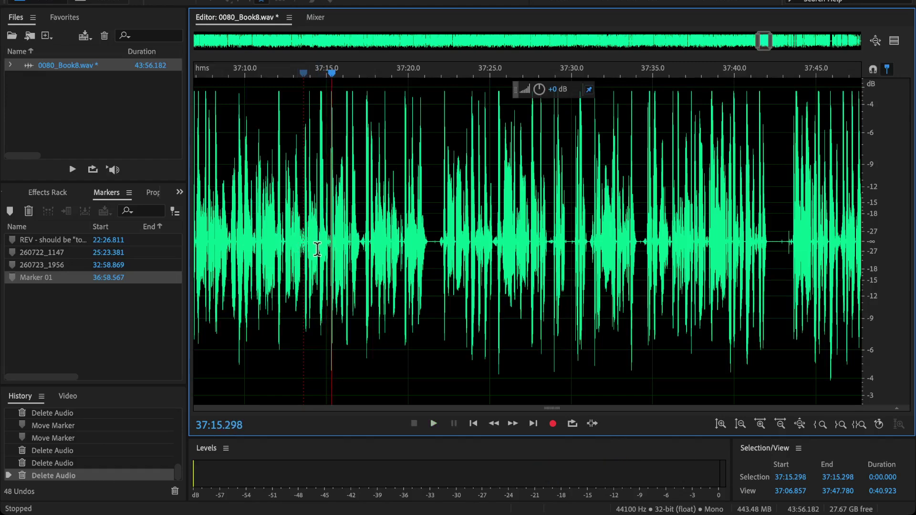
{"action": "scroll", "coordinate": [312, 249], "scroll_direction": "up", "scroll_amount": 2}
{"action": "key", "text": "ctrl+z"}
Adjust the selection's edges, delete the audio from about 37:14.46 to 37:19.7, and play across the cut from about 37:13.95.
{"action": "scroll", "coordinate": [318, 251], "scroll_direction": "up", "scroll_amount": 1}
{"action": "scroll", "coordinate": [318, 251], "scroll_direction": "up", "scroll_amount": 1}
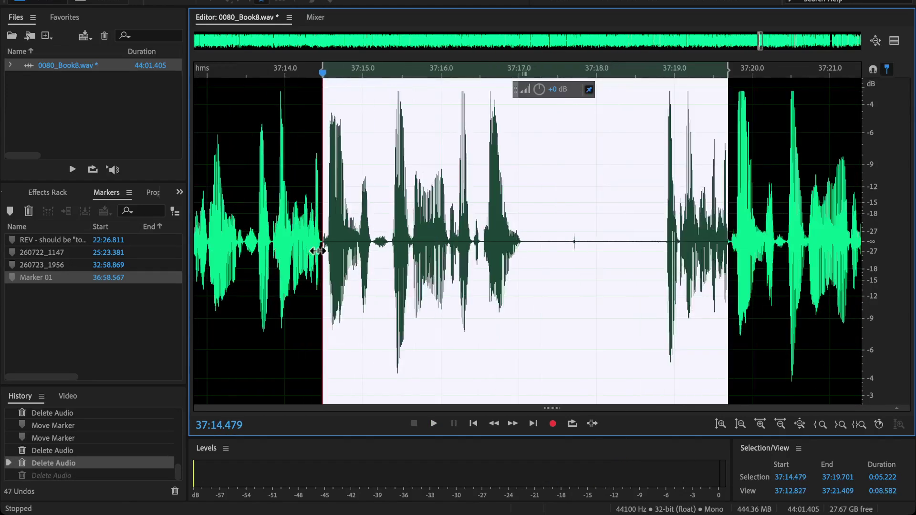
{"action": "right_click", "coordinate": [321, 254]}
{"action": "key", "text": "Escape"}
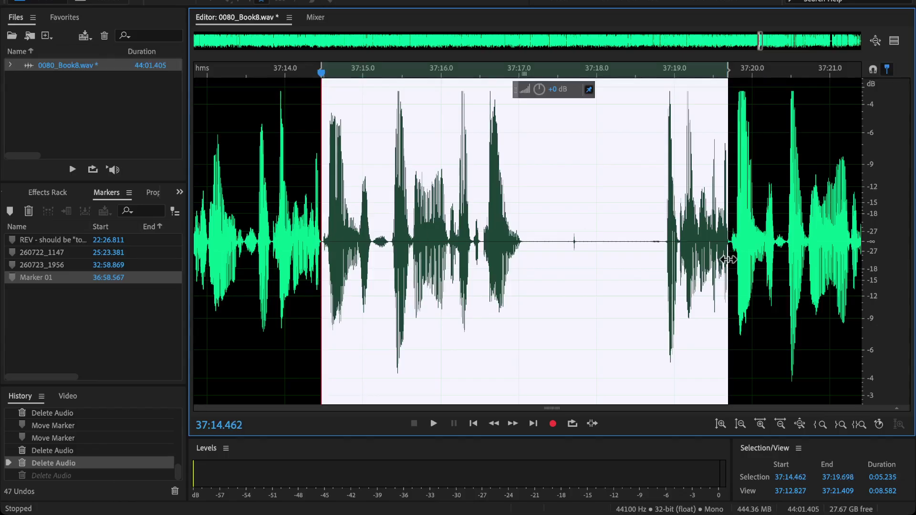
{"action": "key", "text": "Delete"}
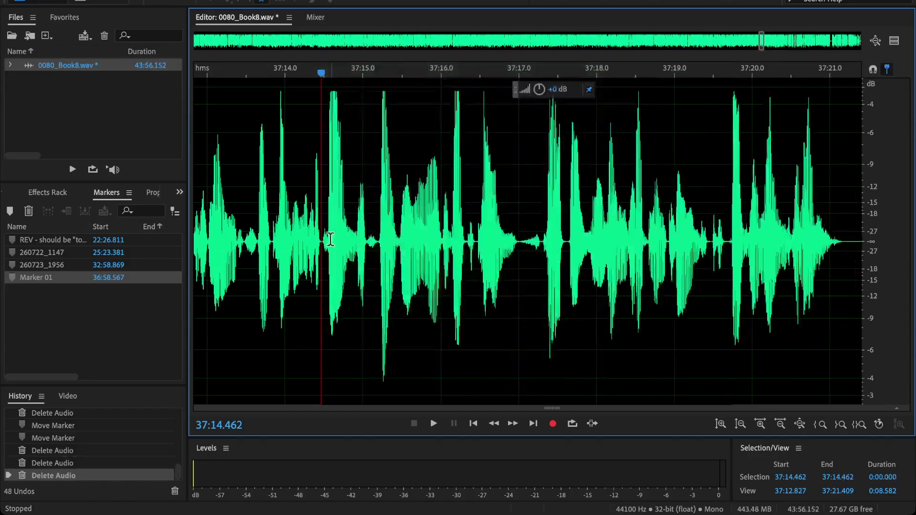
{"action": "left_click", "coordinate": [280, 238]}
{"action": "key", "text": "space"}
{"action": "scroll", "coordinate": [302, 264], "scroll_direction": "down", "scroll_amount": 3}
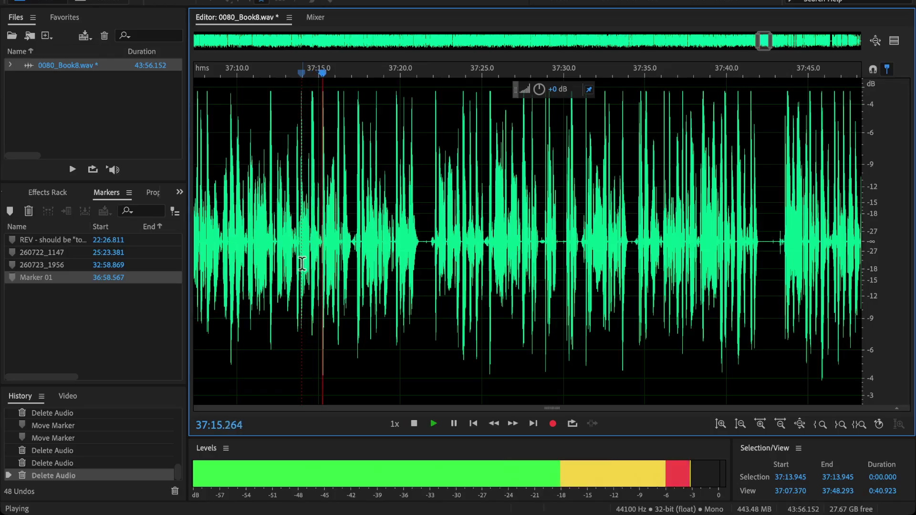
Listen on to about 37:23 and move Marker 01 to about 37:16.35.
{"action": "scroll", "coordinate": [302, 264], "scroll_direction": "down", "scroll_amount": 3}
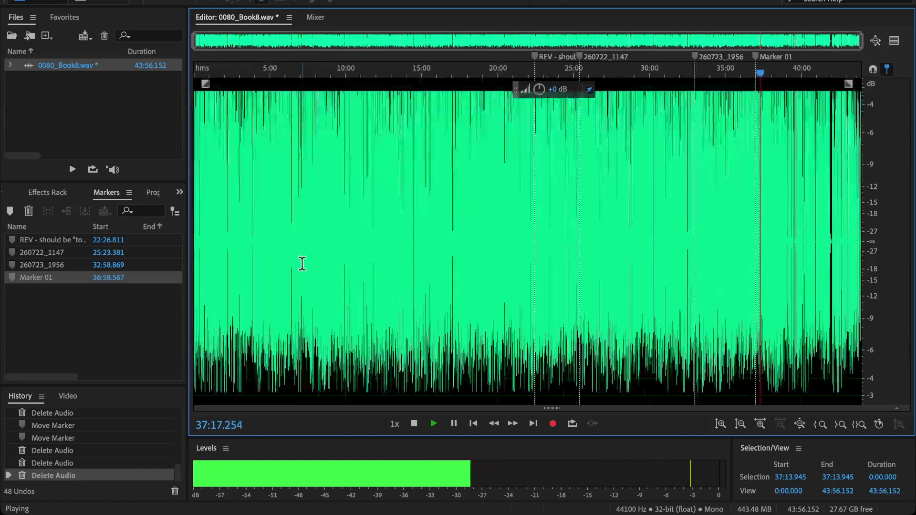
{"action": "scroll", "coordinate": [661, 335], "scroll_direction": "up", "scroll_amount": 3}
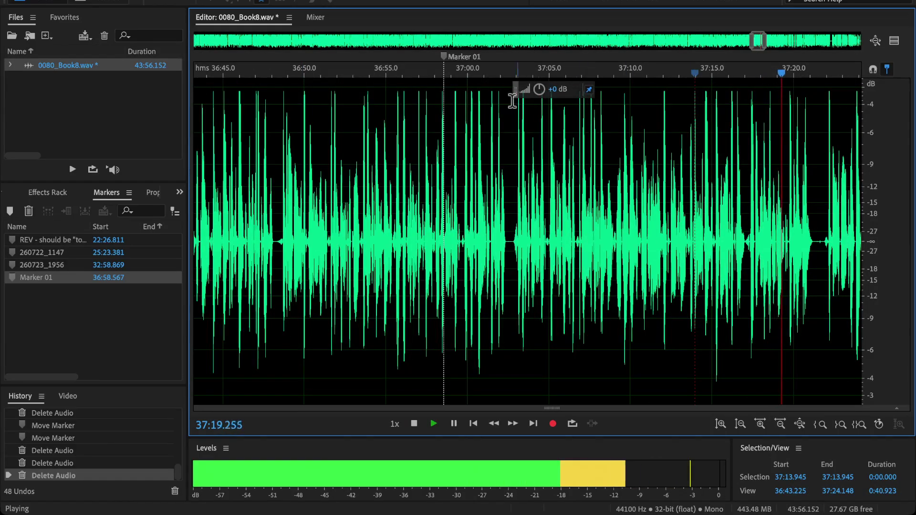
{"action": "left_click_drag", "start_coordinate": [442, 58], "coordinate": [715, 58]}
{"action": "left_click_drag", "start_coordinate": [720, 104], "coordinate": [740, 104]}
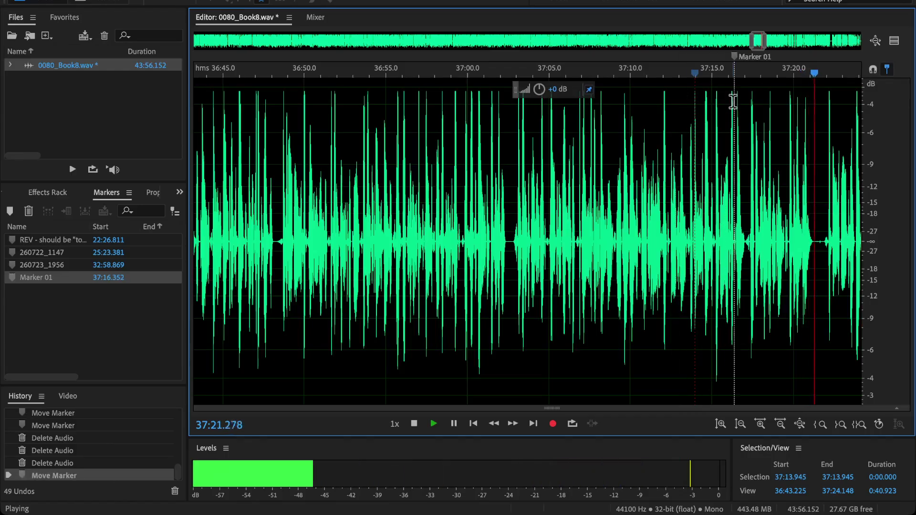
{"action": "scroll", "coordinate": [776, 210], "scroll_direction": "right", "scroll_amount": 5}
{"action": "scroll", "coordinate": [776, 210], "scroll_direction": "right", "scroll_amount": 5}
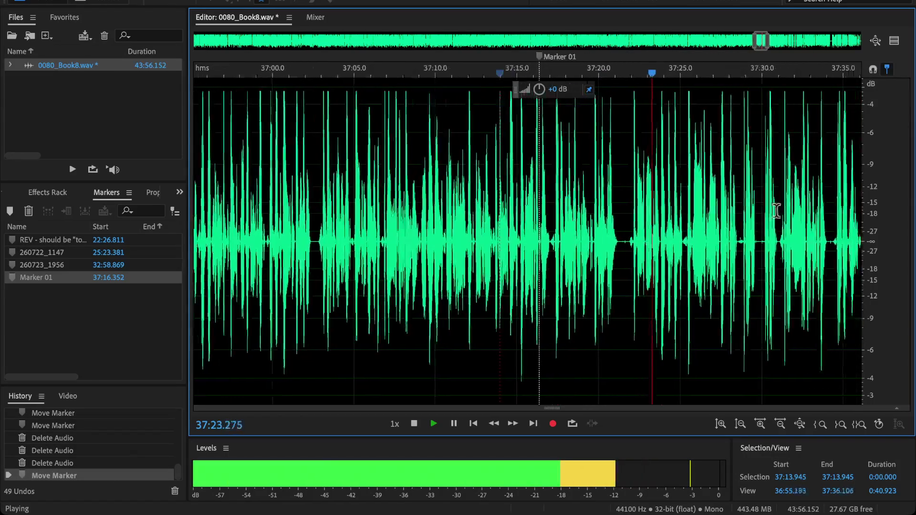
Listen on past 37:27 and audition the repeated phrase around 37:30 to 37:33.
{"action": "scroll", "coordinate": [744, 219], "scroll_direction": "right", "scroll_amount": 1}
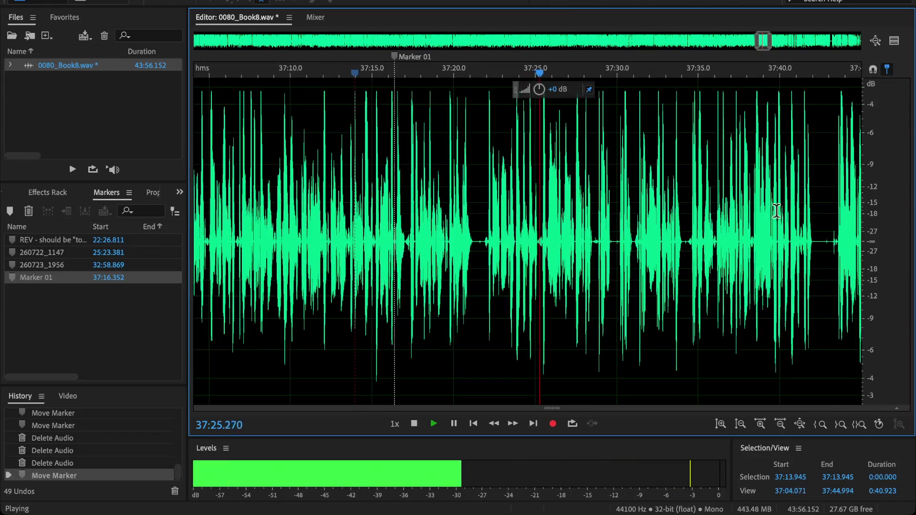
{"action": "scroll", "coordinate": [651, 238], "scroll_direction": "up", "scroll_amount": 2}
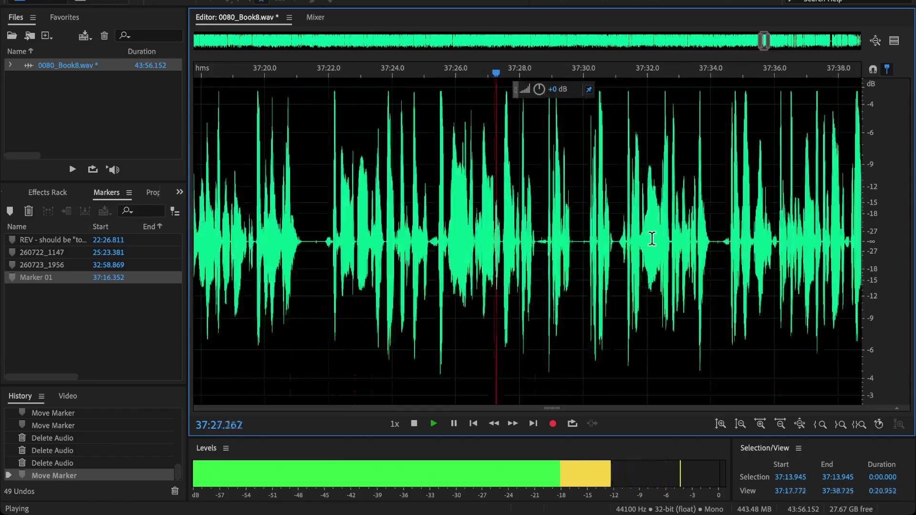
{"action": "left_click", "coordinate": [722, 232]}
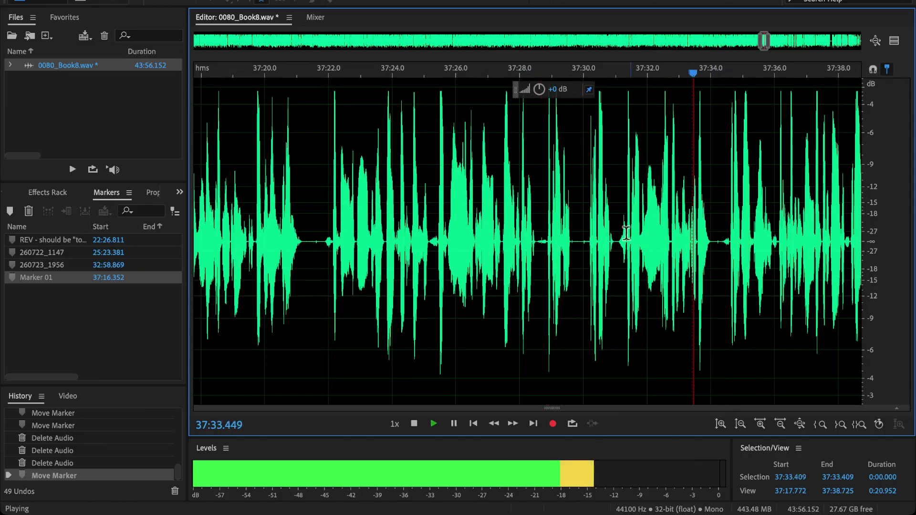
{"action": "key", "text": "space"}
{"action": "left_click", "coordinate": [597, 233]}
{"action": "key", "text": "space"}
{"action": "key", "text": "space"}
Delete the repeated audio from about 37:28.51 to 37:30.95 and play across the cut from about 37:27.35.
{"action": "left_click_drag", "start_coordinate": [536, 238], "coordinate": [610, 267]}
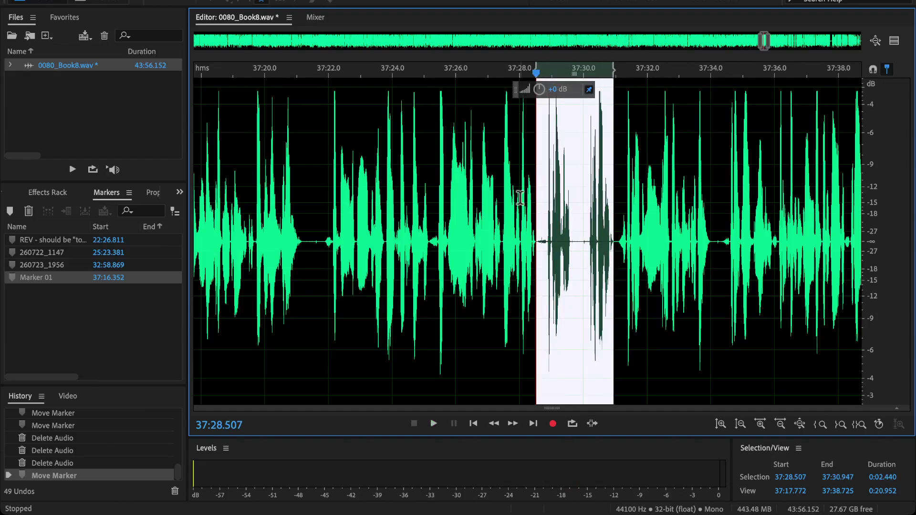
{"action": "key", "text": "Delete"}
{"action": "key", "text": "space"}
{"action": "key", "text": "backslash"}
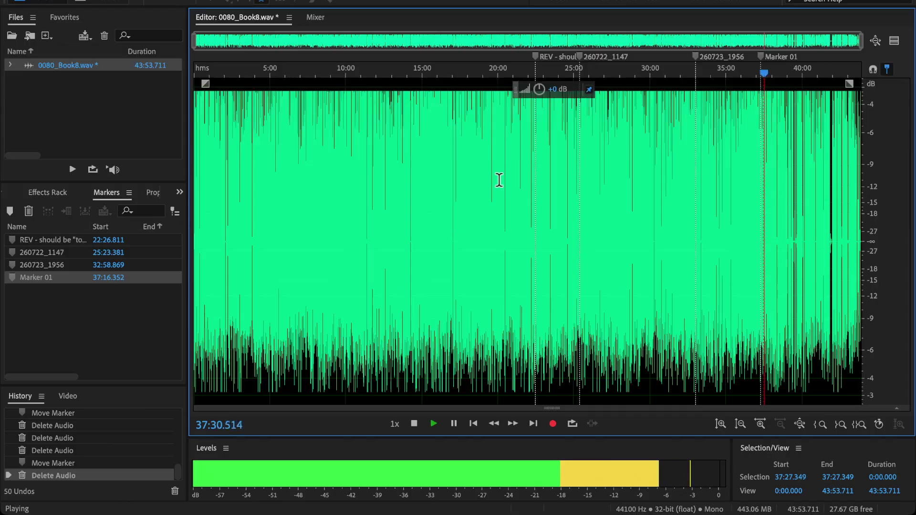
Listen on to about 37:38 and audition the retake from about 37:41 to 37:44.28.
{"action": "key", "text": "equal"}
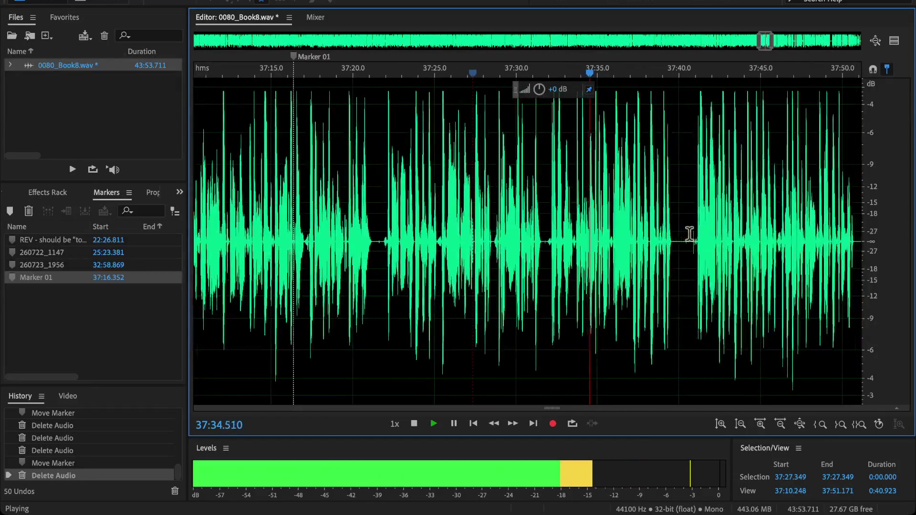
{"action": "key", "text": "equal"}
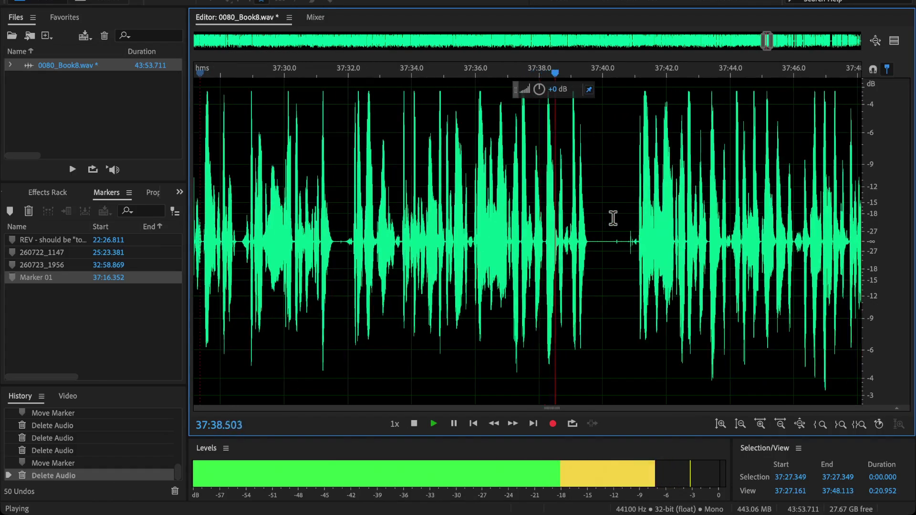
{"action": "left_click", "coordinate": [634, 230]}
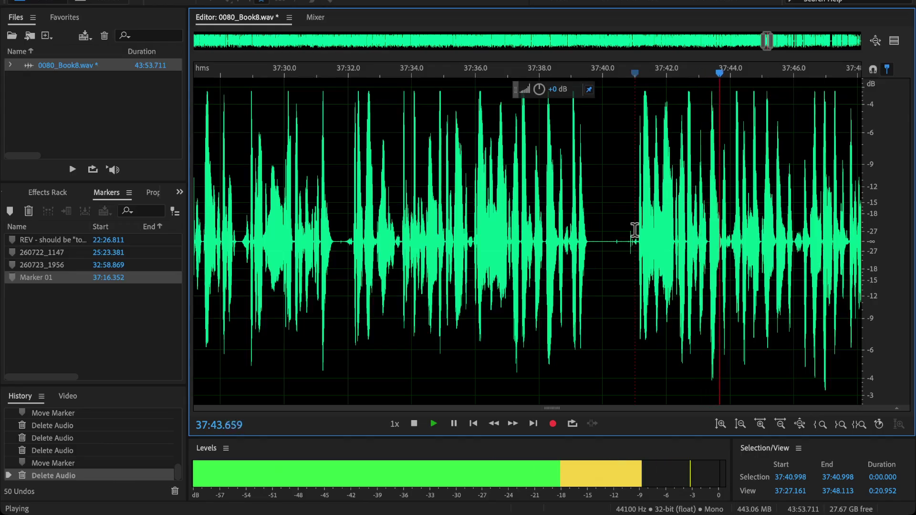
{"action": "key", "text": "space"}
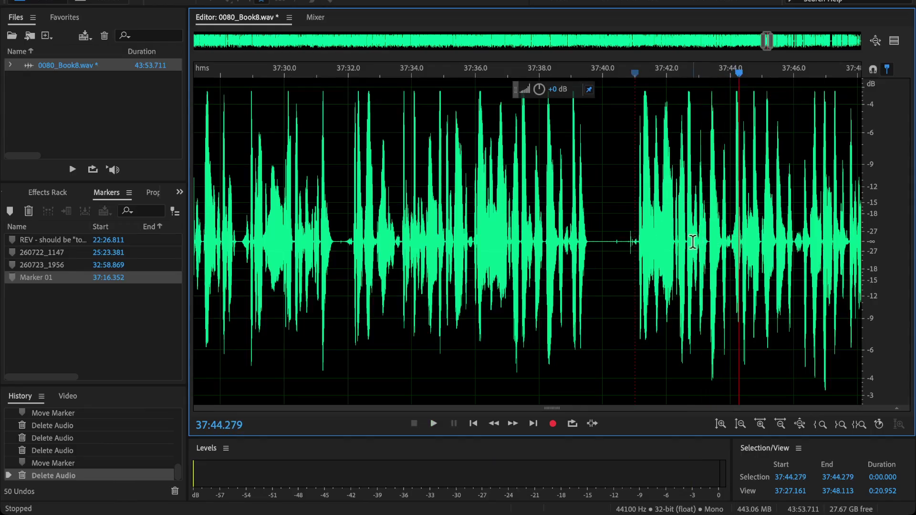
Select the audio from about 37:37.42 to 37:42.61, delete it, and play across the cut from about 37:36.39.
{"action": "left_click_drag", "start_coordinate": [685, 244], "coordinate": [528, 262]}
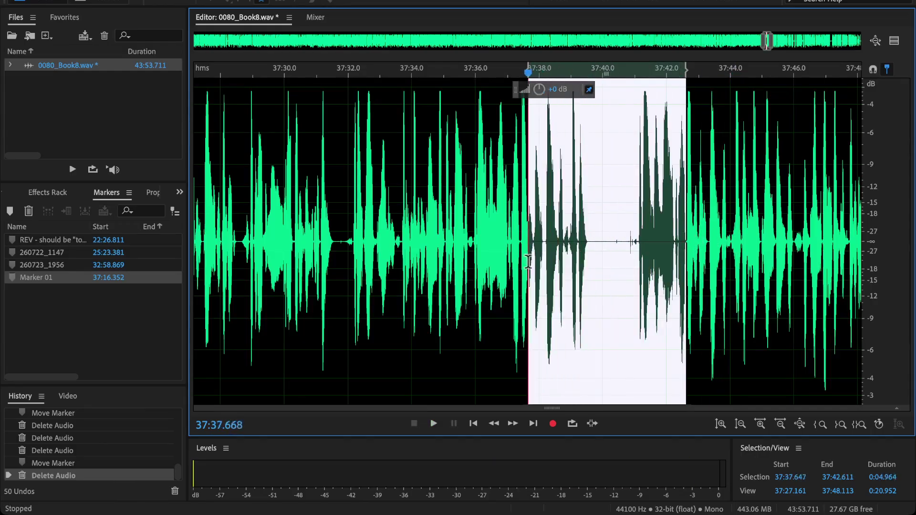
{"action": "key", "text": "space"}
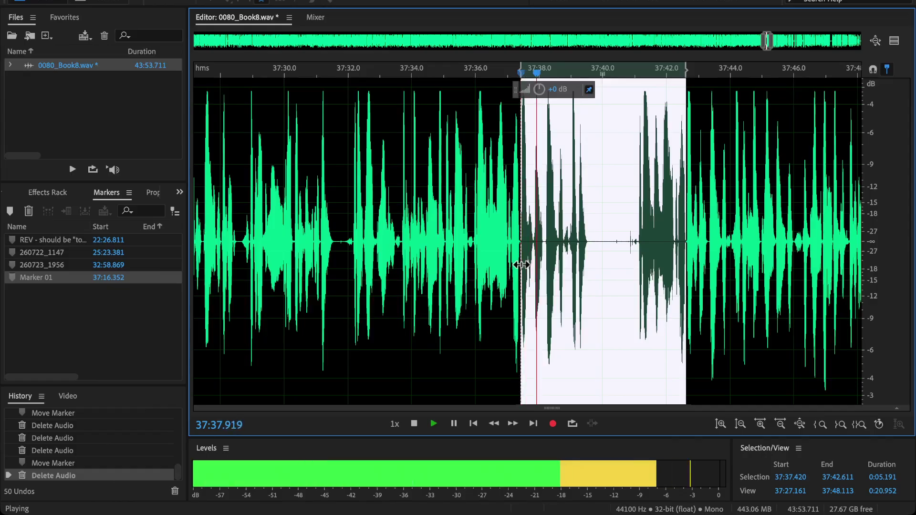
{"action": "key", "text": "Delete"}
{"action": "key", "text": "backslash"}
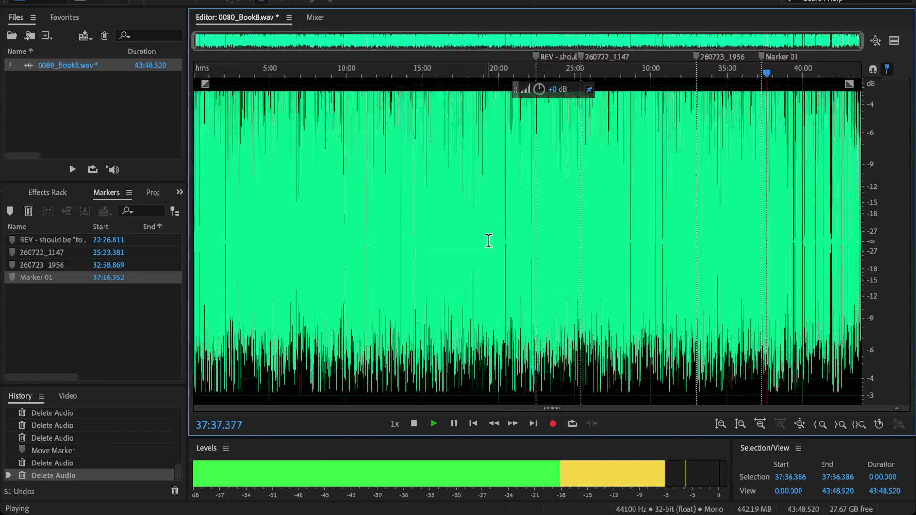
Listen on to about 37:43, then compare the retake from about 37:46.78 with the earlier take from about 37:43.8.
{"action": "key", "text": "backslash"}
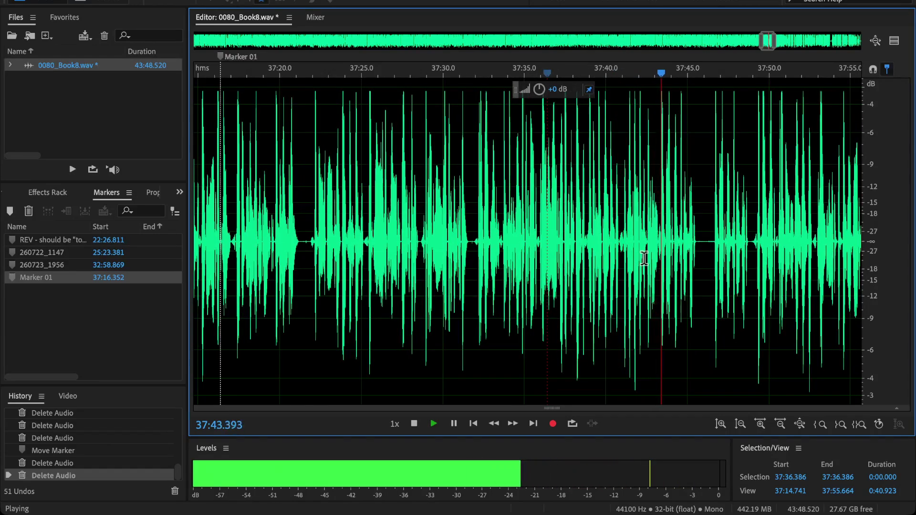
{"action": "left_click", "coordinate": [717, 240]}
{"action": "scroll", "coordinate": [716, 239], "scroll_direction": "up", "scroll_amount": 2}
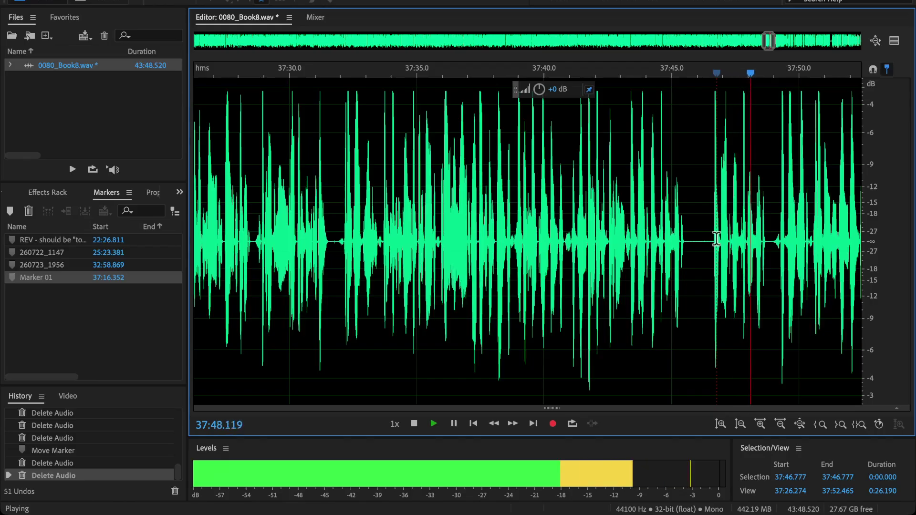
{"action": "key", "text": "space"}
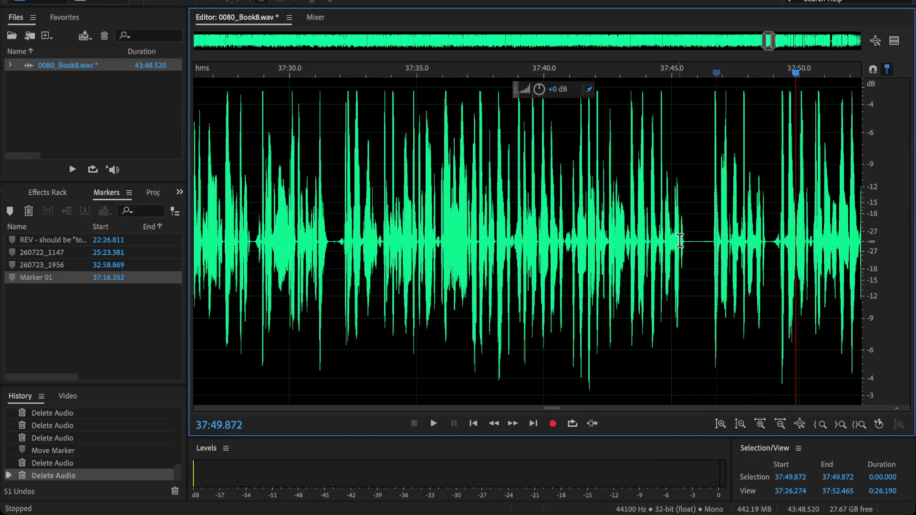
{"action": "key", "text": "space"}
{"action": "scroll", "coordinate": [639, 238], "scroll_direction": "up", "scroll_amount": 2}
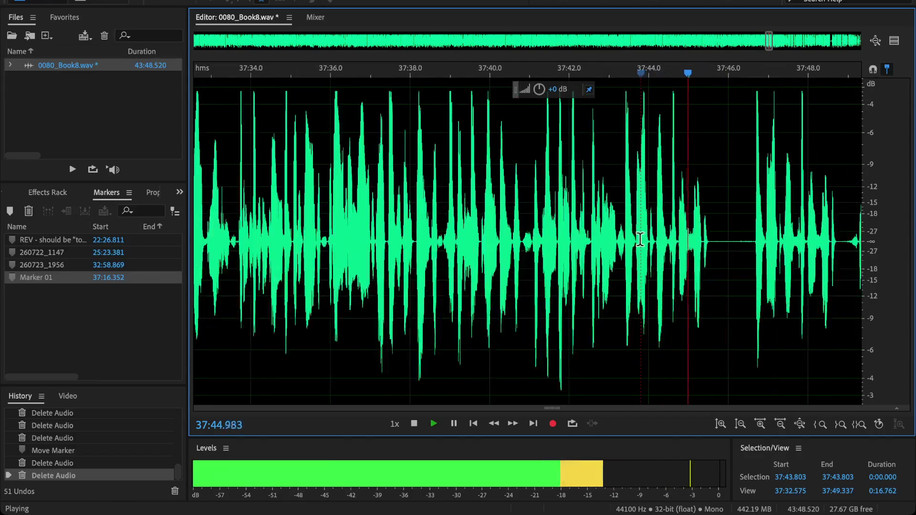
{"action": "key", "text": "space"}
Delete the audio from about 37:43.99 to 37:47.24 and play across the cut from about 37:41.89.
{"action": "left_click_drag", "start_coordinate": [653, 249], "coordinate": [774, 305]}
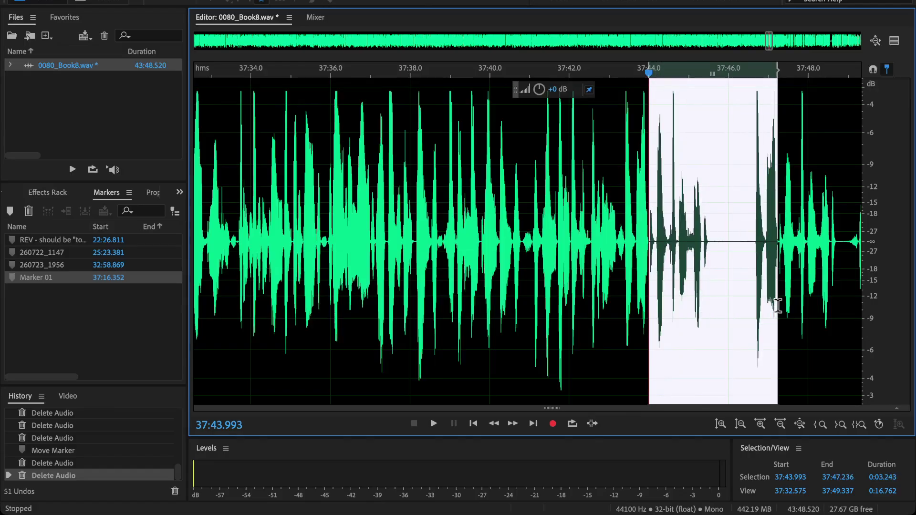
{"action": "key", "text": "Delete"}
{"action": "key", "text": "backslash"}
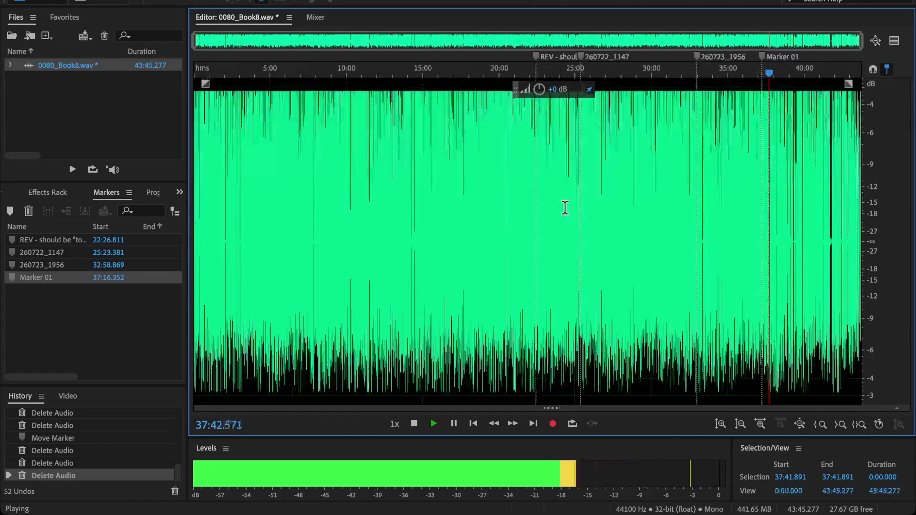
{"action": "key", "text": "equal"}
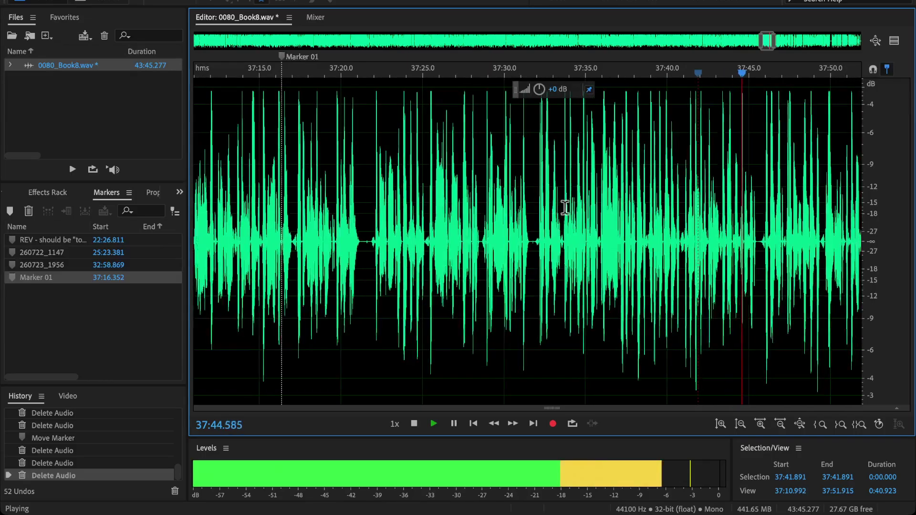
Listen on to about 38:00 and replay the earlier take from about 37:56.68 and 37:55.5 to locate the repeated phrase.
{"action": "scroll", "coordinate": [565, 207], "scroll_direction": "down", "scroll_amount": 2}
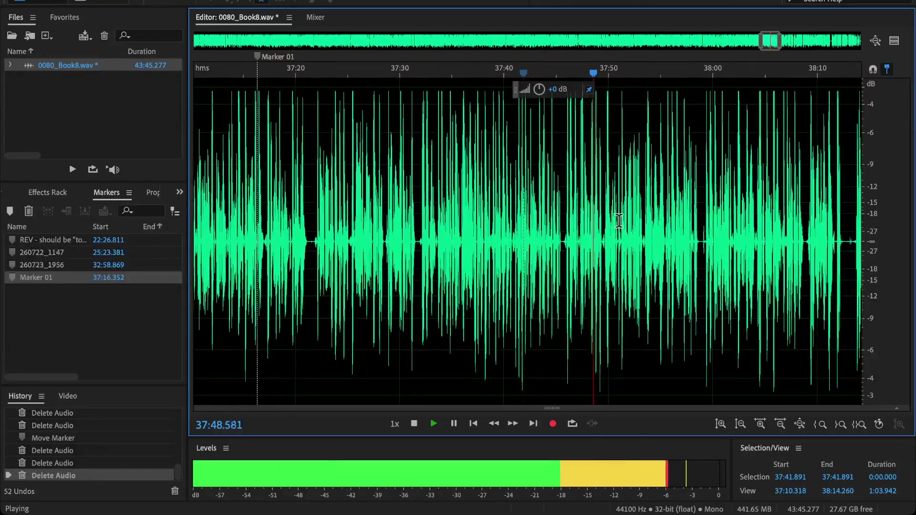
{"action": "scroll", "coordinate": [618, 221], "scroll_direction": "up", "scroll_amount": 2}
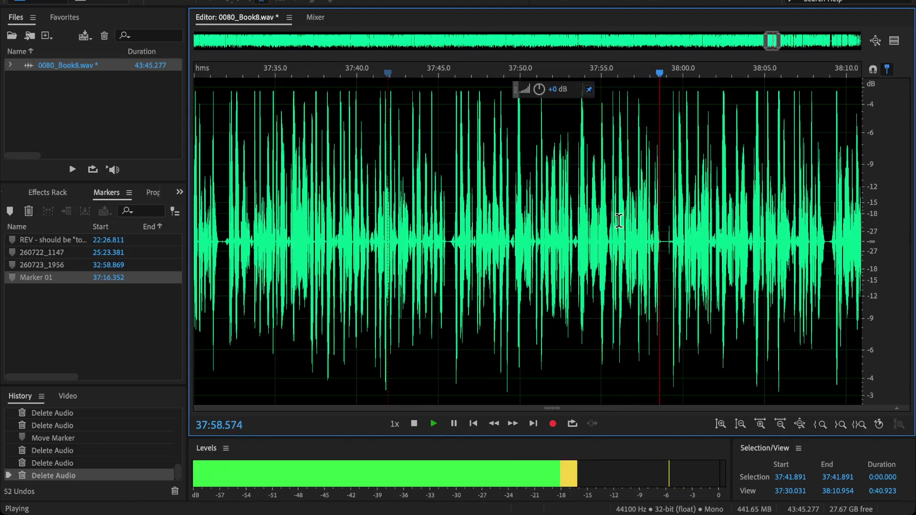
{"action": "scroll", "coordinate": [620, 220], "scroll_direction": "up", "scroll_amount": 4}
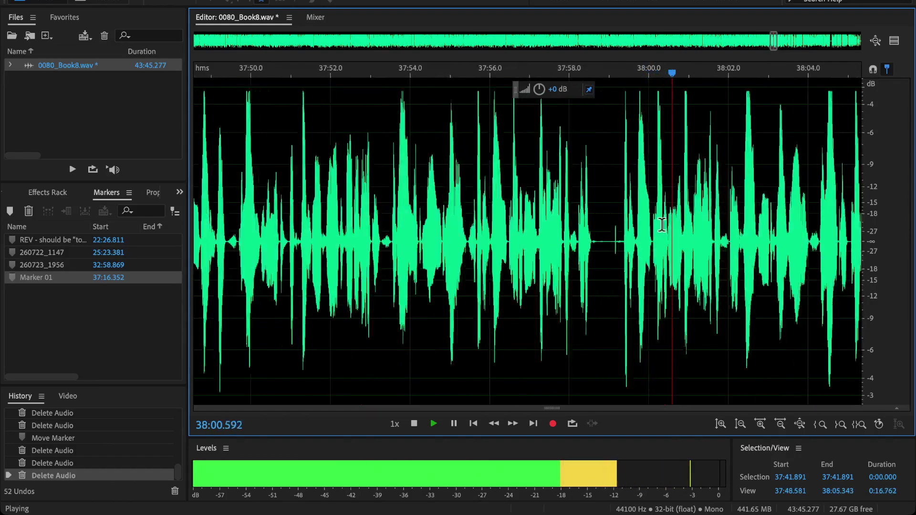
{"action": "scroll", "coordinate": [662, 224], "scroll_direction": "up", "scroll_amount": 2}
{"action": "key", "text": "space"}
{"action": "key", "text": "space"}
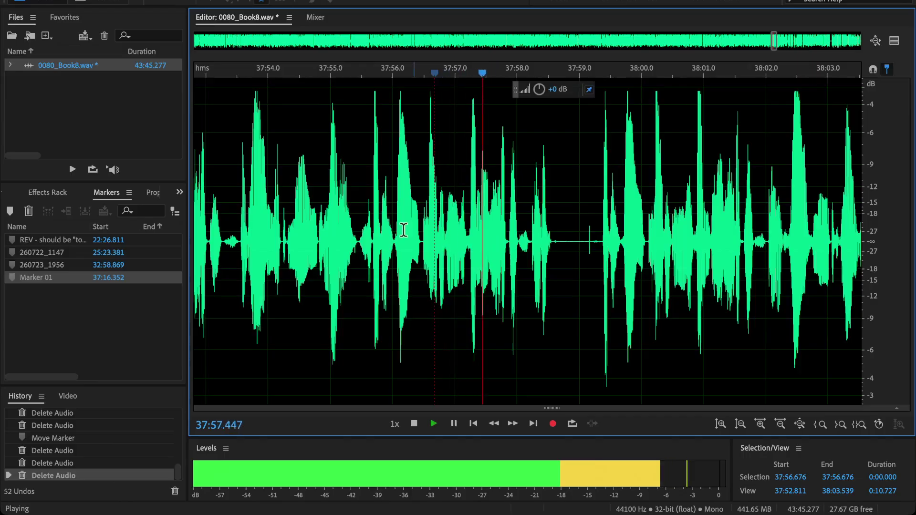
{"action": "left_click", "coordinate": [362, 234]}
{"action": "key", "text": "space"}
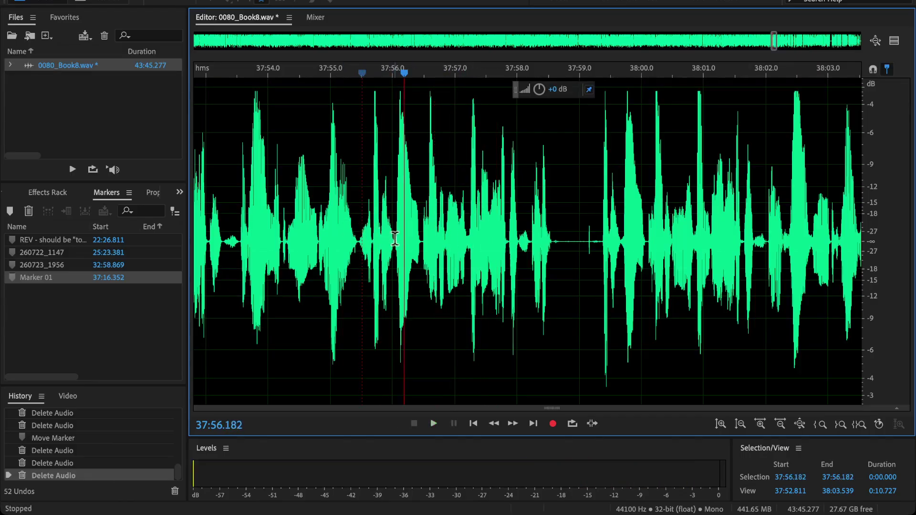
Delete the audio from about 37:56.03 to 37:59.66 and play across the cut from about 37:55.09.
{"action": "left_click_drag", "start_coordinate": [395, 241], "coordinate": [620, 340]}
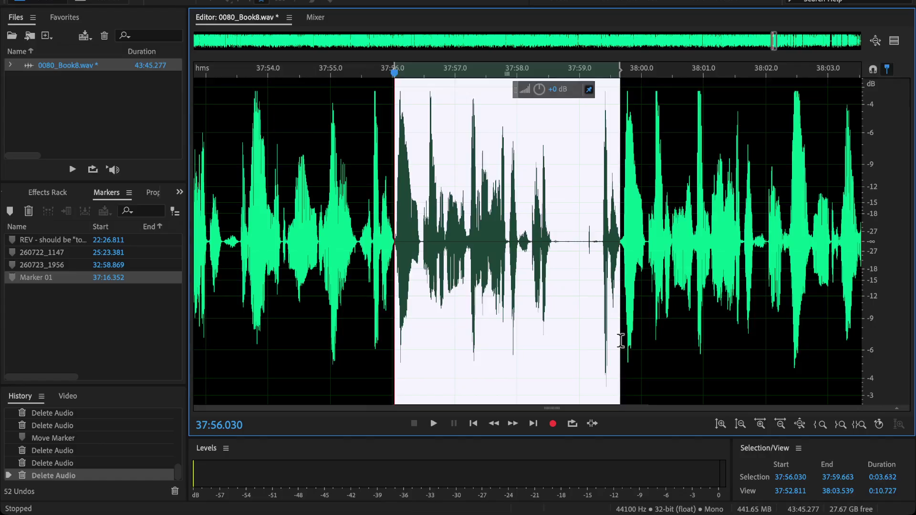
{"action": "key", "text": "Delete"}
{"action": "key", "text": "minus"}
{"action": "key", "text": "minus"}
{"action": "left_click", "coordinate": [337, 202]}
{"action": "key", "text": "space"}
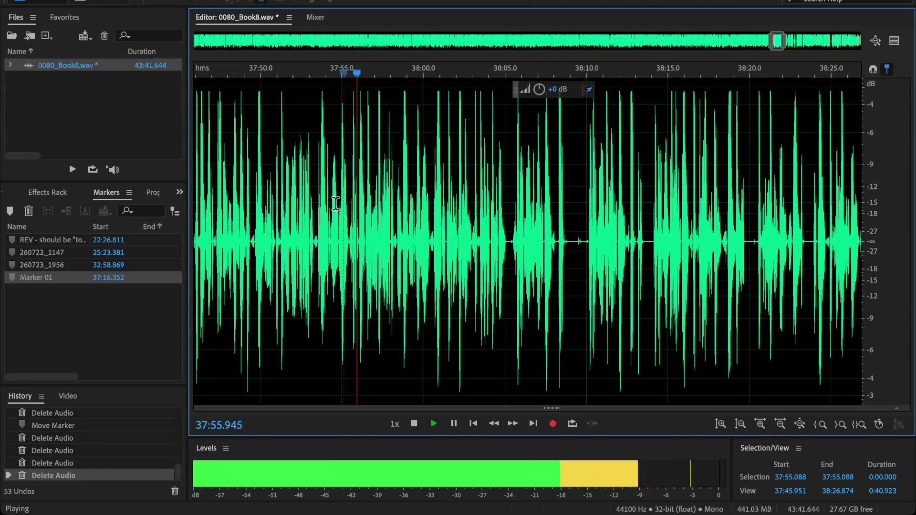
Listen on to about 38:08, then play the retakes from about 38:11 and 38:14.14 to compare them.
{"action": "scroll", "coordinate": [438, 234], "scroll_direction": "up", "scroll_amount": 3}
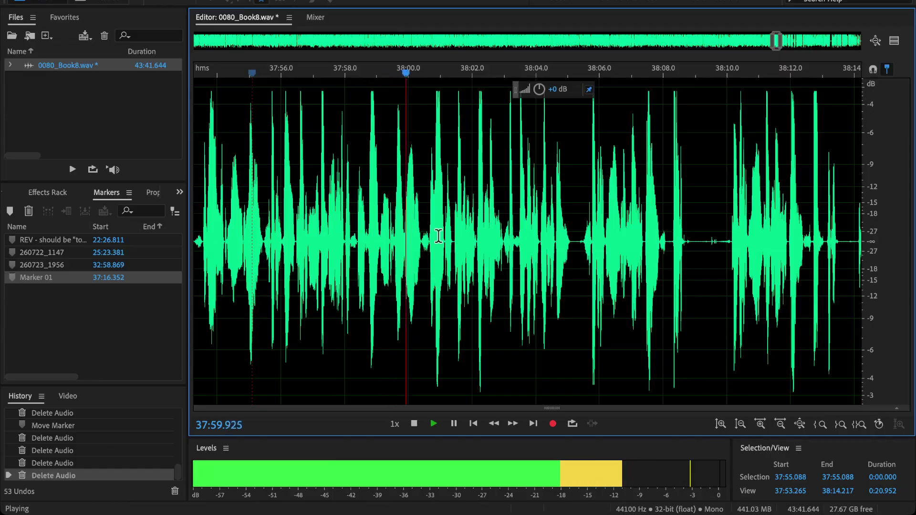
{"action": "scroll", "coordinate": [438, 236], "scroll_direction": "down", "scroll_amount": 3}
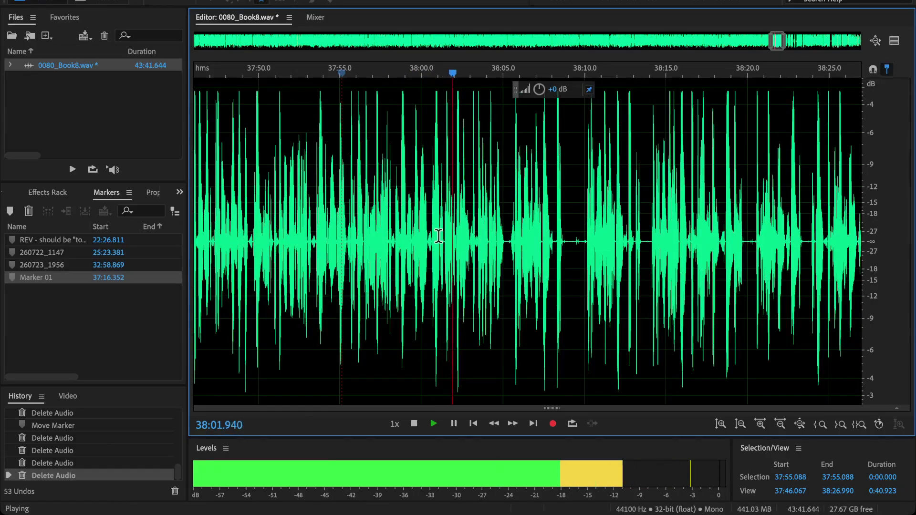
{"action": "scroll", "coordinate": [441, 236], "scroll_direction": "up", "scroll_amount": 2}
{"action": "scroll", "coordinate": [448, 236], "scroll_direction": "down", "scroll_amount": 2}
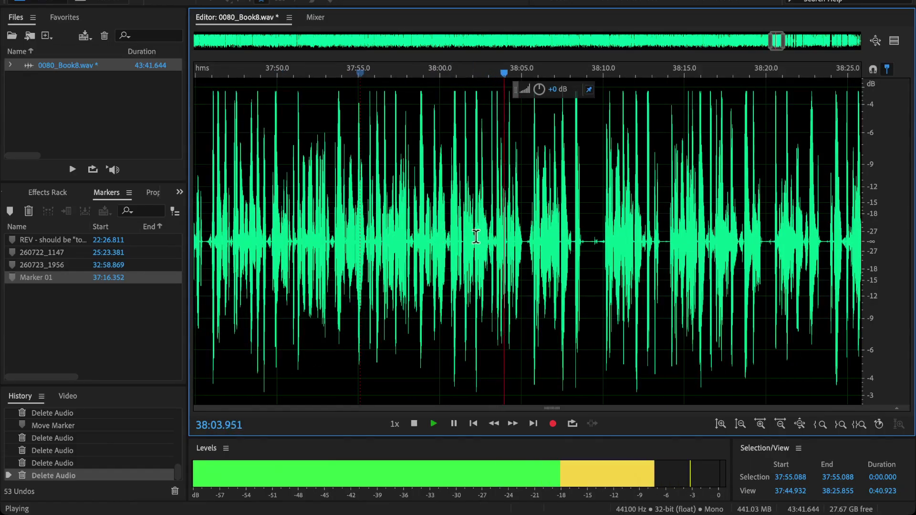
{"action": "scroll", "coordinate": [458, 236], "scroll_direction": "right", "scroll_amount": 3}
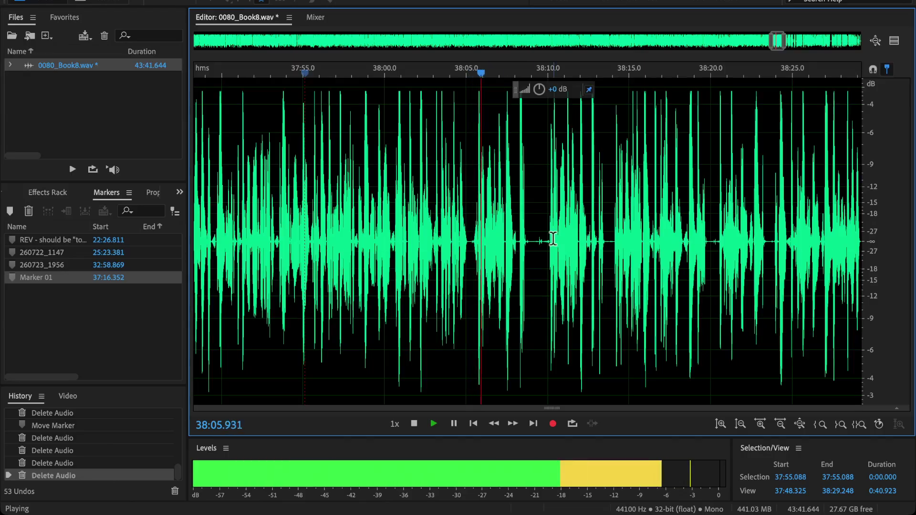
{"action": "scroll", "coordinate": [556, 237], "scroll_direction": "up", "scroll_amount": 2}
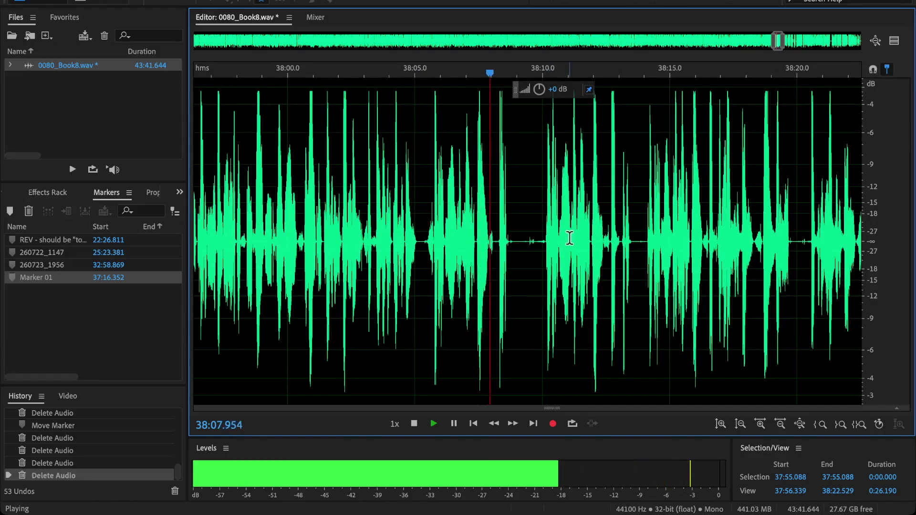
{"action": "left_click", "coordinate": [574, 239]}
{"action": "scroll", "coordinate": [579, 244], "scroll_direction": "up", "scroll_amount": 2}
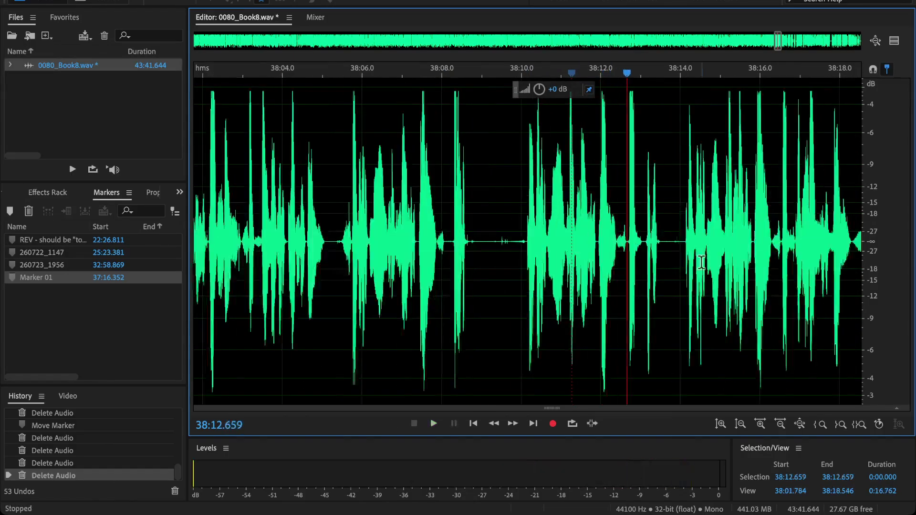
{"action": "left_click", "coordinate": [685, 259]}
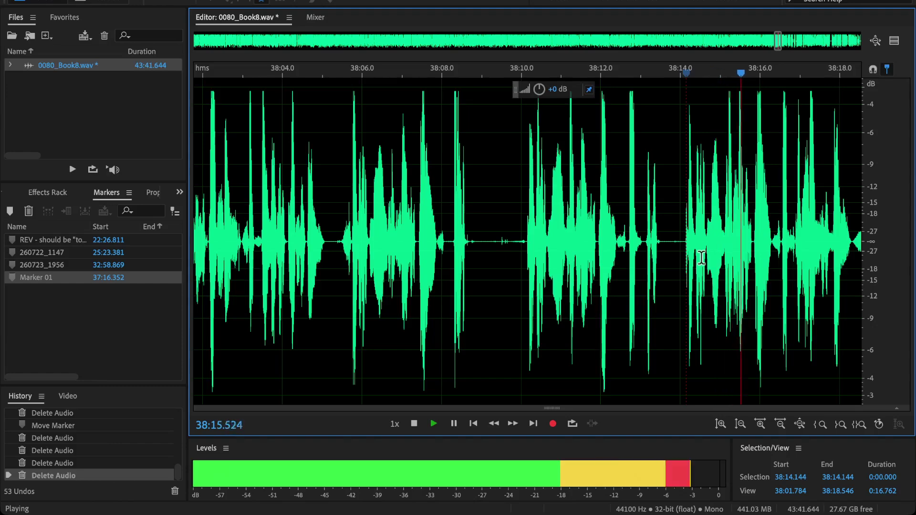
{"action": "key", "text": "space"}
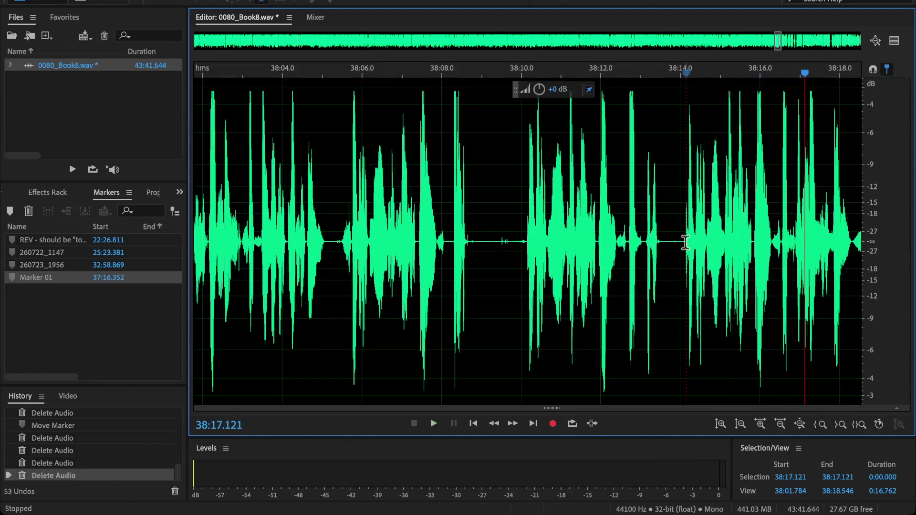
Delete the audio from about 38:05.74 to 38:14.13 and play across the cut from about 38:03.58.
{"action": "left_click_drag", "start_coordinate": [685, 242], "coordinate": [350, 287]}
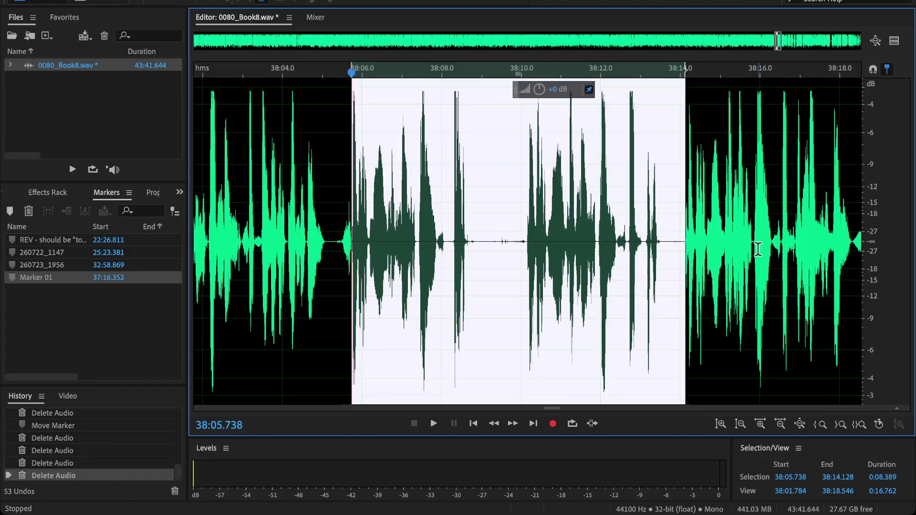
{"action": "key", "text": "Delete"}
{"action": "key", "text": "ctrl+z"}
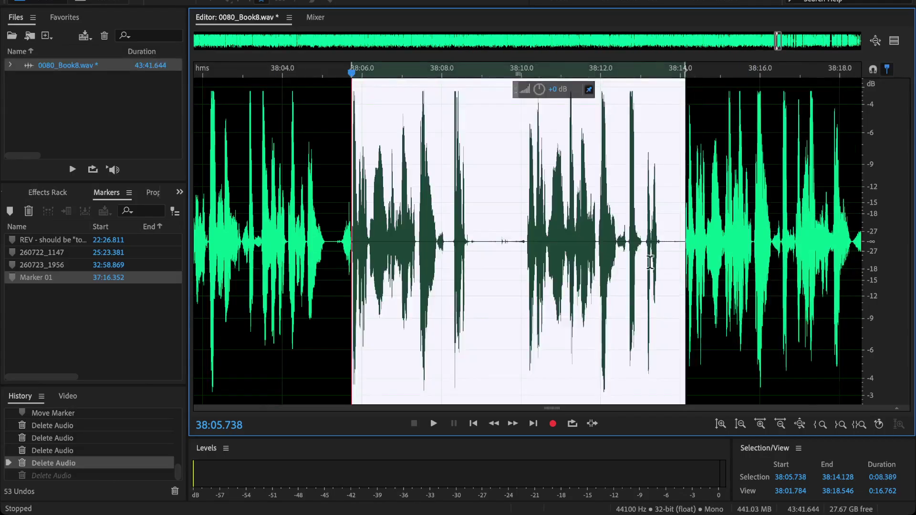
{"action": "scroll", "coordinate": [649, 262], "scroll_direction": "up", "scroll_amount": 3}
{"action": "key", "text": "Delete"}
{"action": "scroll", "coordinate": [573, 253], "scroll_direction": "down", "scroll_amount": 5}
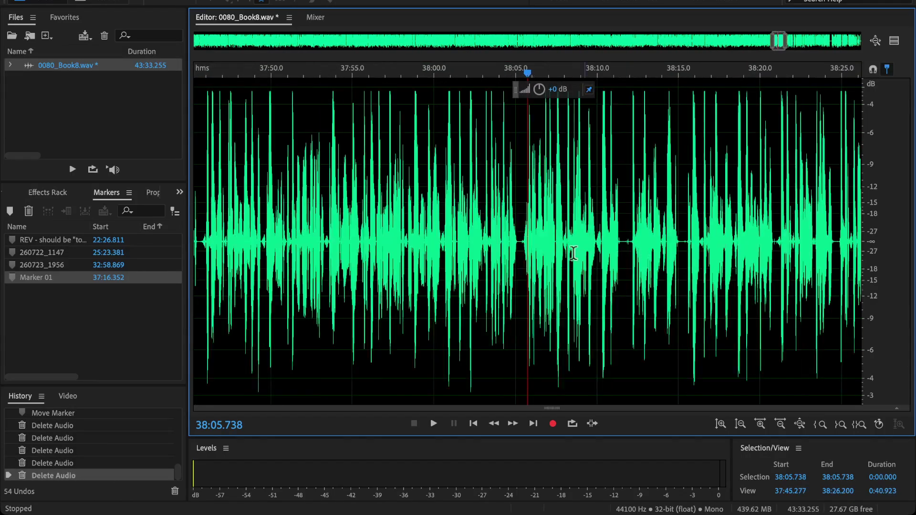
{"action": "key", "text": "space"}
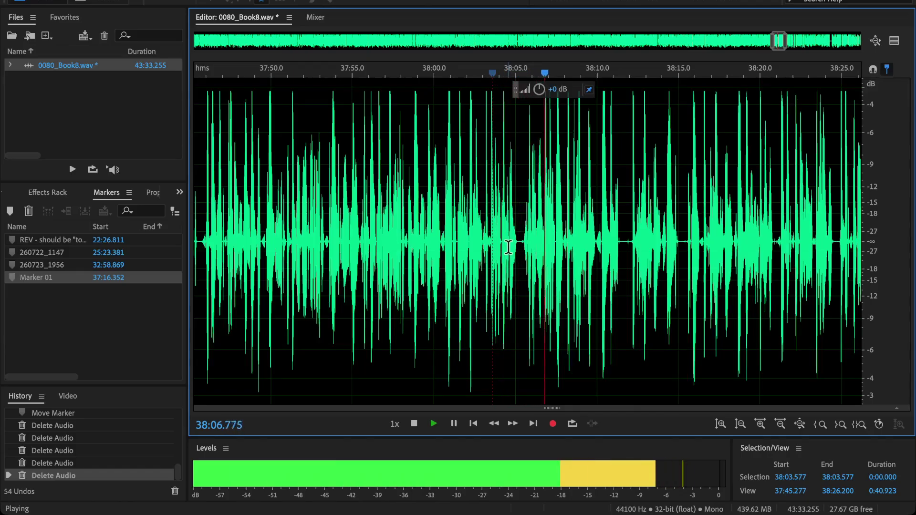
Listen on to about 38:10.8, then play the retake from about 38:15.36.
{"action": "scroll", "coordinate": [682, 248], "scroll_direction": "up", "scroll_amount": 3}
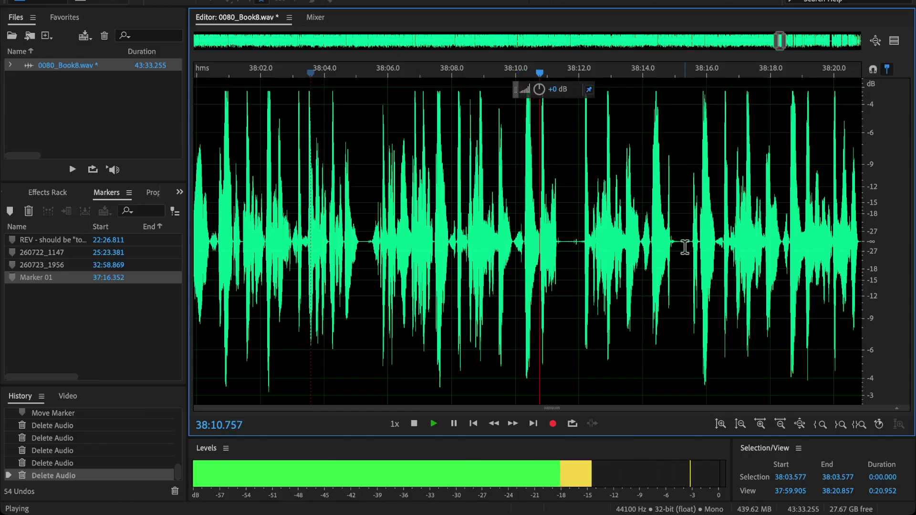
{"action": "left_click", "coordinate": [685, 248]}
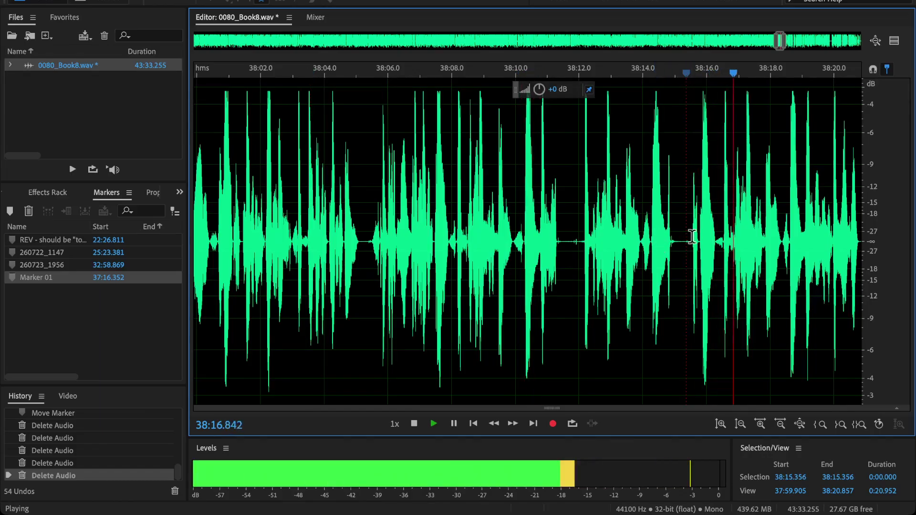
{"action": "key", "text": "space"}
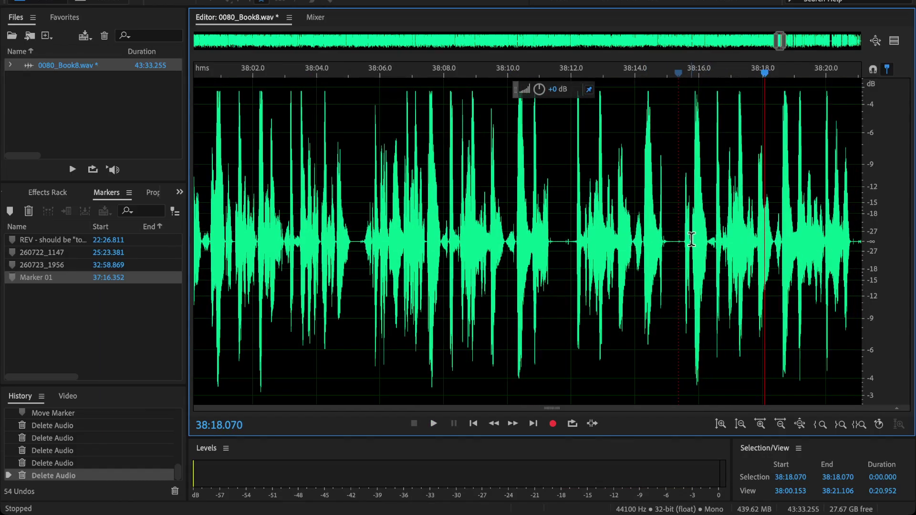
Try deleting the audio from about 38:07.43 to 38:15.77, play across the cut, and undo the deletion.
{"action": "left_click_drag", "start_coordinate": [691, 240], "coordinate": [426, 286]}
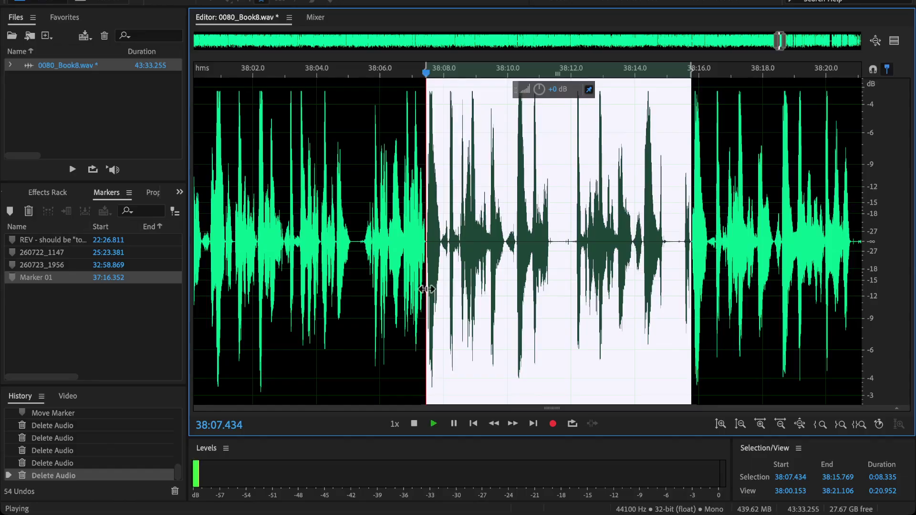
{"action": "key", "text": "Delete"}
{"action": "key", "text": "backslash"}
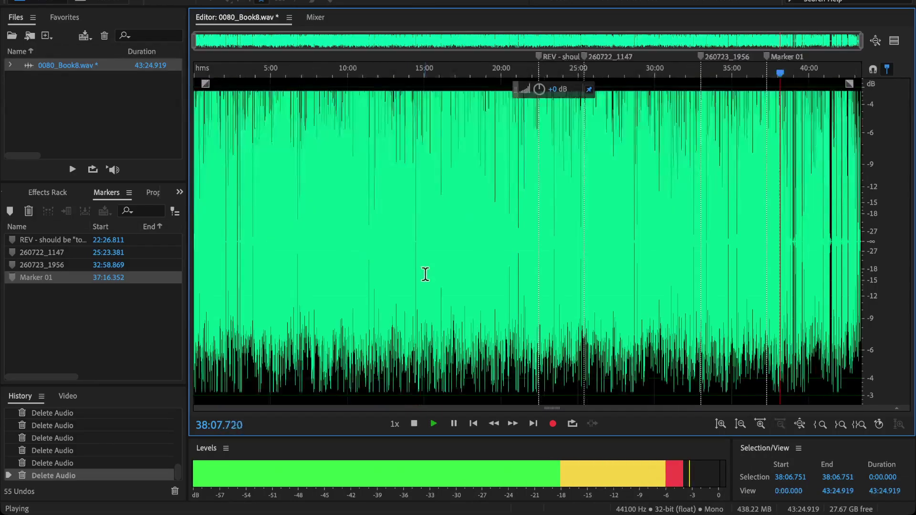
{"action": "key", "text": "ctrl+z"}
{"action": "key", "text": "space"}
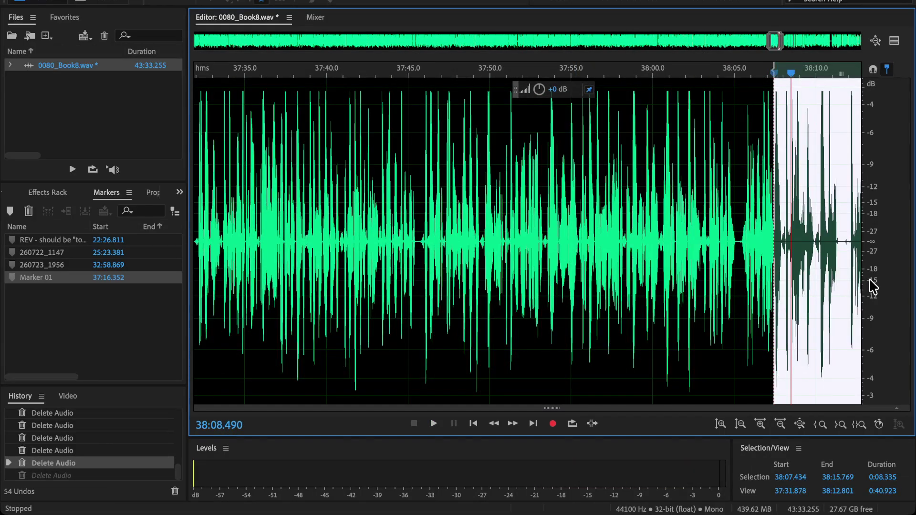
Try the cut with its start at about 38:07.47, play across it from about 38:06.05, and undo the deletion.
{"action": "scroll", "coordinate": [838, 278], "scroll_direction": "up", "scroll_amount": 5}
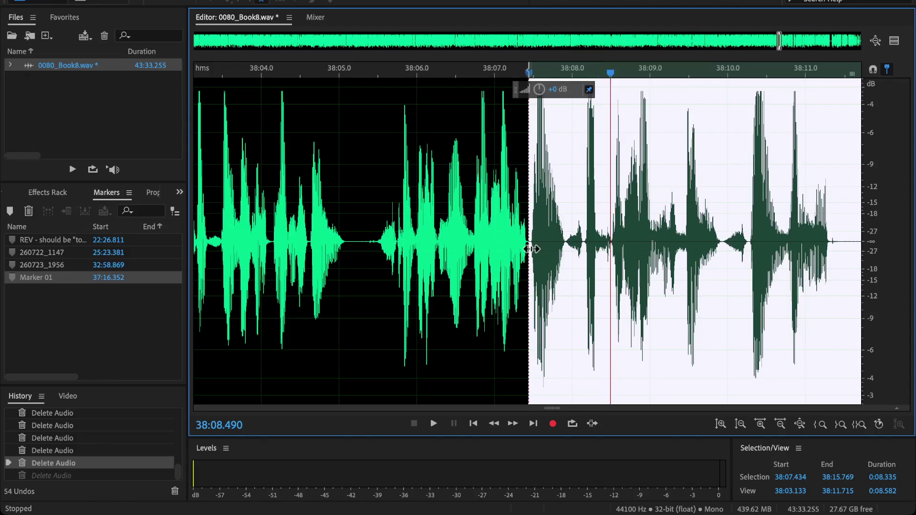
{"action": "key", "text": "Delete"}
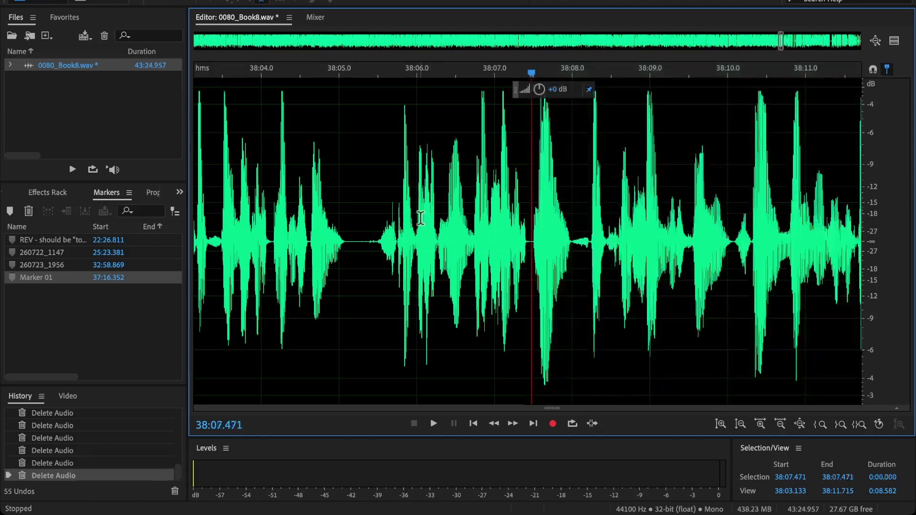
{"action": "key", "text": "space"}
{"action": "key", "text": "backslash"}
{"action": "key", "text": "backslash"}
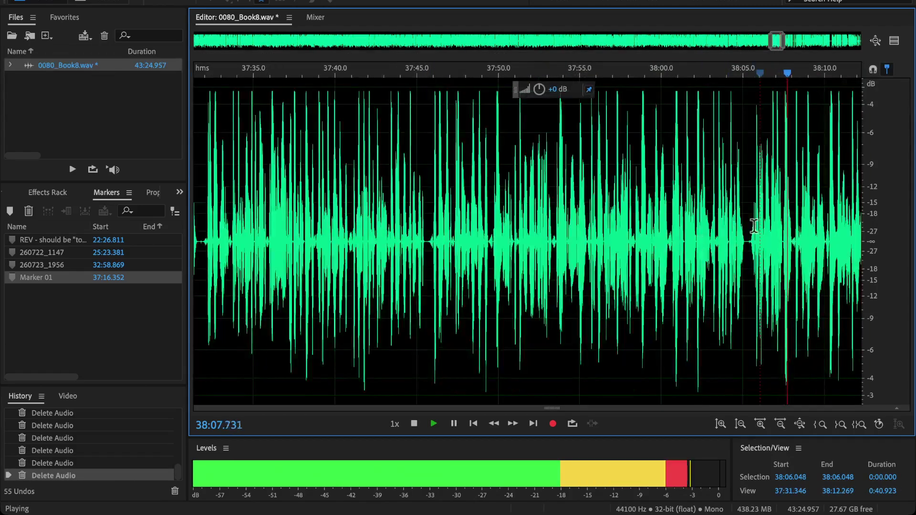
{"action": "key", "text": "space"}
{"action": "key", "text": "ctrl+z"}
Delete the audio from about 38:07.43 to 38:15.77 and play across the cut from about 38:05.62.
{"action": "scroll", "coordinate": [667, 244], "scroll_direction": "up", "scroll_amount": 3}
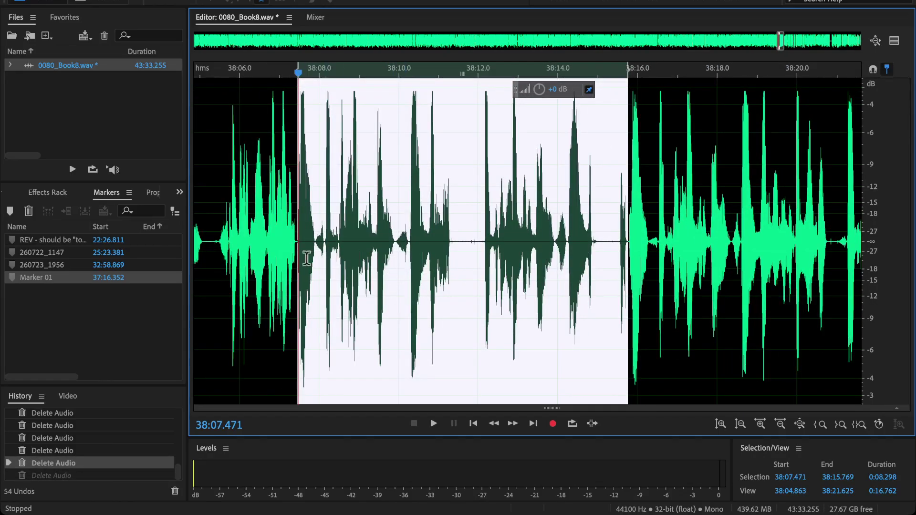
{"action": "key", "text": "Delete"}
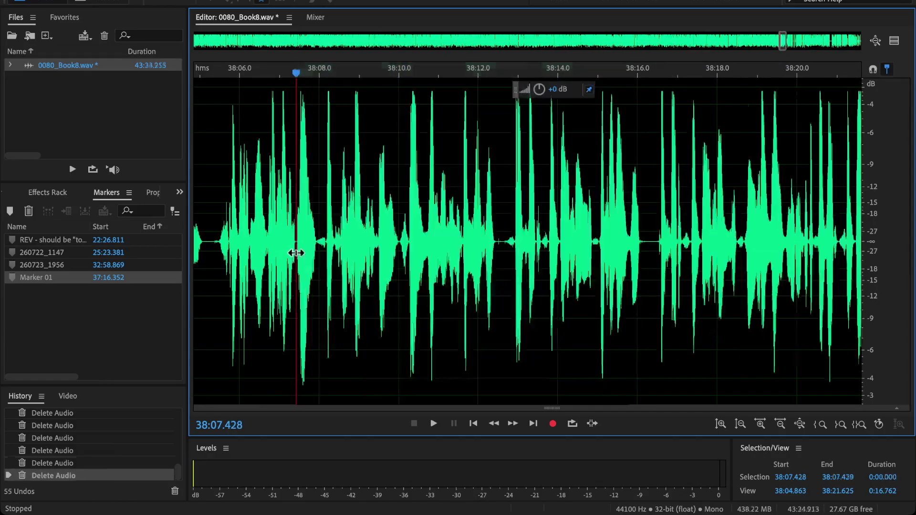
{"action": "key", "text": "space"}
{"action": "key", "text": "backslash"}
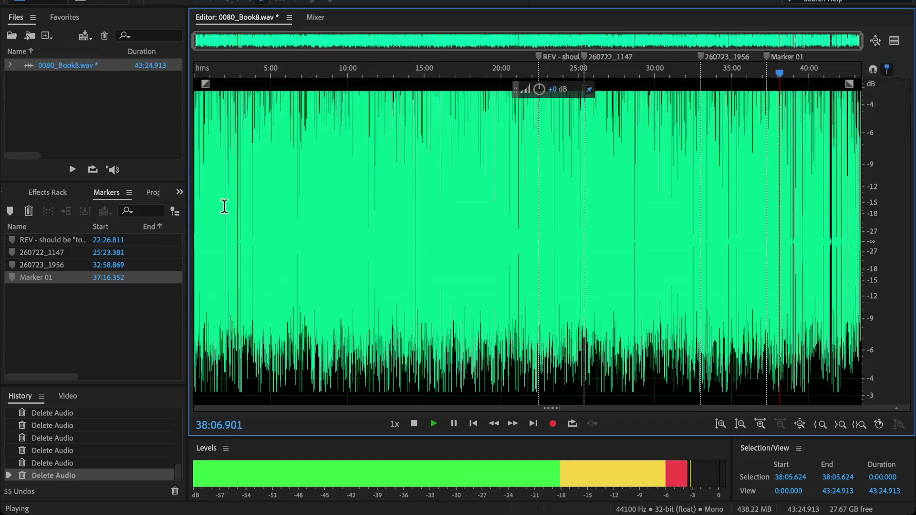
{"action": "key", "text": "equal"}
{"action": "key", "text": "equal"}
{"action": "key", "text": "equal"}
{"action": "key", "text": "equal"}
{"action": "key", "text": "equal"}
{"action": "key", "text": "equal"}
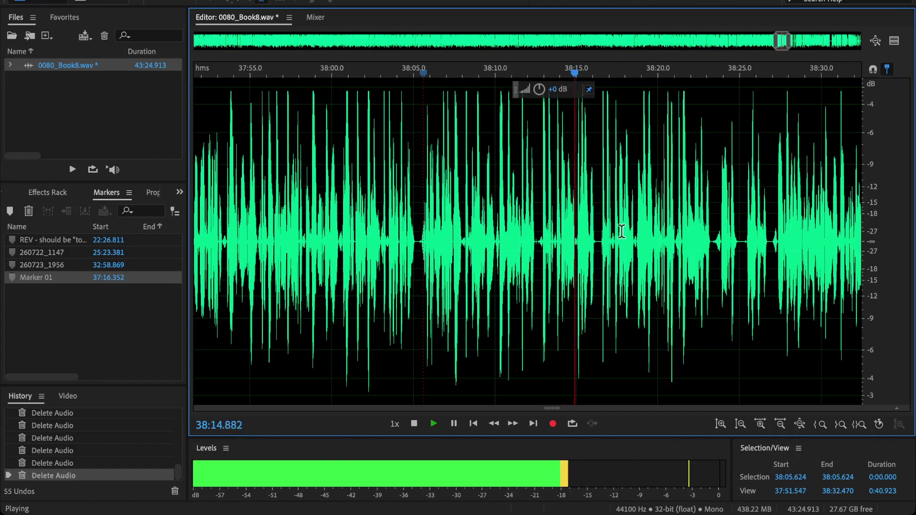
Delete the repeated take from about 38:13.46 to 38:17.00 and play across the cut from about 38:11.11.
{"action": "scroll", "coordinate": [621, 230], "scroll_direction": "up", "scroll_amount": 3}
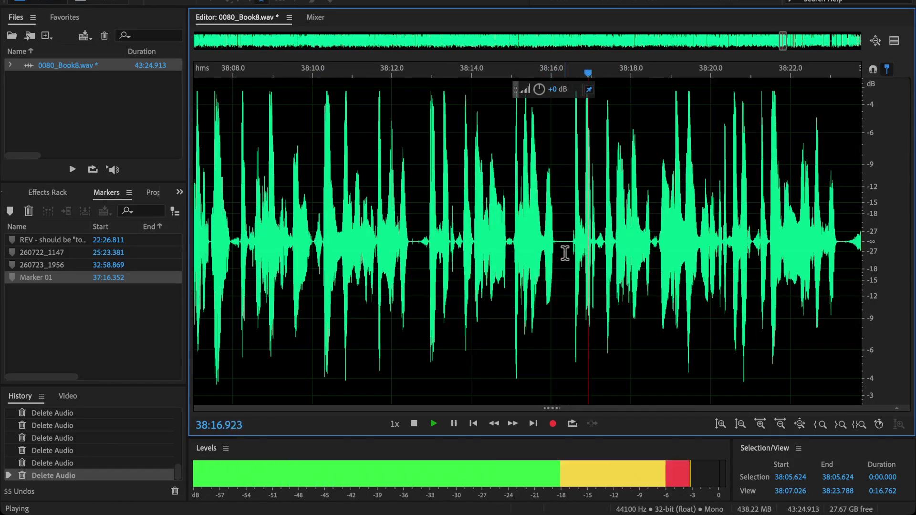
{"action": "scroll", "coordinate": [516, 241], "scroll_direction": "up", "scroll_amount": 2}
{"action": "key", "text": "space"}
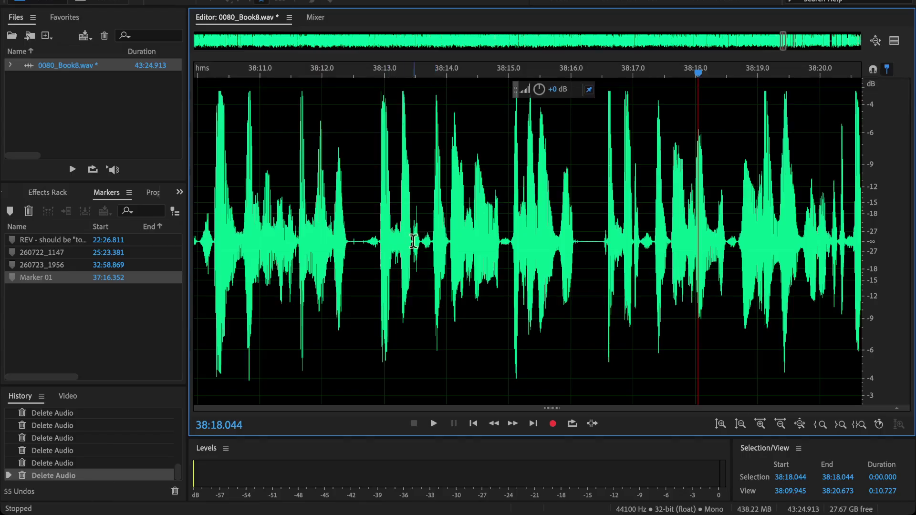
{"action": "left_click_drag", "start_coordinate": [413, 242], "coordinate": [632, 302]}
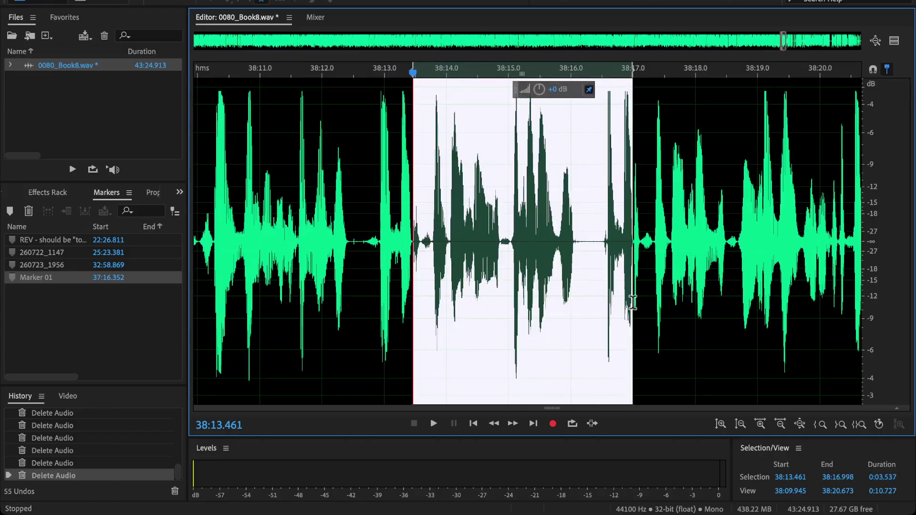
{"action": "key", "text": "Delete"}
{"action": "left_click", "coordinate": [266, 181]}
{"action": "key", "text": "space"}
{"action": "scroll", "coordinate": [266, 184], "scroll_direction": "down", "scroll_amount": 6}
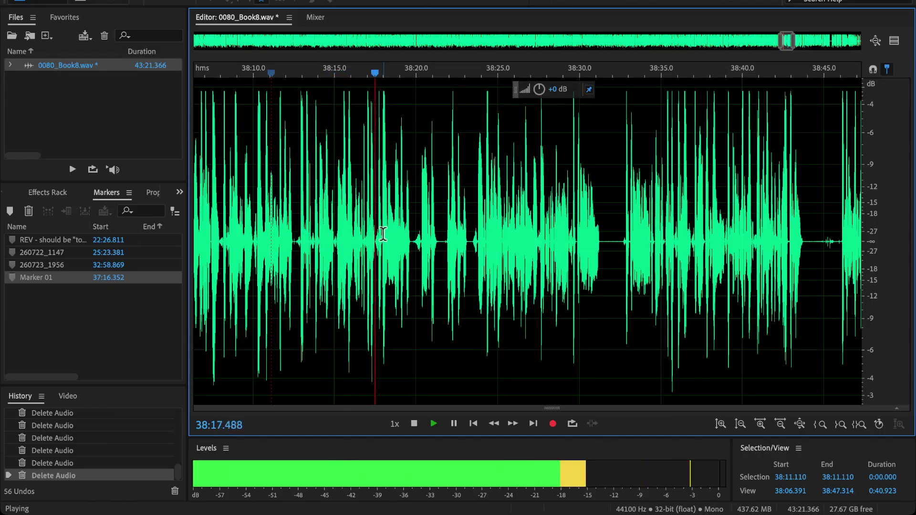
Listen on to about 38:19.5, then play the following phrase from about 38:22.42.
{"action": "scroll", "coordinate": [408, 238], "scroll_direction": "up", "scroll_amount": 3}
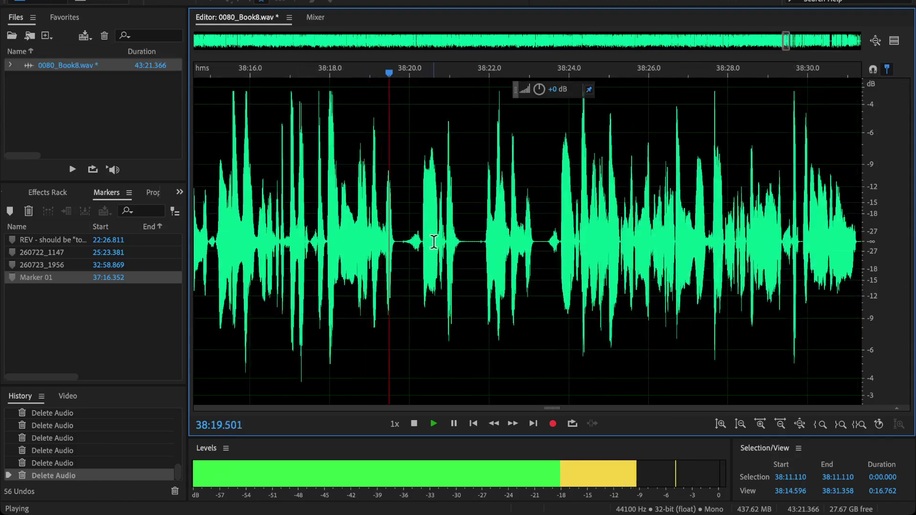
{"action": "left_click", "coordinate": [506, 241]}
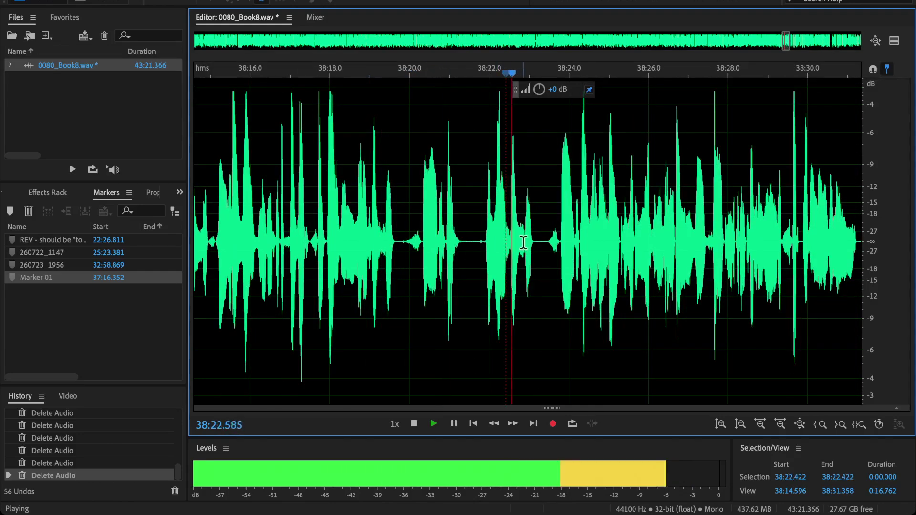
{"action": "key", "text": "space"}
Delete the audio from about 38:19.68 to 38:23.17 and play across the cut from about 38:18.00.
{"action": "left_click_drag", "start_coordinate": [534, 242], "coordinate": [397, 264]}
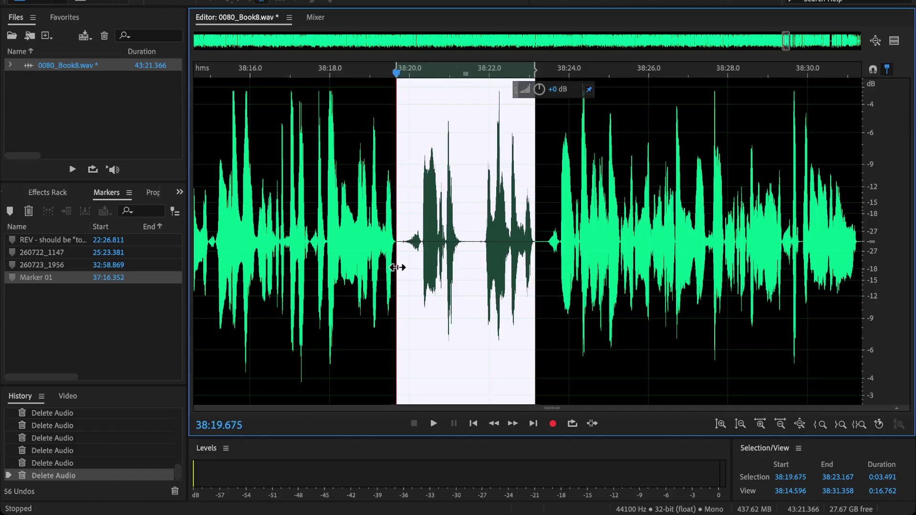
{"action": "key", "text": "Delete"}
{"action": "left_click", "coordinate": [329, 218]}
{"action": "key", "text": "space"}
{"action": "scroll", "coordinate": [330, 218], "scroll_direction": "down", "scroll_amount": 3}
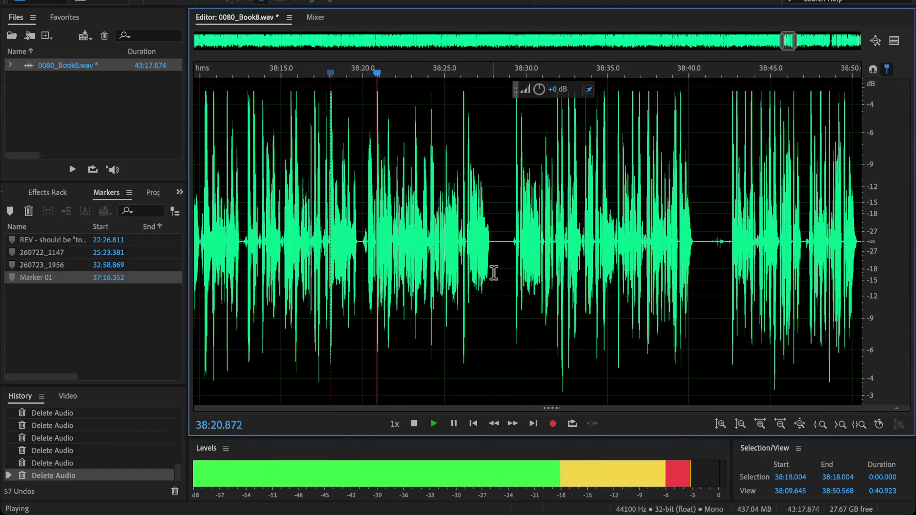
{"action": "key", "text": "backslash"}
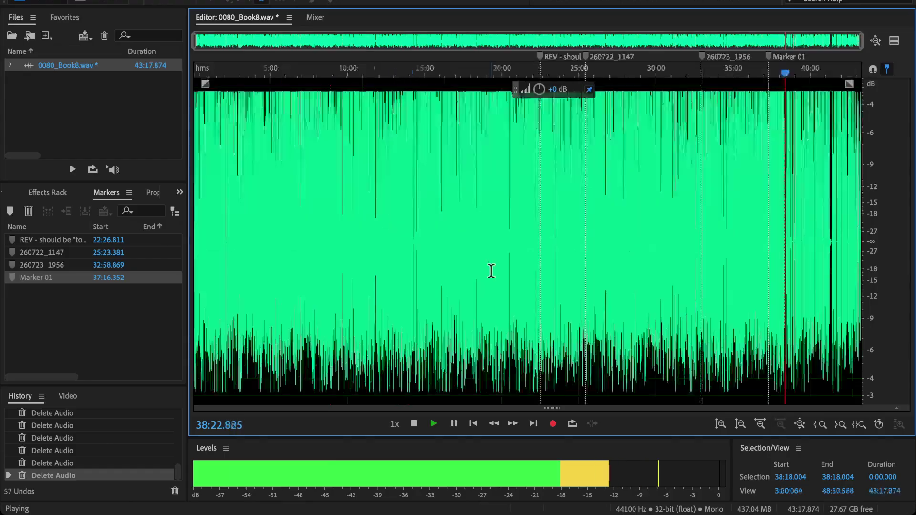
{"action": "key", "text": "backslash"}
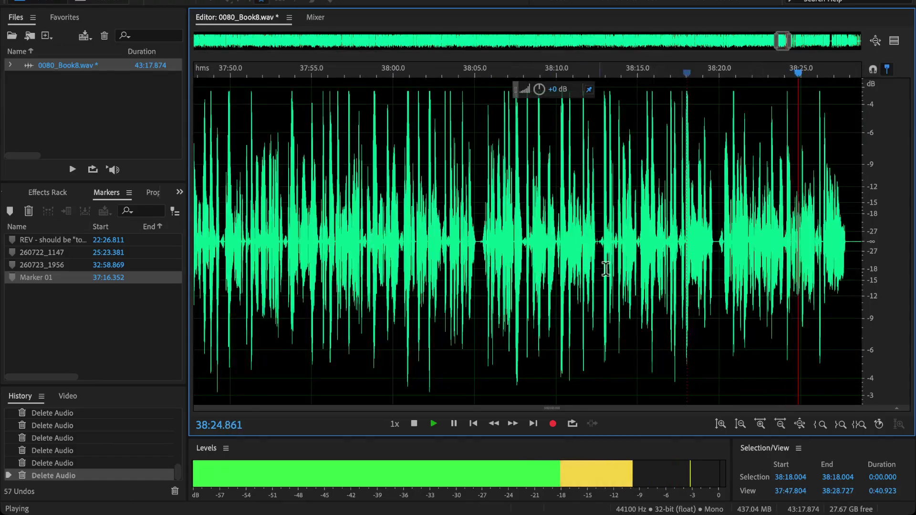
Play the phrase from about 38:29.42, then compare it with the earlier take from about 38:26.1.
{"action": "scroll", "coordinate": [734, 272], "scroll_direction": "up", "scroll_amount": 3}
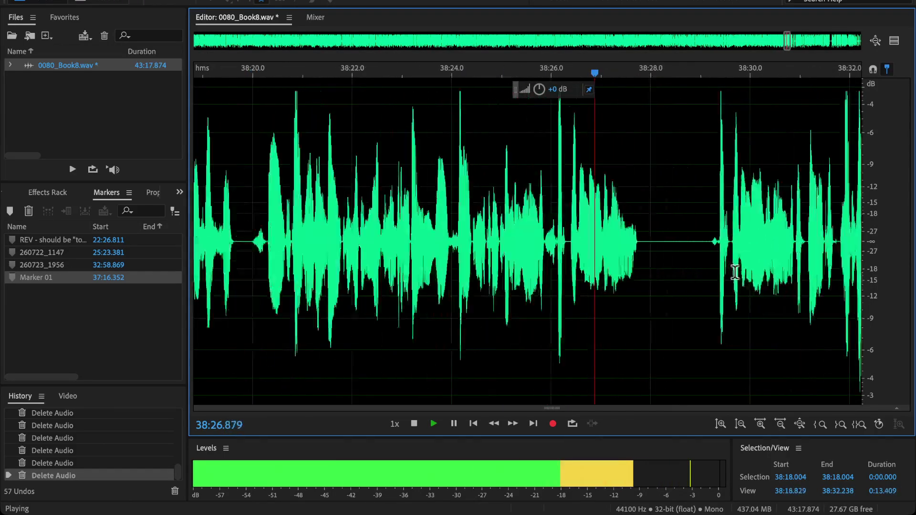
{"action": "left_click", "coordinate": [717, 248]}
{"action": "key", "text": "space"}
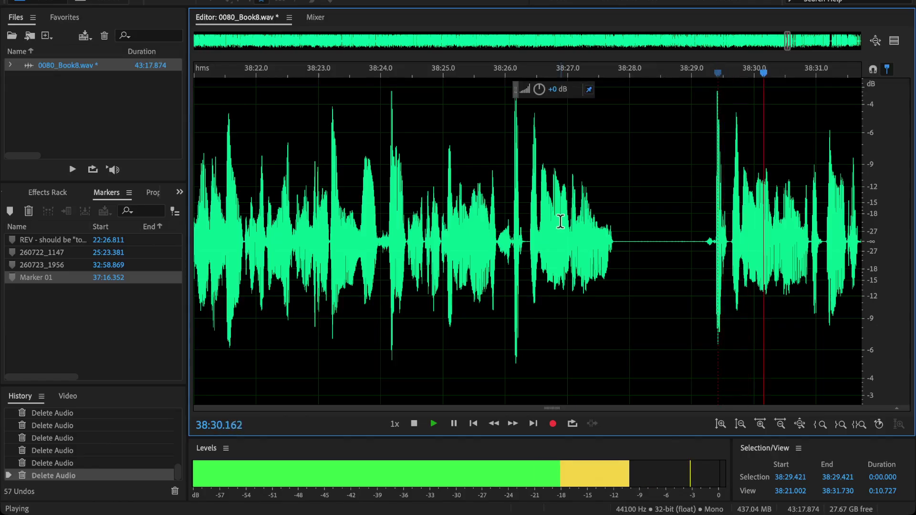
{"action": "key", "text": "space"}
{"action": "left_click", "coordinate": [511, 246]}
{"action": "key", "text": "space"}
{"action": "key", "text": "space"}
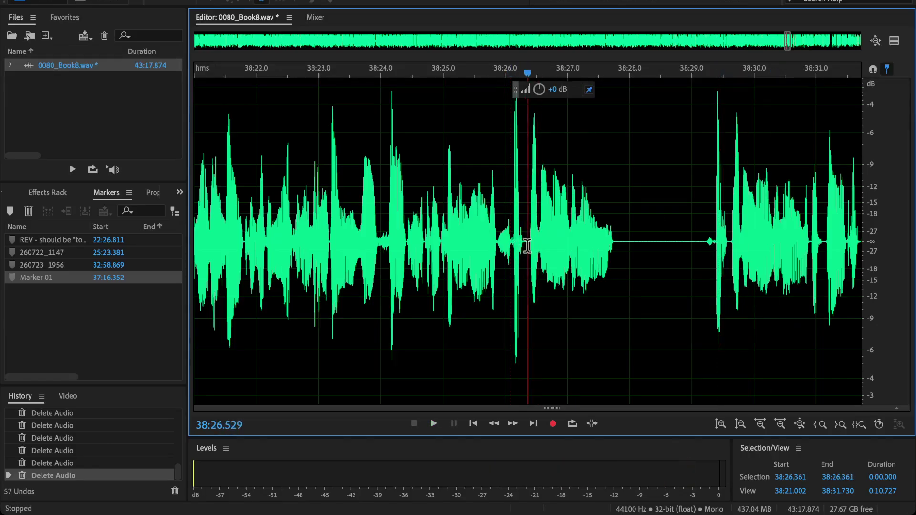
Delete the audio from about 38:26.36 to 38:29.62 and play across the cut from about 38:24.84.
{"action": "left_click_drag", "start_coordinate": [526, 246], "coordinate": [733, 310]}
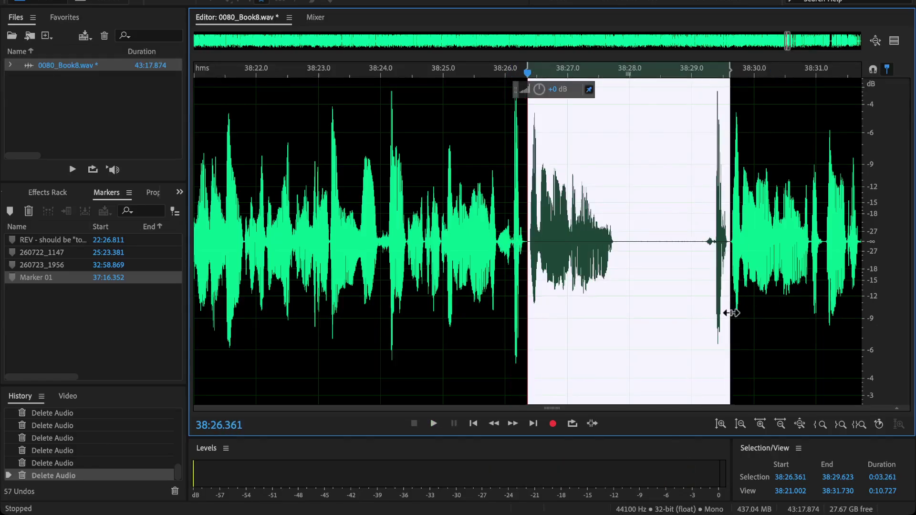
{"action": "key", "text": "Delete"}
{"action": "scroll", "coordinate": [431, 241], "scroll_direction": "down", "scroll_amount": 3}
{"action": "left_click", "coordinate": [432, 239]}
{"action": "key", "text": "space"}
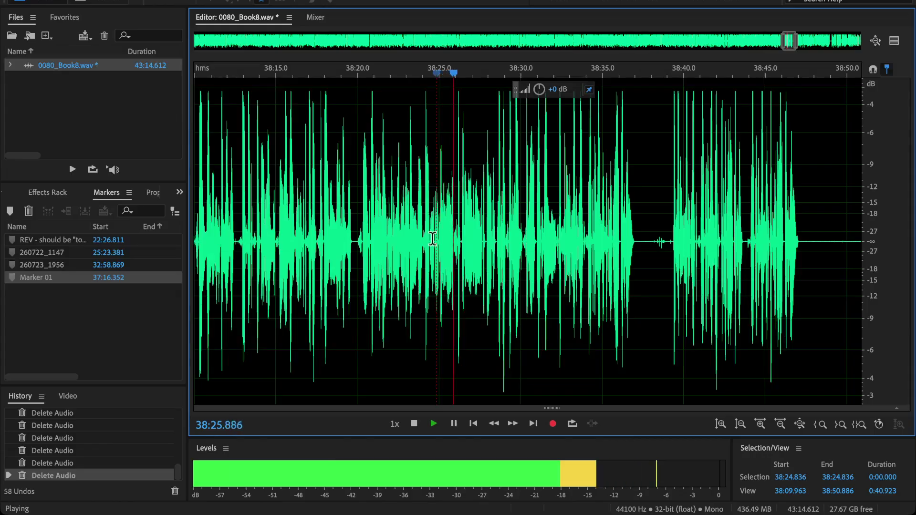
Move Marker 01 forward to about 38:29.59 while the playback continues.
{"action": "scroll", "coordinate": [432, 239], "scroll_direction": "down", "scroll_amount": 5}
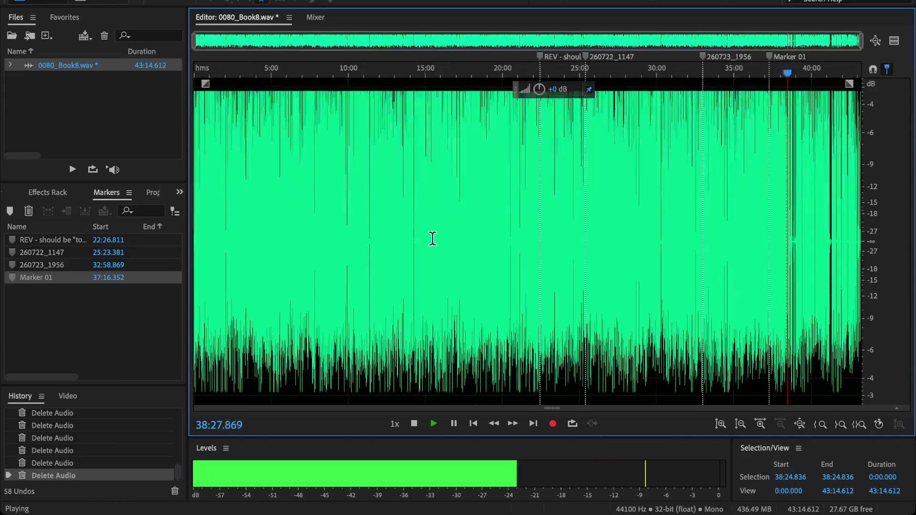
{"action": "scroll", "coordinate": [432, 239], "scroll_direction": "up", "scroll_amount": 5}
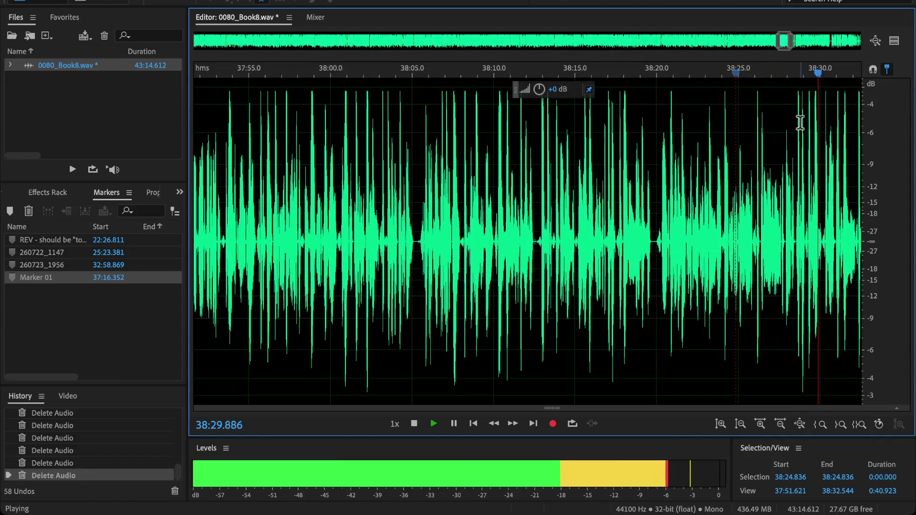
{"action": "scroll", "coordinate": [739, 180], "scroll_direction": "down", "scroll_amount": 3}
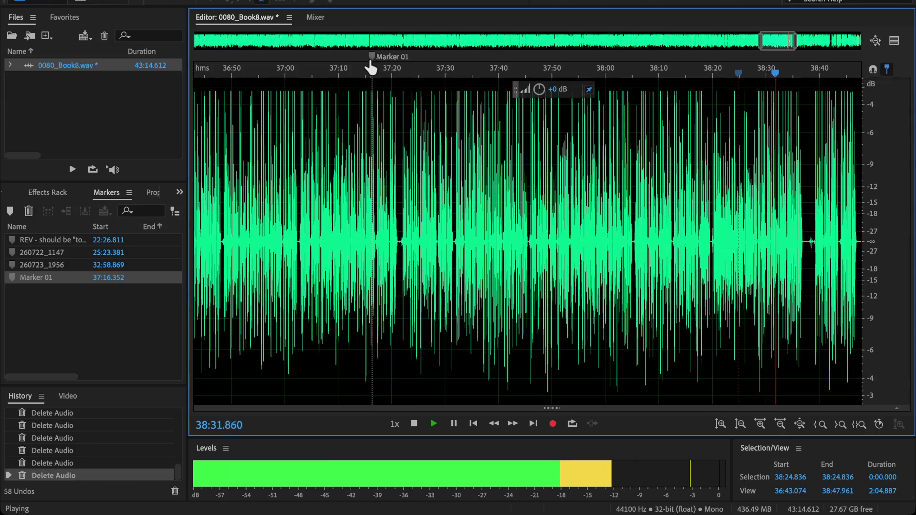
{"action": "left_click_drag", "start_coordinate": [371, 68], "coordinate": [762, 119]}
{"action": "scroll", "coordinate": [751, 173], "scroll_direction": "up", "scroll_amount": 3}
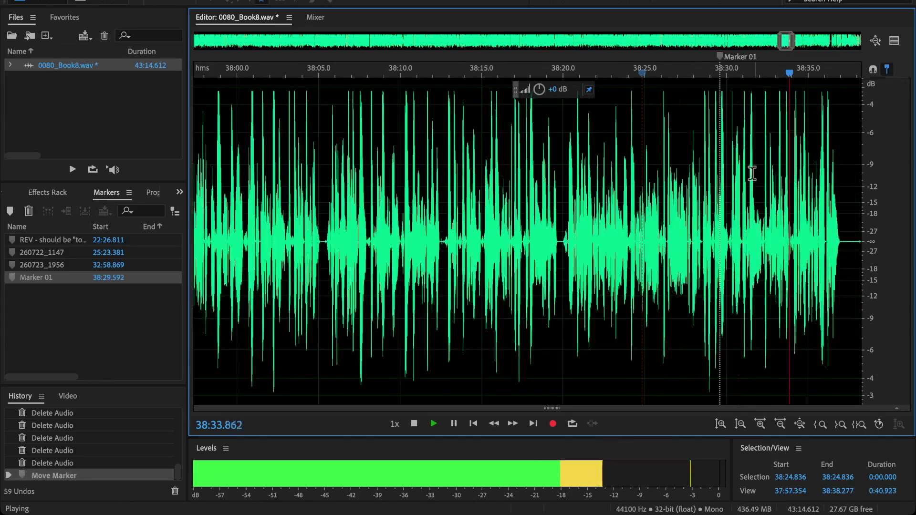
Listen to the retake from about 38:39.18, then compare the phrases from about 38:34.40 and 38:46.21.
{"action": "scroll", "coordinate": [752, 173], "scroll_direction": "up", "scroll_amount": 3}
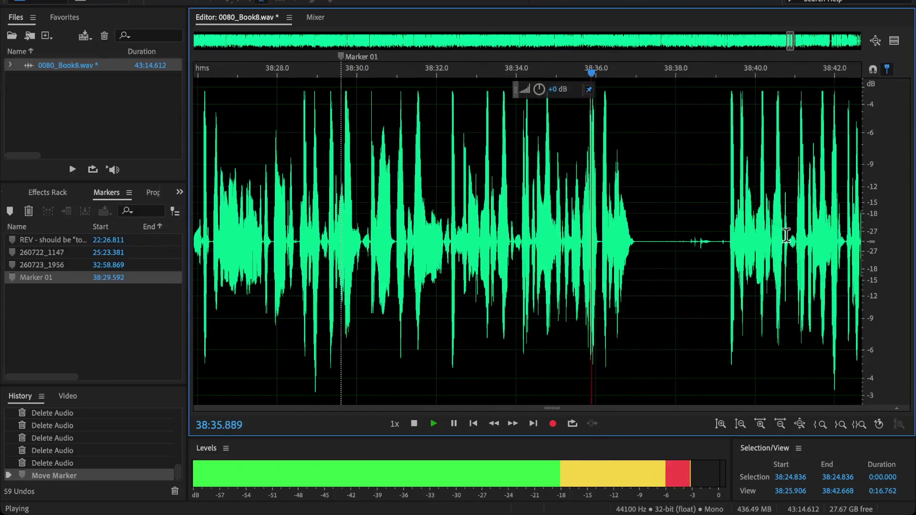
{"action": "scroll", "coordinate": [697, 251], "scroll_direction": "right", "scroll_amount": 3}
{"action": "left_click", "coordinate": [667, 242]}
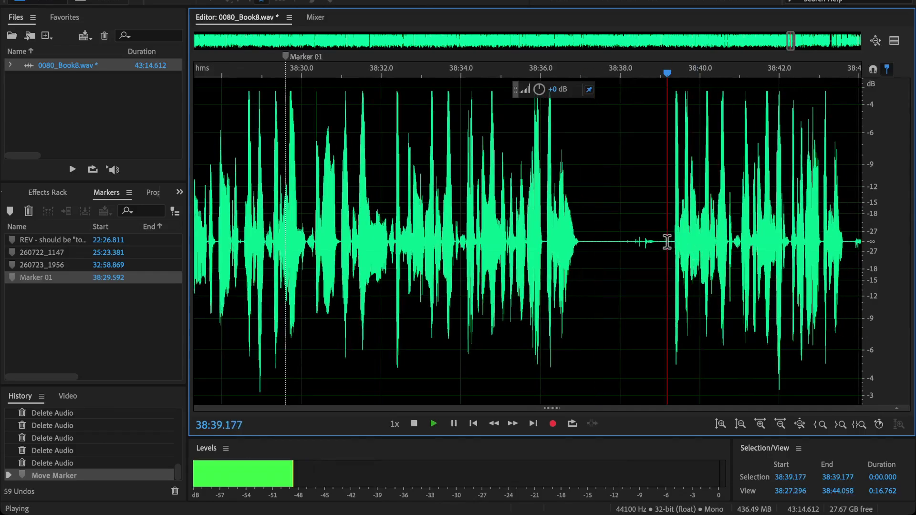
{"action": "scroll", "coordinate": [667, 241], "scroll_direction": "right", "scroll_amount": 2}
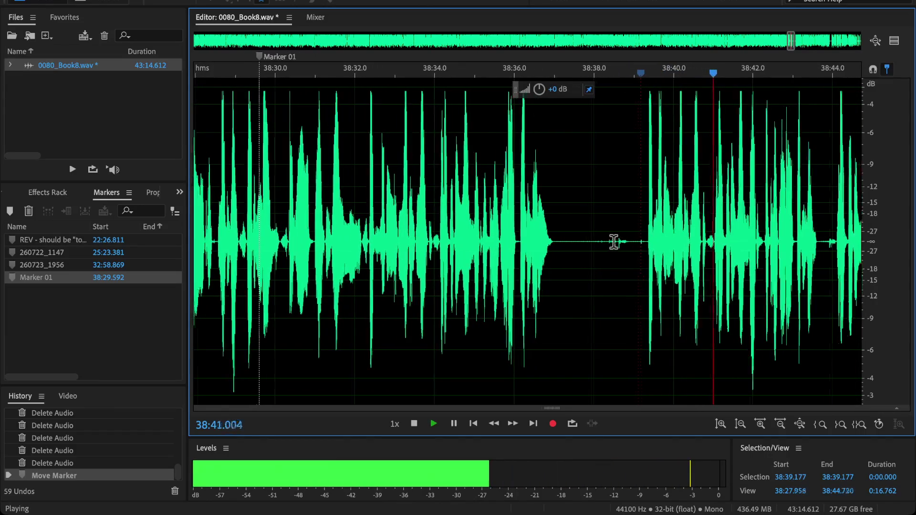
{"action": "scroll", "coordinate": [614, 242], "scroll_direction": "right", "scroll_amount": 1}
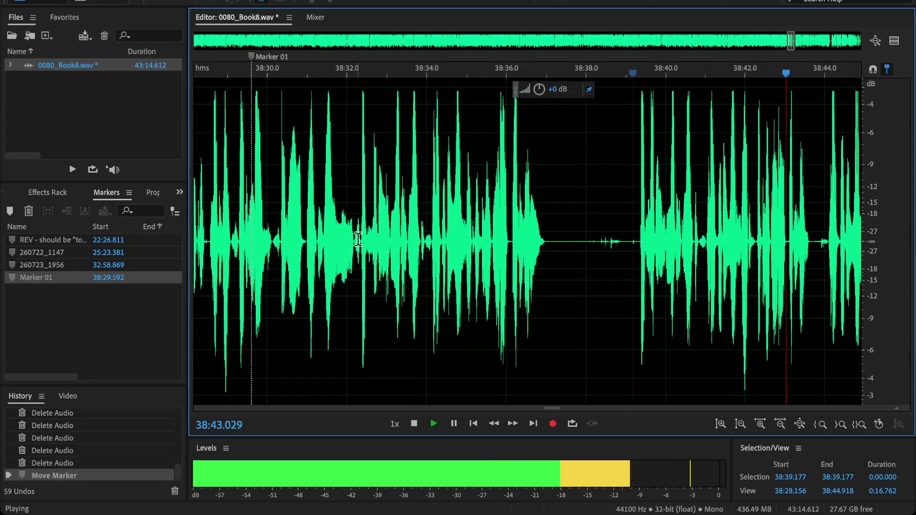
{"action": "scroll", "coordinate": [358, 240], "scroll_direction": "right", "scroll_amount": 5}
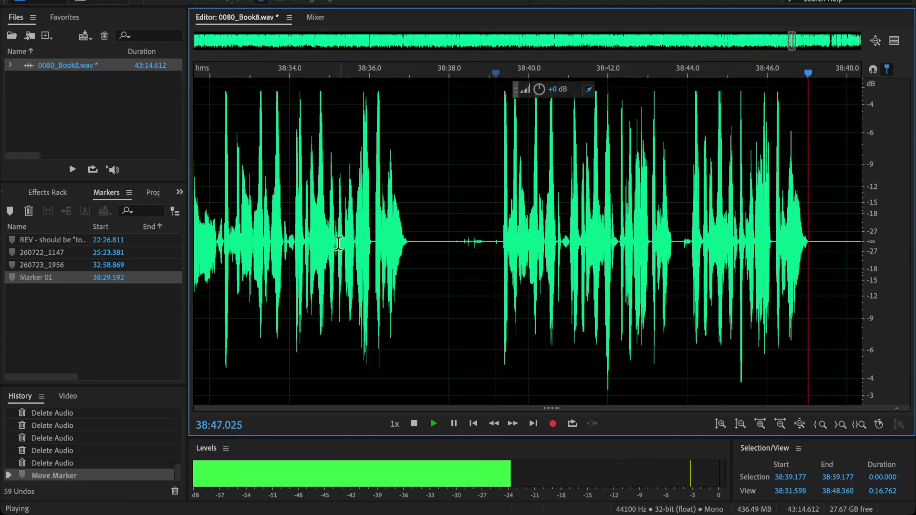
{"action": "left_click", "coordinate": [306, 235]}
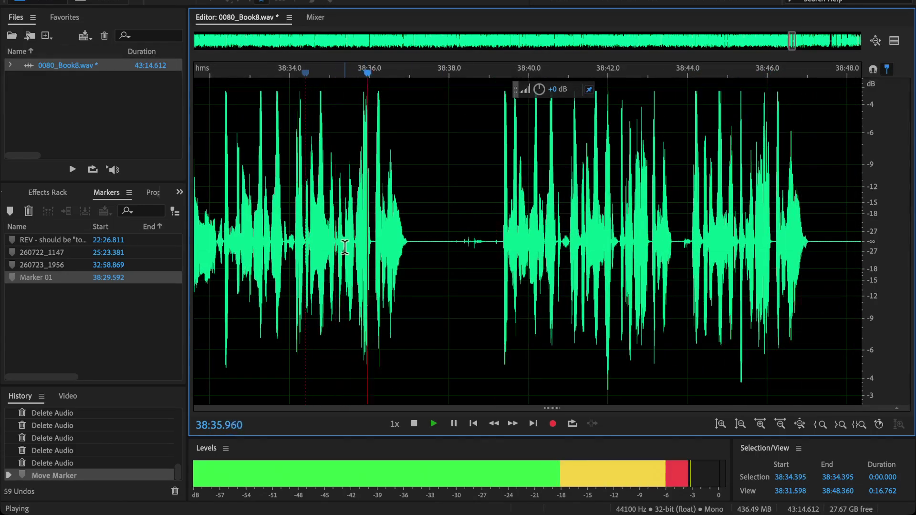
{"action": "left_click", "coordinate": [775, 253]}
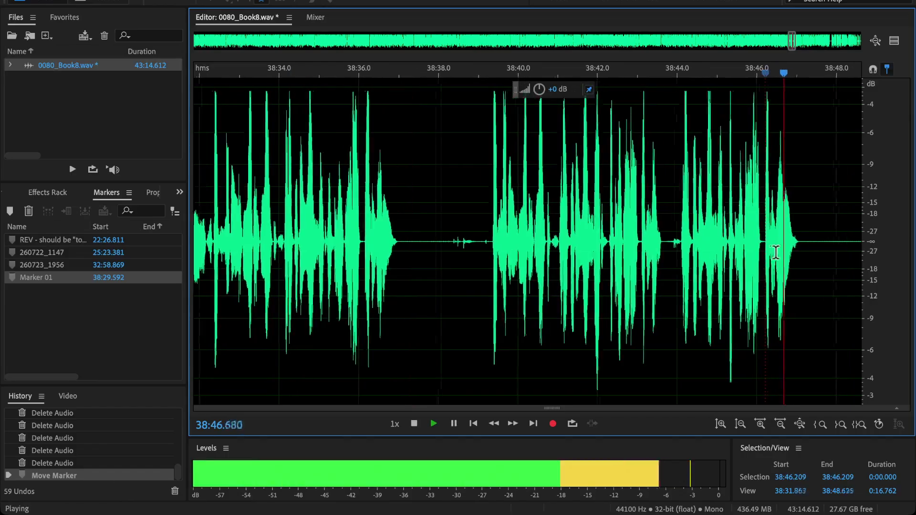
Check the following short takes from about 38:53, then delete the audio from about 38:37.11 to 39:00.01.
{"action": "scroll", "coordinate": [775, 253], "scroll_direction": "down", "scroll_amount": 5}
{"action": "key", "text": "space"}
{"action": "key", "text": "space"}
{"action": "scroll", "coordinate": [818, 244], "scroll_direction": "up", "scroll_amount": 3}
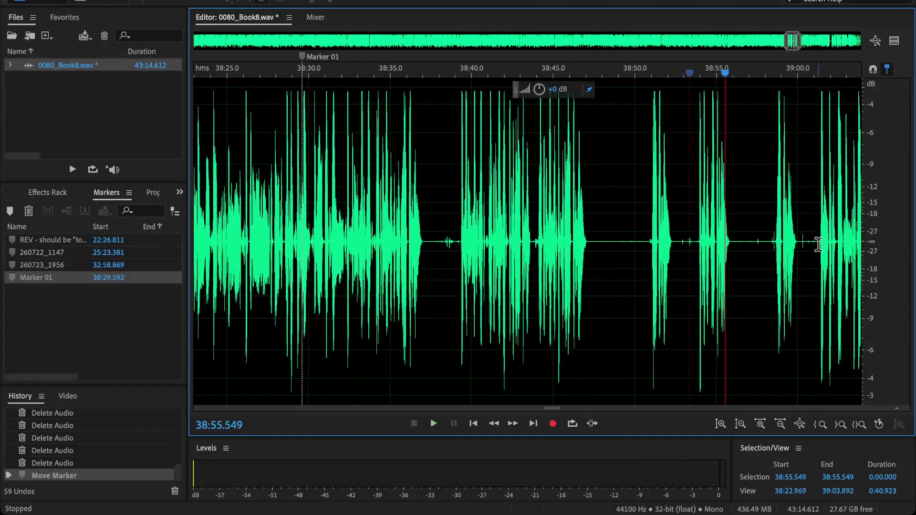
{"action": "left_click", "coordinate": [808, 244]}
{"action": "left_click", "coordinate": [822, 241]}
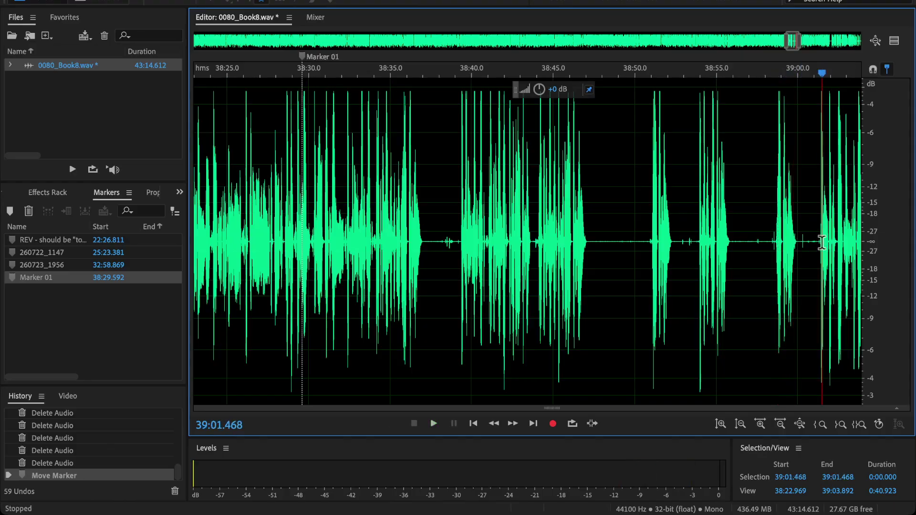
{"action": "left_click_drag", "start_coordinate": [797, 242], "coordinate": [424, 286]}
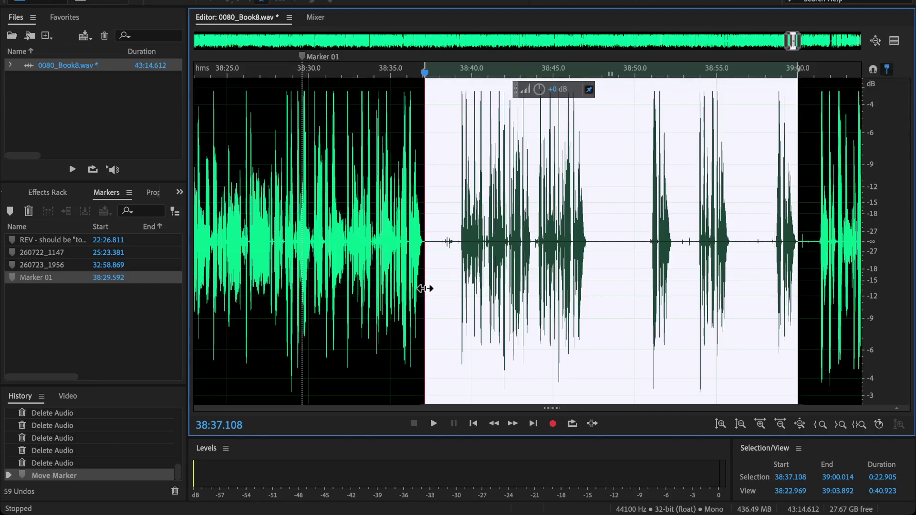
{"action": "key", "text": "Delete"}
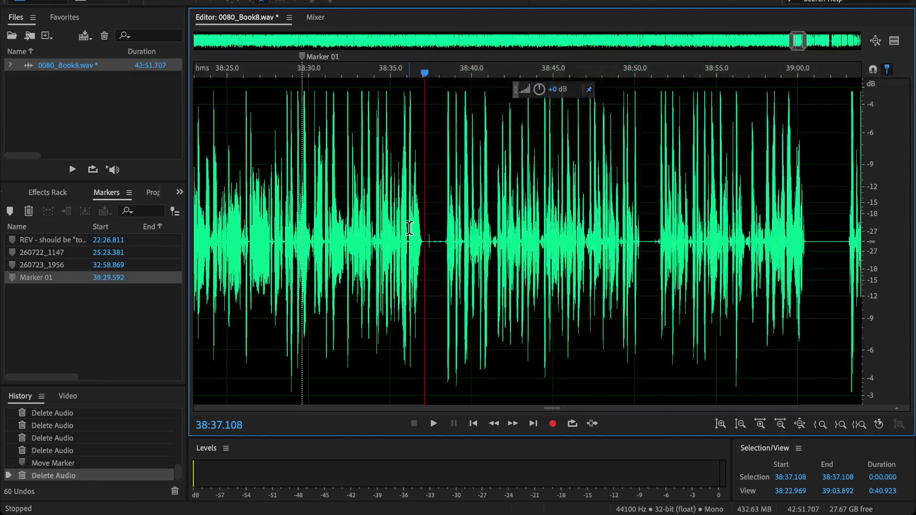
Replace the pause from about 38:37.00 to 38:38.43 with silence and play across it from about 38:35.65.
{"action": "scroll", "coordinate": [413, 230], "scroll_direction": "up", "scroll_amount": 4}
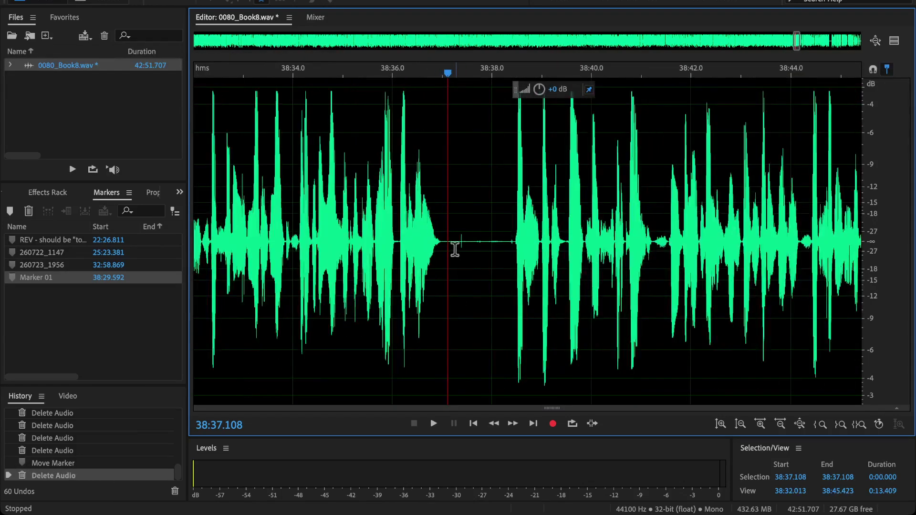
{"action": "left_click_drag", "start_coordinate": [442, 247], "coordinate": [513, 271]}
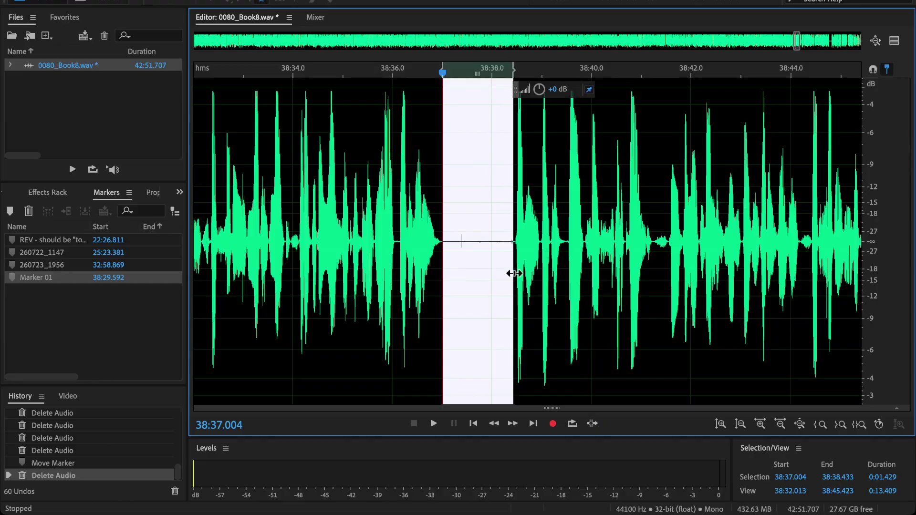
{"action": "key", "text": "ctrl+shift+e"}
{"action": "left_click", "coordinate": [376, 218]}
{"action": "scroll", "coordinate": [394, 234], "scroll_direction": "down", "scroll_amount": 3}
{"action": "key", "text": "space"}
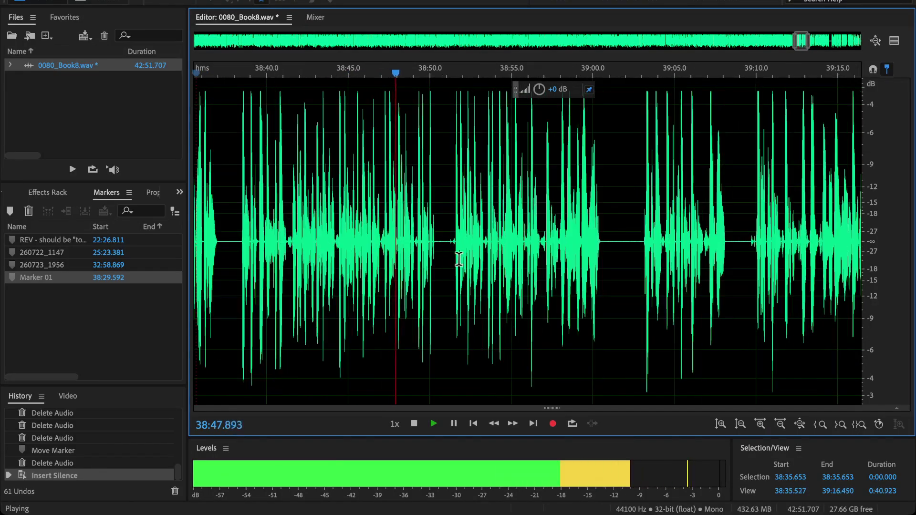
Compare the phrases from about 39:03.09, 38:51.53 and 38:47.17 by playing each one briefly.
{"action": "scroll", "coordinate": [458, 258], "scroll_direction": "up", "scroll_amount": 2}
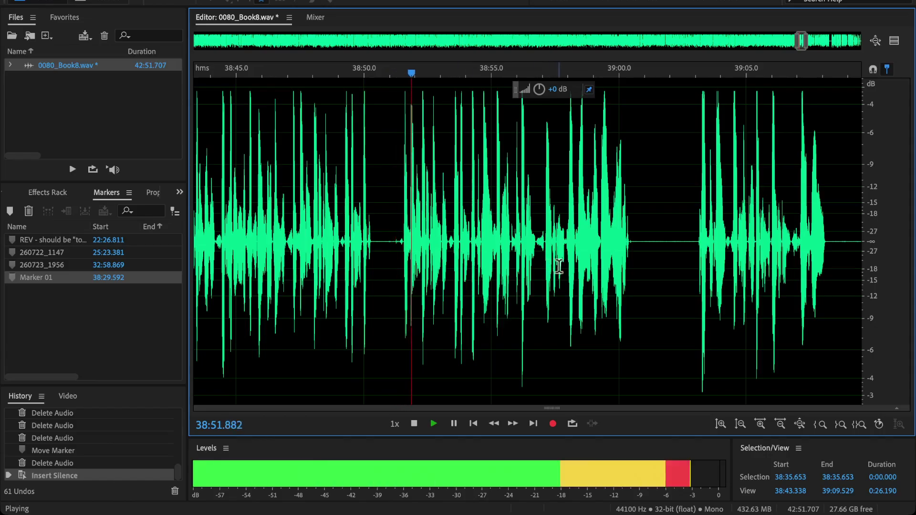
{"action": "left_click", "coordinate": [697, 248]}
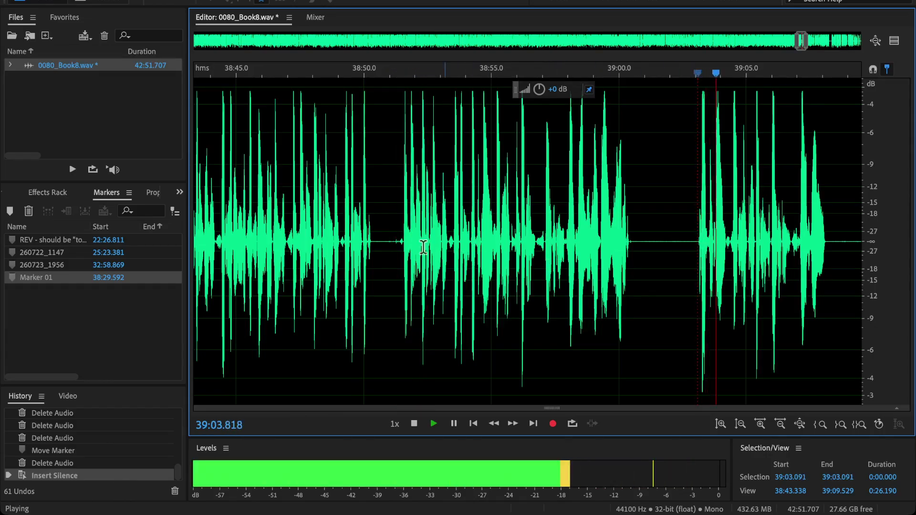
{"action": "left_click", "coordinate": [403, 247]}
{"action": "scroll", "coordinate": [402, 246], "scroll_direction": "up", "scroll_amount": 2}
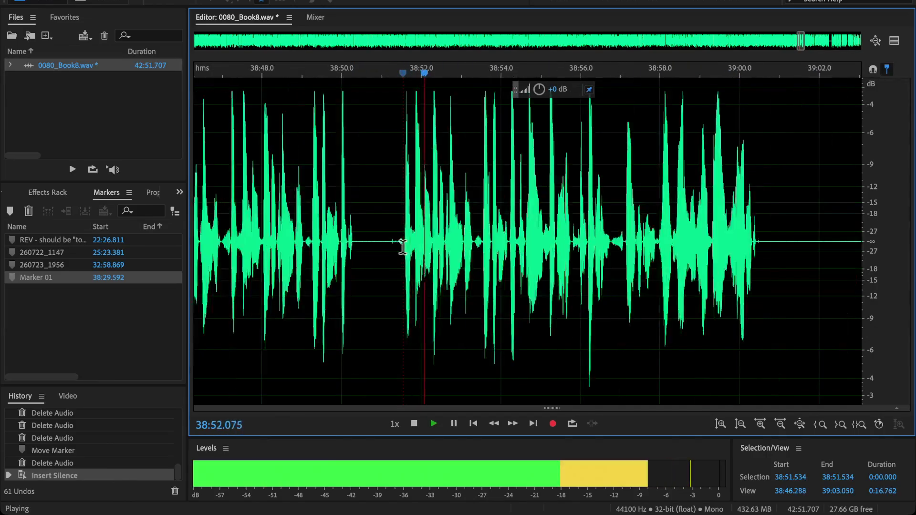
{"action": "key", "text": "space"}
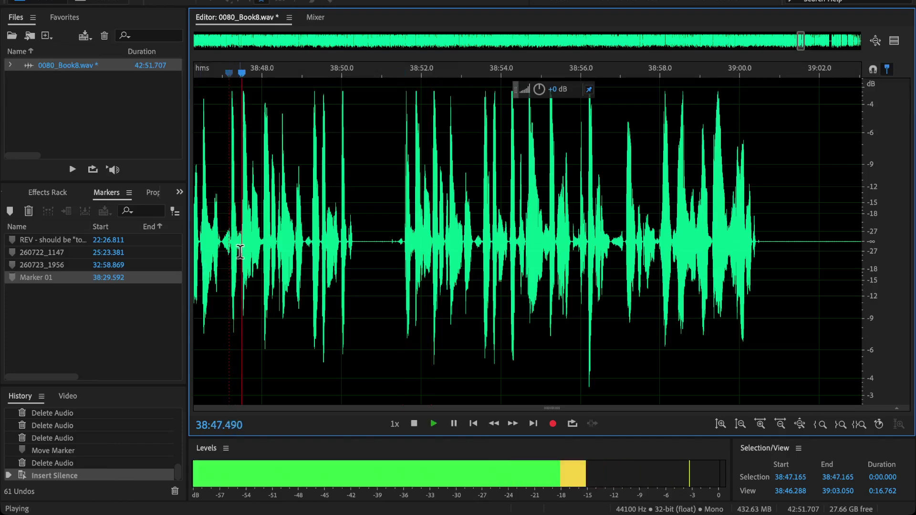
{"action": "key", "text": "space"}
Delete the repeated take from about 38:47.40 to 38:51.75 and play across the cut from about 38:46.67 and 38:46.16.
{"action": "left_click_drag", "start_coordinate": [238, 262], "coordinate": [412, 306]}
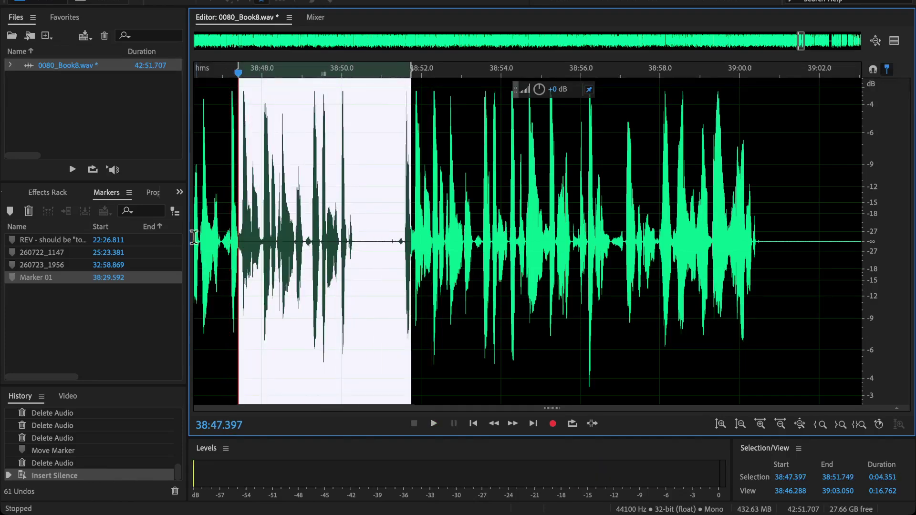
{"action": "key", "text": "Delete"}
{"action": "key", "text": "space"}
{"action": "key", "text": "space"}
{"action": "left_click", "coordinate": [209, 235]}
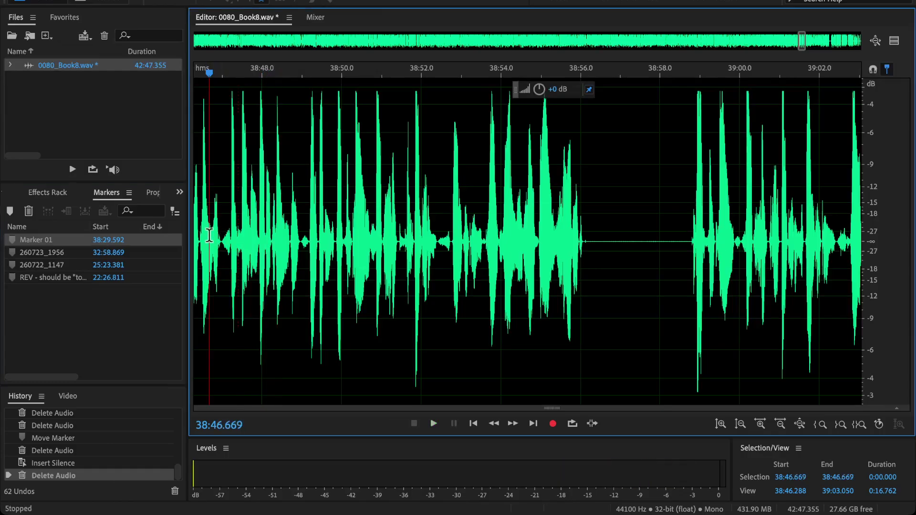
{"action": "key", "text": "space"}
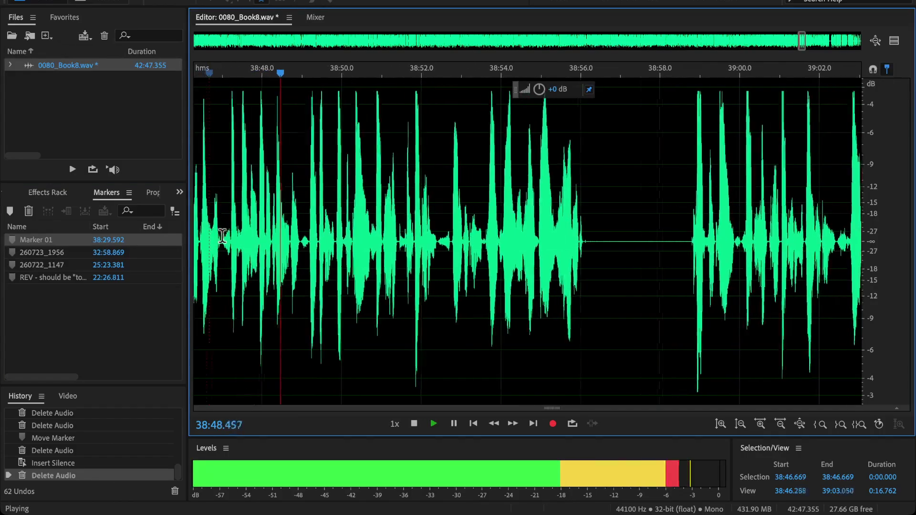
{"action": "left_click", "coordinate": [220, 236]}
{"action": "left_click", "coordinate": [209, 234]}
Listen on to about 38:52.19, stop the playback and move Marker 01 to about 38:50.21.
{"action": "key", "text": "backslash"}
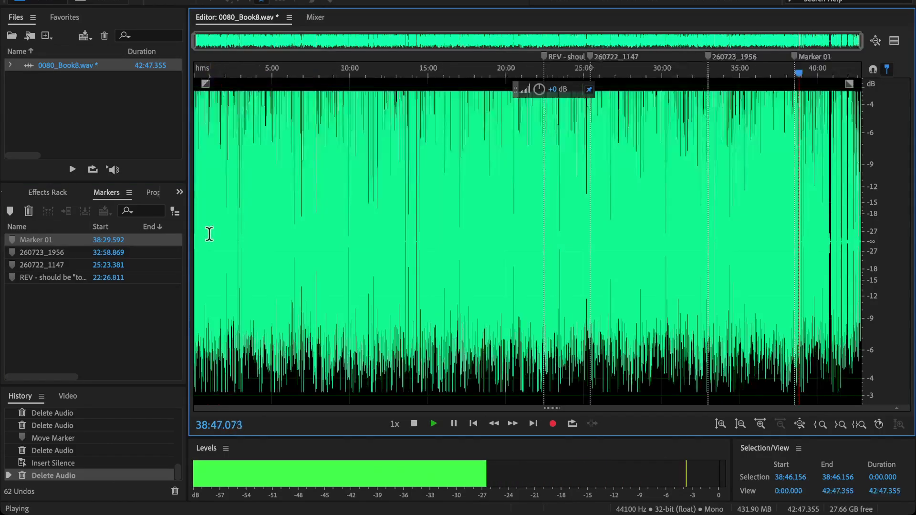
{"action": "key", "text": "backslash"}
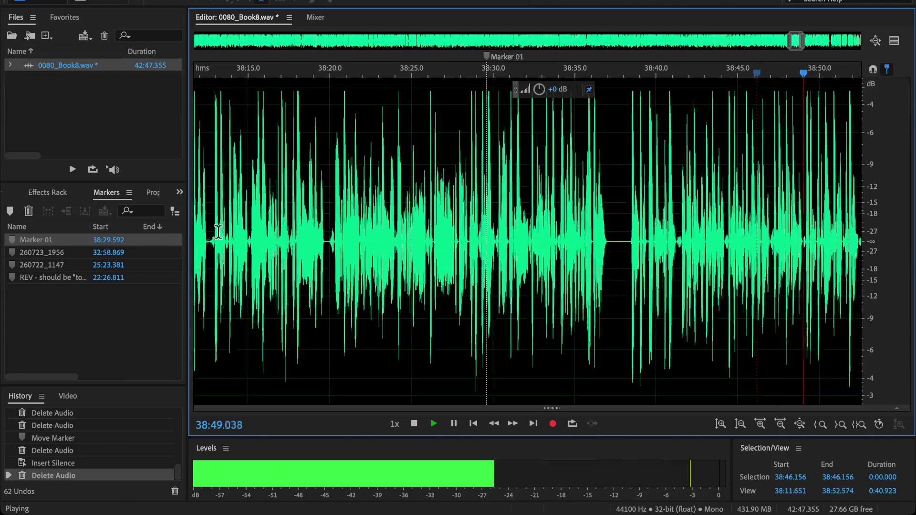
{"action": "scroll", "coordinate": [218, 234], "scroll_direction": "down", "scroll_amount": 3}
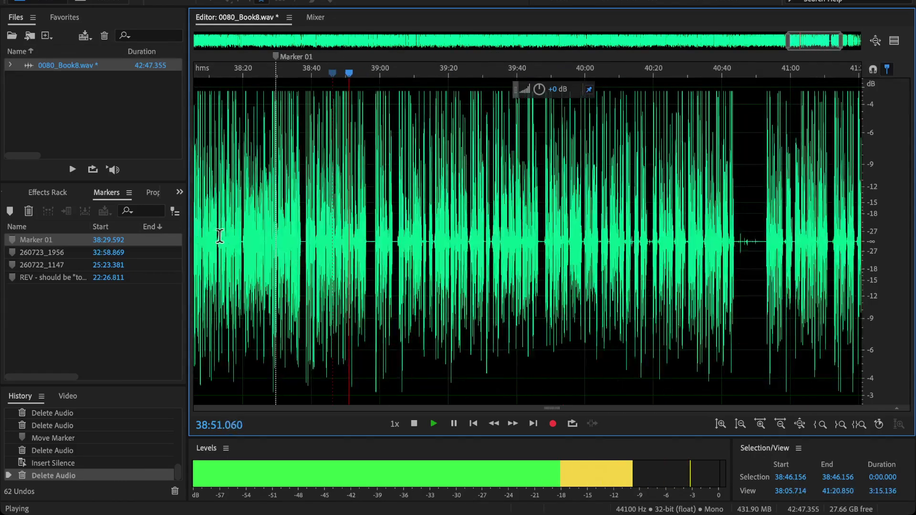
{"action": "key", "text": "space"}
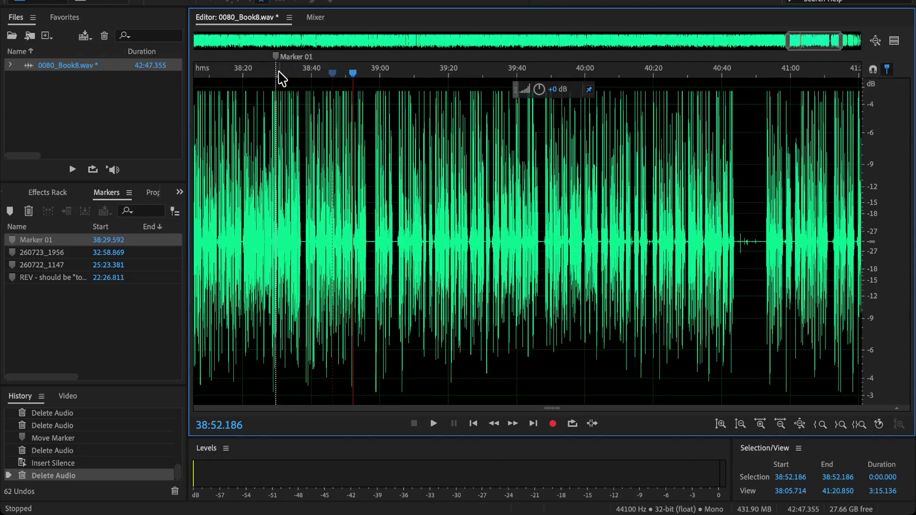
{"action": "left_click_drag", "start_coordinate": [347, 77], "coordinate": [348, 76]}
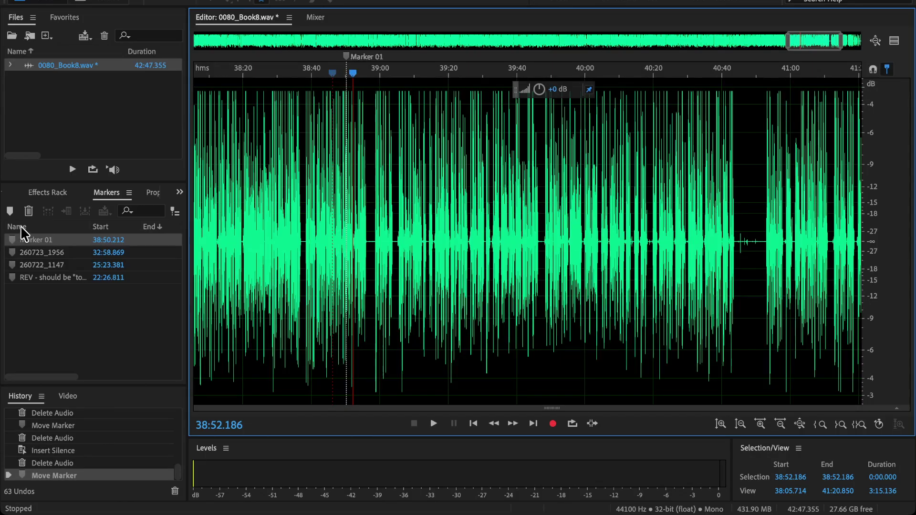
Sort the marker list by start time in ascending order and clear the marker selection.
{"action": "left_click", "coordinate": [100, 226]}
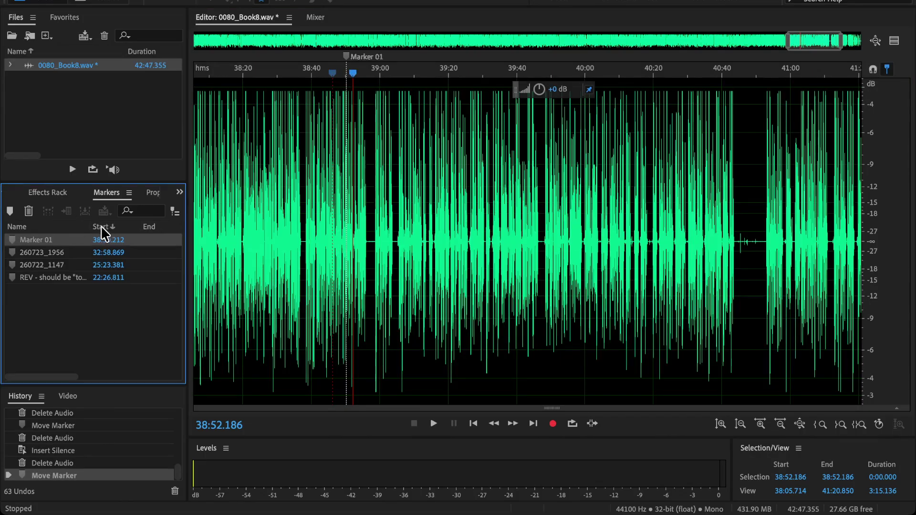
{"action": "left_click", "coordinate": [102, 225]}
{"action": "left_click", "coordinate": [133, 349]}
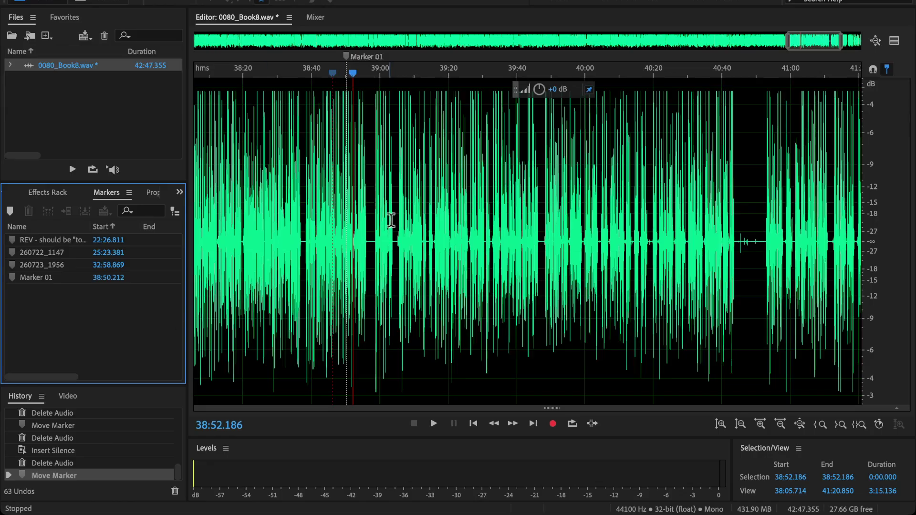
Listen to the narration around Marker 01 by playing it from about 38:48.93.
{"action": "left_click", "coordinate": [336, 227]}
{"action": "scroll", "coordinate": [337, 226], "scroll_direction": "up", "scroll_amount": 4}
{"action": "left_click", "coordinate": [360, 252]}
{"action": "key", "text": "space"}
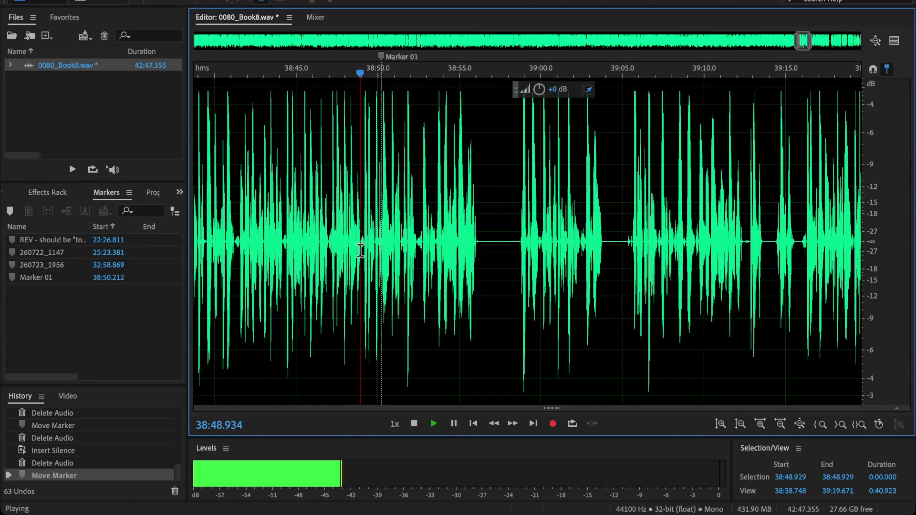
{"action": "scroll", "coordinate": [361, 251], "scroll_direction": "up", "scroll_amount": 2}
{"action": "scroll", "coordinate": [361, 250], "scroll_direction": "up", "scroll_amount": 1}
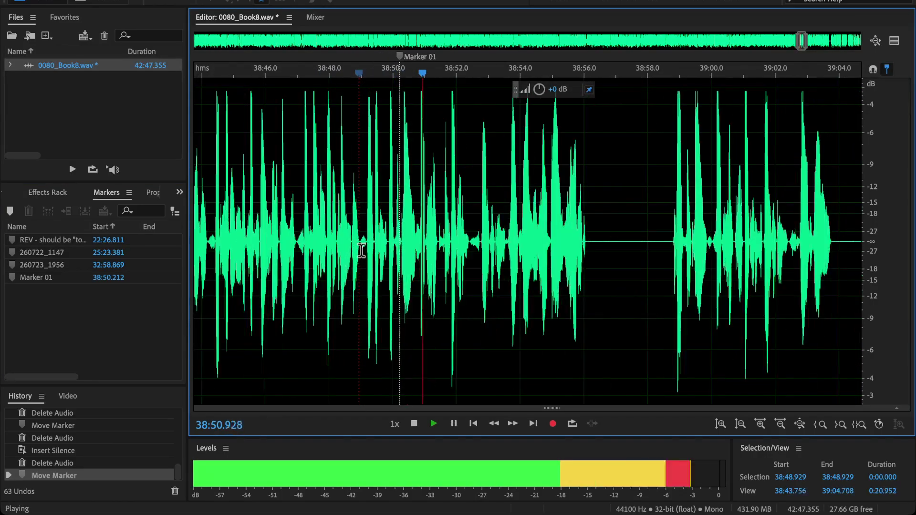
{"action": "scroll", "coordinate": [540, 263], "scroll_direction": "up", "scroll_amount": 2}
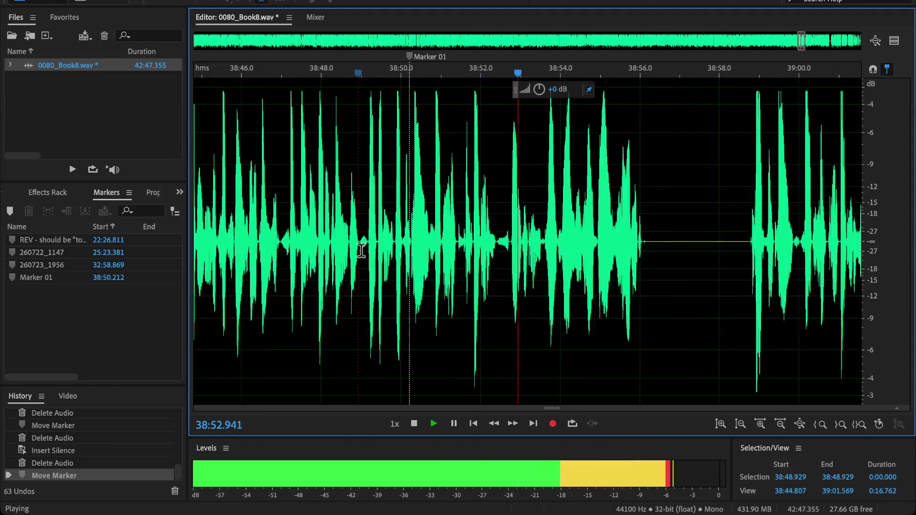
{"action": "scroll", "coordinate": [573, 257], "scroll_direction": "right", "scroll_amount": 1}
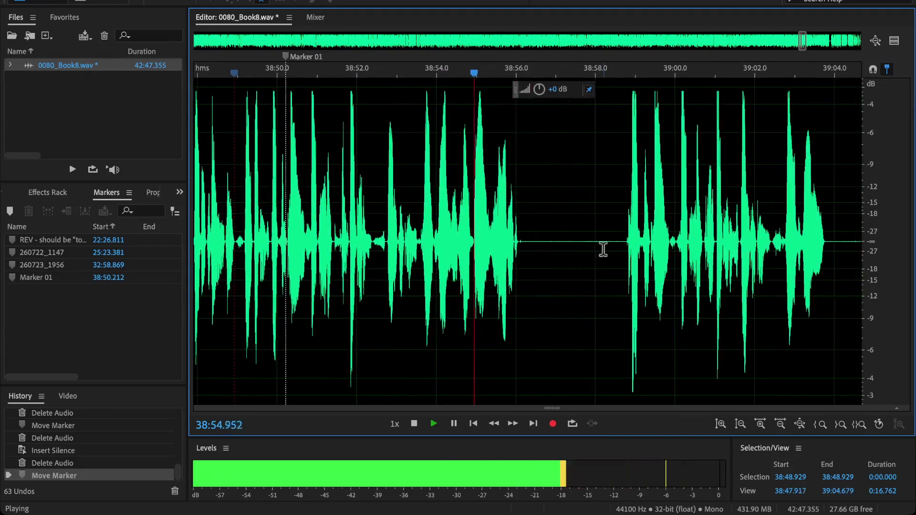
Play the retake from about 38:58.76, and audition the selected range from about 38:50.83 to 38:59.38.
{"action": "left_click", "coordinate": [626, 260]}
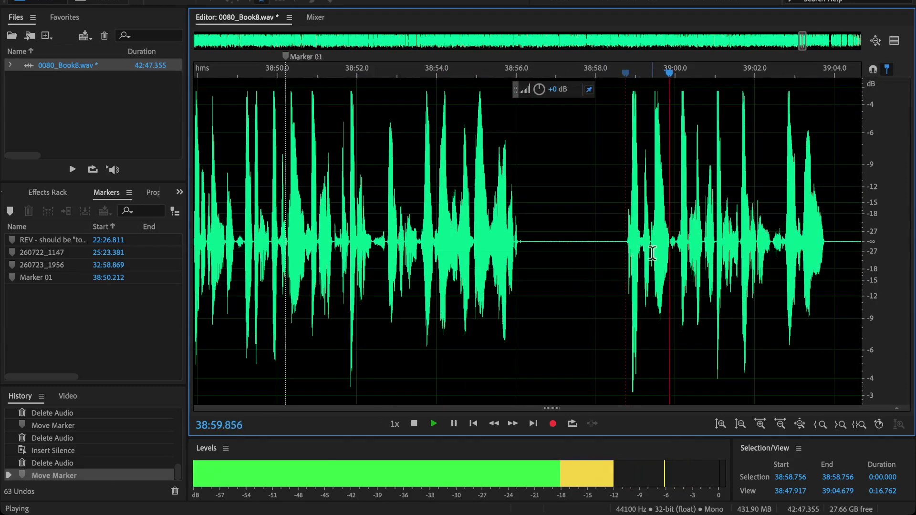
{"action": "key", "text": "space"}
{"action": "left_click_drag", "start_coordinate": [651, 248], "coordinate": [310, 323]}
{"action": "key", "text": "space"}
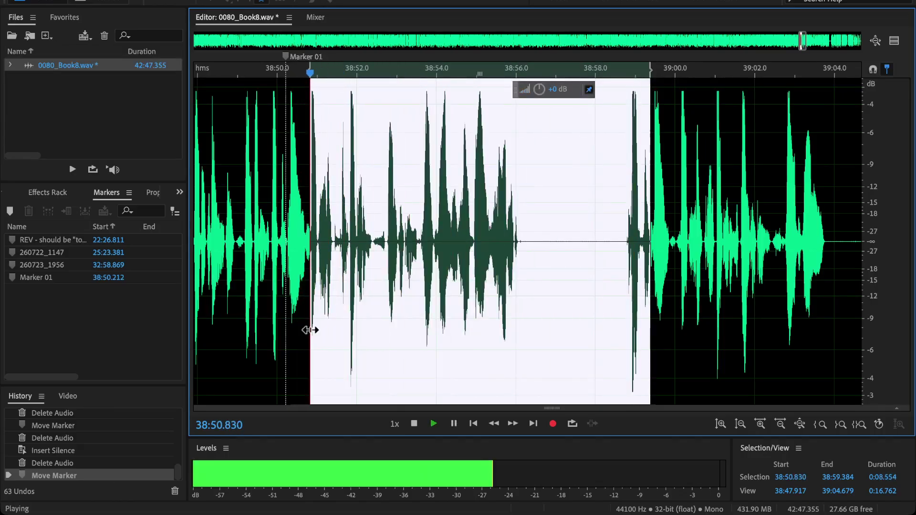
Move Marker 01 to about 38:47.98 and play from there to about 38:50.27.
{"action": "left_click_drag", "start_coordinate": [285, 57], "coordinate": [207, 57]}
{"action": "scroll", "coordinate": [287, 167], "scroll_direction": "left", "scroll_amount": 1}
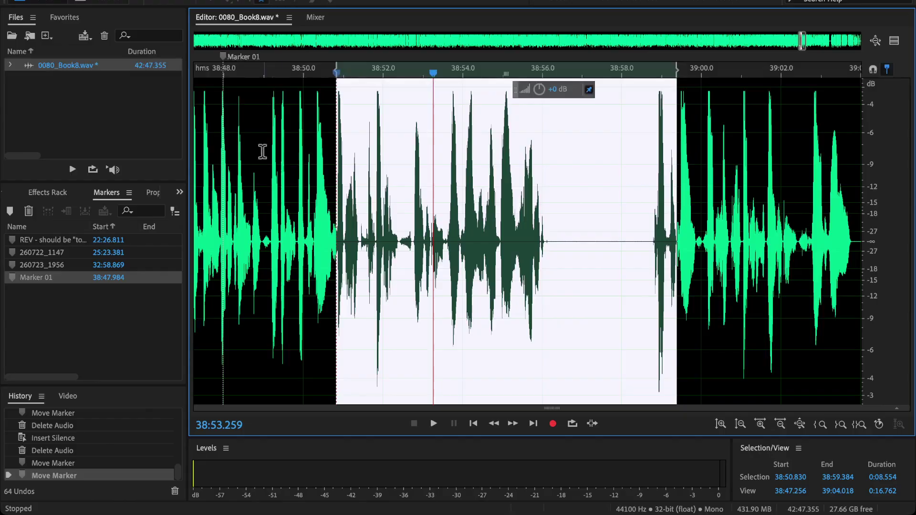
{"action": "left_click", "coordinate": [223, 163]}
{"action": "key", "text": "space"}
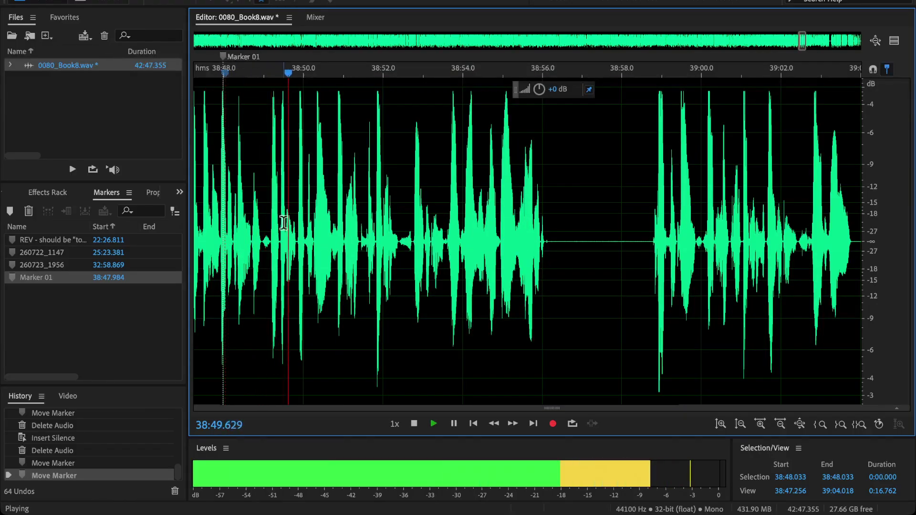
{"action": "key", "text": "space"}
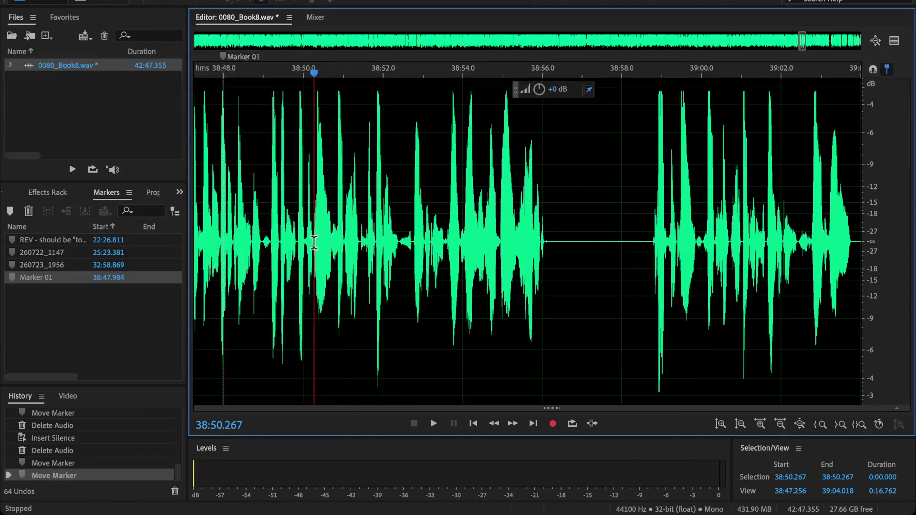
Try deleting the take from about 38:50.27 to 38:59.38, listening from about 38:49.26 and 38:56.46, and undo the deletion.
{"action": "left_click_drag", "start_coordinate": [313, 242], "coordinate": [677, 344]}
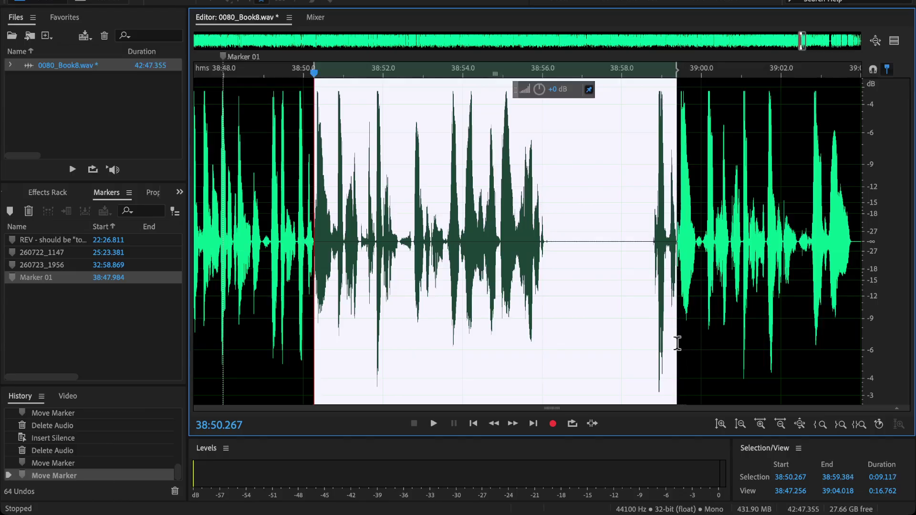
{"action": "key", "text": "Delete"}
{"action": "key", "text": "space"}
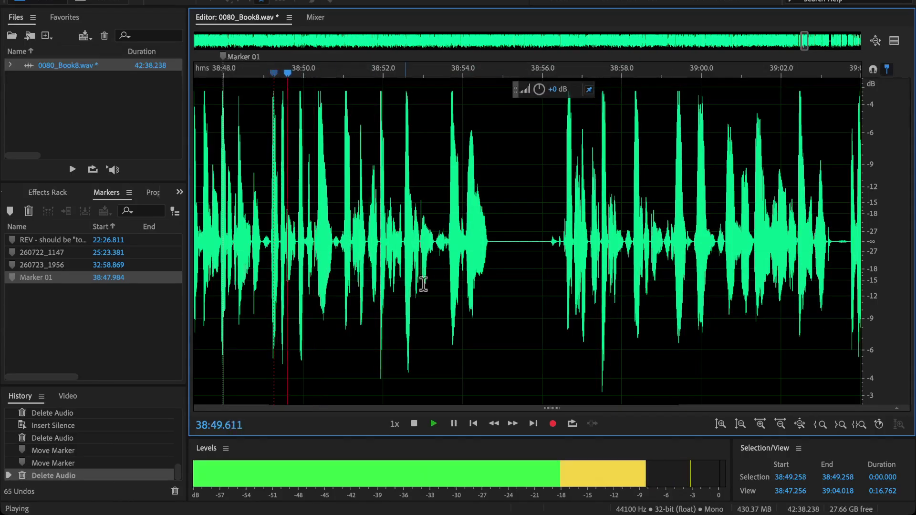
{"action": "left_click", "coordinate": [560, 242]}
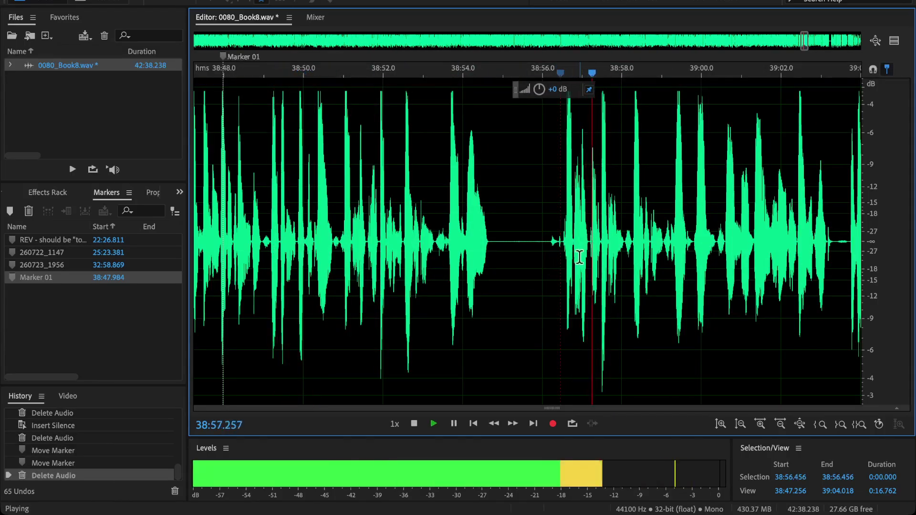
{"action": "key", "text": "space"}
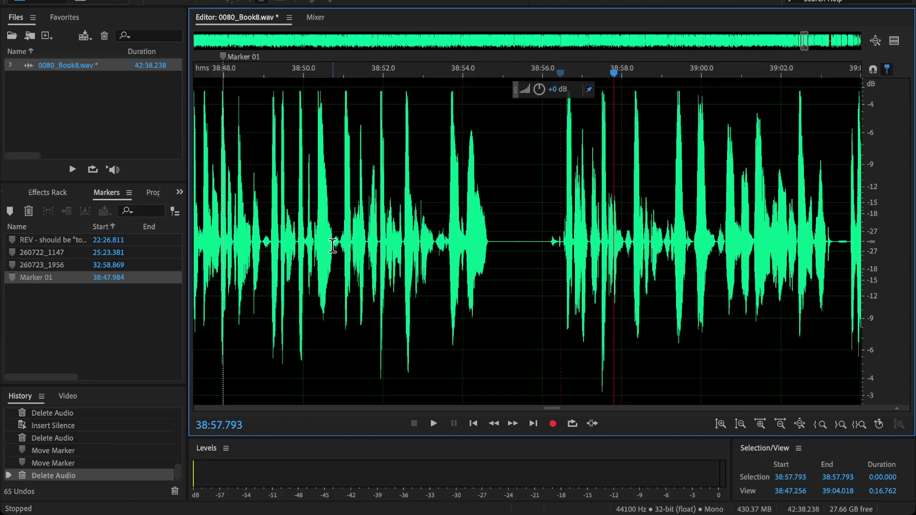
{"action": "key", "text": "ctrl+z"}
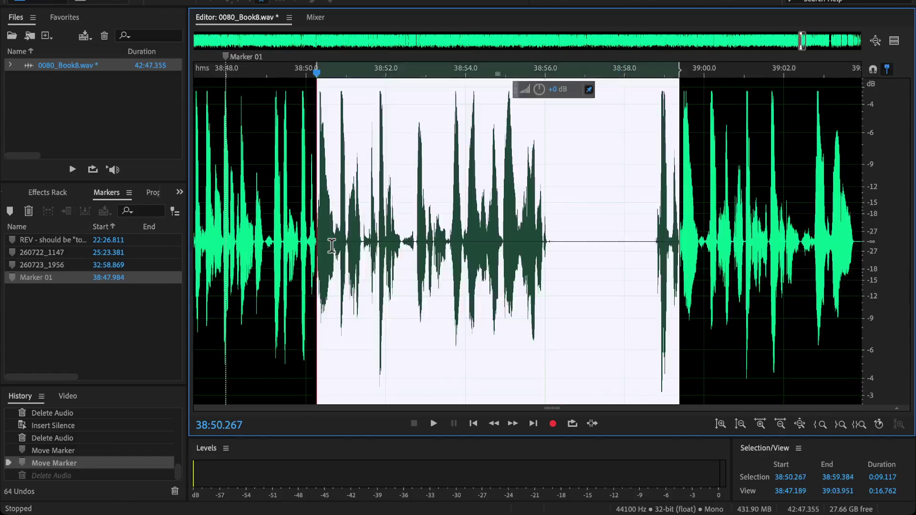
Rename Marker 01 to 260723_2031 and save the audio file.
{"action": "scroll", "coordinate": [331, 246], "scroll_direction": "down", "scroll_amount": 4}
{"action": "left_click", "coordinate": [299, 186]}
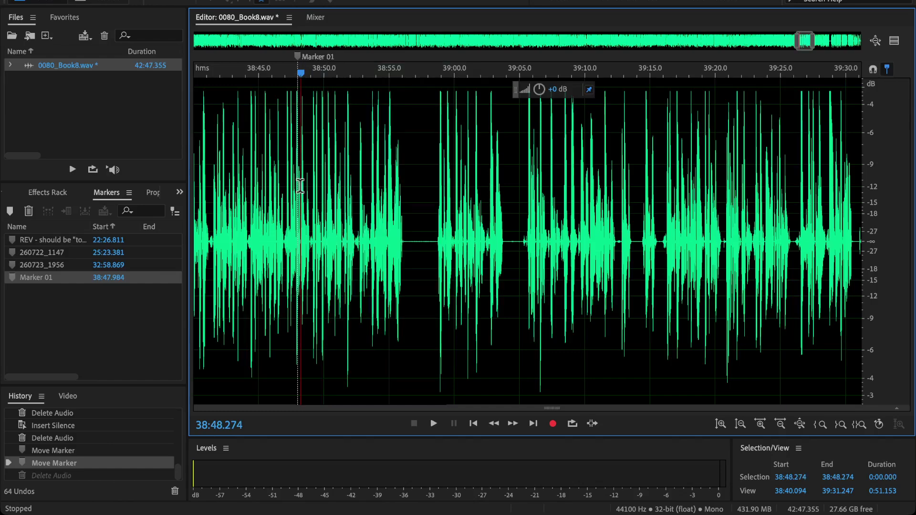
{"action": "right_click", "coordinate": [296, 58]}
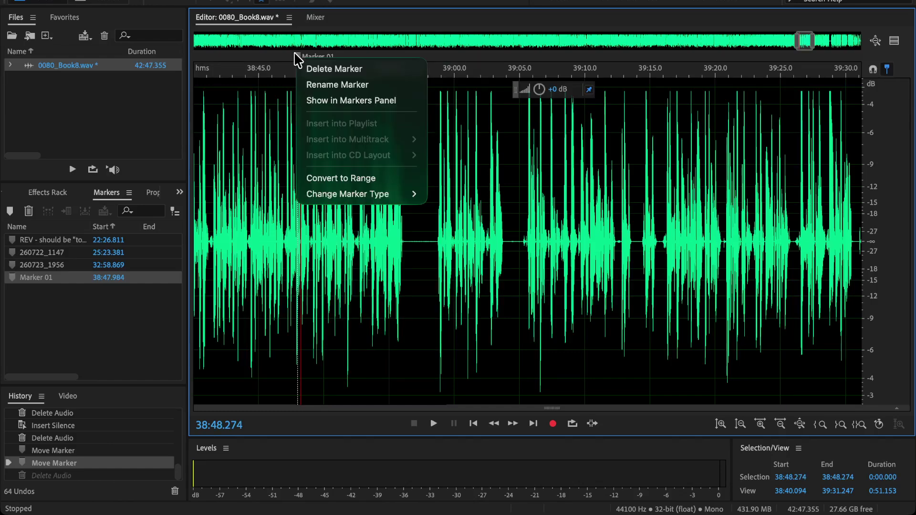
{"action": "left_click", "coordinate": [311, 82]}
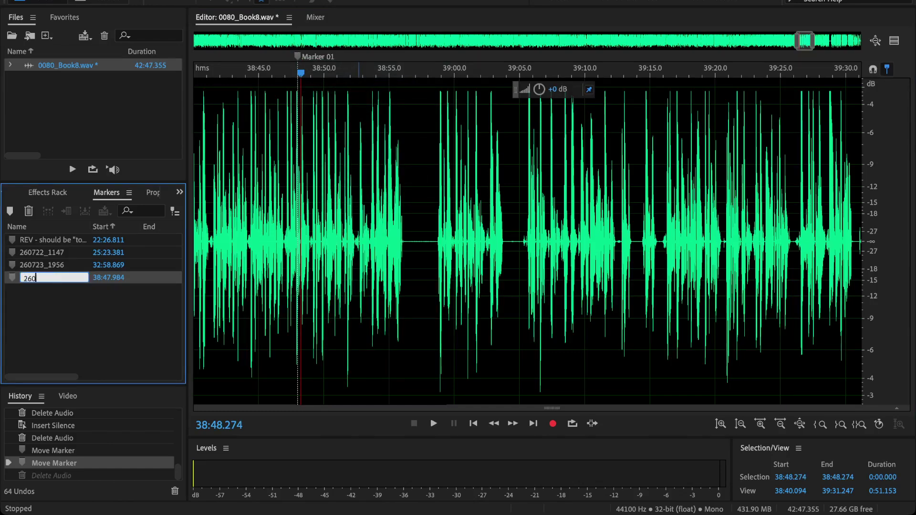
{"action": "type", "text": "260723_2031"}
{"action": "key", "text": "Return"}
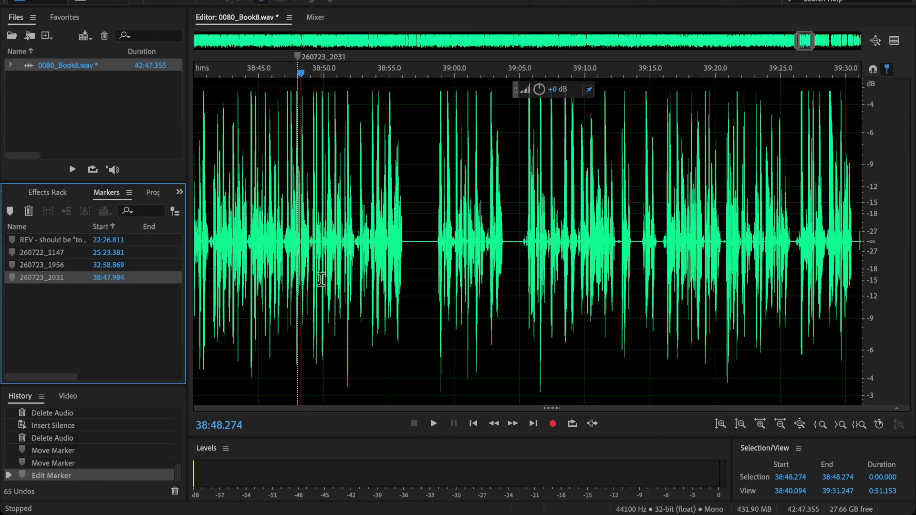
{"action": "left_click", "coordinate": [297, 246]}
{"action": "key", "text": "ctrl+s"}
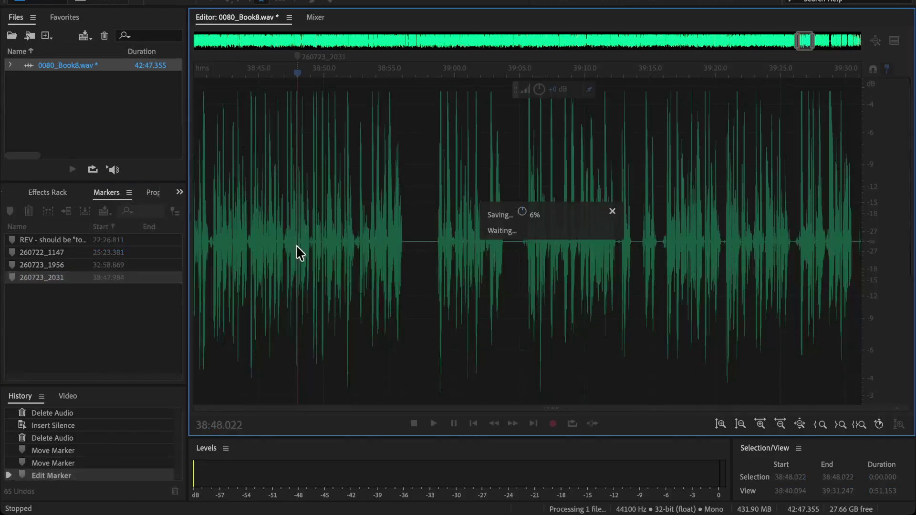